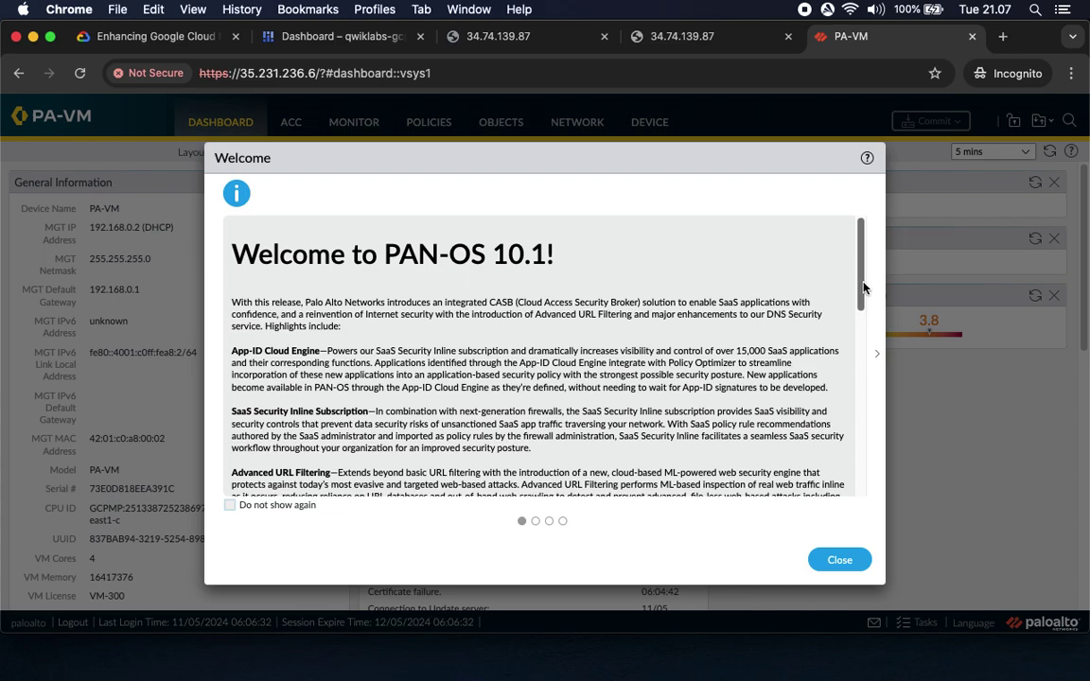
# Dismiss the PAN-OS 10.1 welcome message so it is not shown again, and postpone the telemetry data collection decision
pyautogui.moveTo(862, 287); pyautogui.dragTo(832, 498)
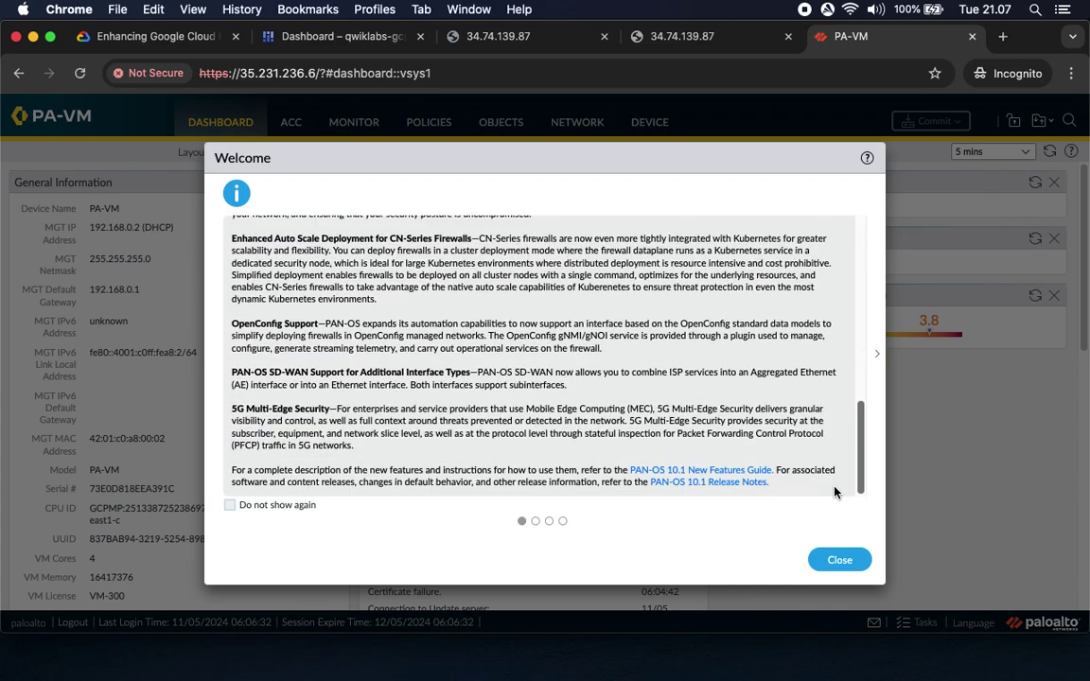
pyautogui.click(228, 505)
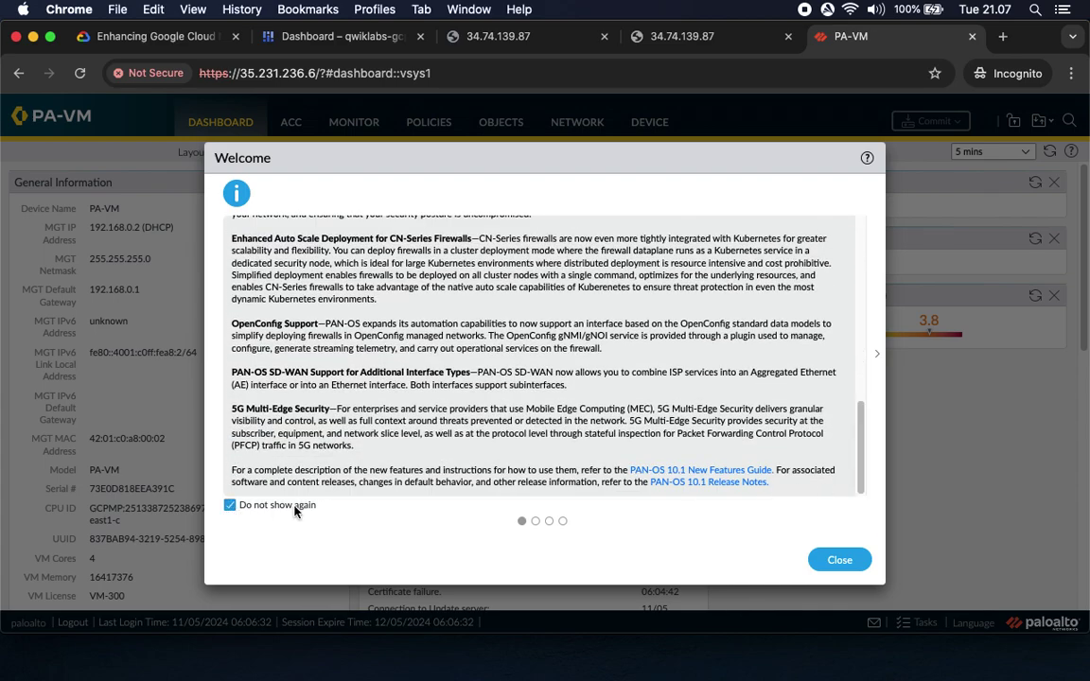
pyautogui.click(839, 563)
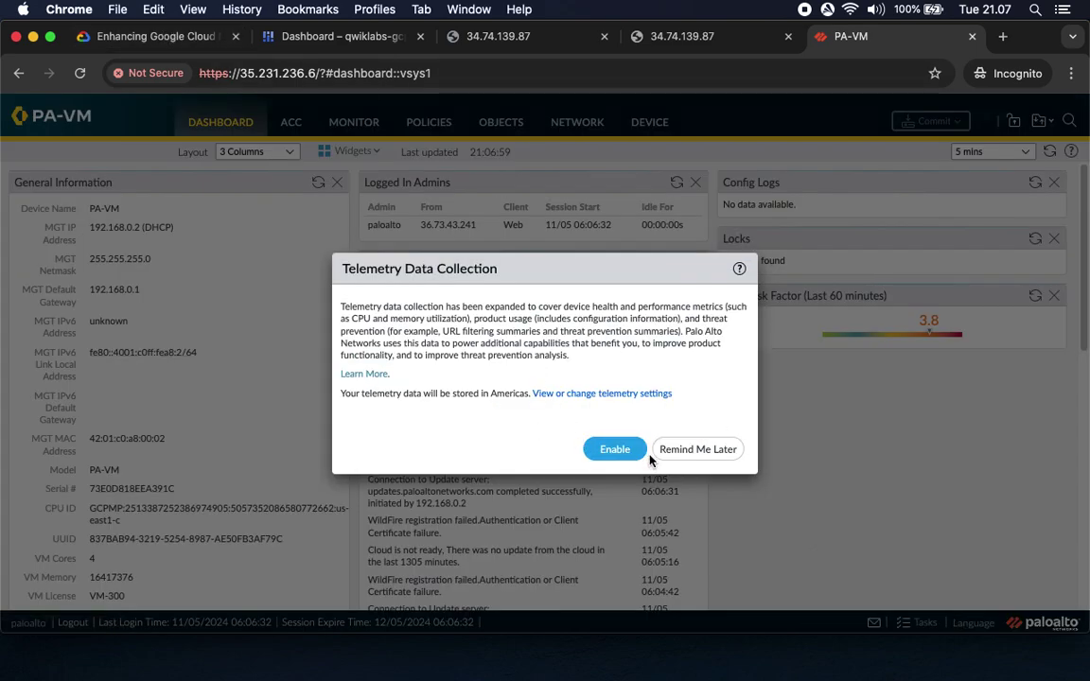
pyautogui.click(709, 459)
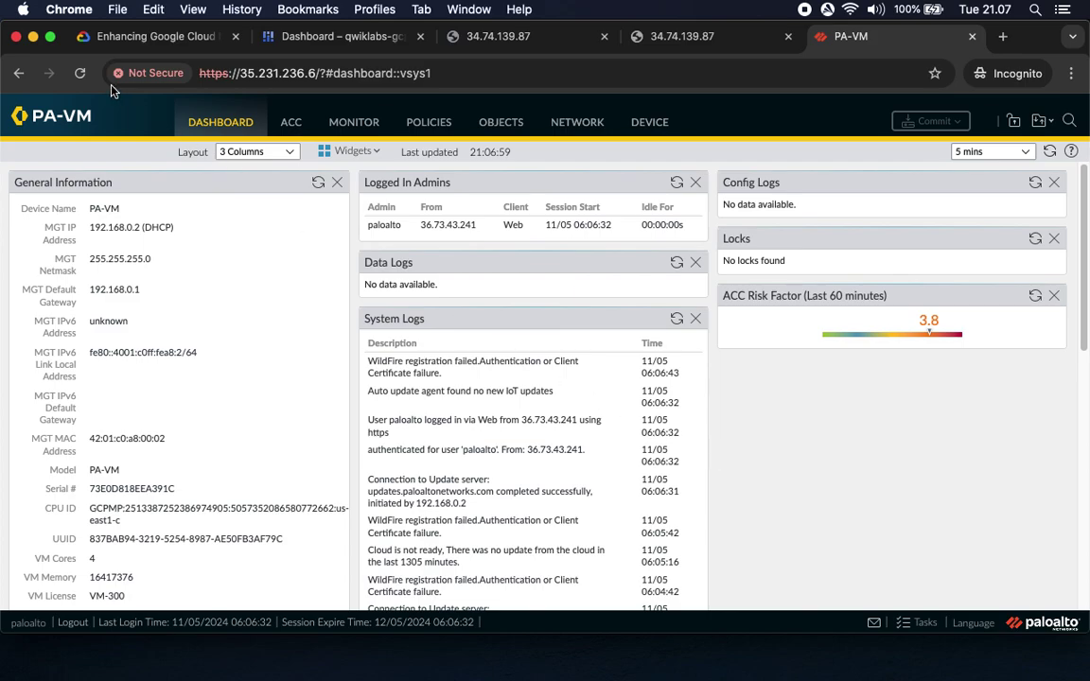
# Read step 2 of the lab instructions and show the Security policy rules in the PA-VM firewall console
pyautogui.click(114, 36)
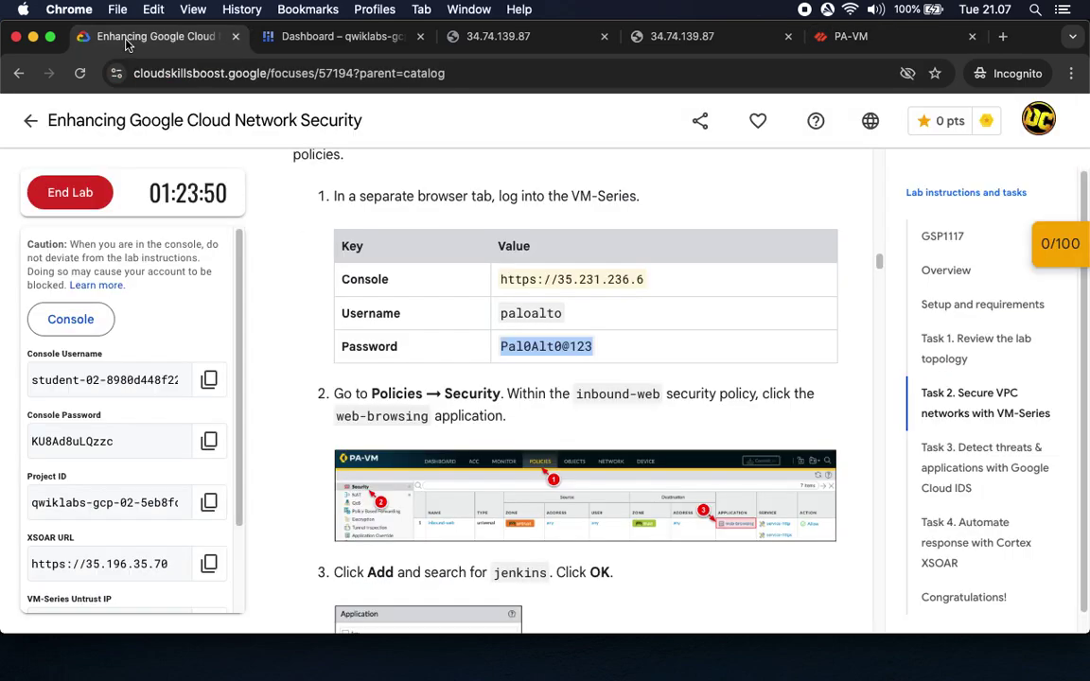
pyautogui.click(417, 392)
pyautogui.moveTo(371, 392); pyautogui.dragTo(506, 393)
pyautogui.scroll(-5, 629, 445)
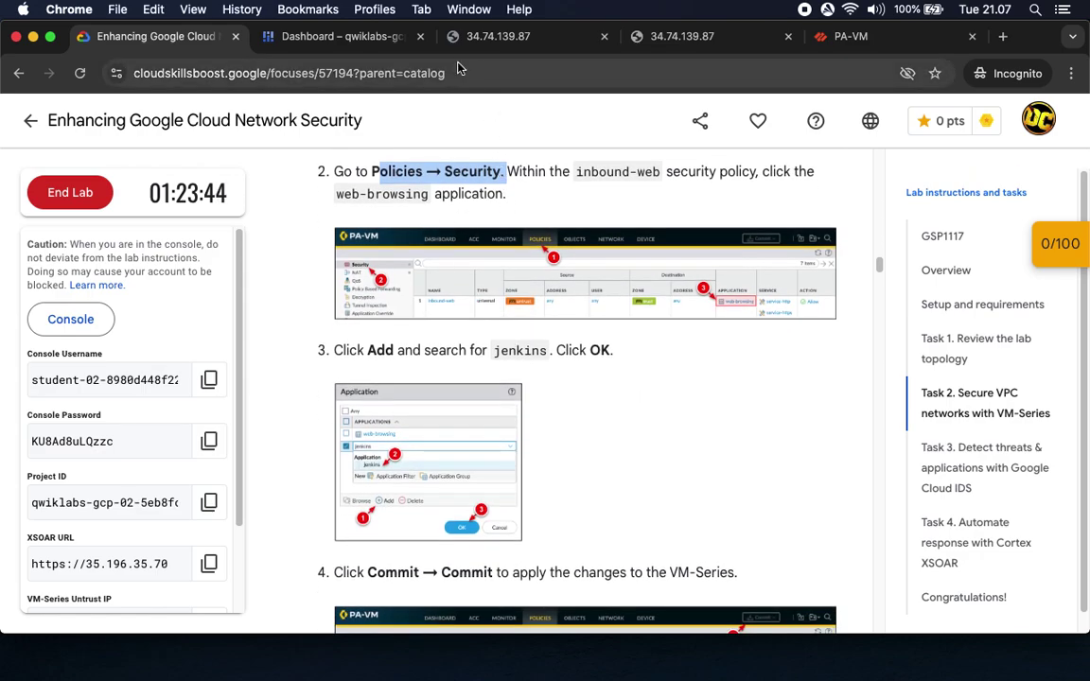
pyautogui.click(862, 43)
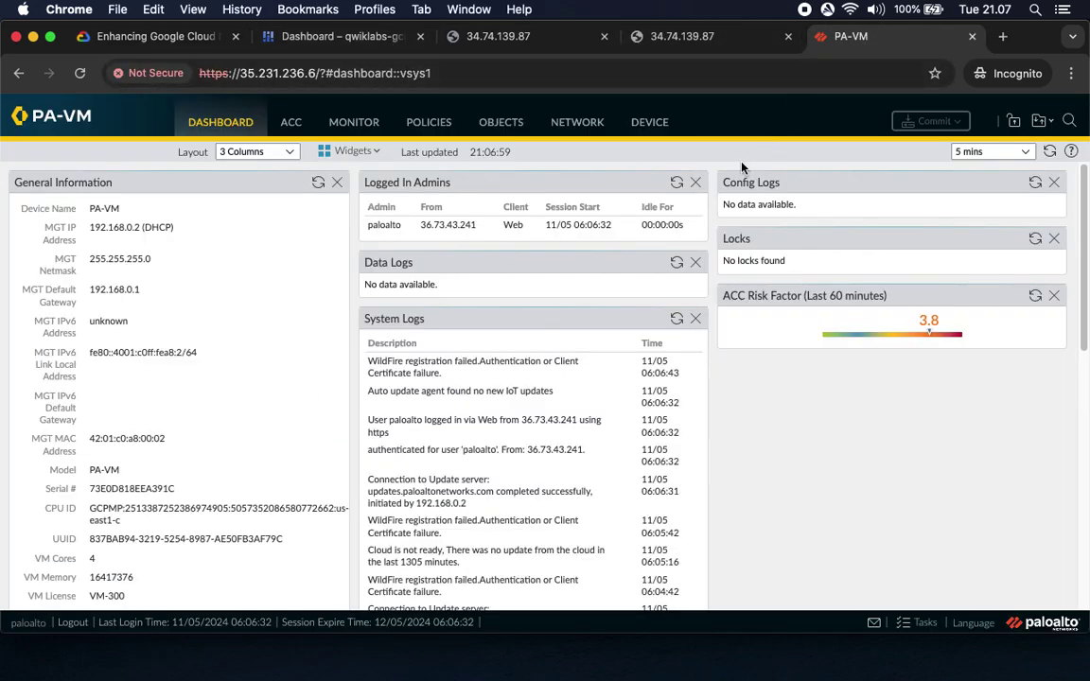
pyautogui.click(427, 123)
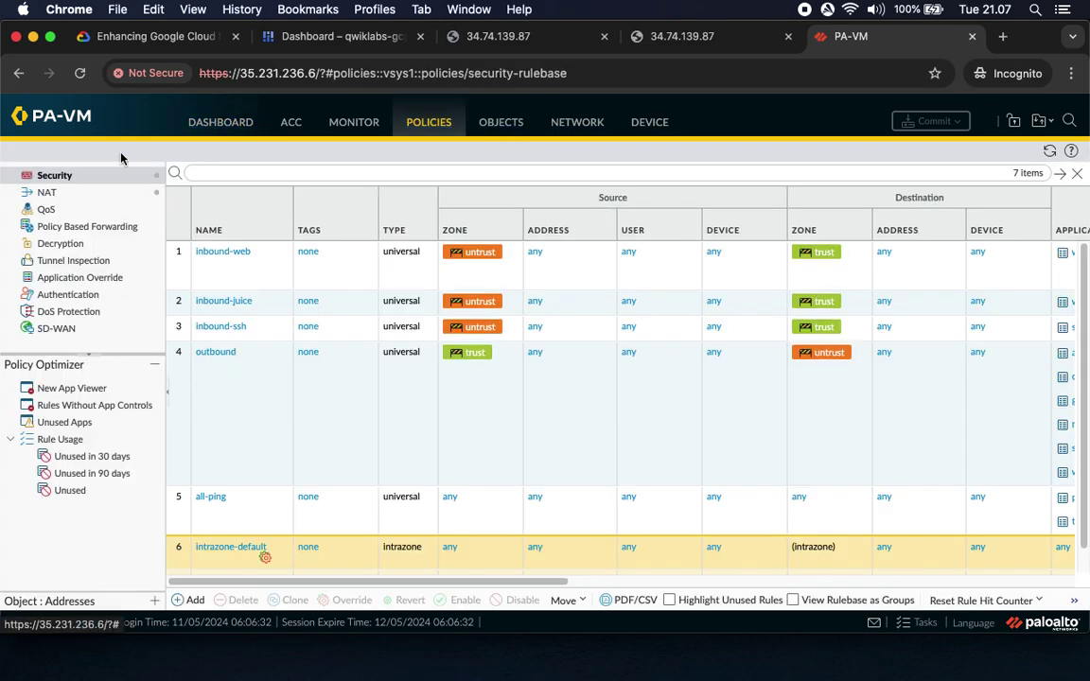
# Check the lab's enlarged illustration and open the web-browsing application entry of the inbound-web security rule in PA-VM
pyautogui.click(133, 36)
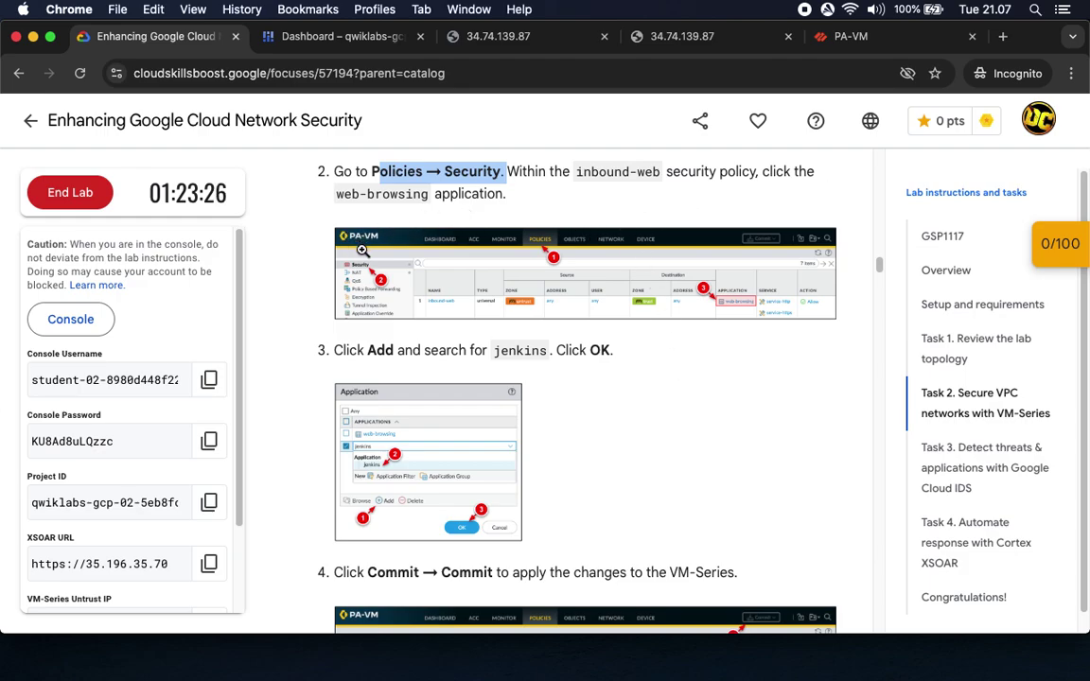
pyautogui.click(544, 259)
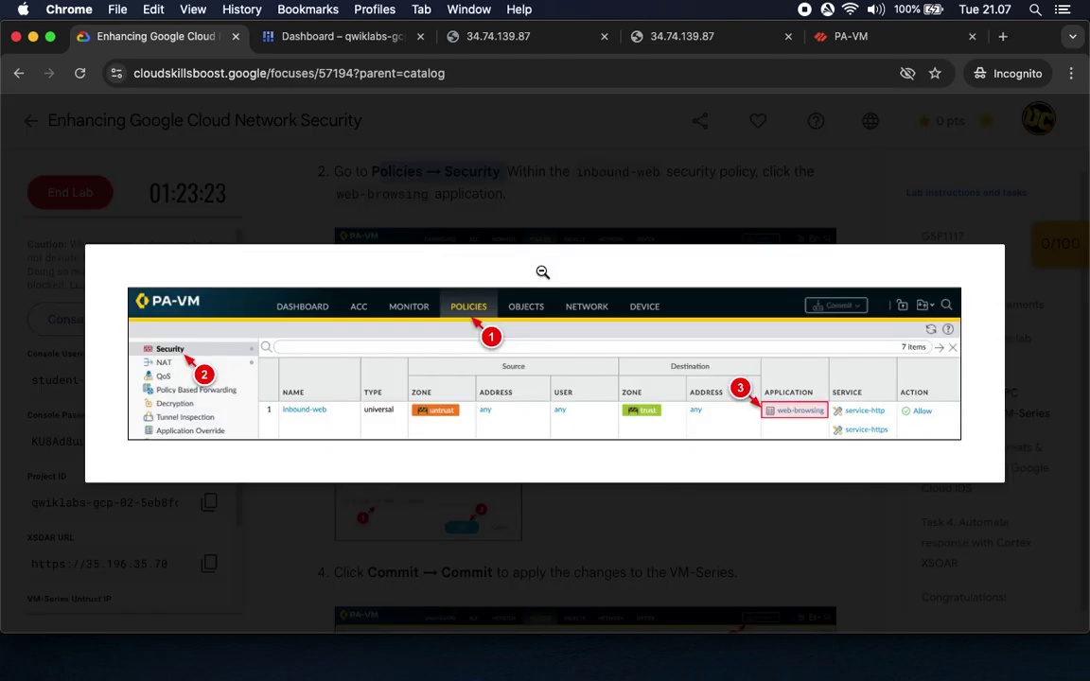
pyautogui.click(799, 500)
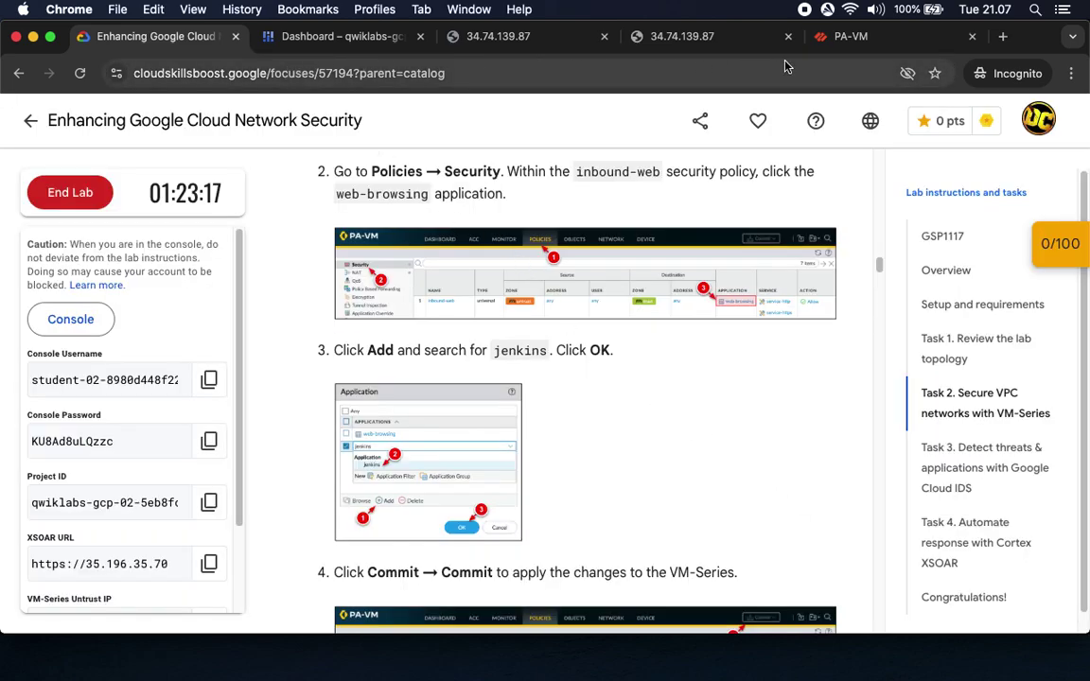
pyautogui.click(863, 42)
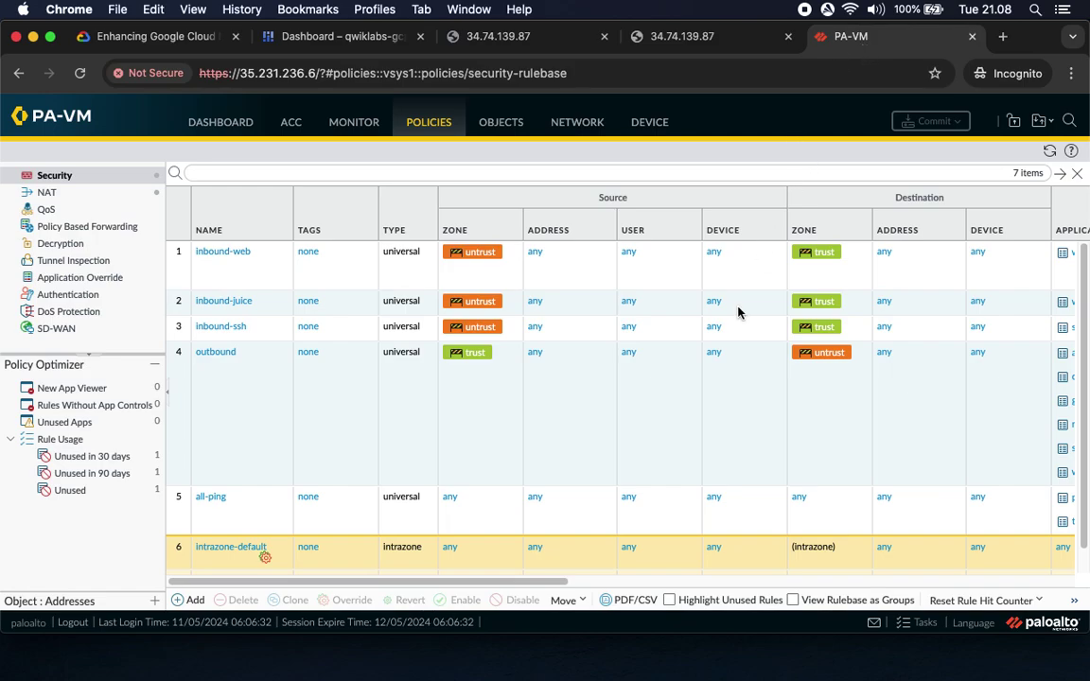
pyautogui.moveTo(566, 581); pyautogui.dragTo(811, 584)
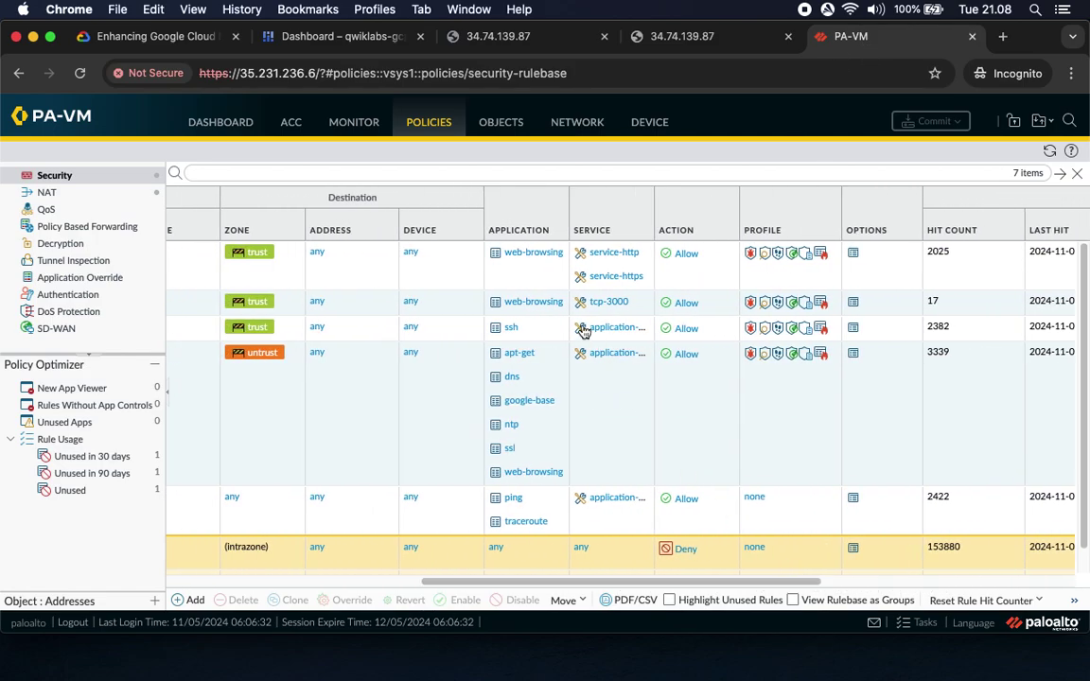
pyautogui.click(531, 255)
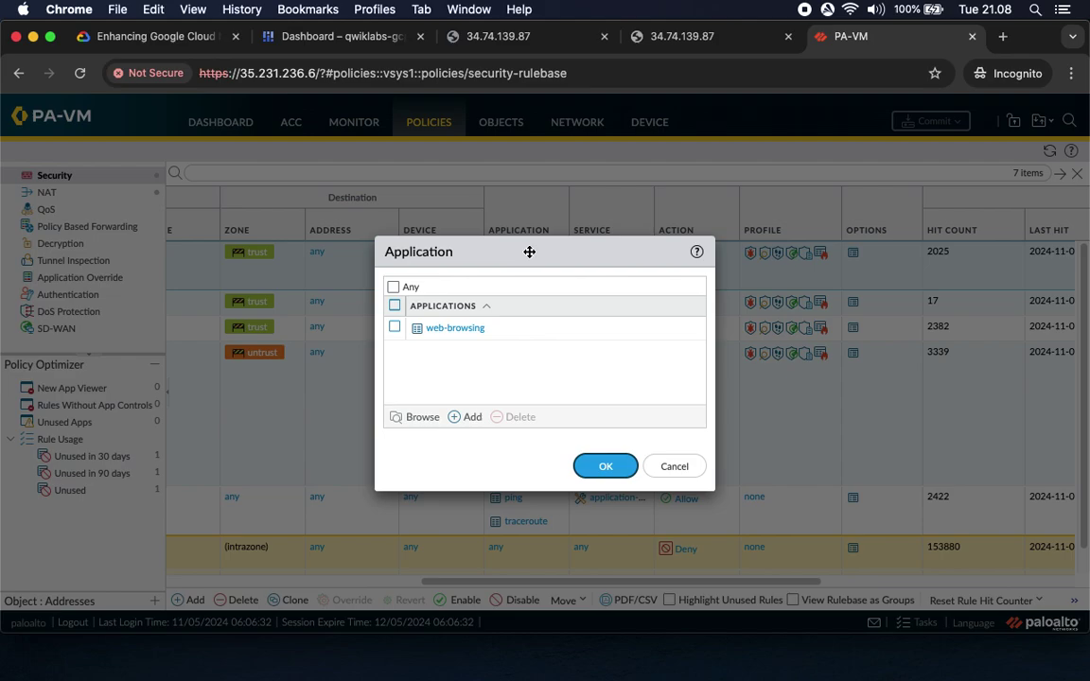
# Following lab step 3, add the jenkins application to the inbound-web rule alongside web-browsing and accept the change
pyautogui.click(154, 37)
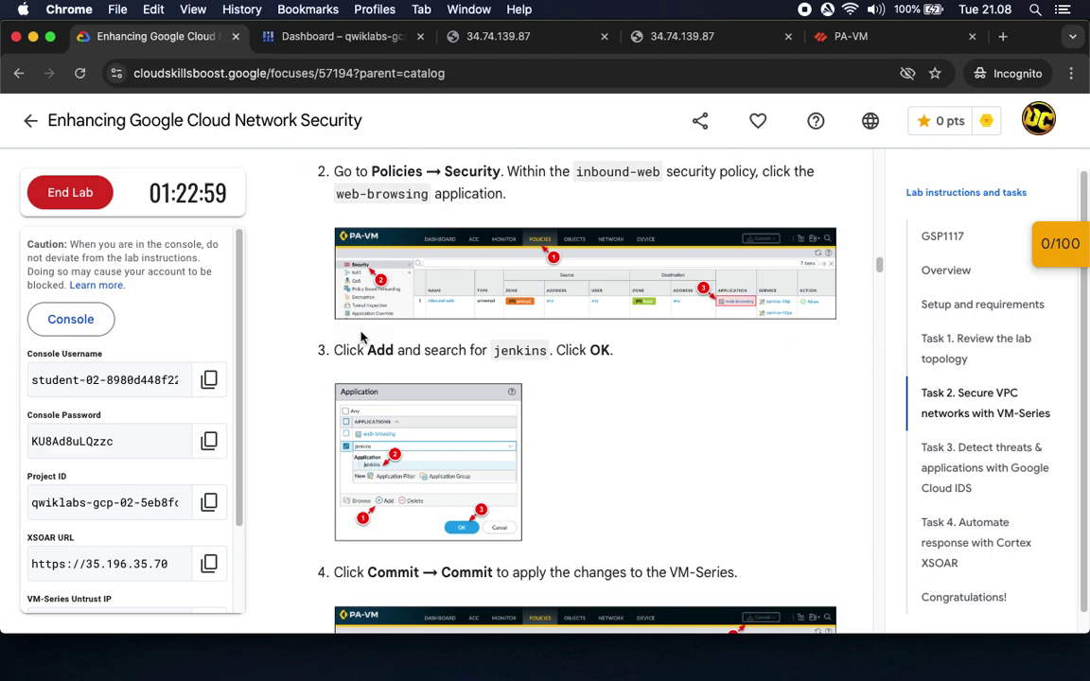
pyautogui.scroll(-1, 642, 389)
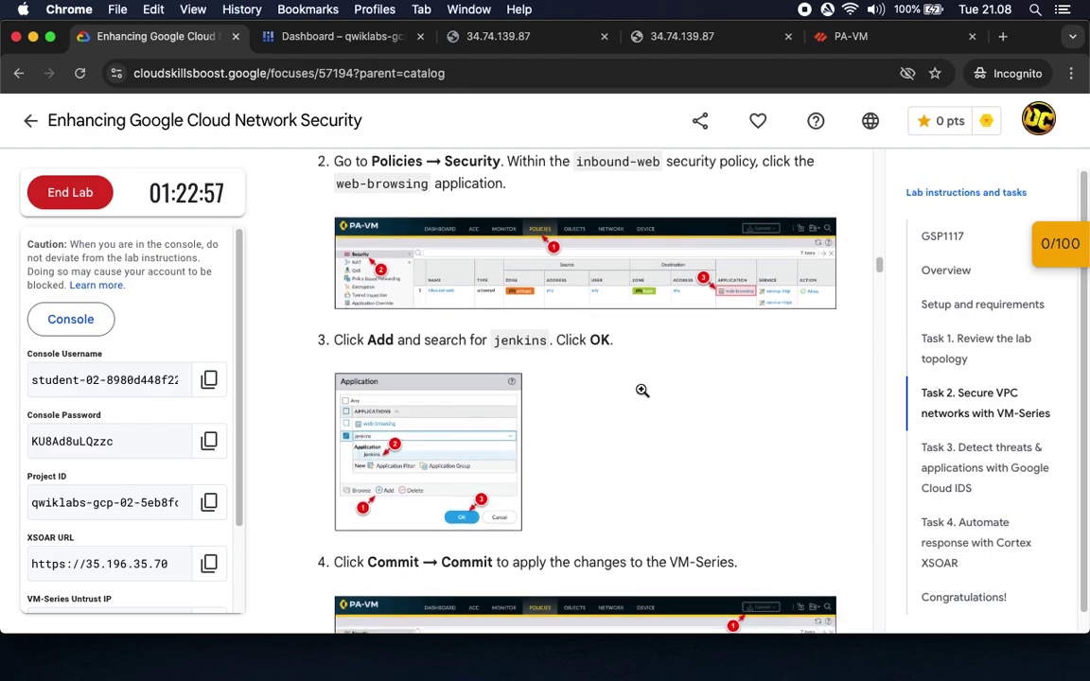
pyautogui.scroll(-5, 642, 390)
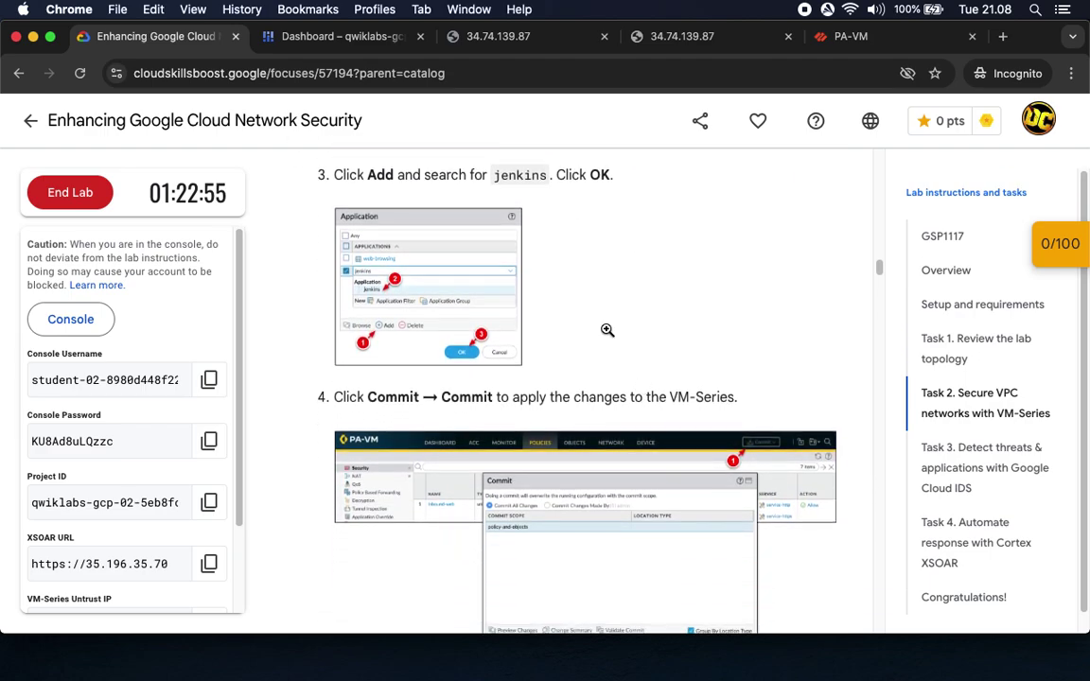
pyautogui.click(855, 42)
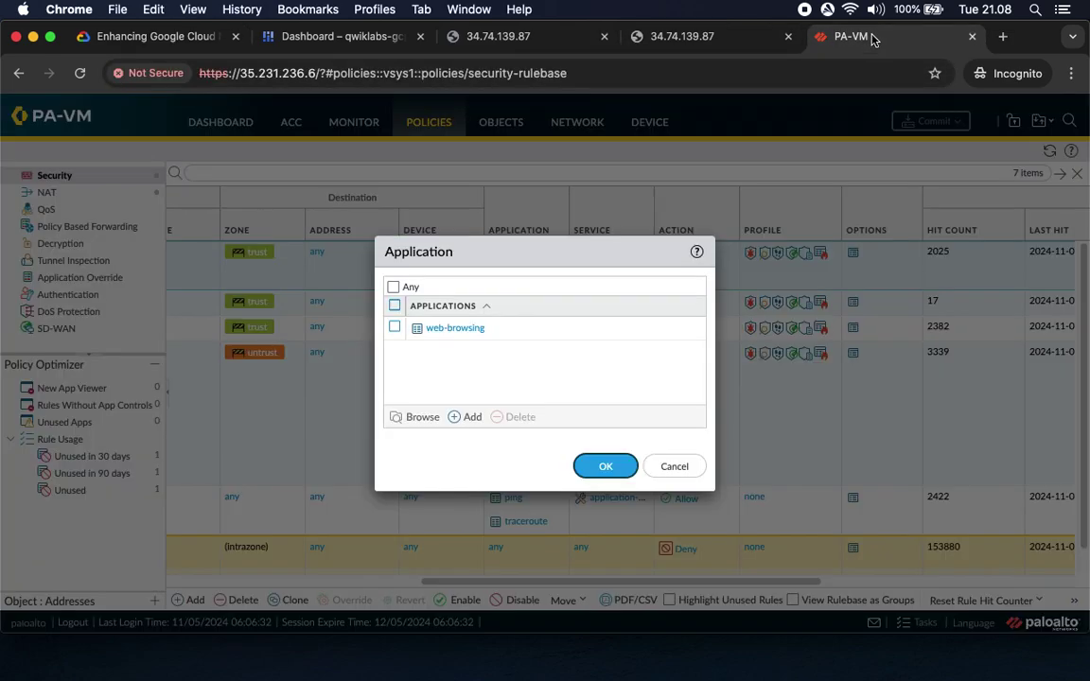
pyautogui.click(471, 416)
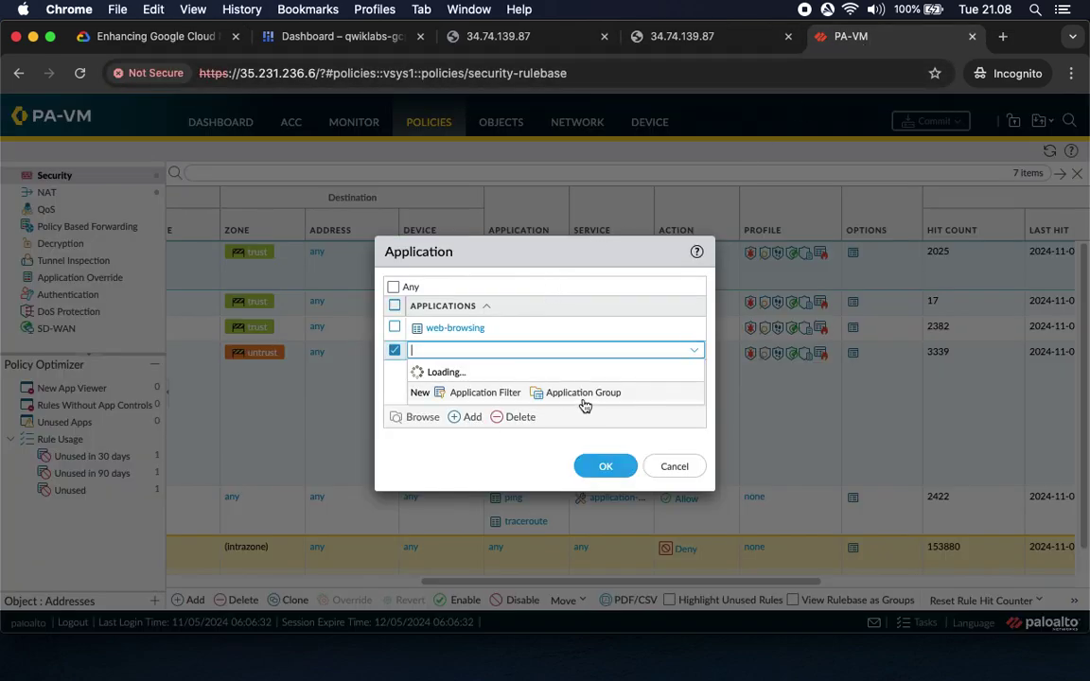
pyautogui.write('jenkins')
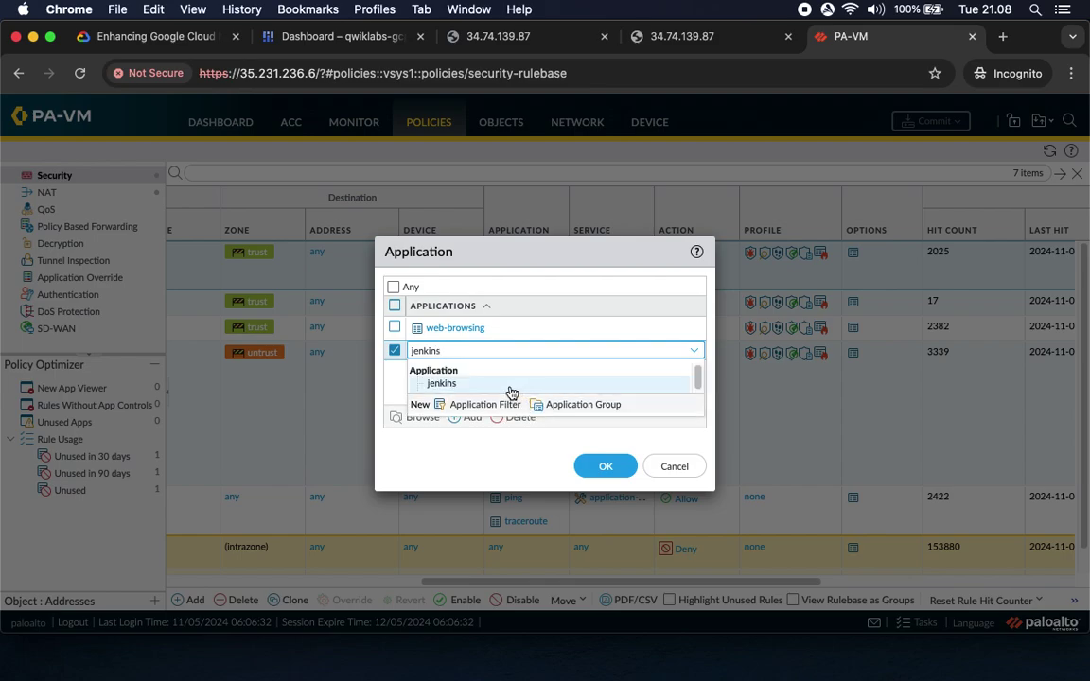
pyautogui.click(442, 383)
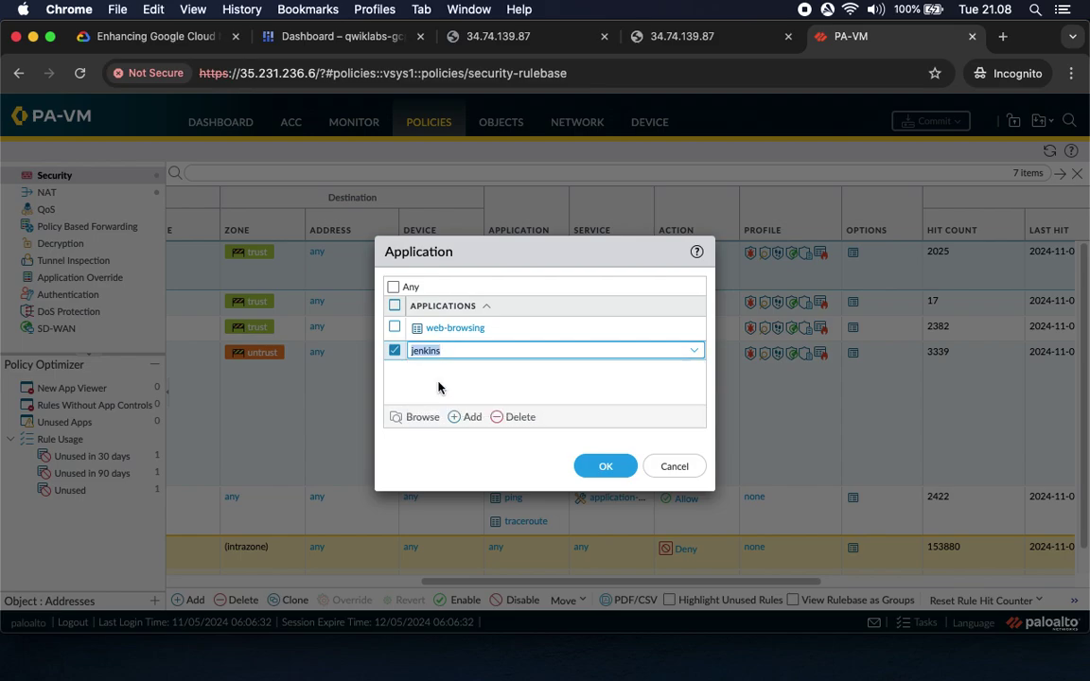
pyautogui.click(144, 37)
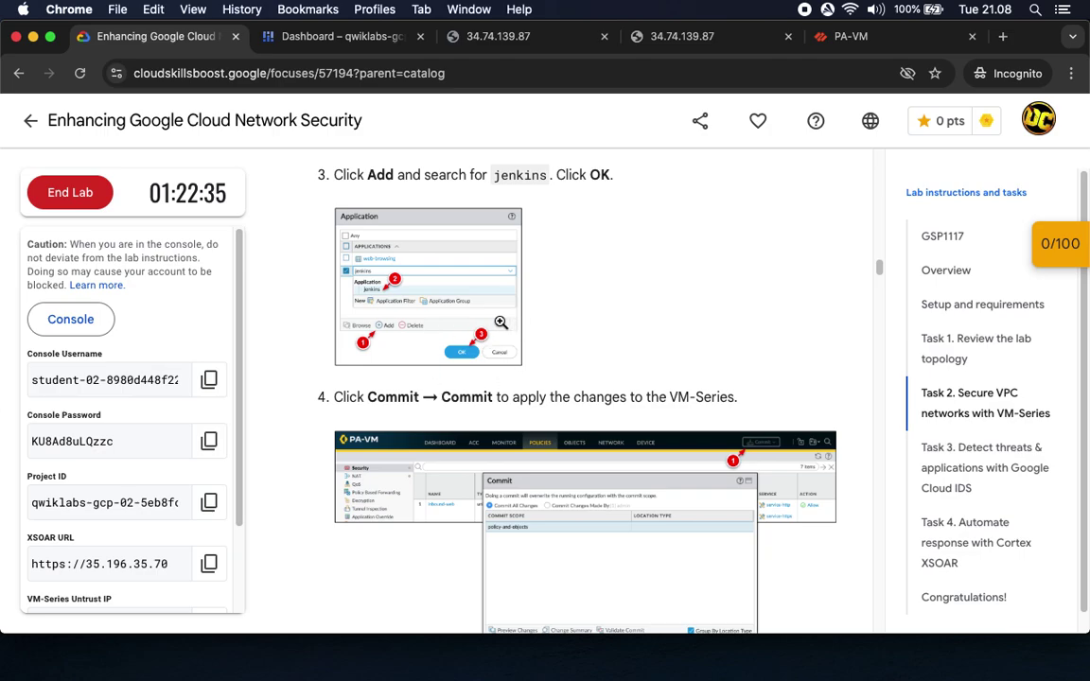
pyautogui.hotkey('ctrl', 'shift', 'Tab')
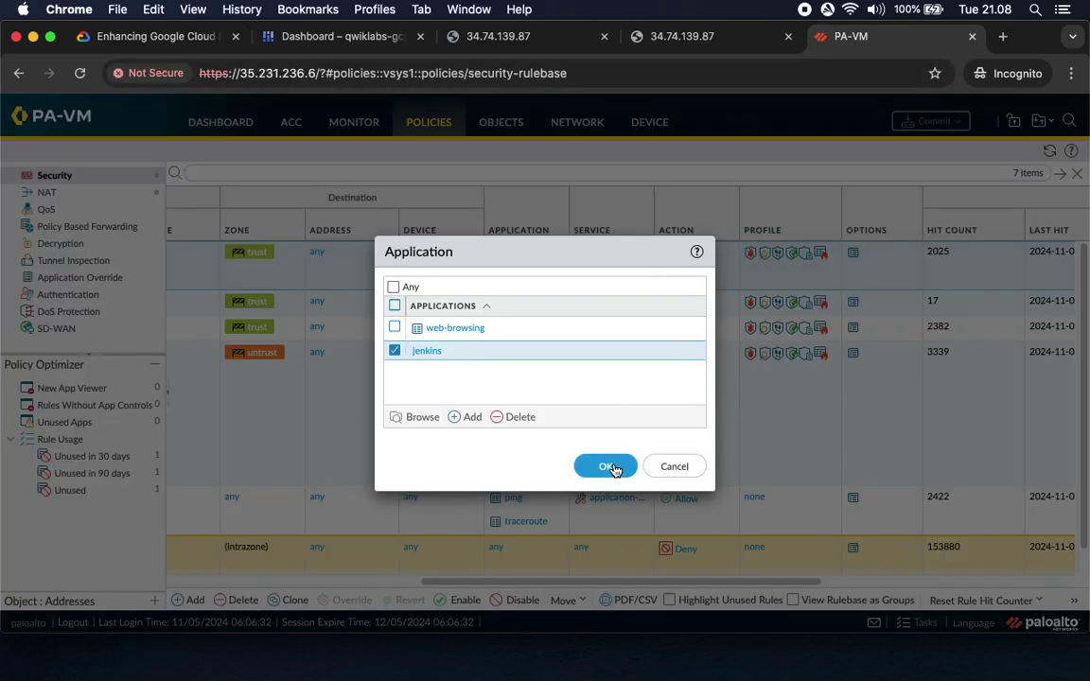
pyautogui.click(611, 467)
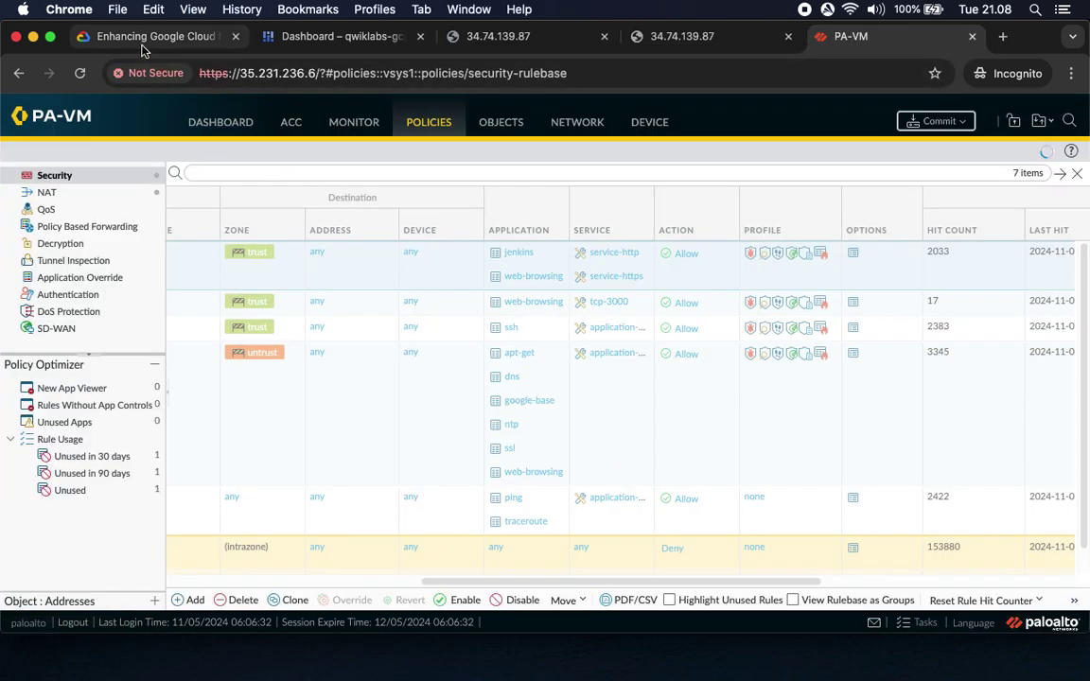
# Following lab step 4, commit all changes to the VM-Series firewall configuration
pyautogui.click(128, 38)
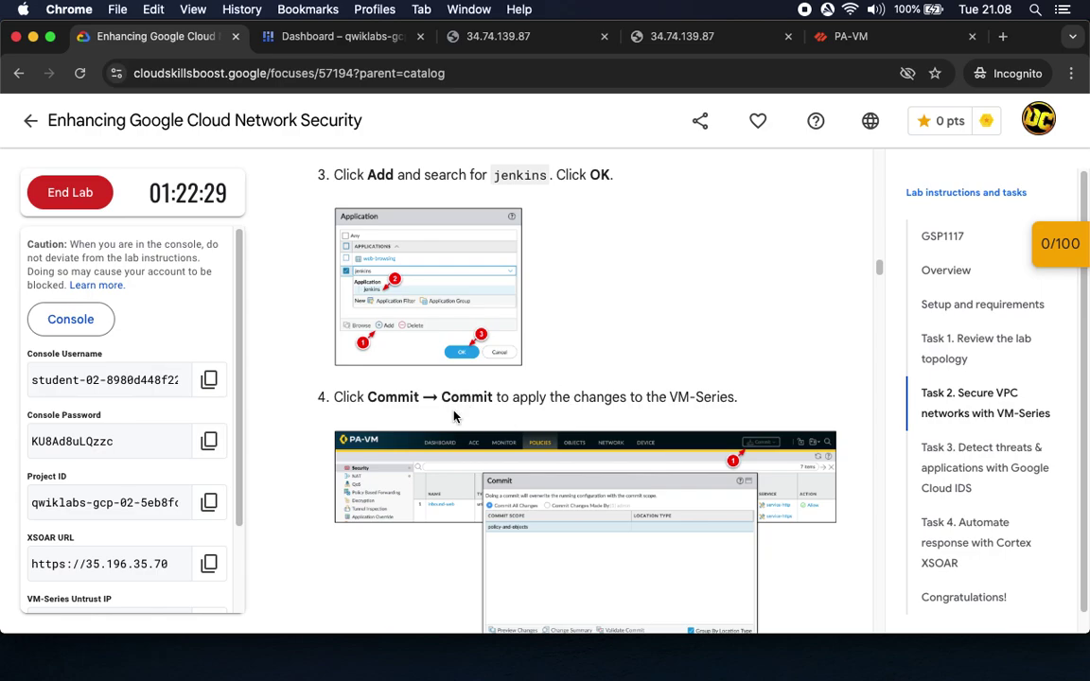
pyautogui.scroll(-5, 473, 426)
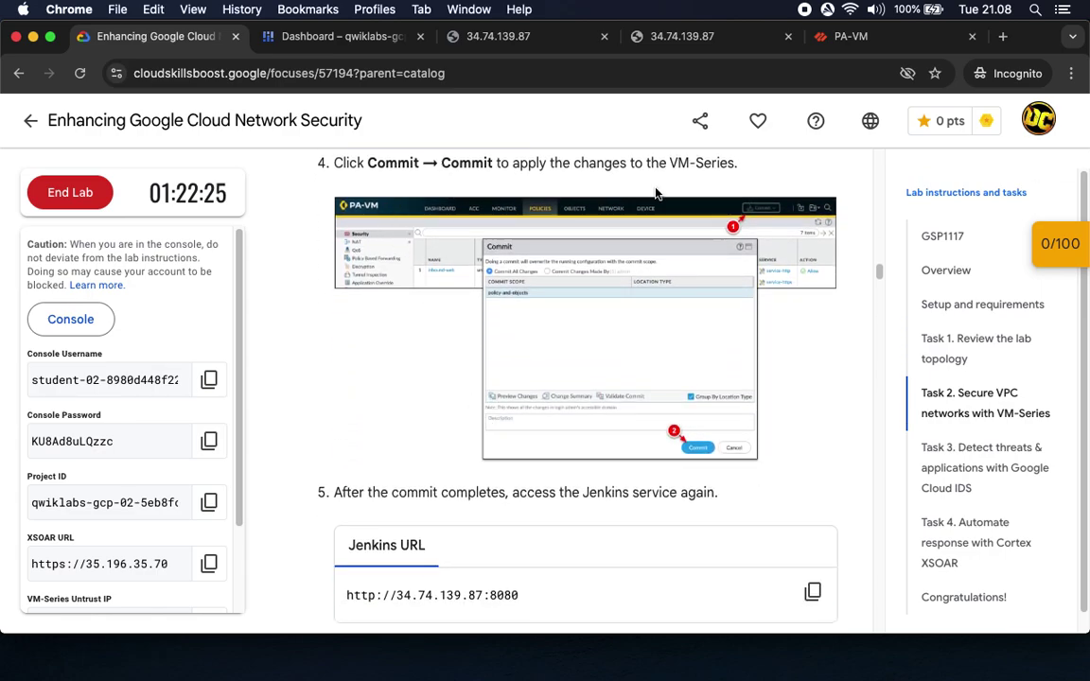
pyautogui.click(850, 36)
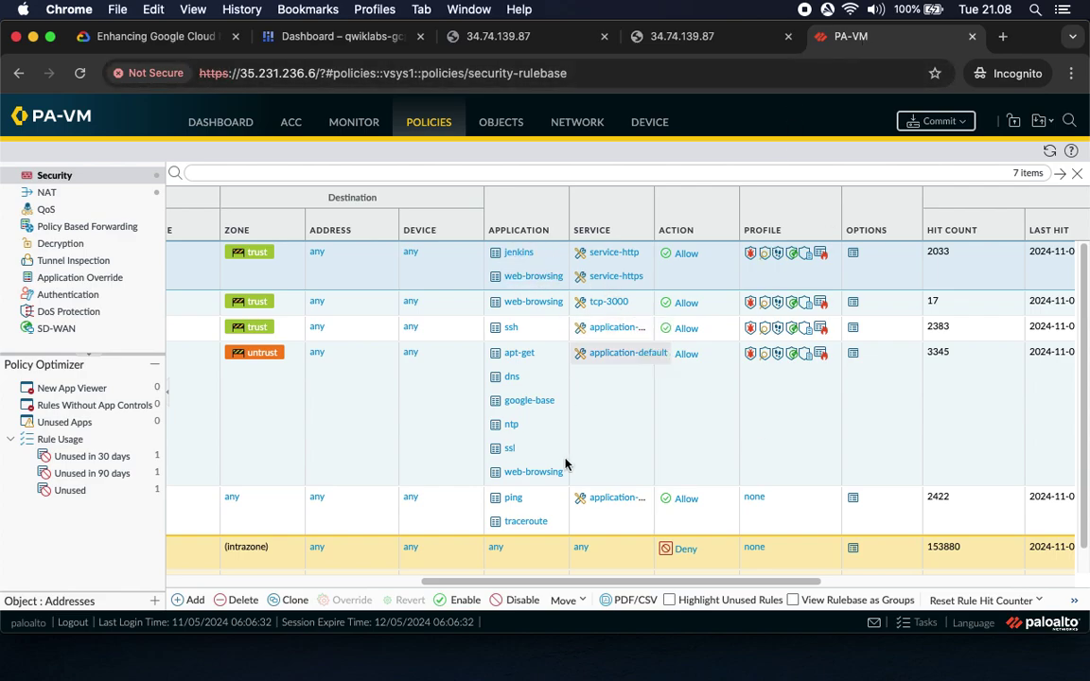
pyautogui.moveTo(530, 581); pyautogui.dragTo(781, 580)
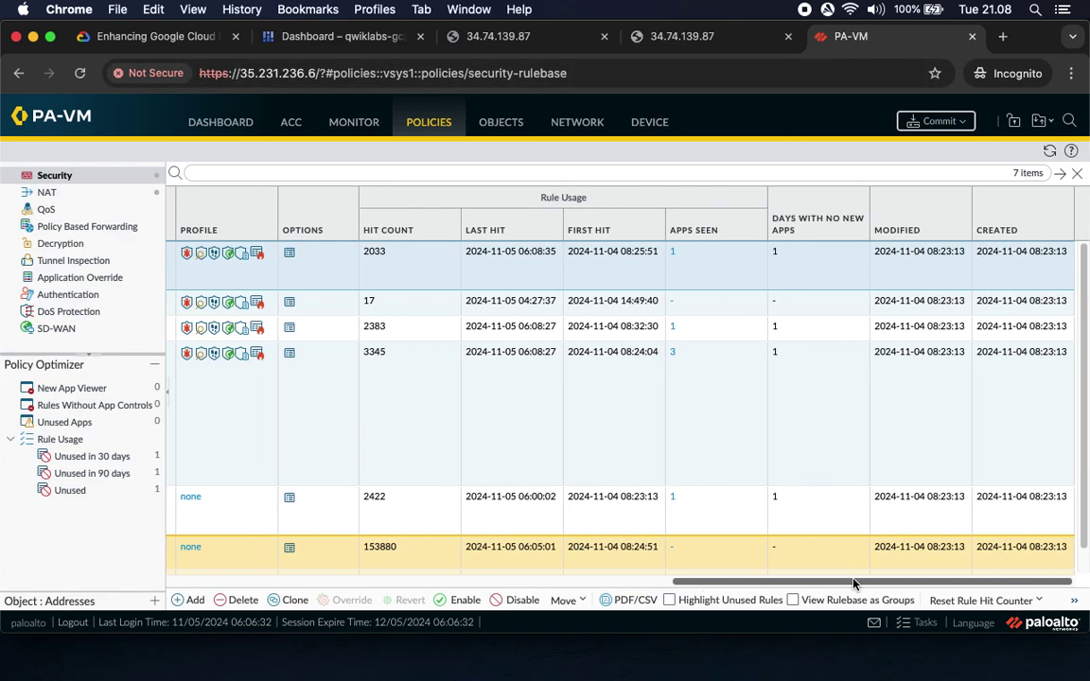
pyautogui.hscroll(-10, 782, 580)
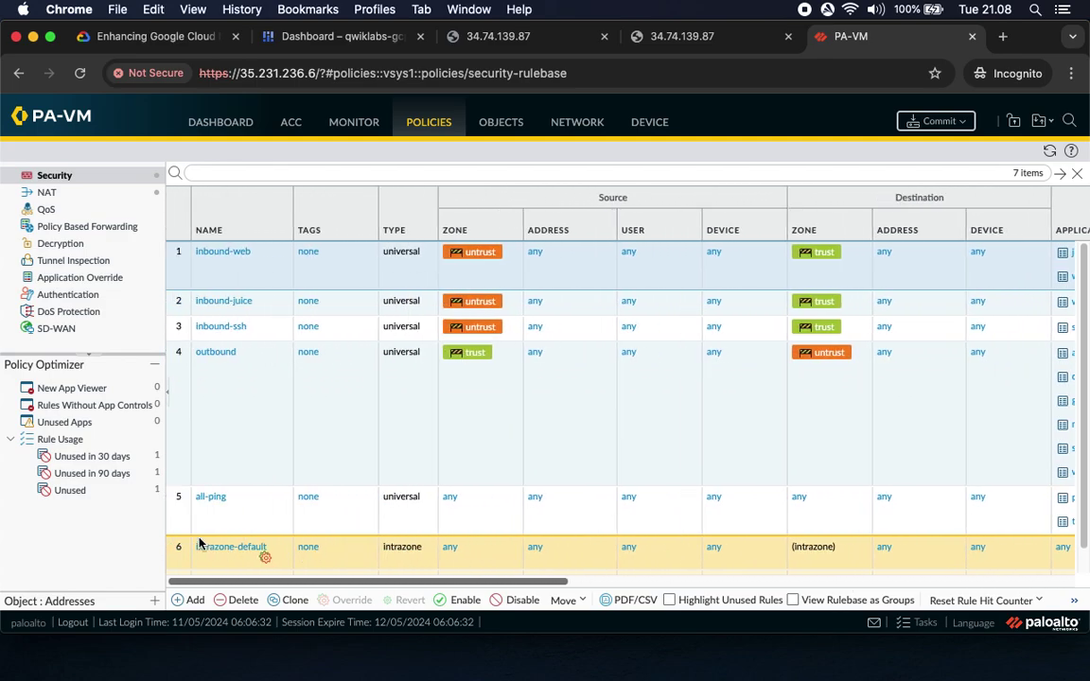
pyautogui.click(947, 121)
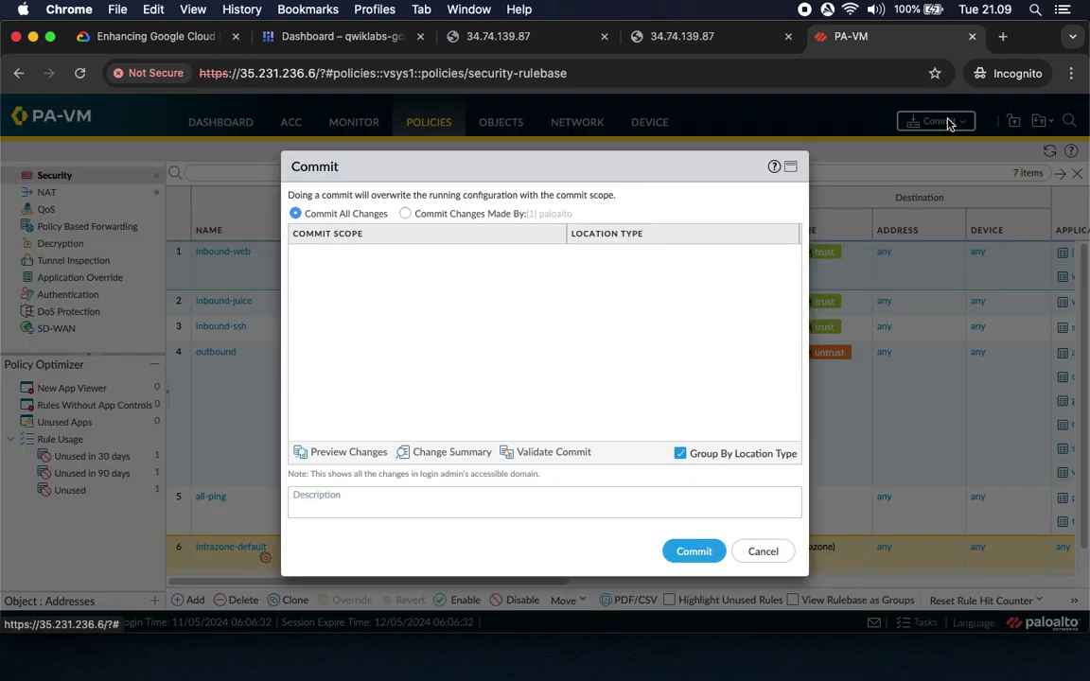
pyautogui.click(693, 552)
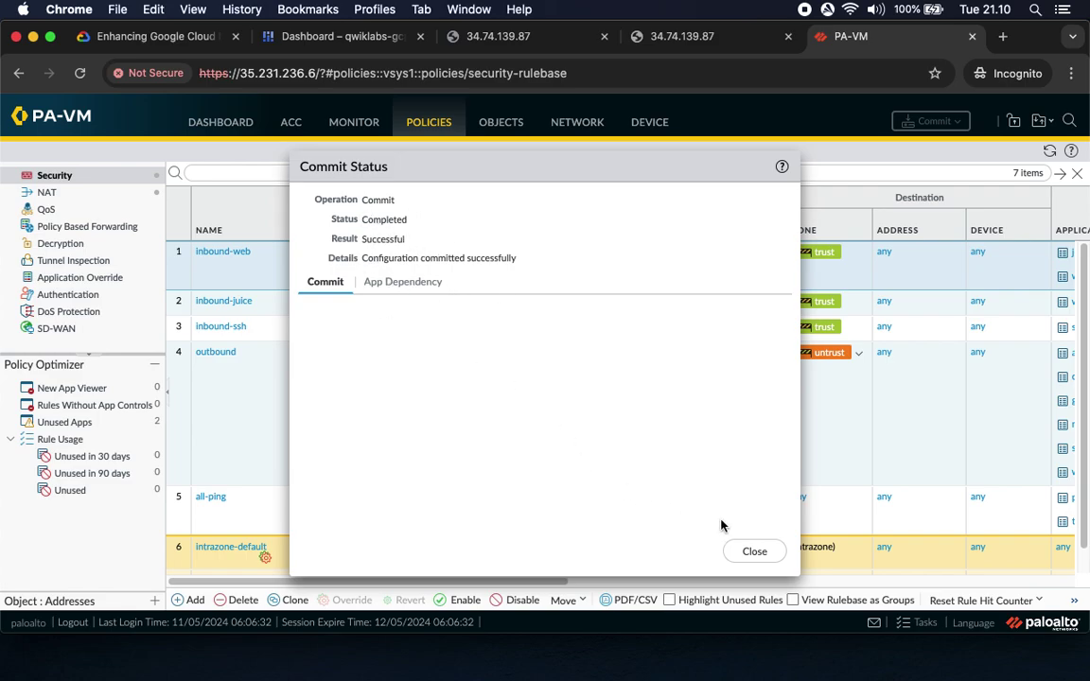
pyautogui.click(140, 37)
pyautogui.scroll(-3, 477, 484)
pyautogui.scroll(-1, 477, 484)
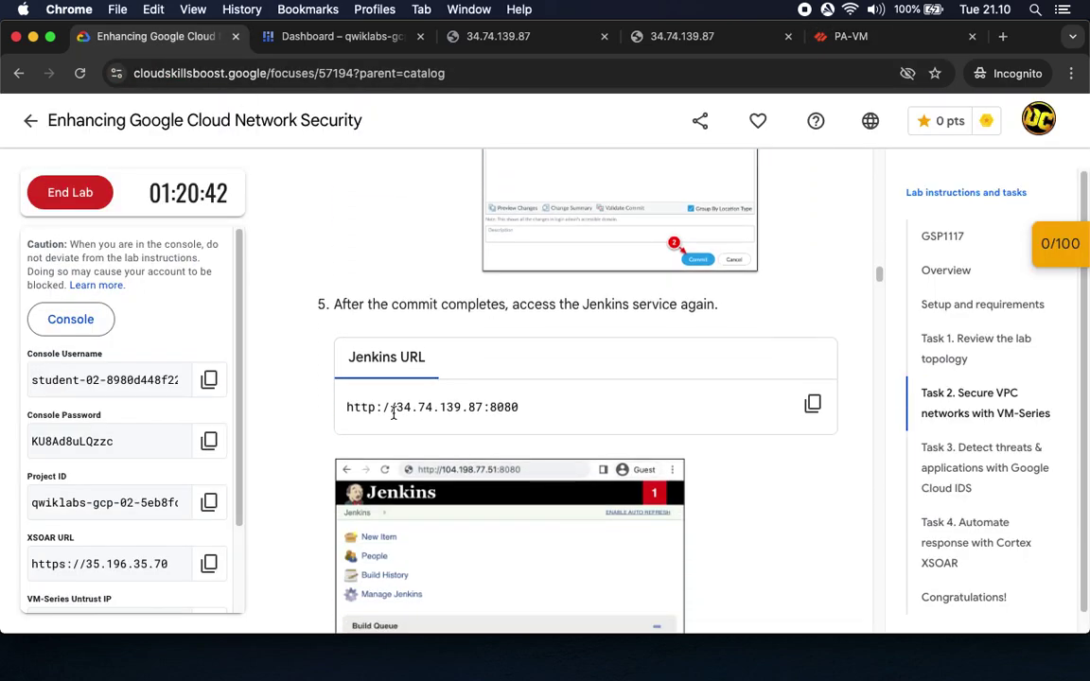
pyautogui.click(814, 406)
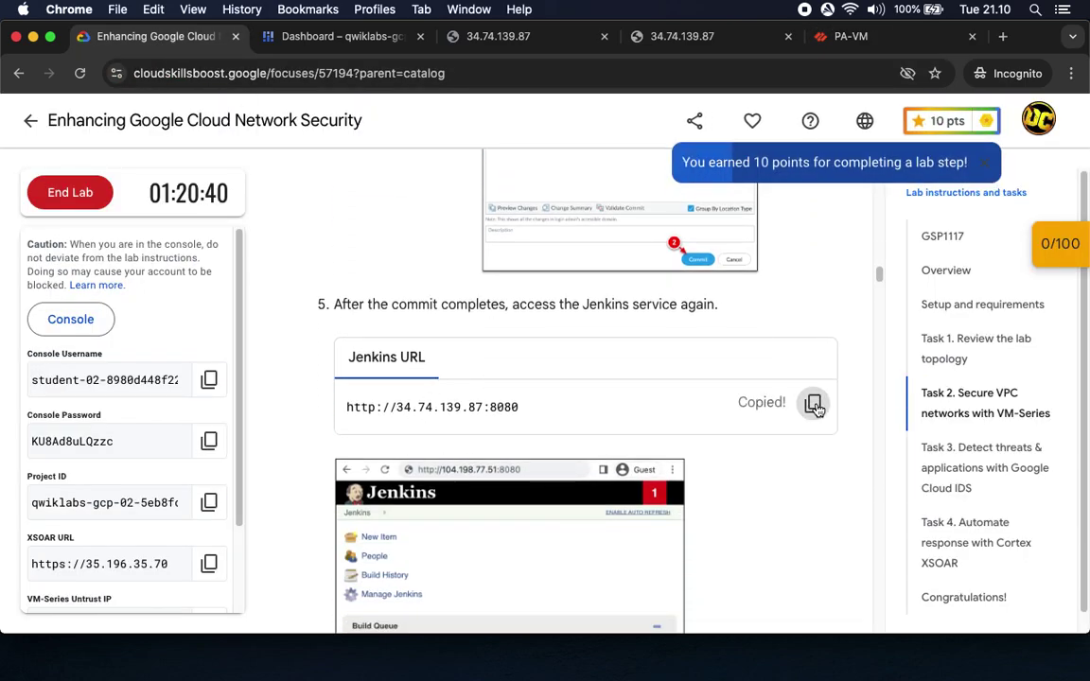
pyautogui.click(682, 37)
pyautogui.click(688, 75)
pyautogui.press('Return')
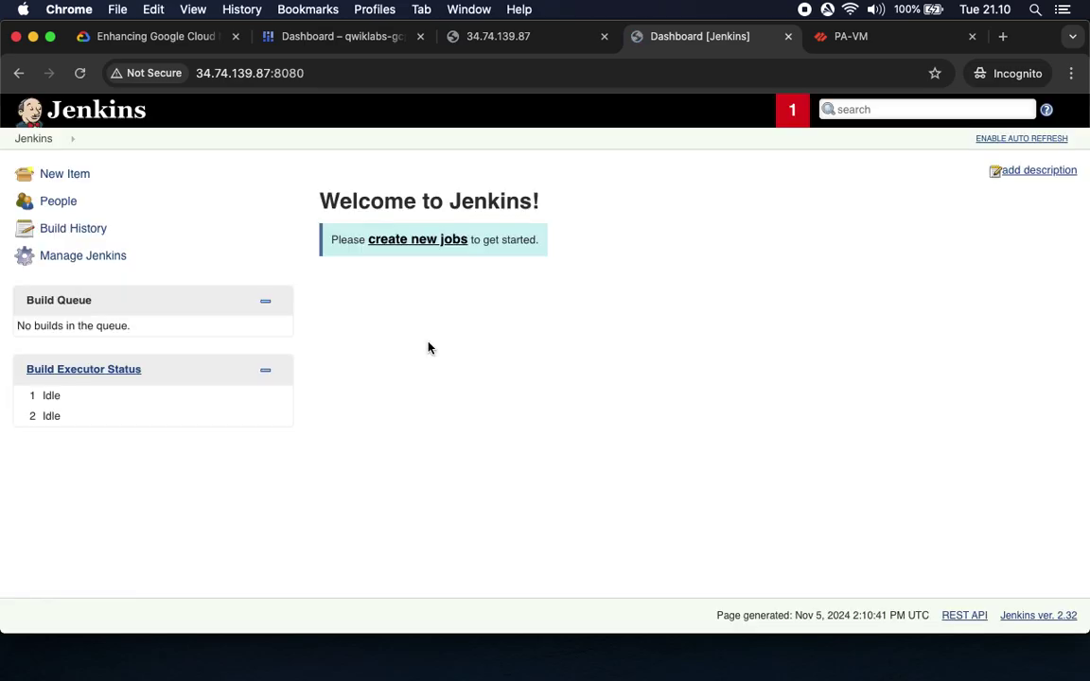
pyautogui.click(140, 37)
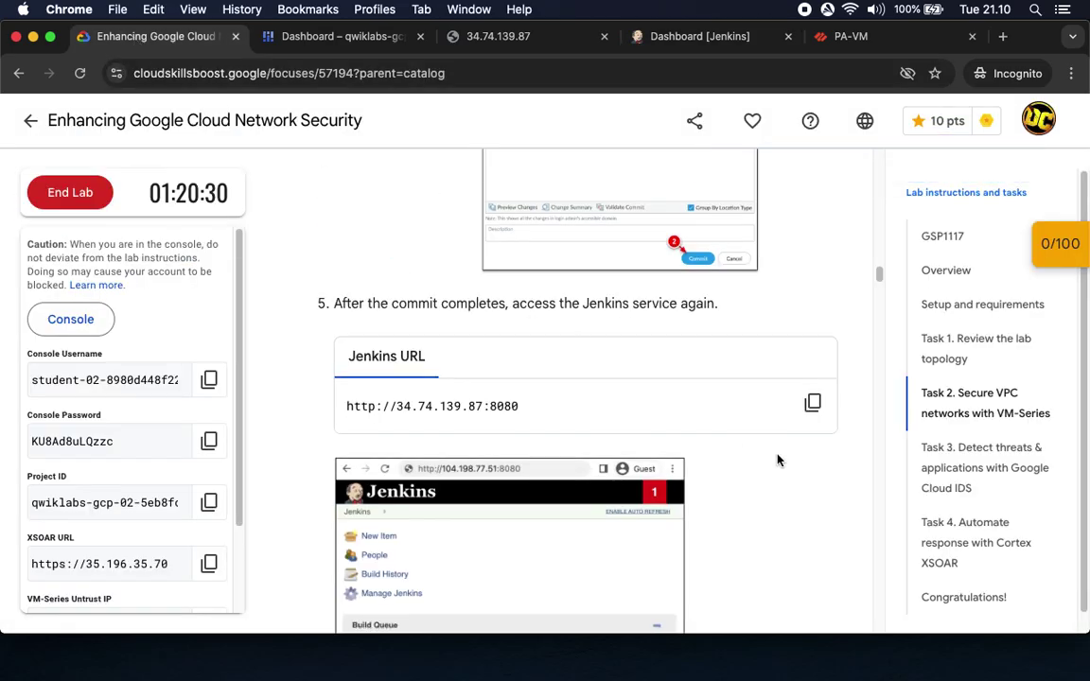
# Read lab step 6 on filtering Jenkins traffic and open the firewall's traffic logs in PA-VM
pyautogui.scroll(-4, 719, 454)
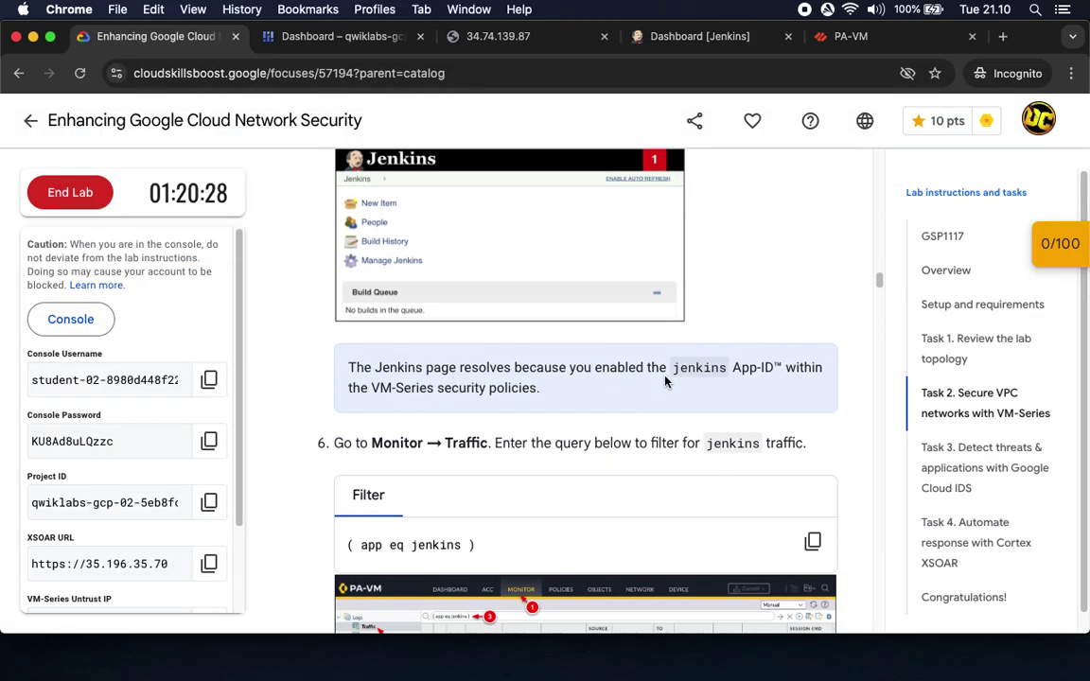
pyautogui.scroll(-1, 449, 434)
pyautogui.scroll(-3, 449, 433)
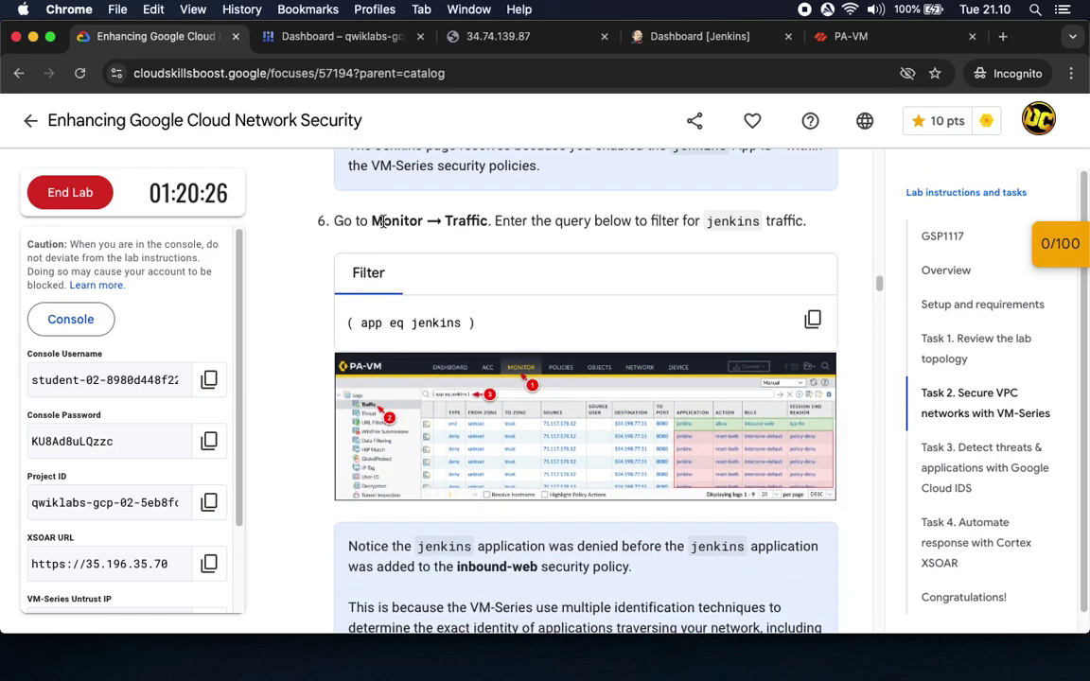
pyautogui.click(870, 38)
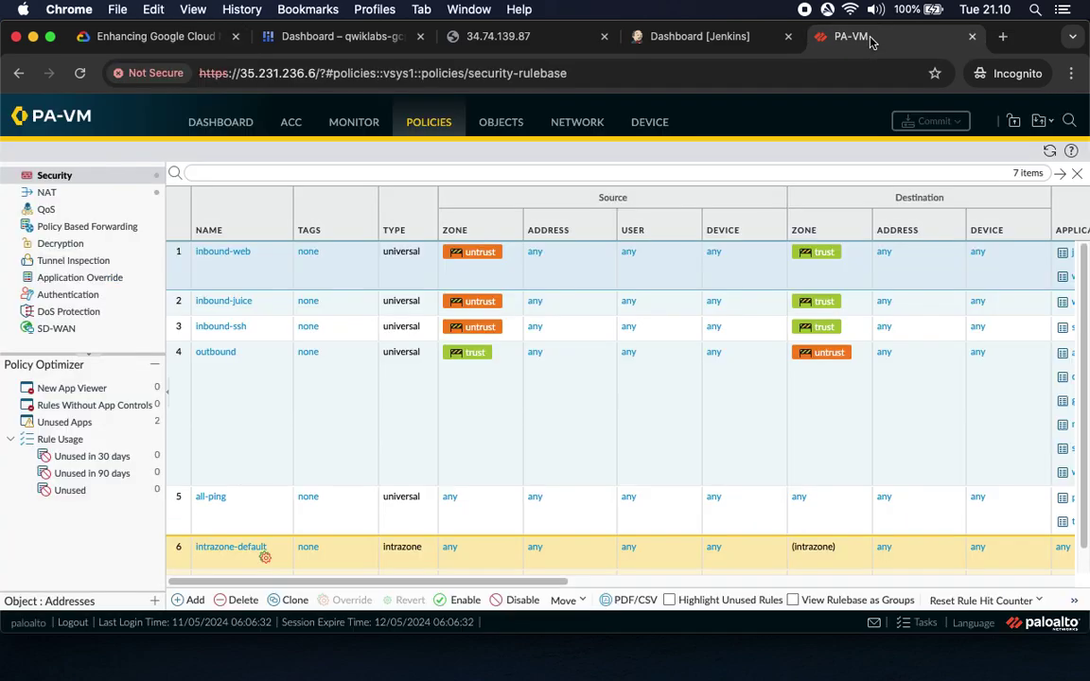
pyautogui.click(351, 124)
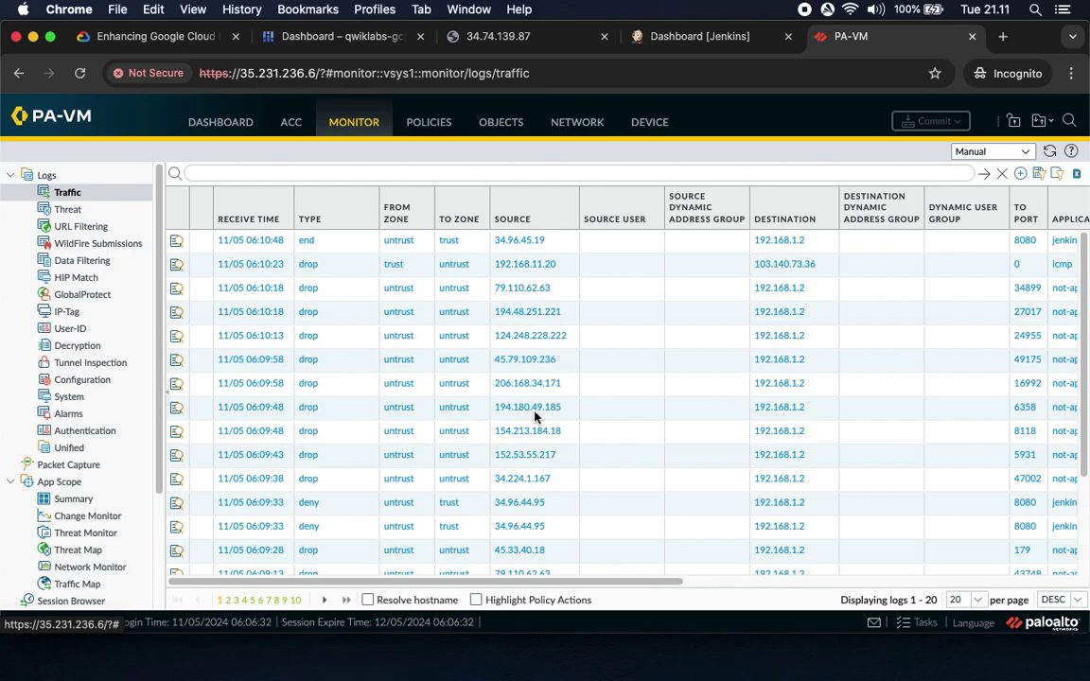
# Copy the query ( app eq jenkins ) from the lab, filter the PA-VM traffic logs with it, and review the entries
pyautogui.click(166, 37)
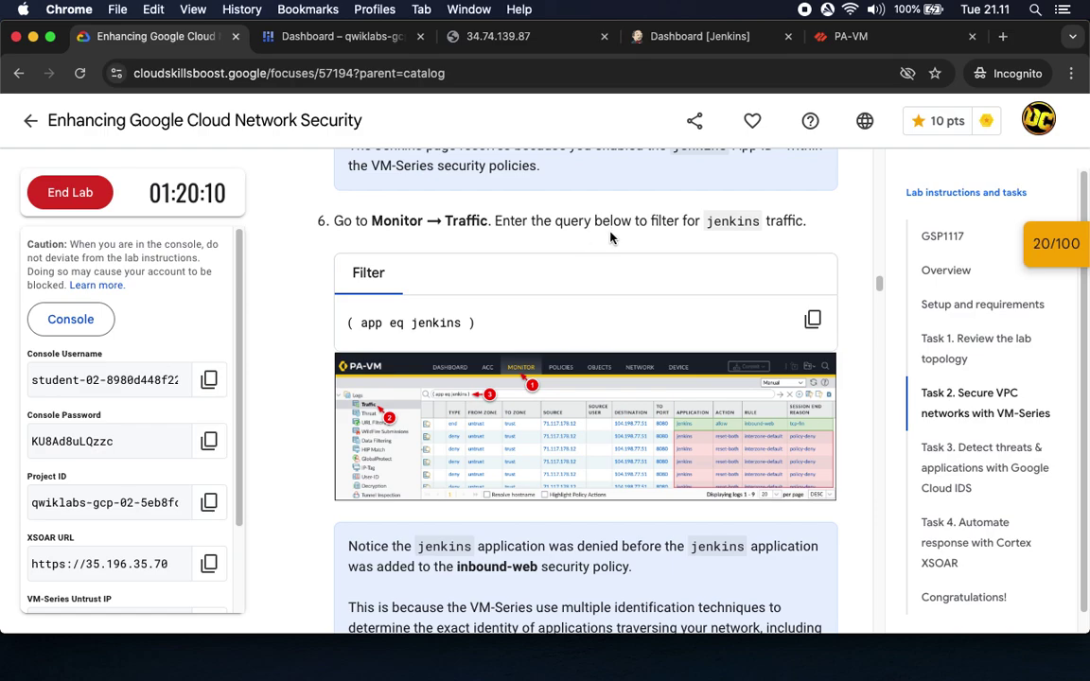
pyautogui.click(812, 319)
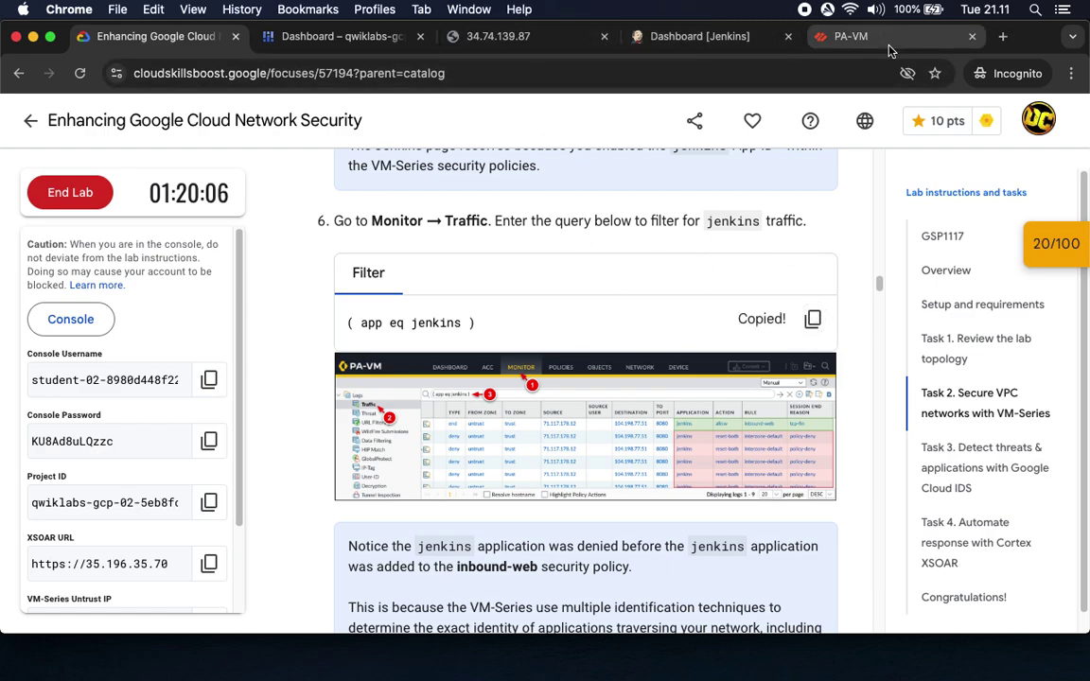
pyautogui.click(851, 37)
pyautogui.click(234, 174)
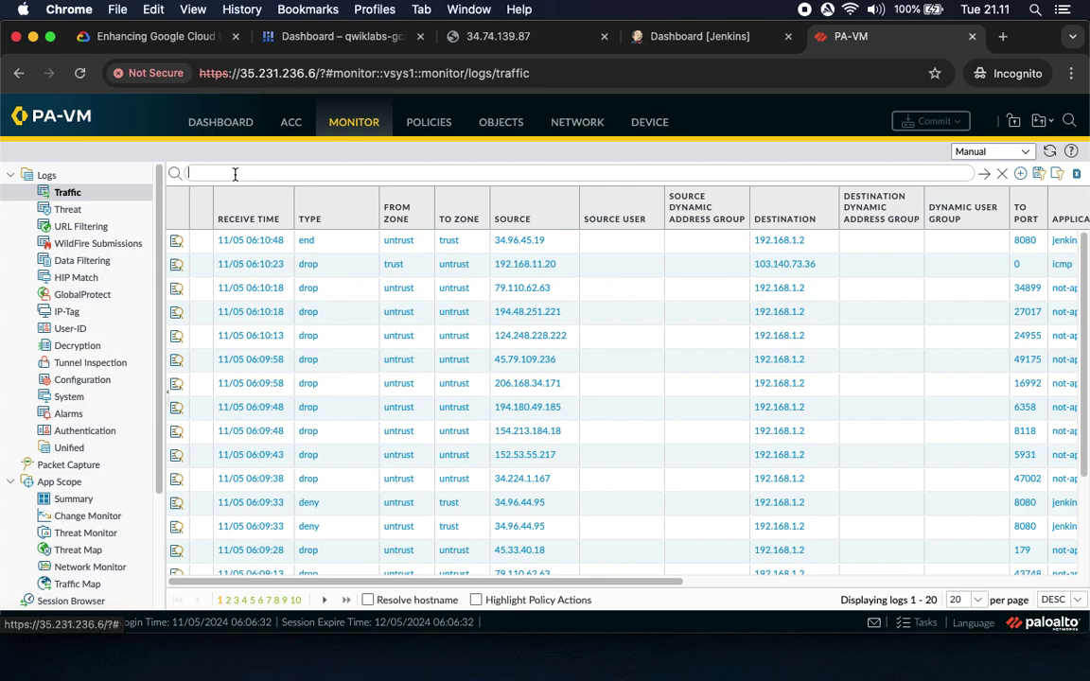
pyautogui.press('super+v')
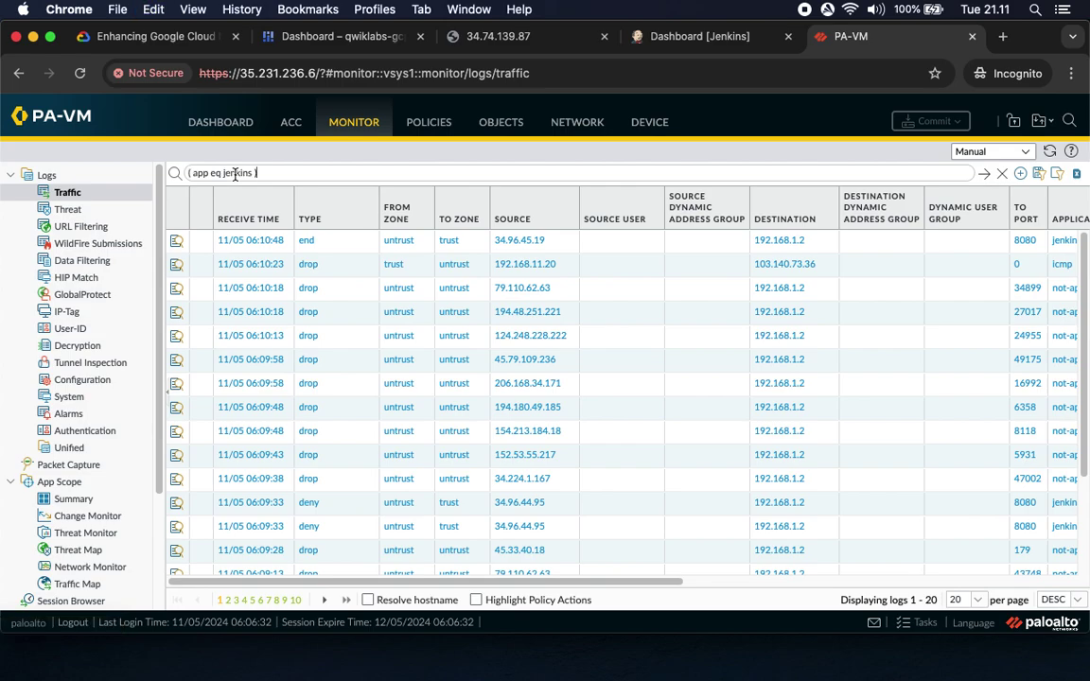
pyautogui.press('Return')
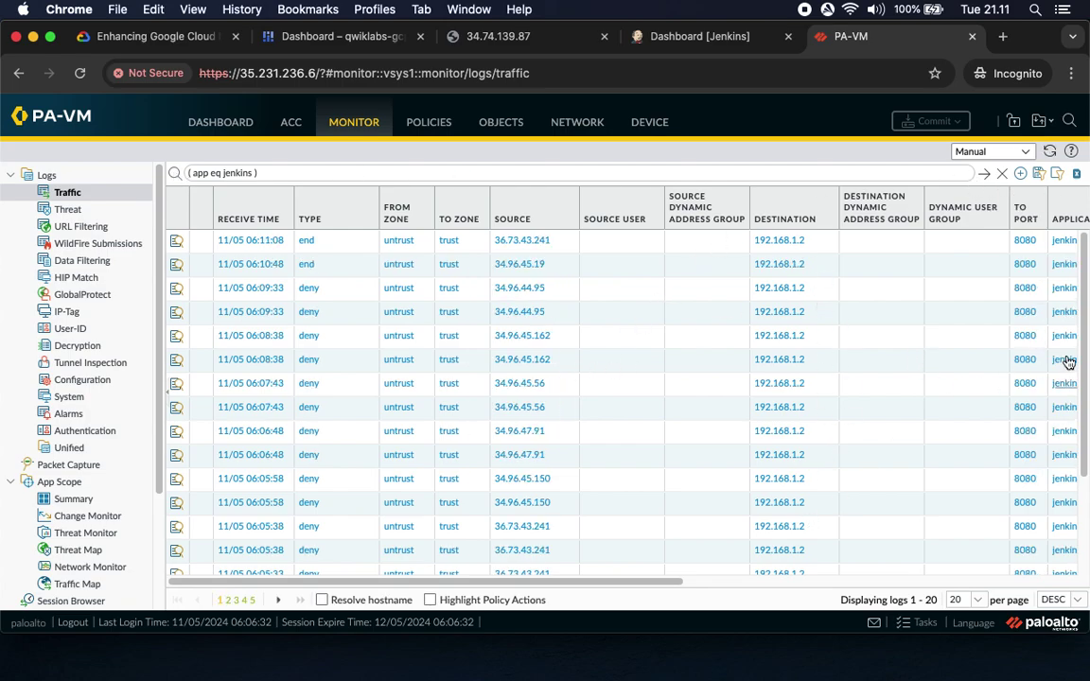
pyautogui.scroll(-2, 974, 360)
pyautogui.scroll(2, 970, 321)
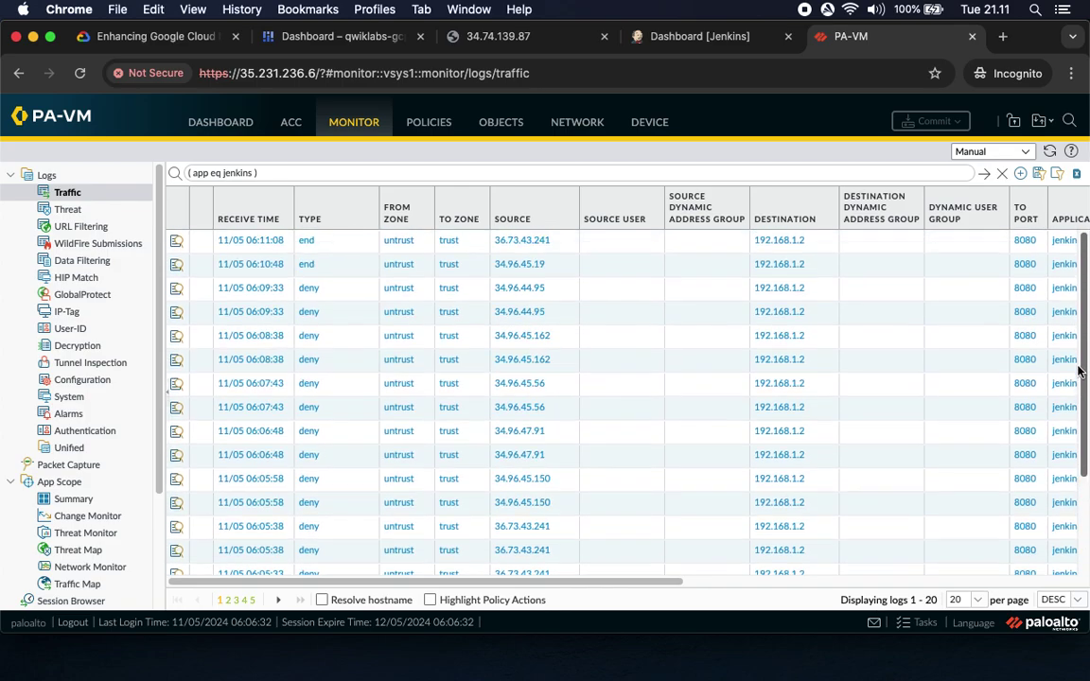
pyautogui.moveTo(664, 584); pyautogui.dragTo(467, 574)
# Back in the lab, check progress on the Enable the Jenkins Application objective and view the checkpoint scores
pyautogui.click(137, 36)
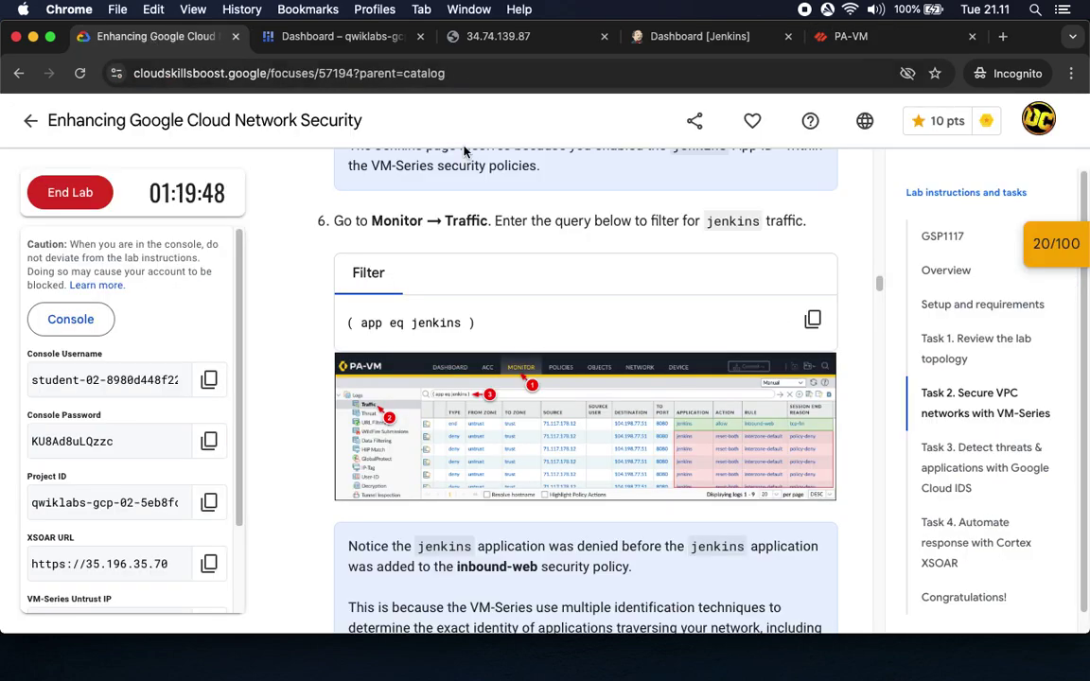
pyautogui.scroll(-3, 509, 487)
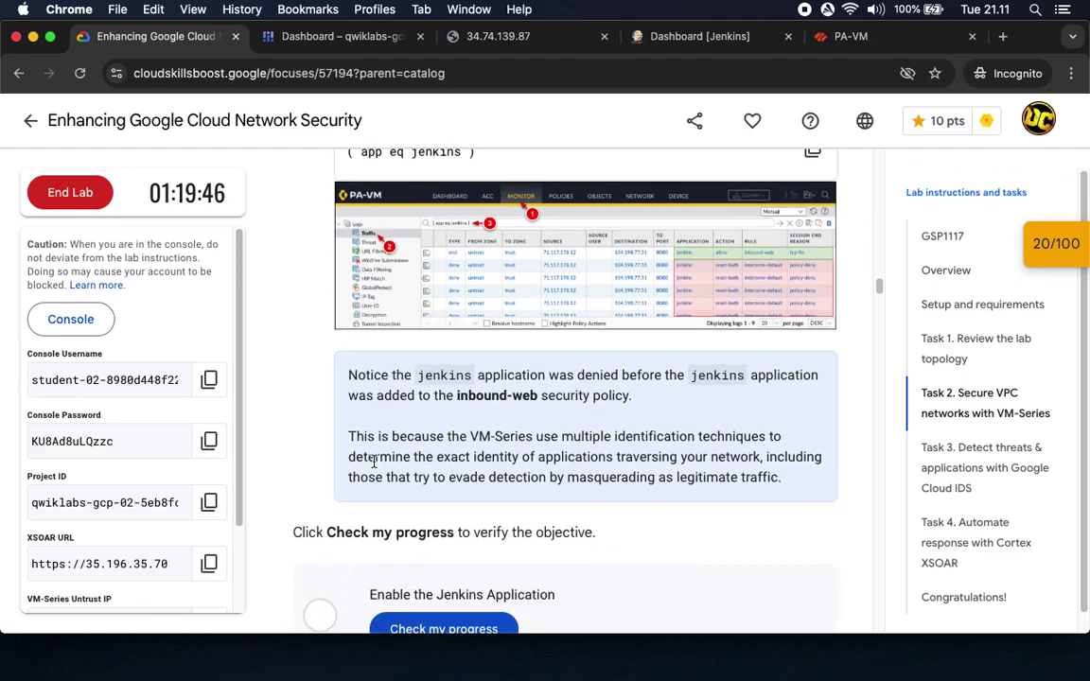
pyautogui.scroll(-3, 398, 454)
pyautogui.click(437, 446)
pyautogui.scroll(-4, 643, 451)
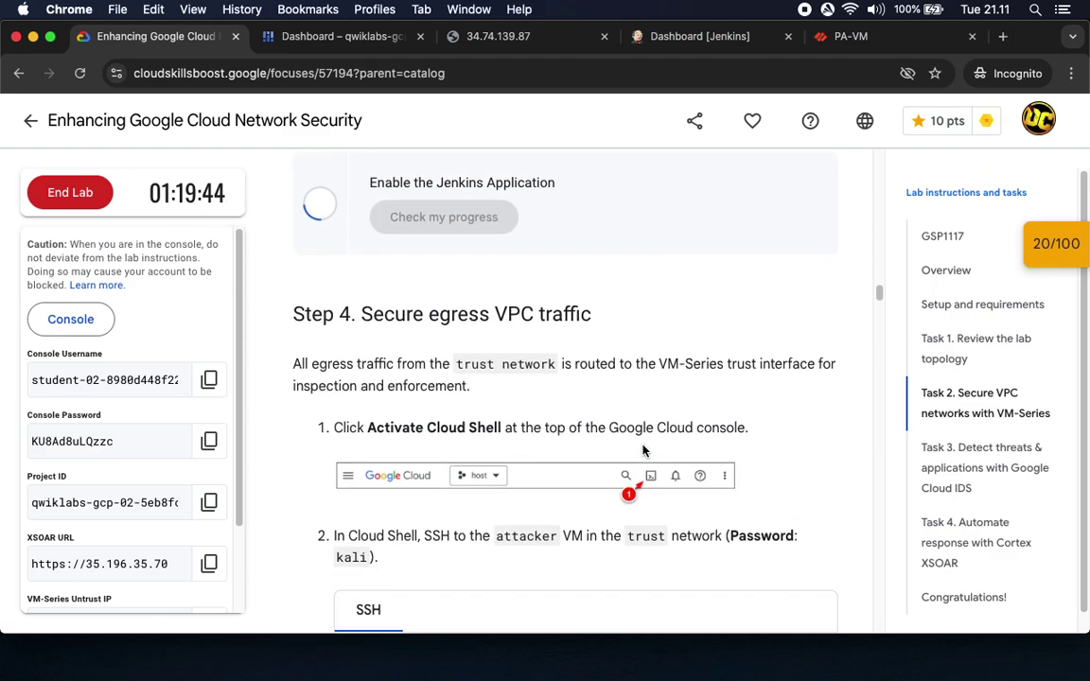
pyautogui.scroll(-1, 643, 451)
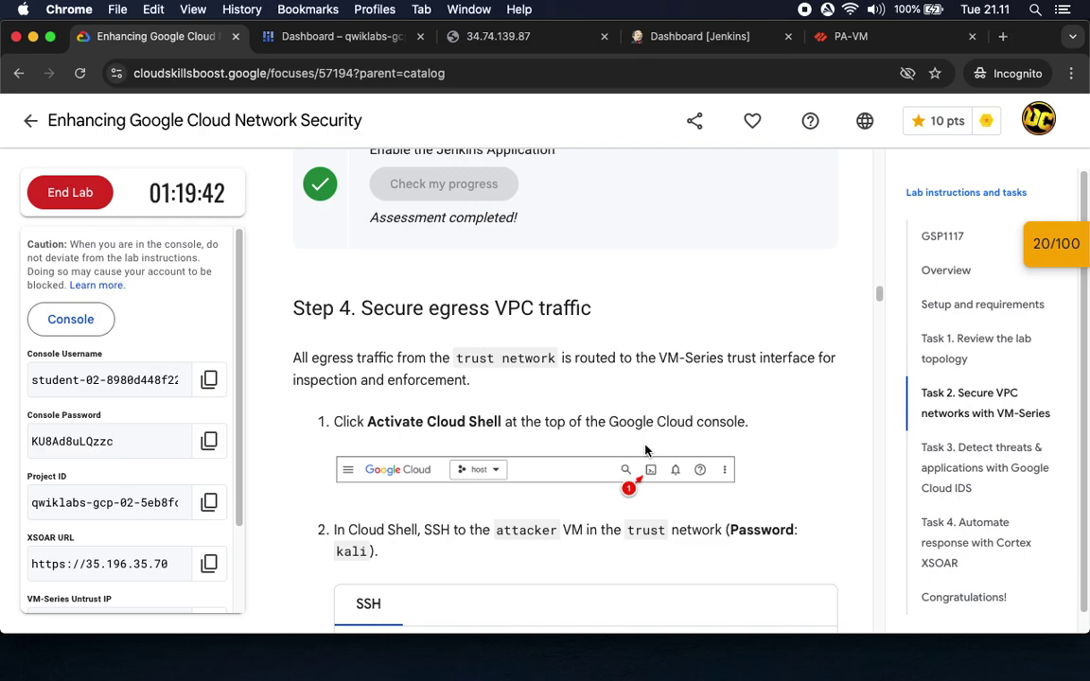
pyautogui.click(1054, 244)
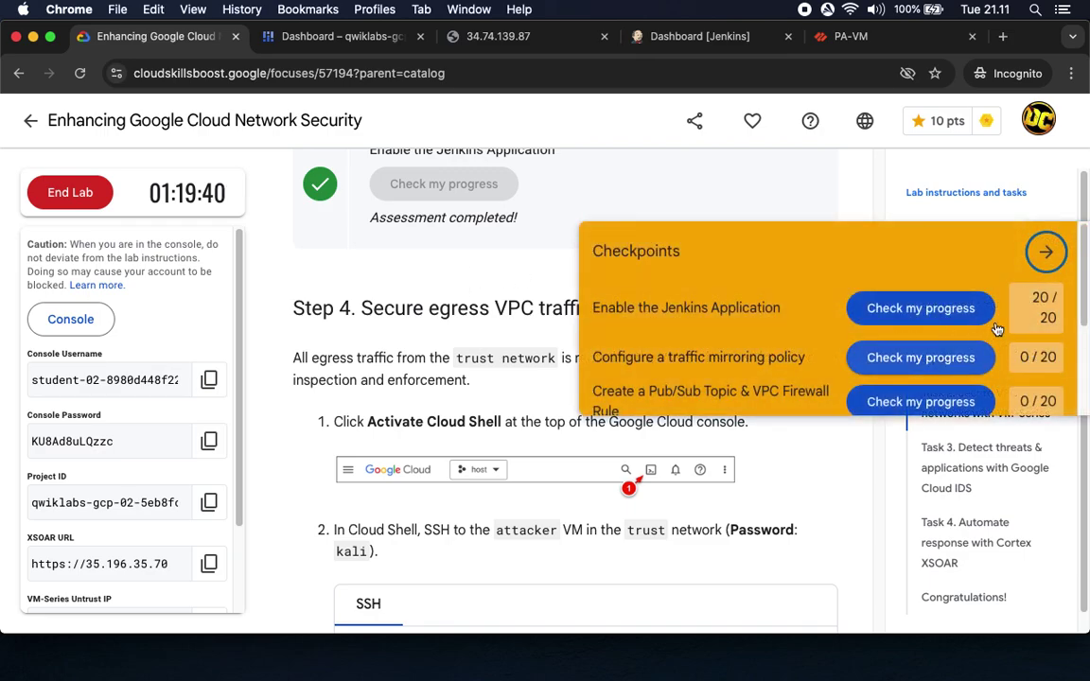
pyautogui.click(1046, 251)
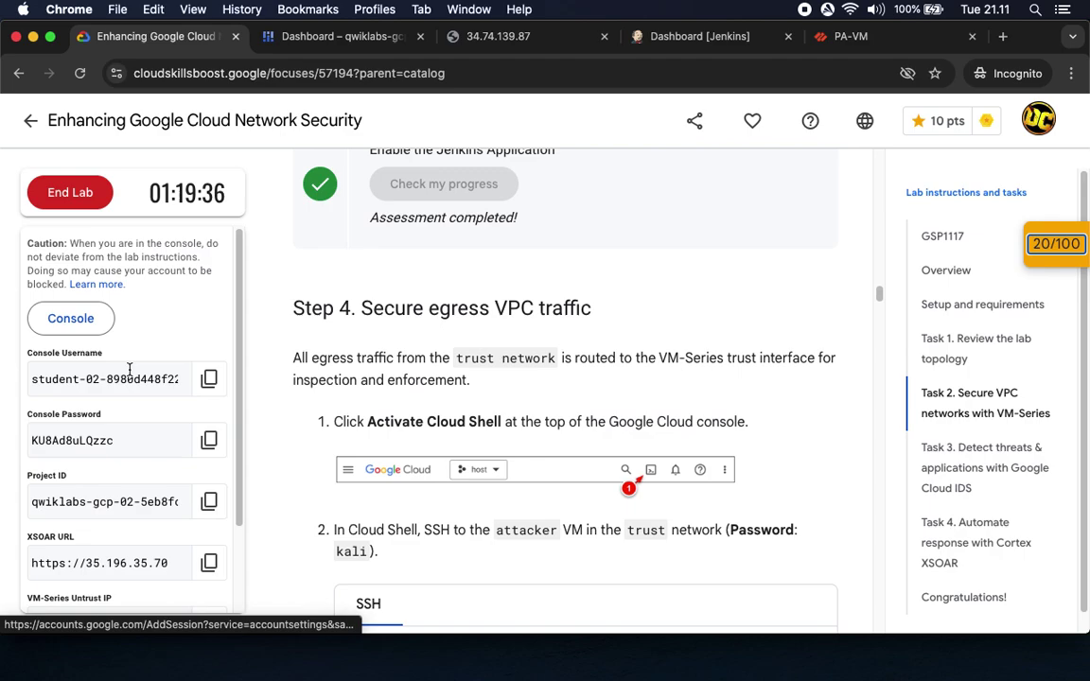
# Following lab Step 4, activate Cloud Shell in the Google Cloud console, continue past its introduction, and dismiss the session-details tip
pyautogui.scroll(-2, 140, 386)
pyautogui.scroll(-2, 430, 436)
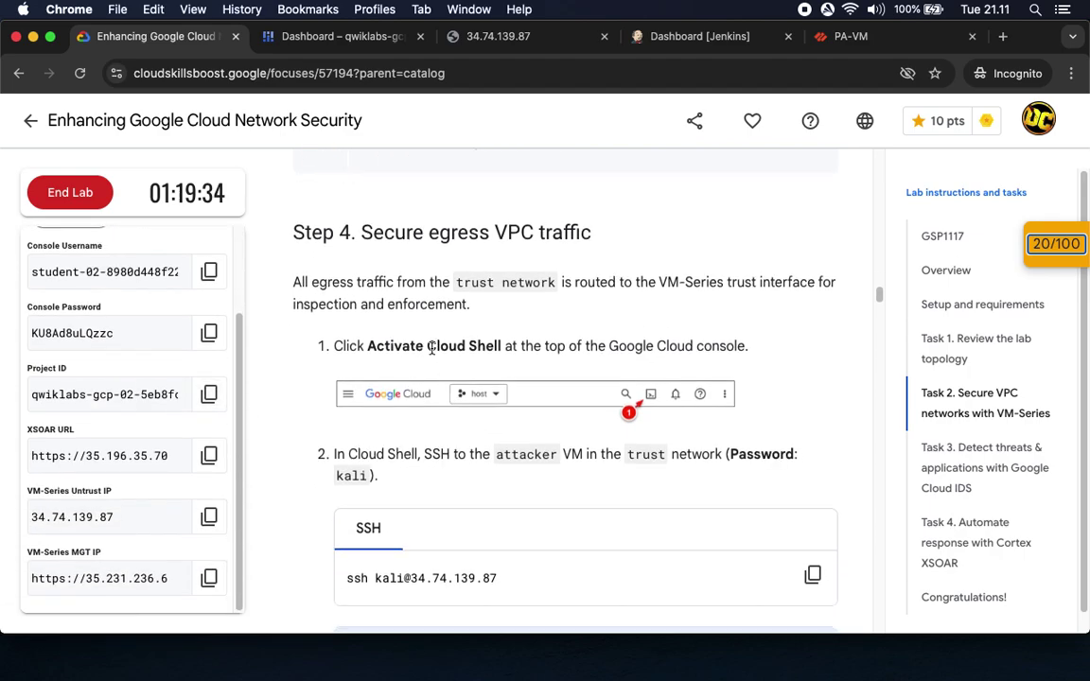
pyautogui.moveTo(367, 345); pyautogui.dragTo(533, 346)
pyautogui.scroll(-3, 473, 417)
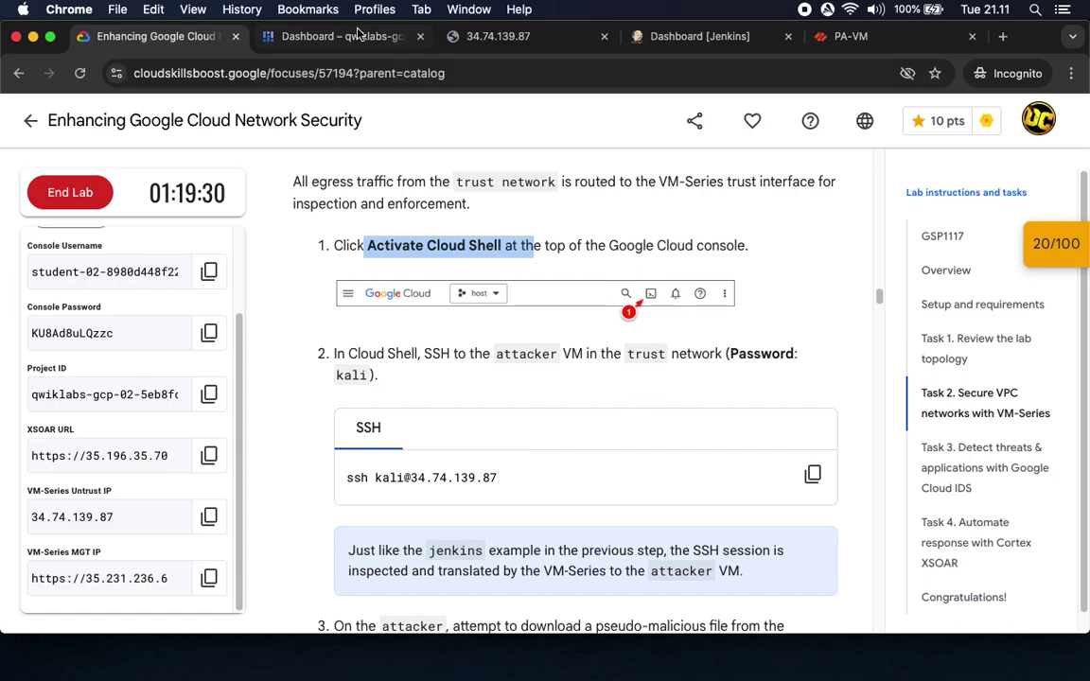
pyautogui.hotkey('ctrl', 'Tab')
pyautogui.click(910, 115)
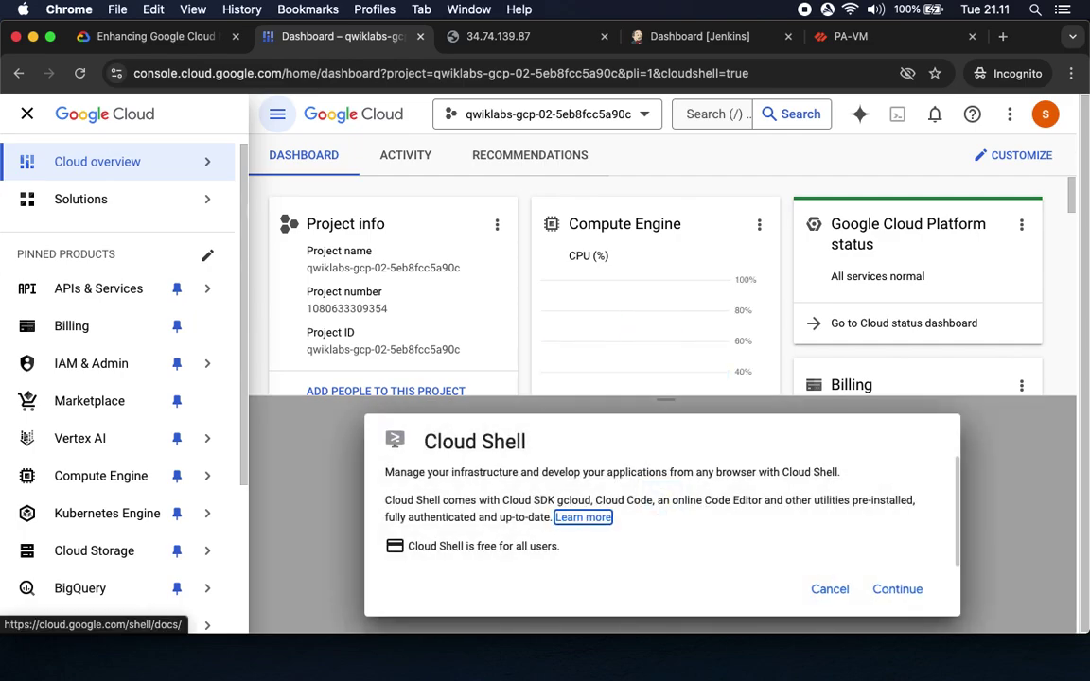
pyautogui.click(897, 588)
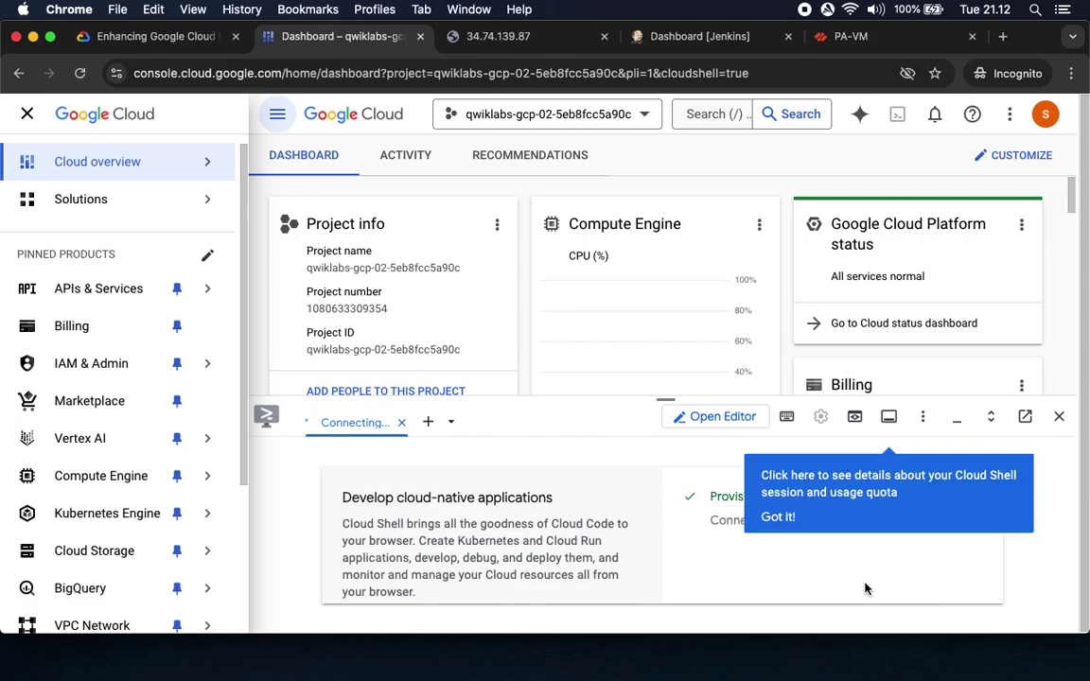
pyautogui.click(779, 517)
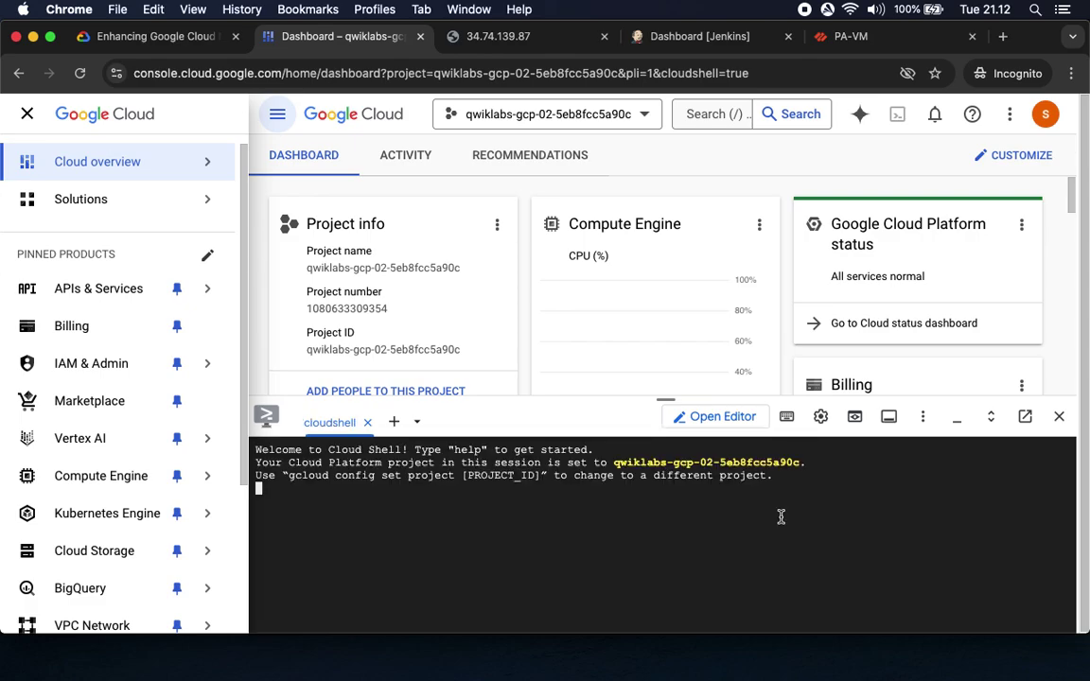
# Set the Cloud Shell terminal's text size to Medium
pyautogui.click(822, 417)
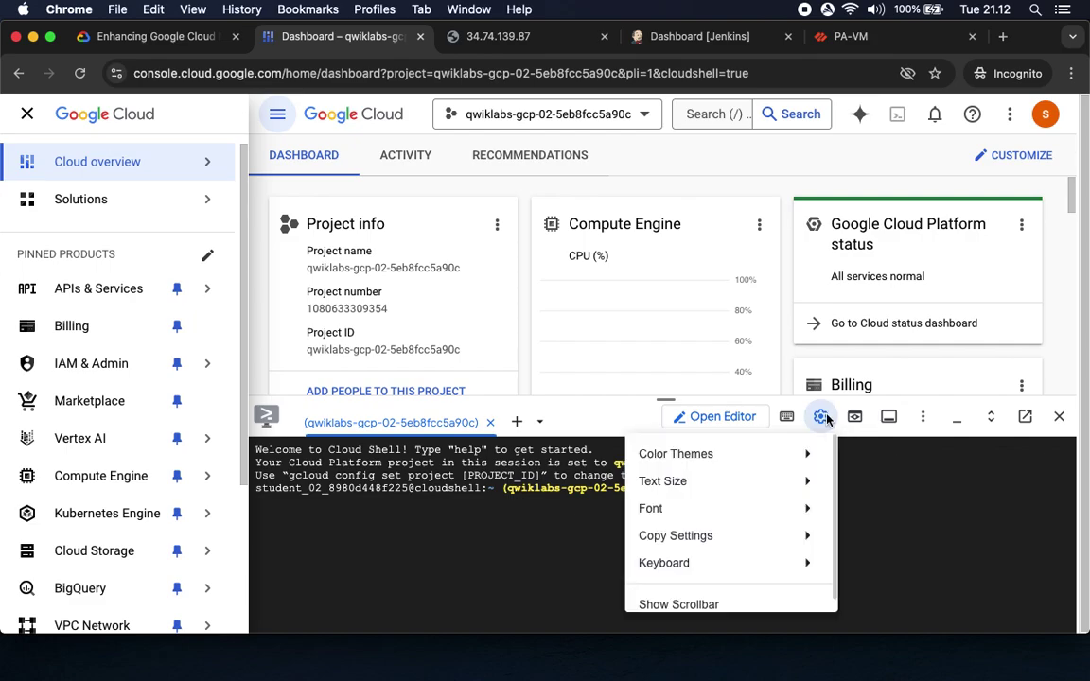
pyautogui.moveTo(654, 482)
pyautogui.click(464, 536)
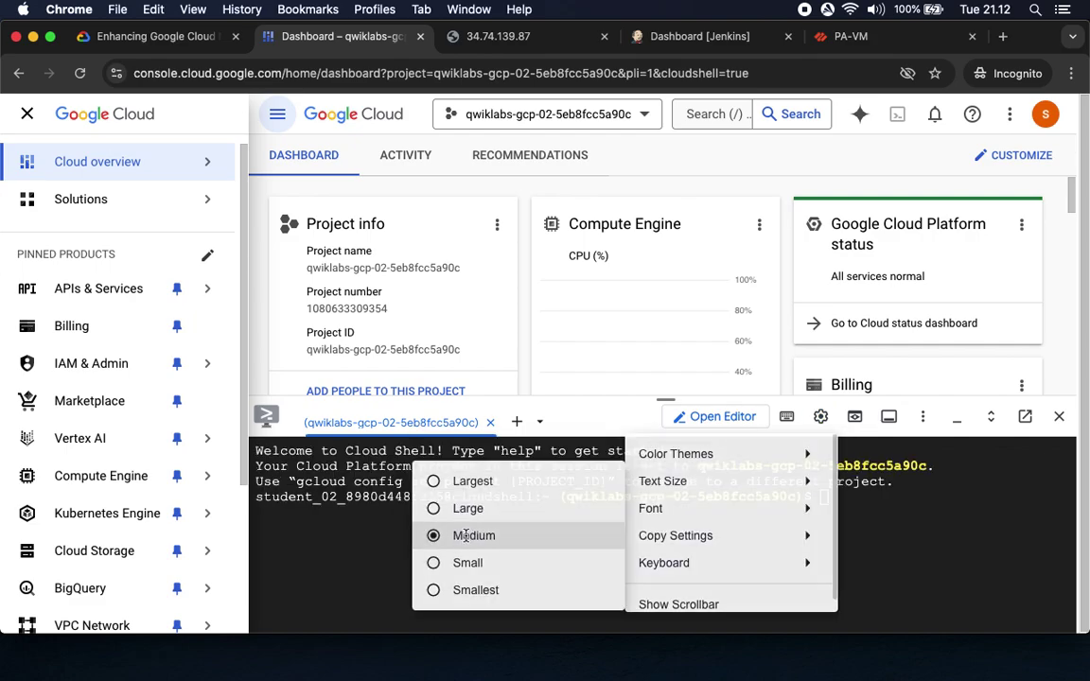
pyautogui.click(135, 38)
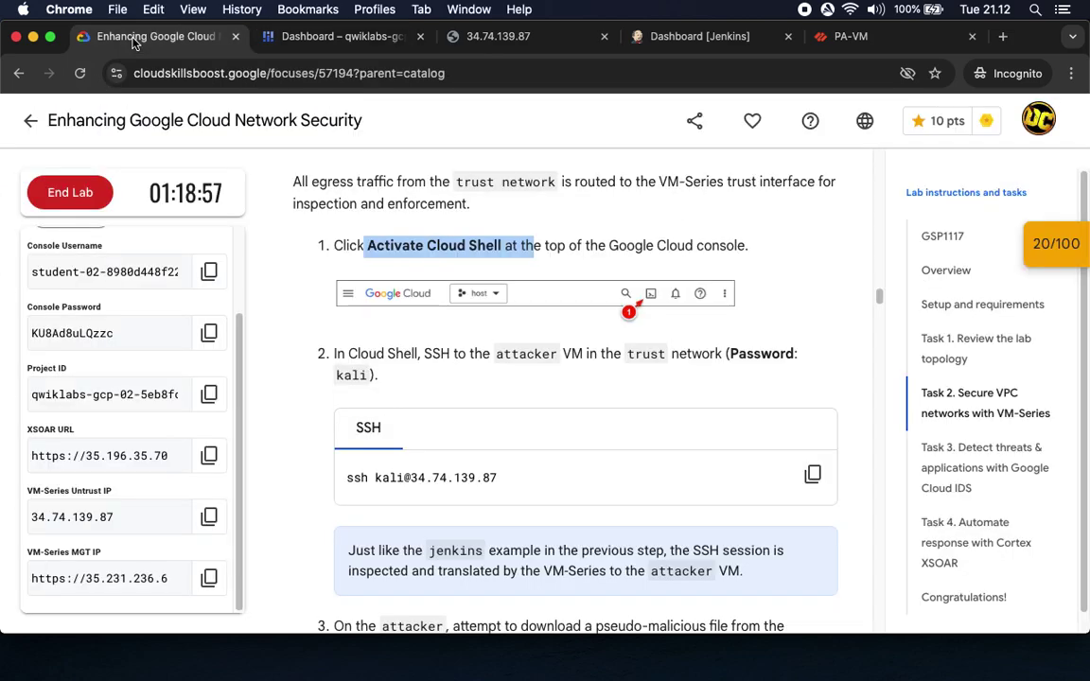
pyautogui.click(813, 473)
pyautogui.click(322, 42)
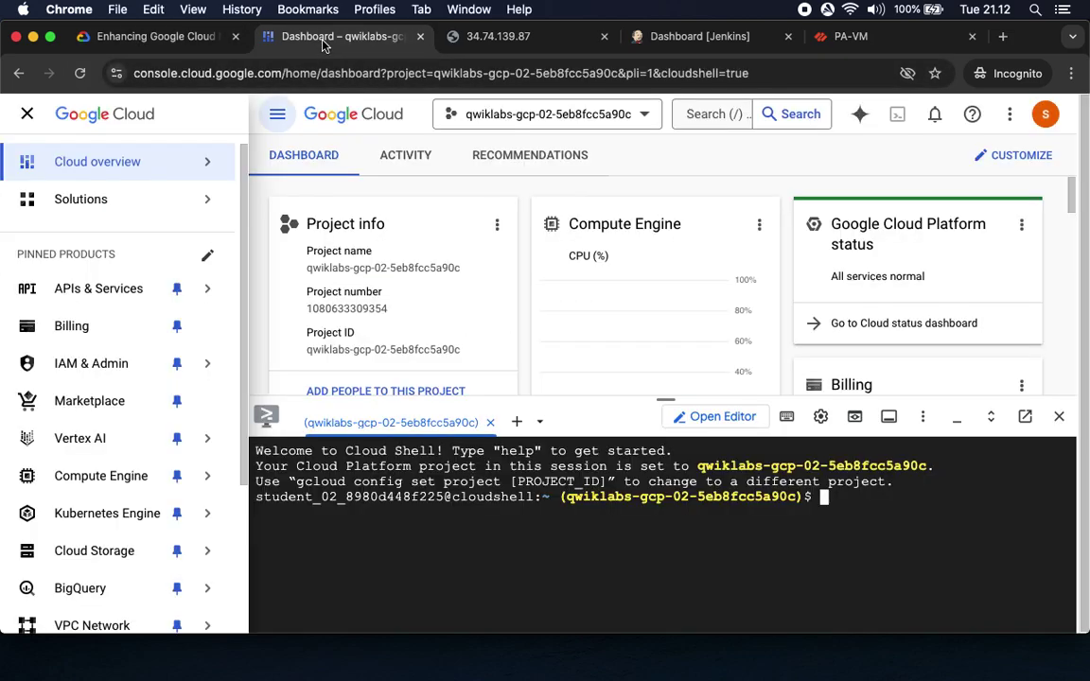
pyautogui.press('super+v')
pyautogui.press('Return')
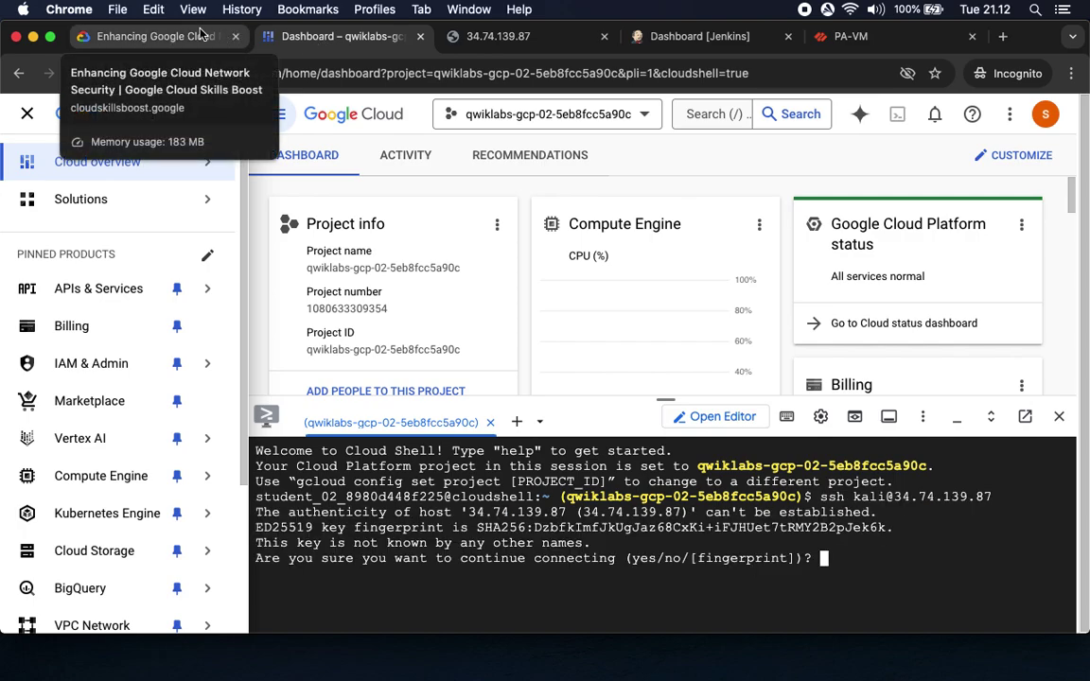
pyautogui.write('yes')
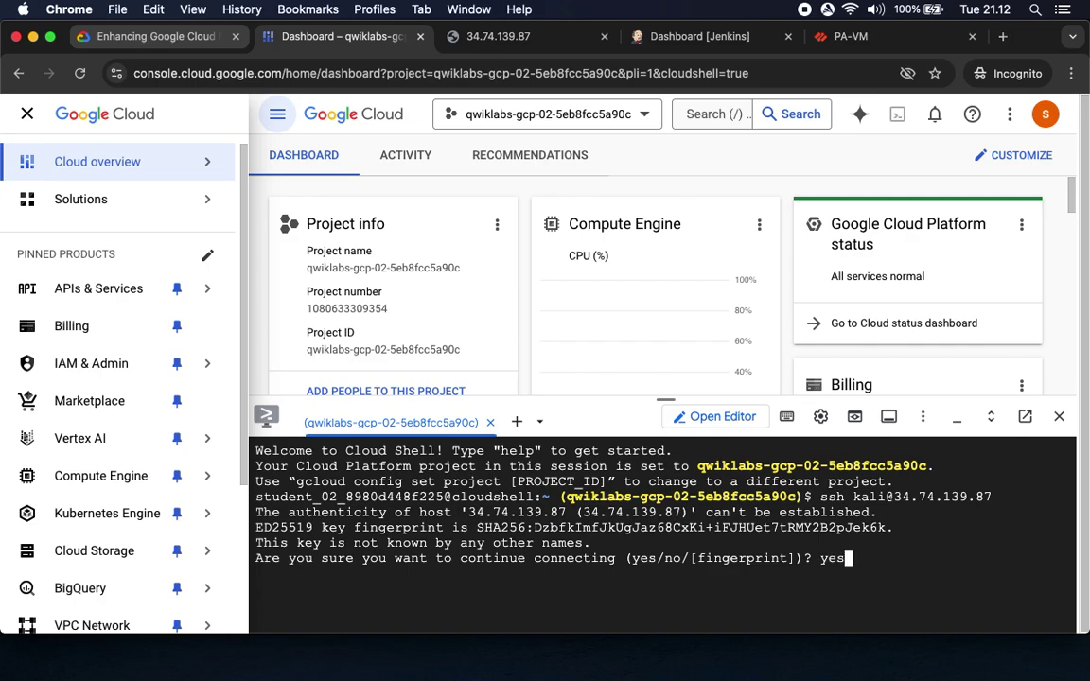
pyautogui.press('Return')
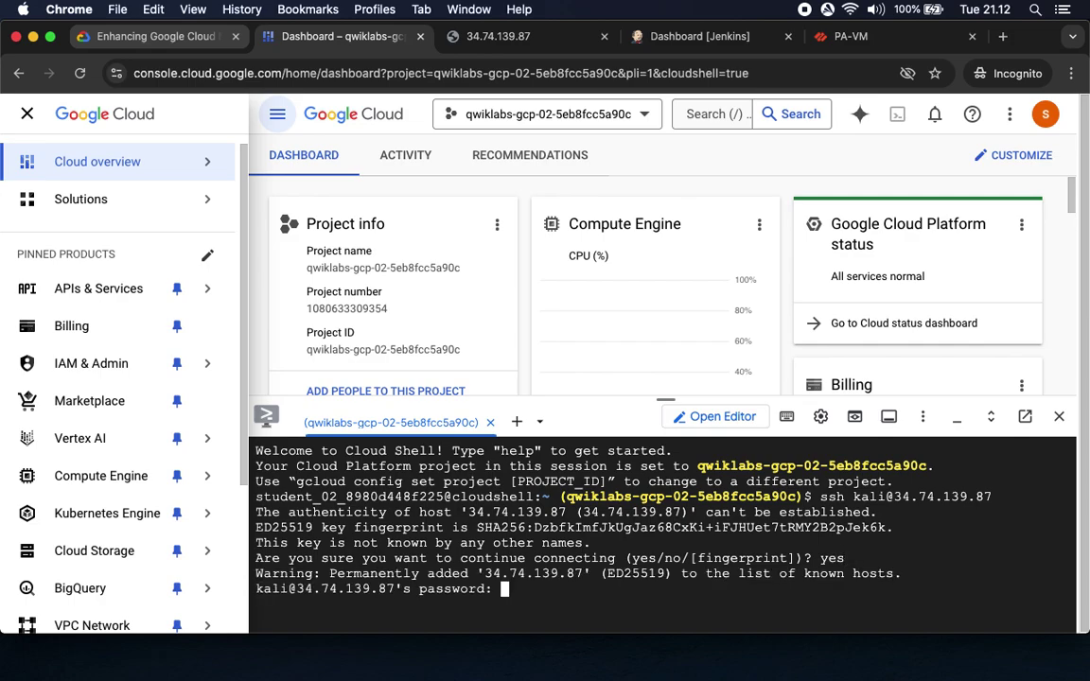
# Look up the attacker VM's password in lab step 2 and enter it at the SSH password prompt in Cloud Shell
pyautogui.click(151, 36)
pyautogui.scroll(-5, 464, 368)
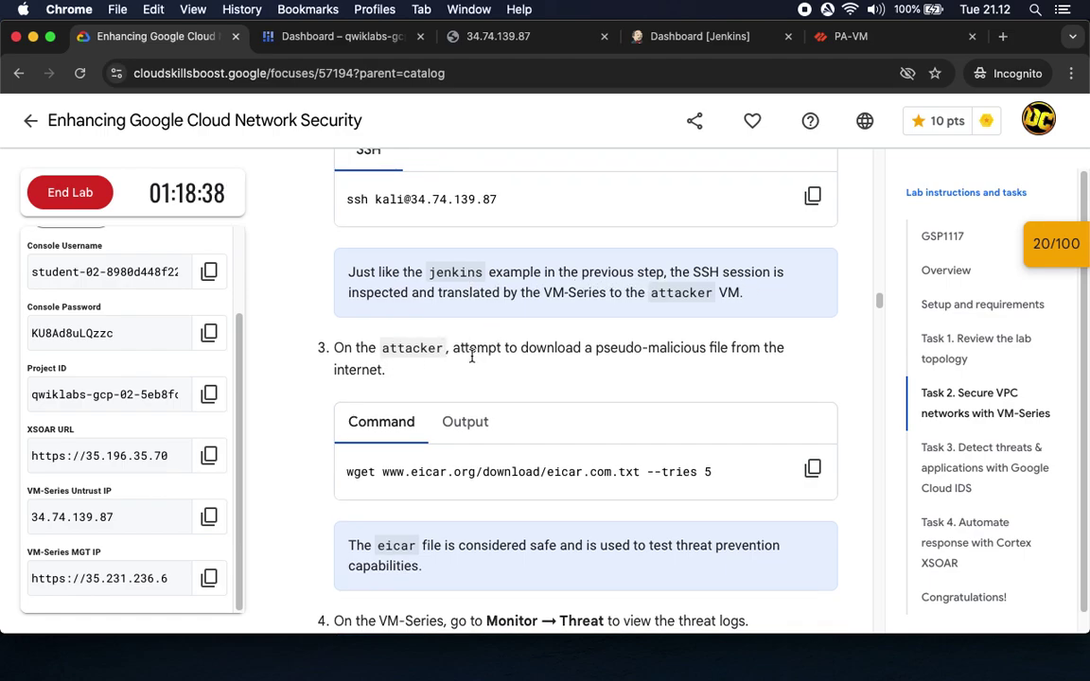
pyautogui.scroll(3, 383, 358)
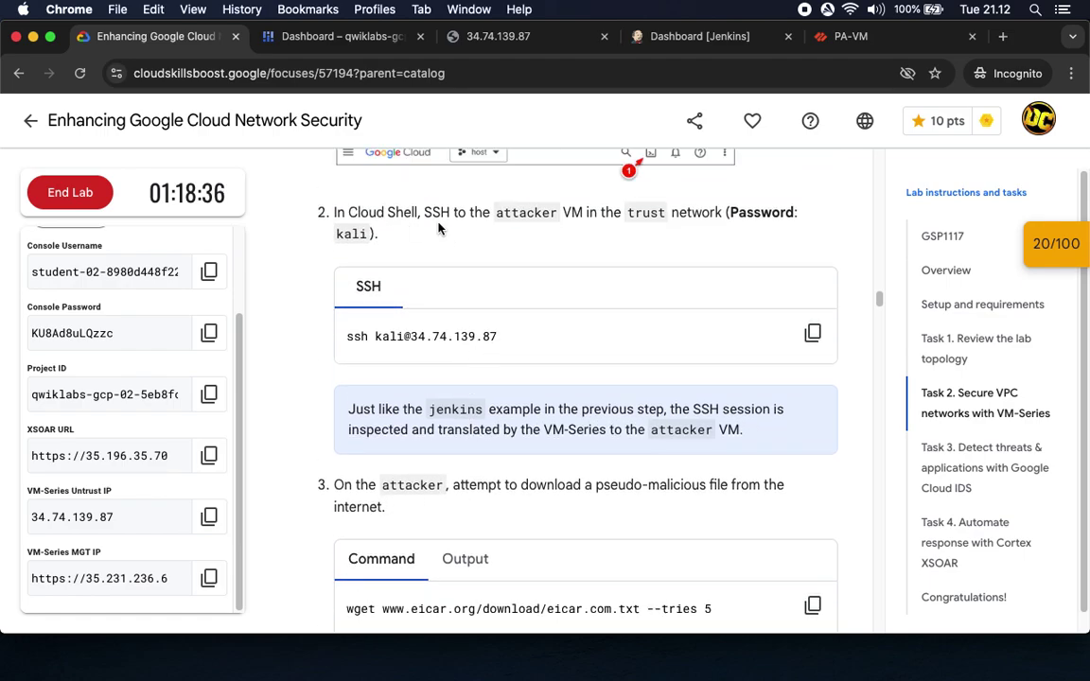
pyautogui.scroll(3, 490, 231)
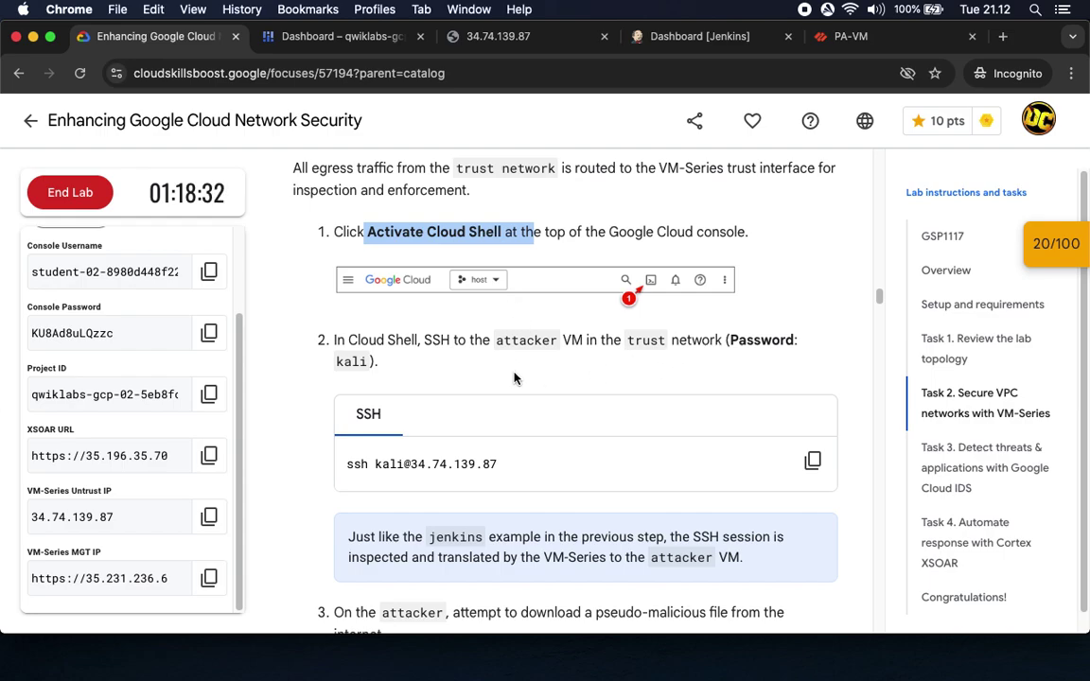
pyautogui.click(315, 43)
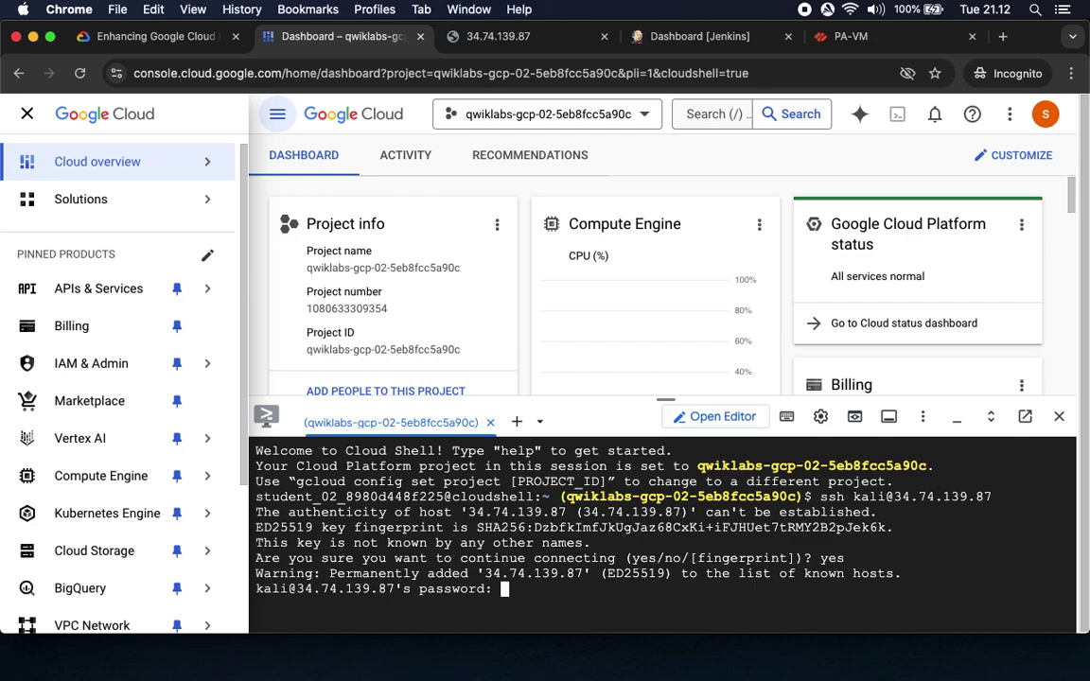
pyautogui.press('Return')
# Hide the Google Cloud console's navigation sidebar and enlarge the Cloud Shell terminal
pyautogui.click(26, 114)
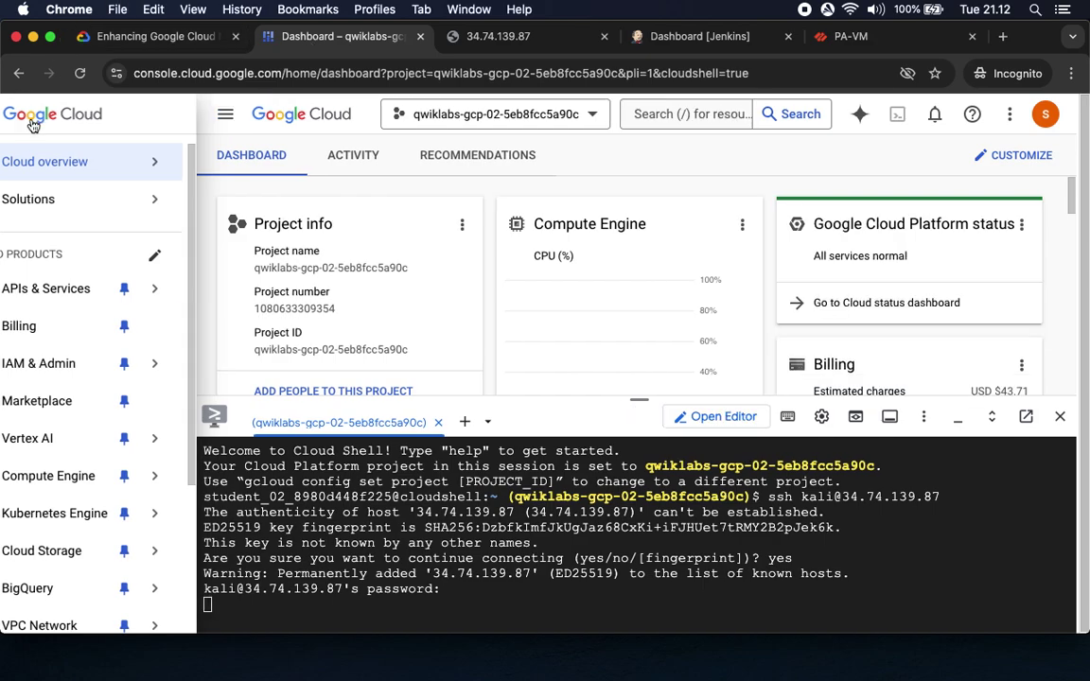
pyautogui.moveTo(538, 404); pyautogui.dragTo(537, 270)
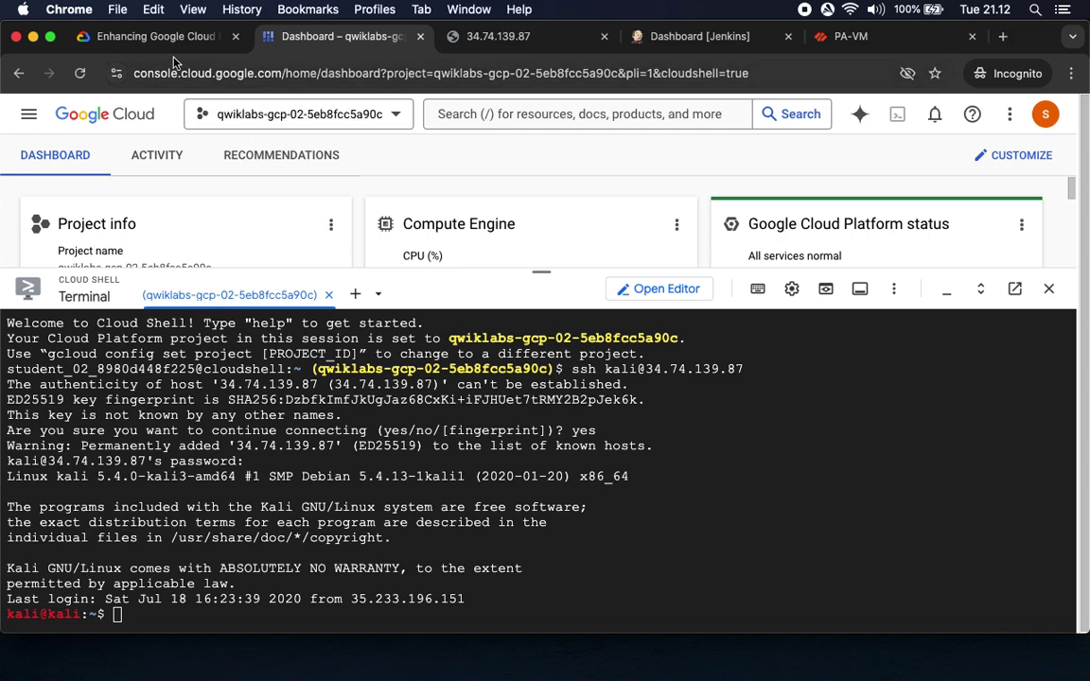
pyautogui.click(156, 36)
pyautogui.scroll(-4, 553, 367)
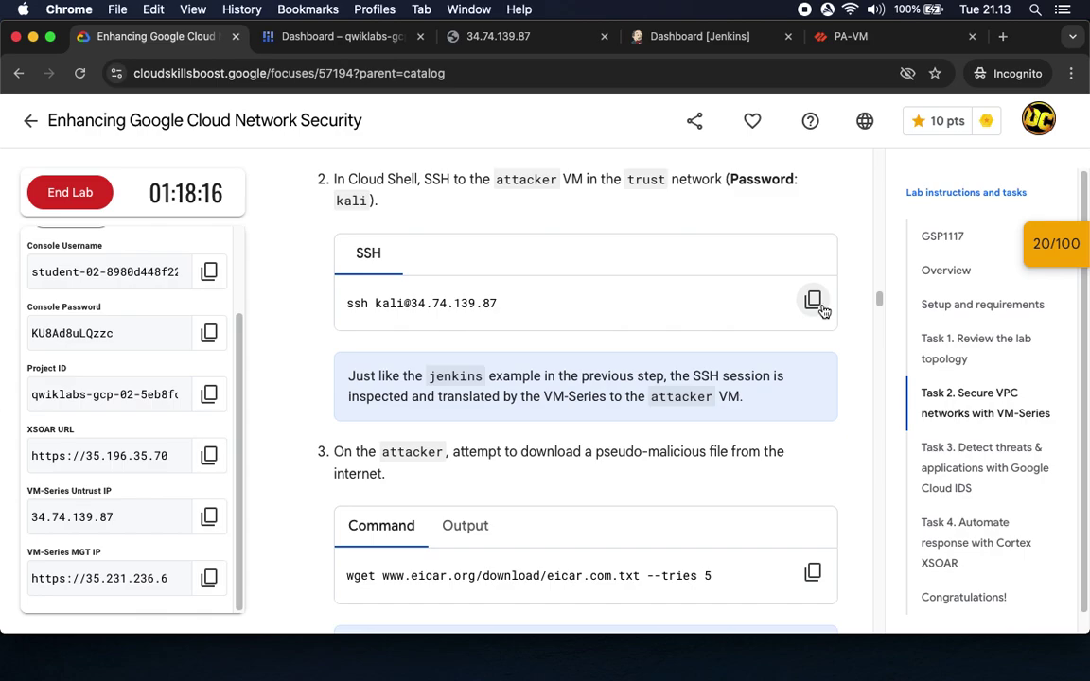
pyautogui.scroll(3, 676, 314)
pyautogui.scroll(-2, 653, 322)
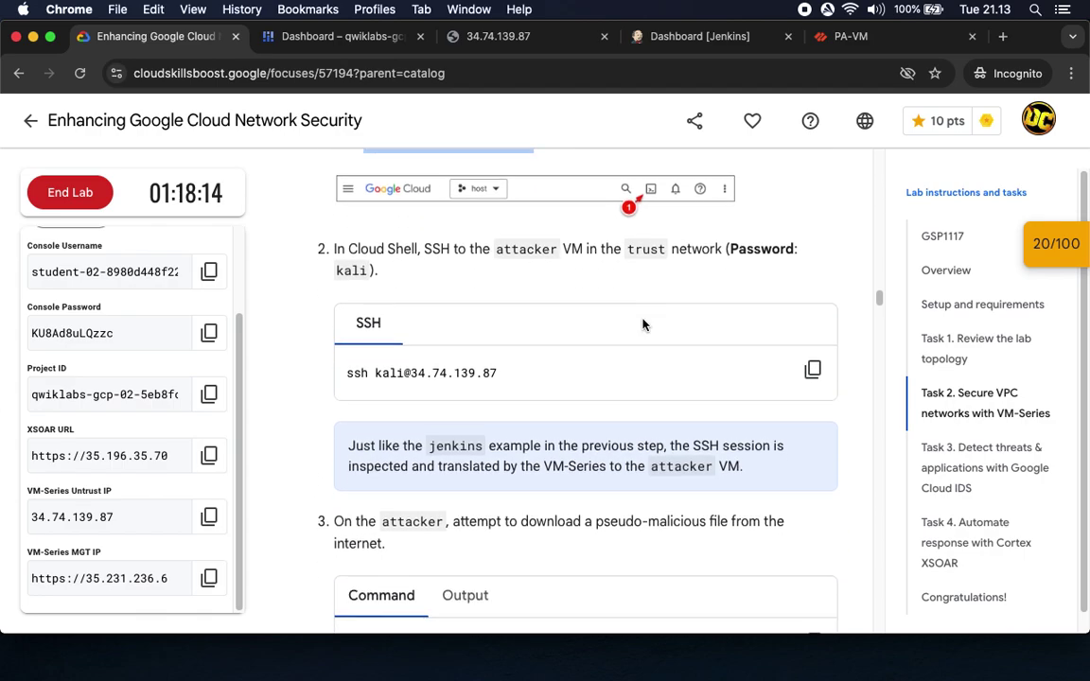
pyautogui.scroll(-5, 642, 325)
pyautogui.scroll(-4, 464, 407)
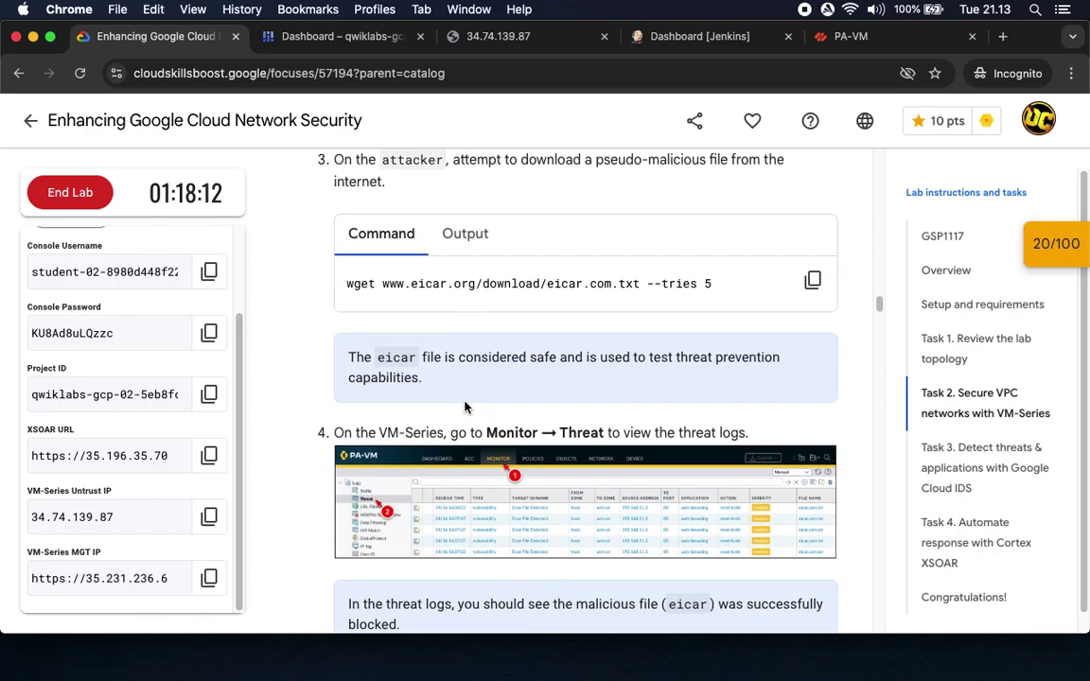
pyautogui.click(813, 268)
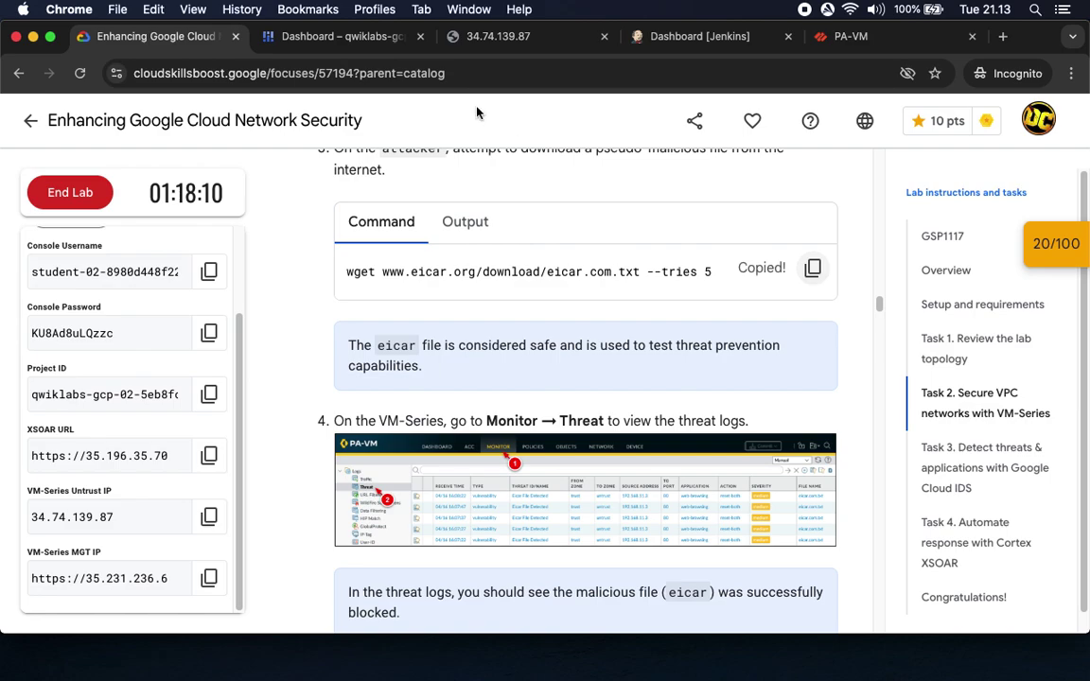
pyautogui.click(332, 38)
pyautogui.press('super+v')
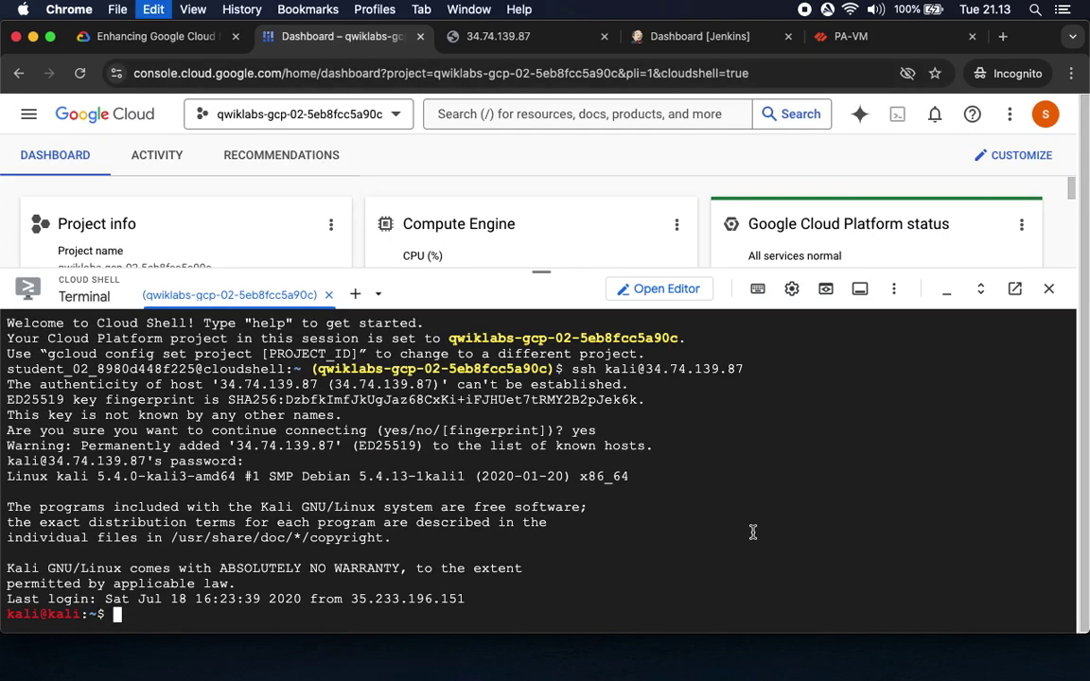
pyautogui.press('Return')
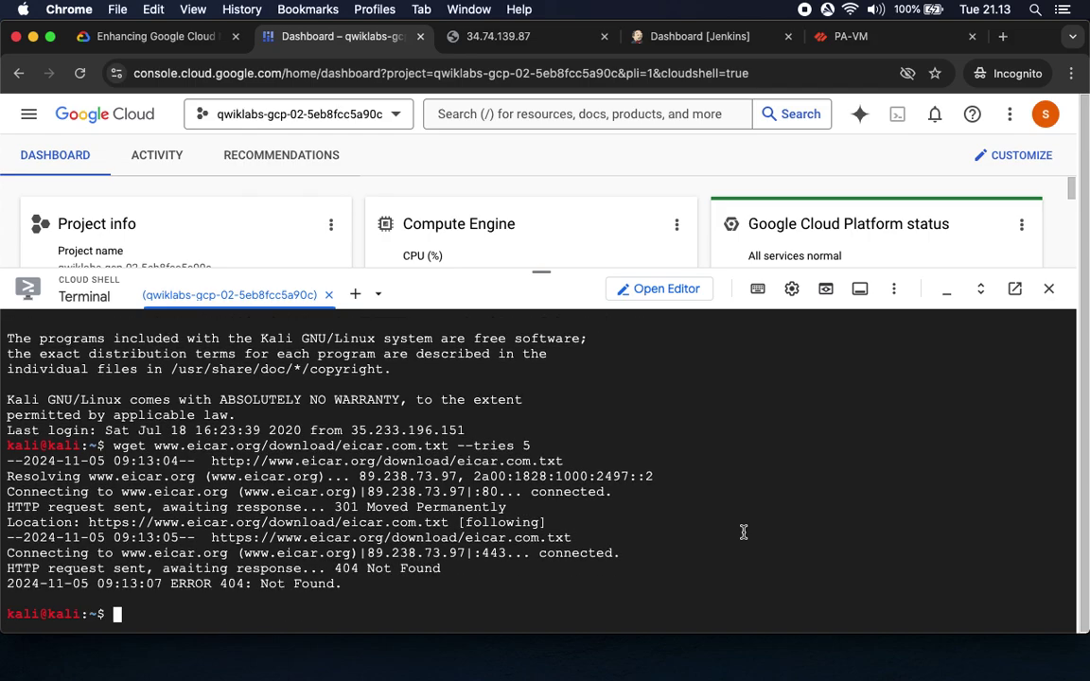
pyautogui.moveTo(334, 569); pyautogui.dragTo(454, 568)
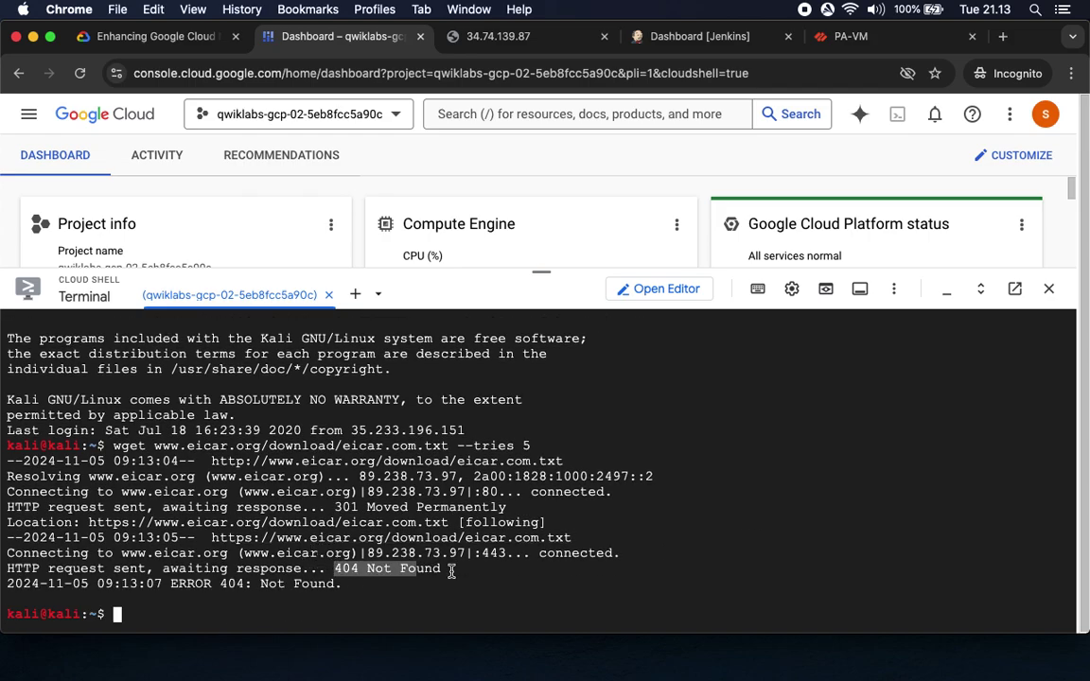
# Read the lab's eicar note and step 4, and display the Threat logs in the PA-VM firewall's web interface
pyautogui.click(137, 34)
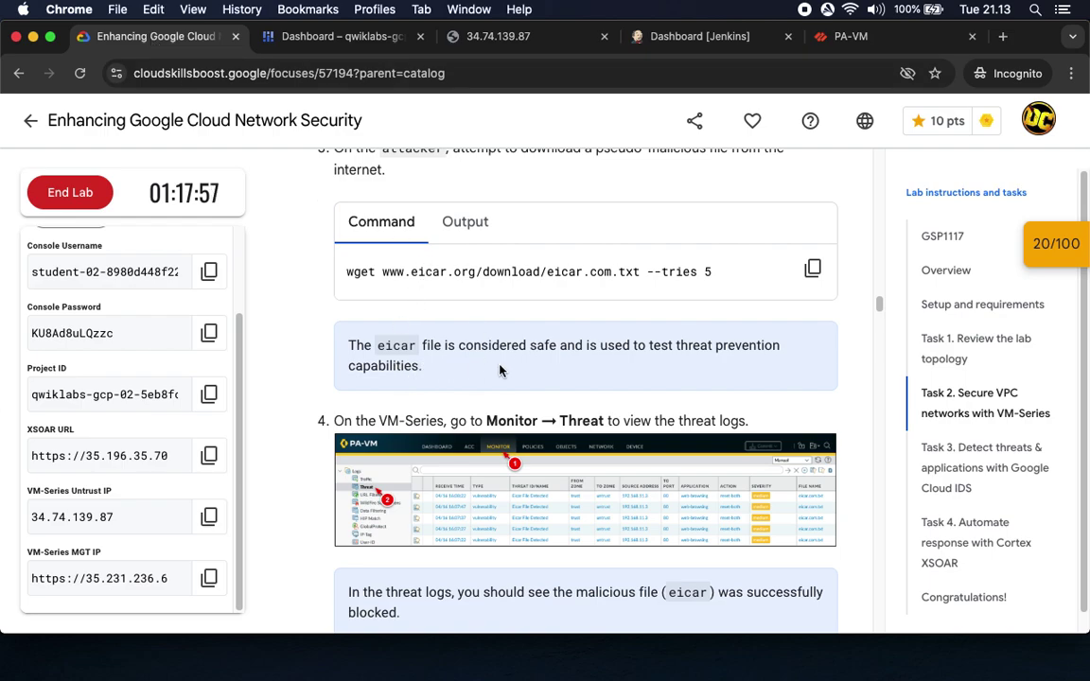
pyautogui.moveTo(670, 346); pyautogui.dragTo(752, 374)
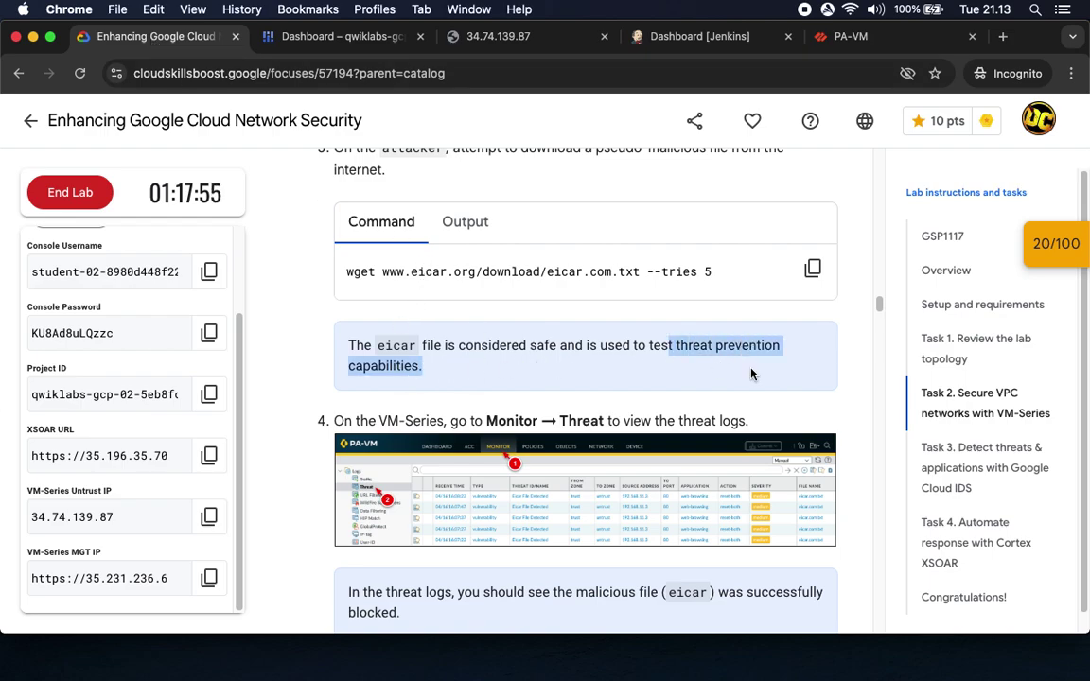
pyautogui.scroll(-3, 722, 383)
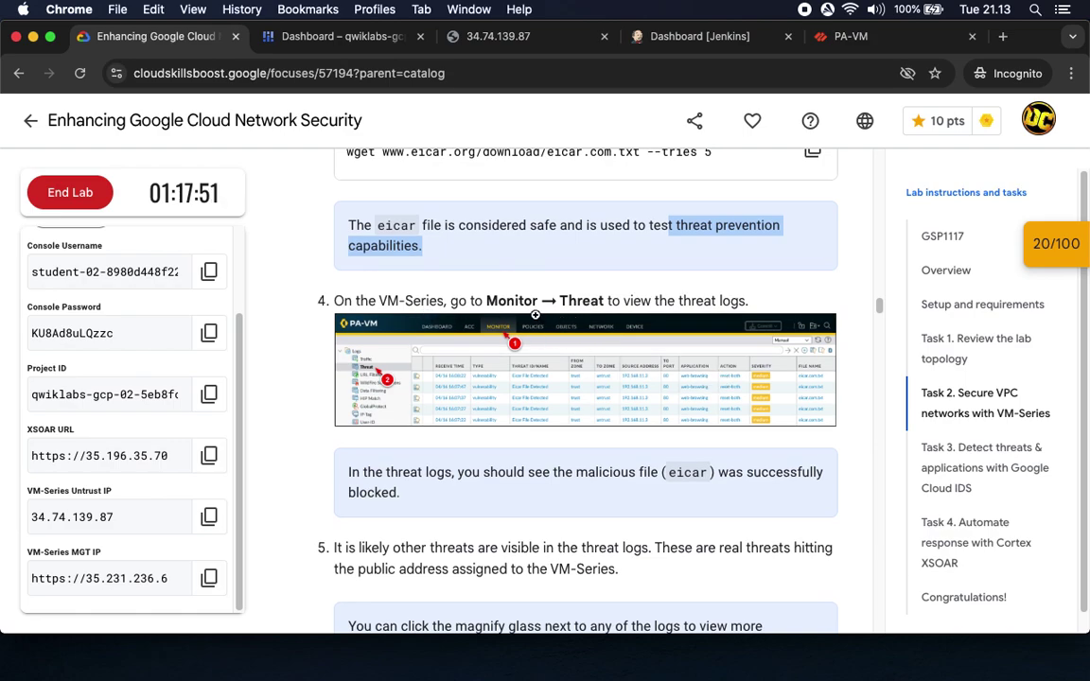
pyautogui.click(848, 36)
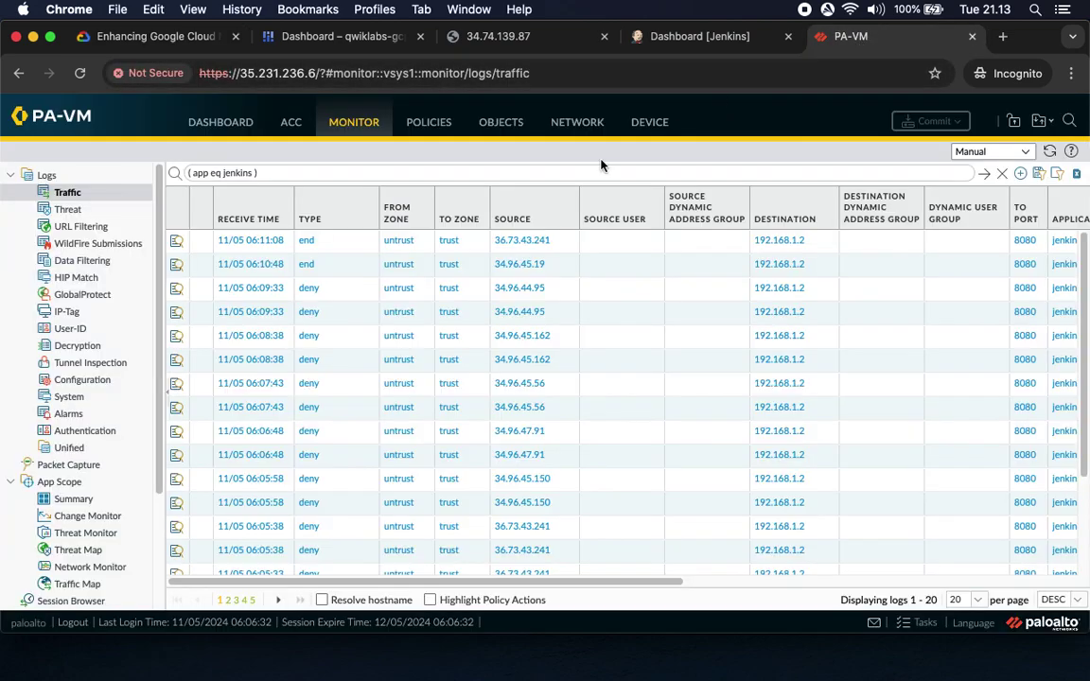
pyautogui.click(68, 210)
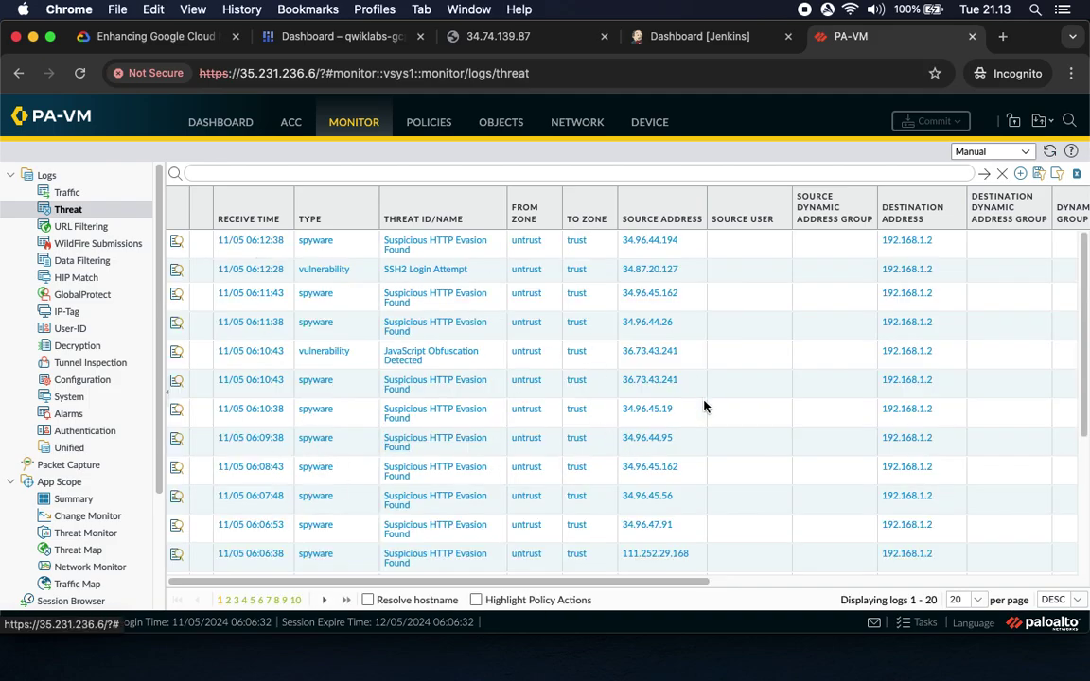
# Read lab step 5, and inspect the detailed log of the SSH2 Login Attempt threat in PA-VM before closing it
pyautogui.hotkey('ctrl', 'Tab')
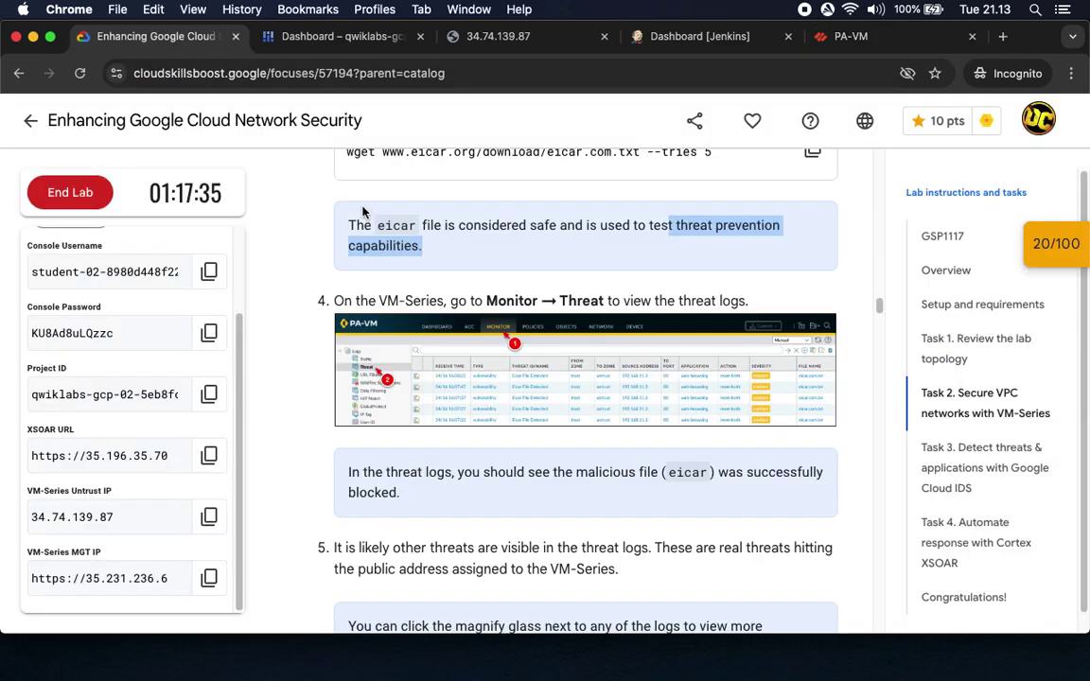
pyautogui.scroll(-6, 544, 411)
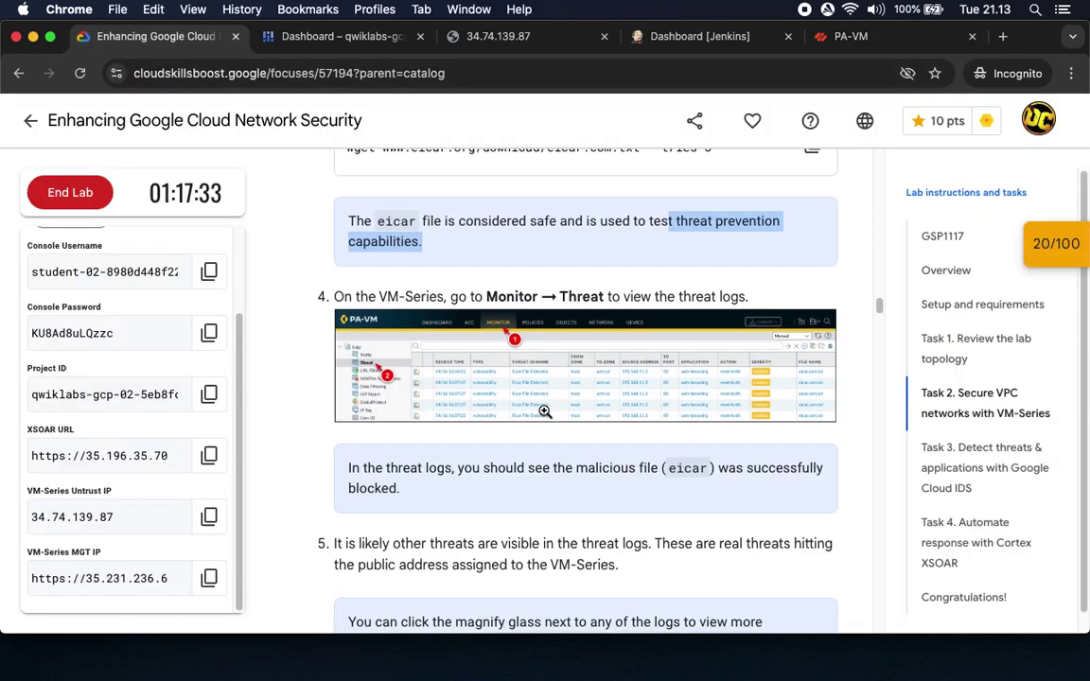
pyautogui.scroll(-1, 544, 409)
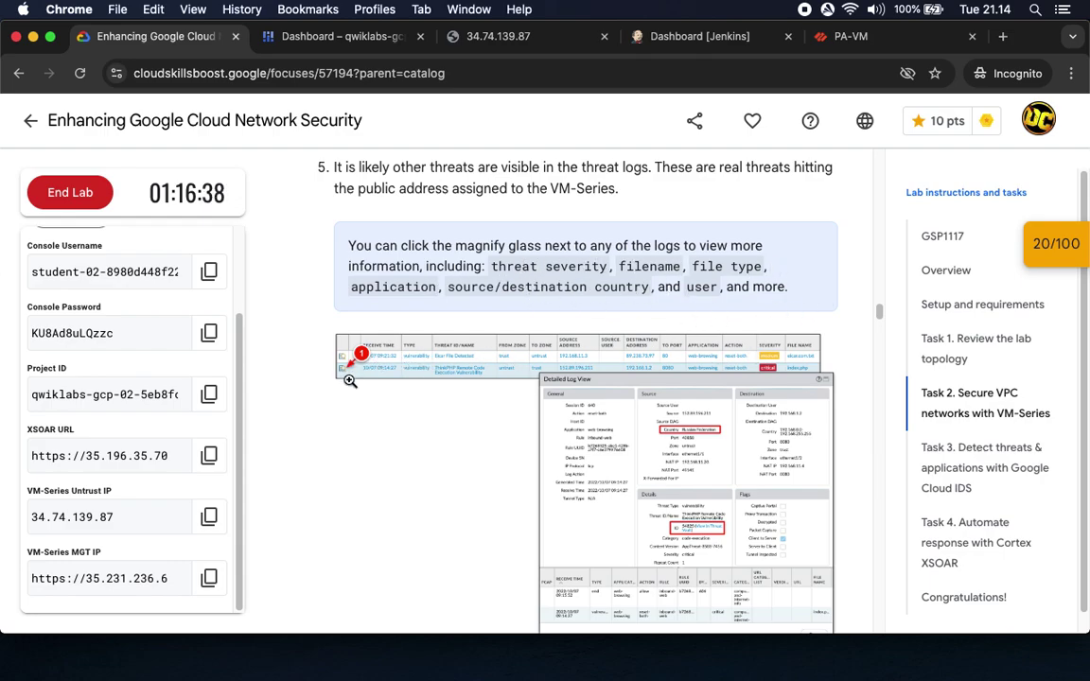
pyautogui.scroll(-4, 364, 384)
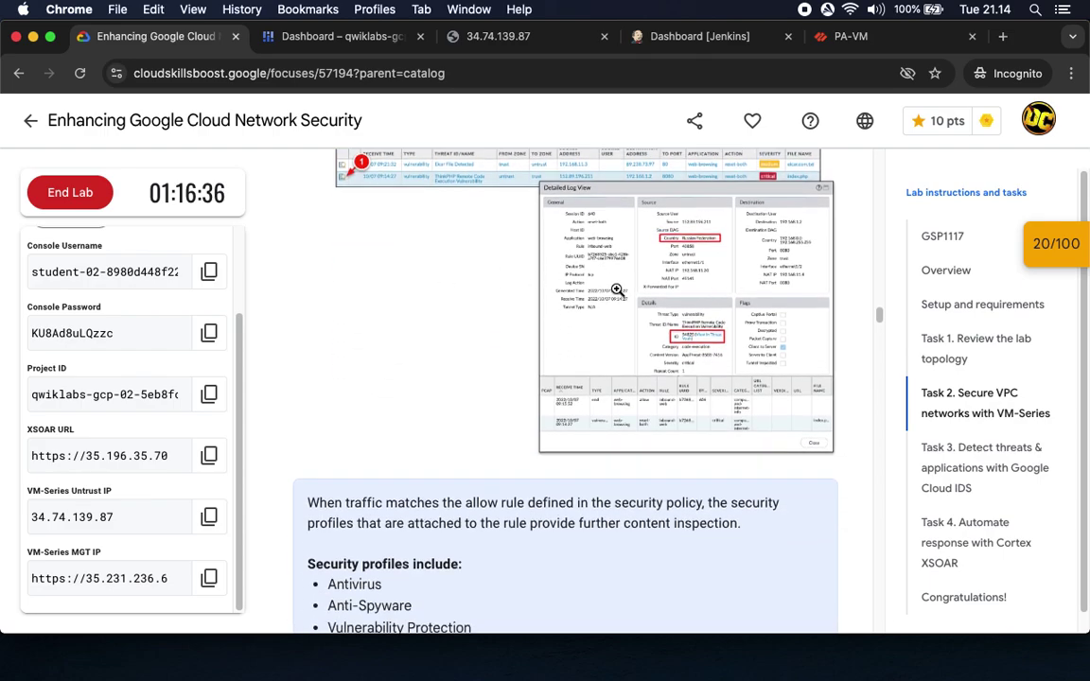
pyautogui.scroll(4, 426, 248)
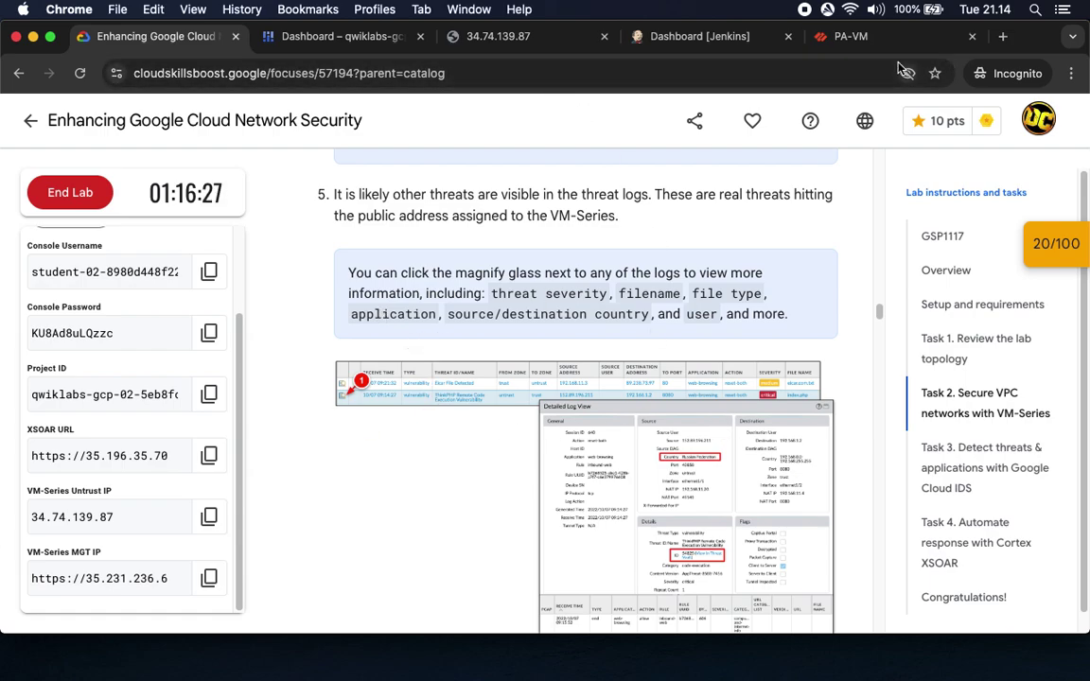
pyautogui.click(851, 36)
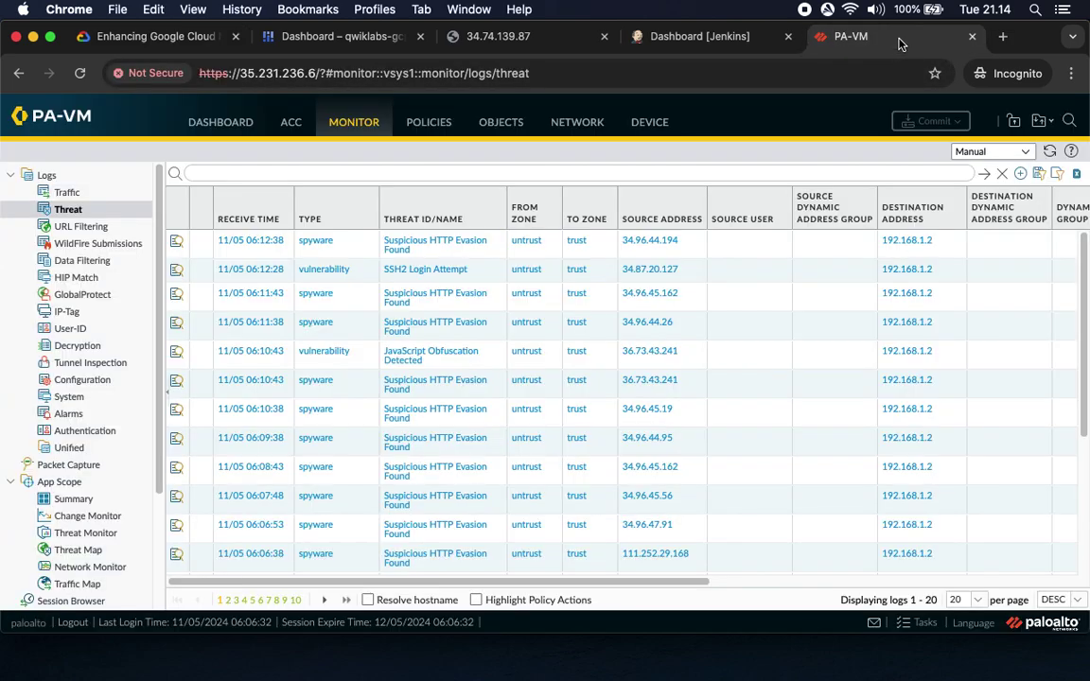
pyautogui.click(176, 271)
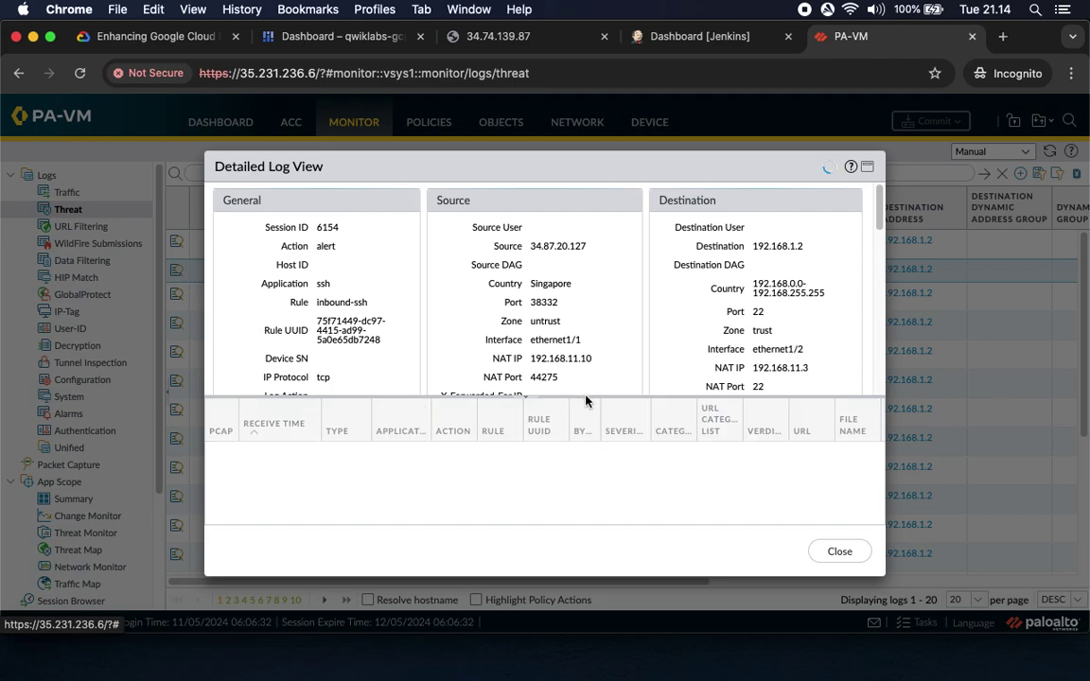
pyautogui.scroll(-10, 800, 360)
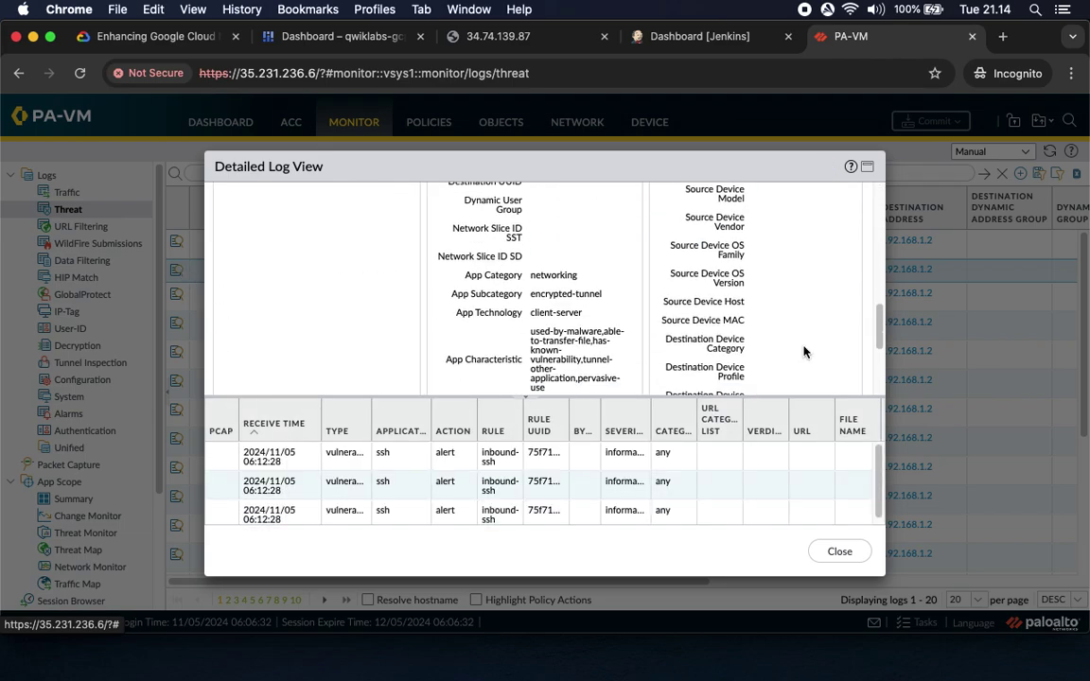
pyautogui.click(839, 552)
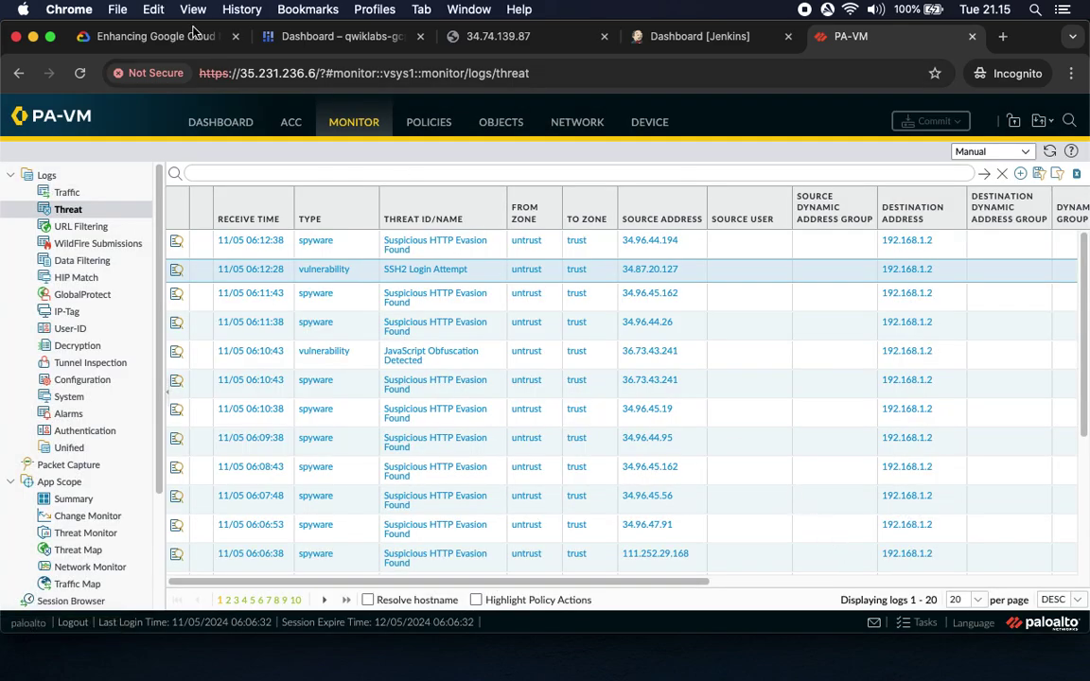
# Answer the lab's question about how VM-Series safely enables applications with App-ID and submit it
pyautogui.click(132, 40)
pyautogui.scroll(-10, 473, 253)
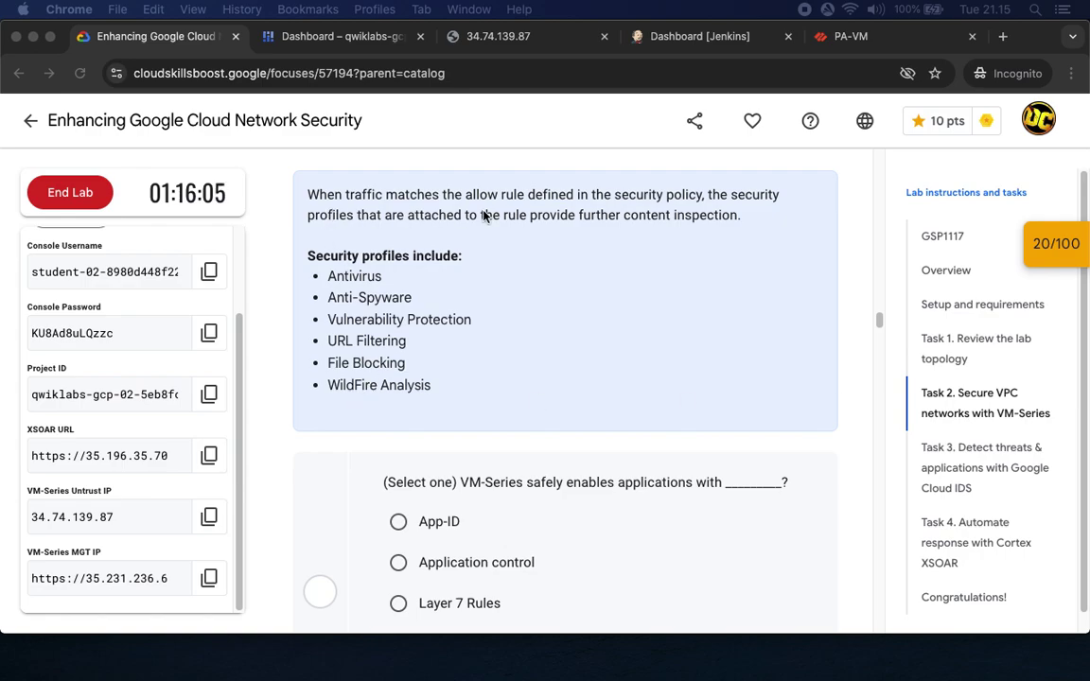
pyautogui.scroll(-4, 323, 408)
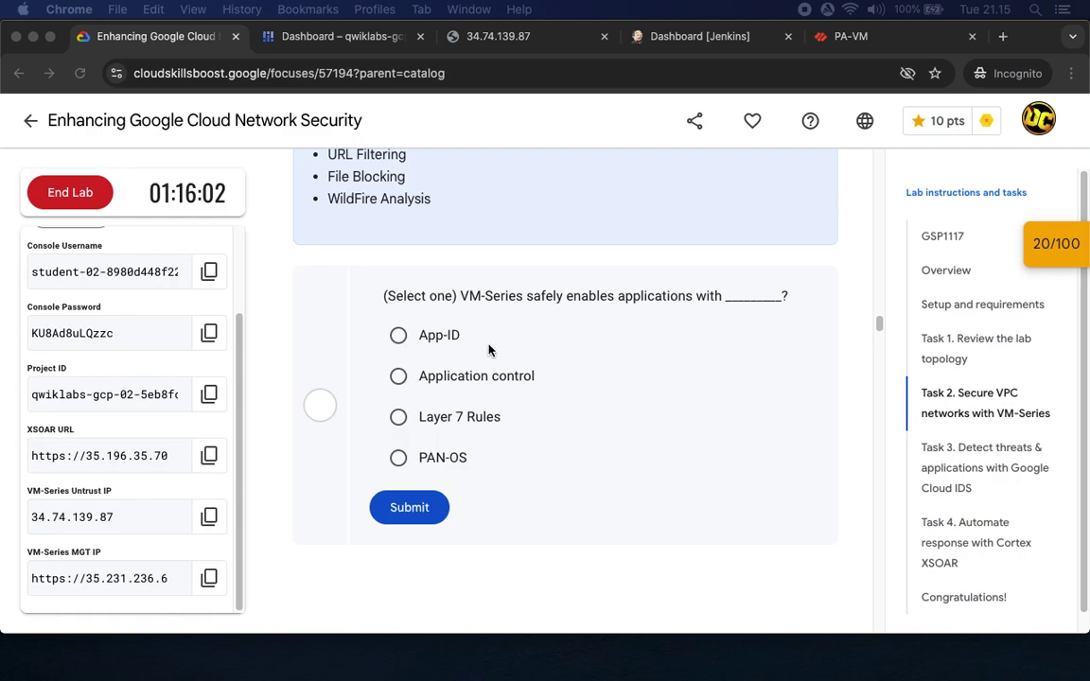
pyautogui.click(398, 336)
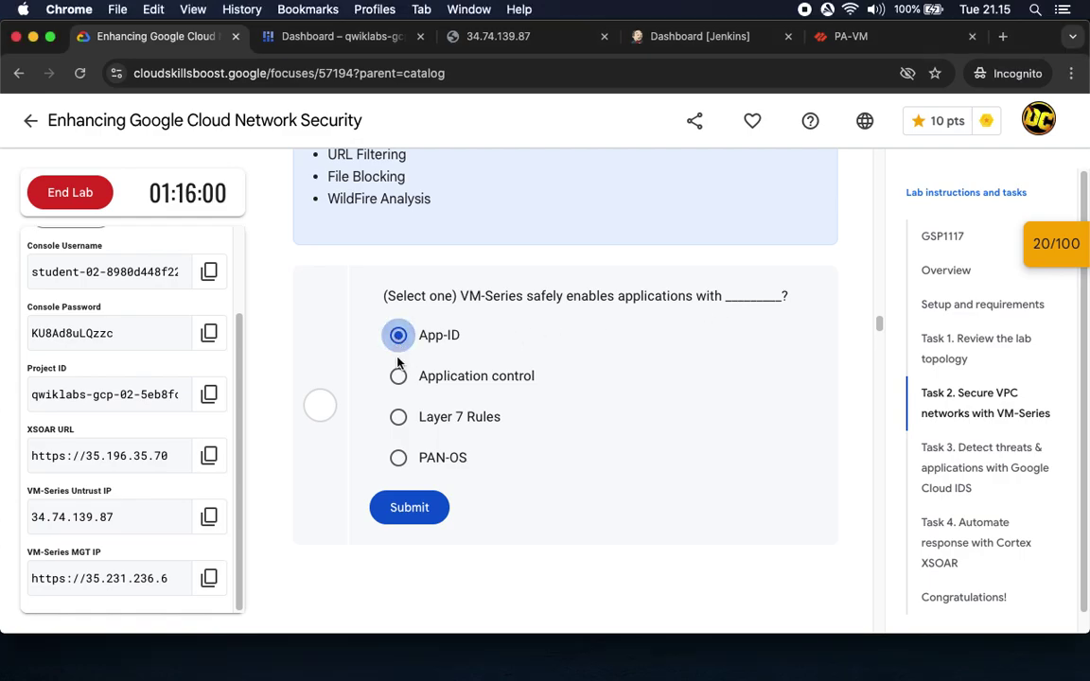
pyautogui.click(409, 510)
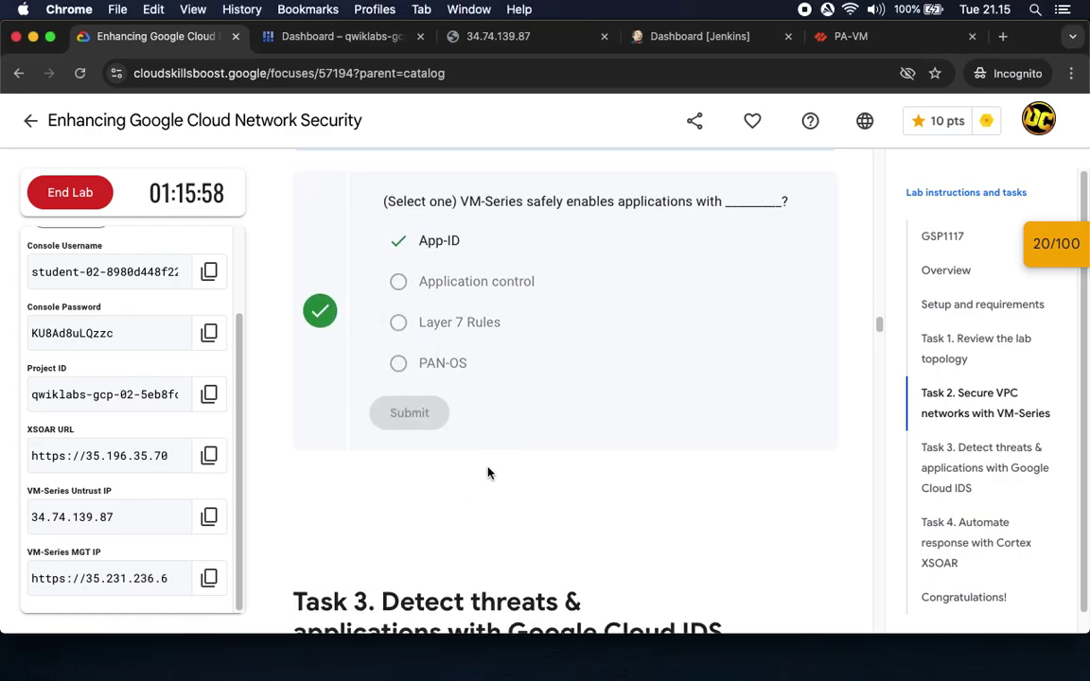
# Read the Task 3 instructions for finding the Cloud IDS endpoint and shrink the Cloud Shell terminal in the Google Cloud console
pyautogui.scroll(-5, 488, 473)
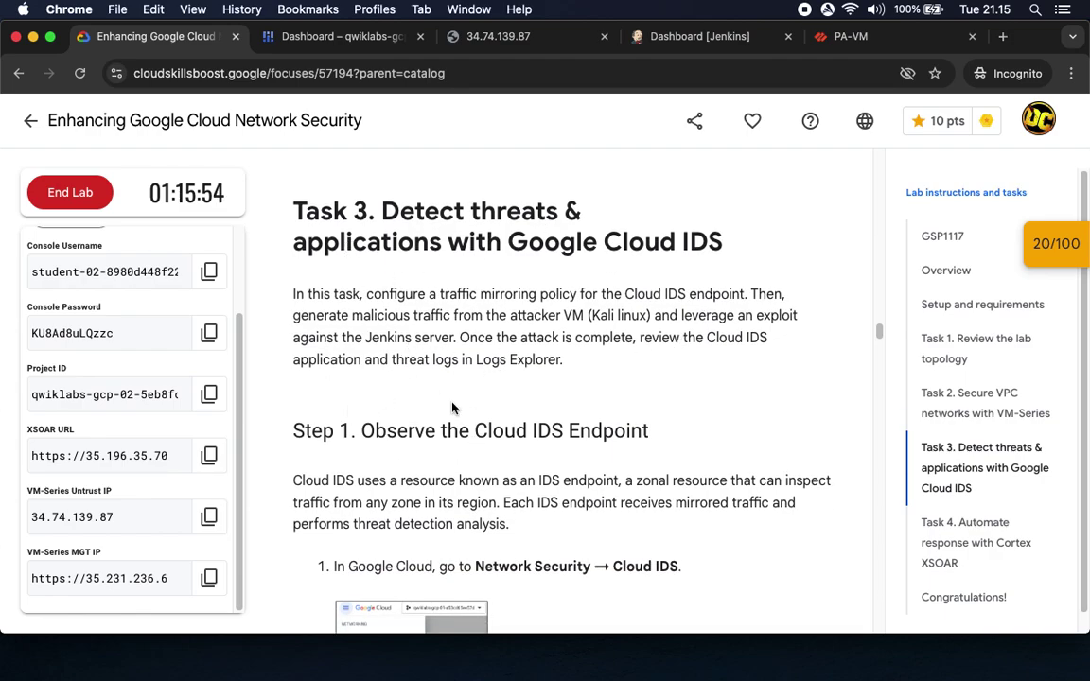
pyautogui.scroll(-3, 452, 408)
pyautogui.moveTo(476, 320); pyautogui.dragTo(706, 324)
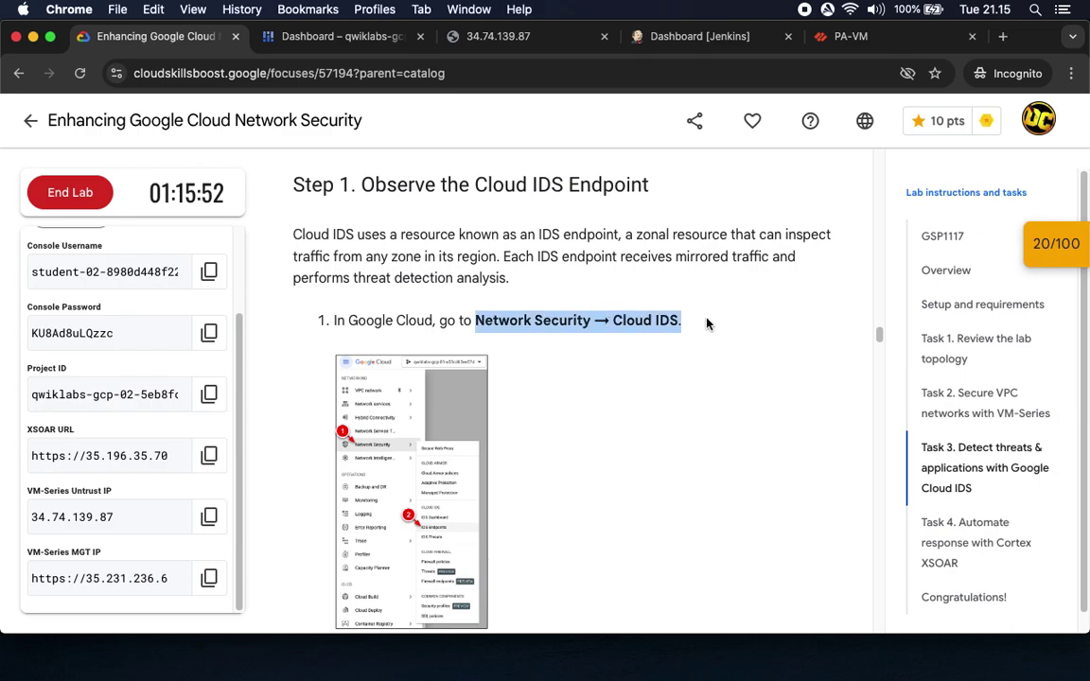
pyautogui.scroll(-3, 632, 389)
pyautogui.scroll(1, 629, 390)
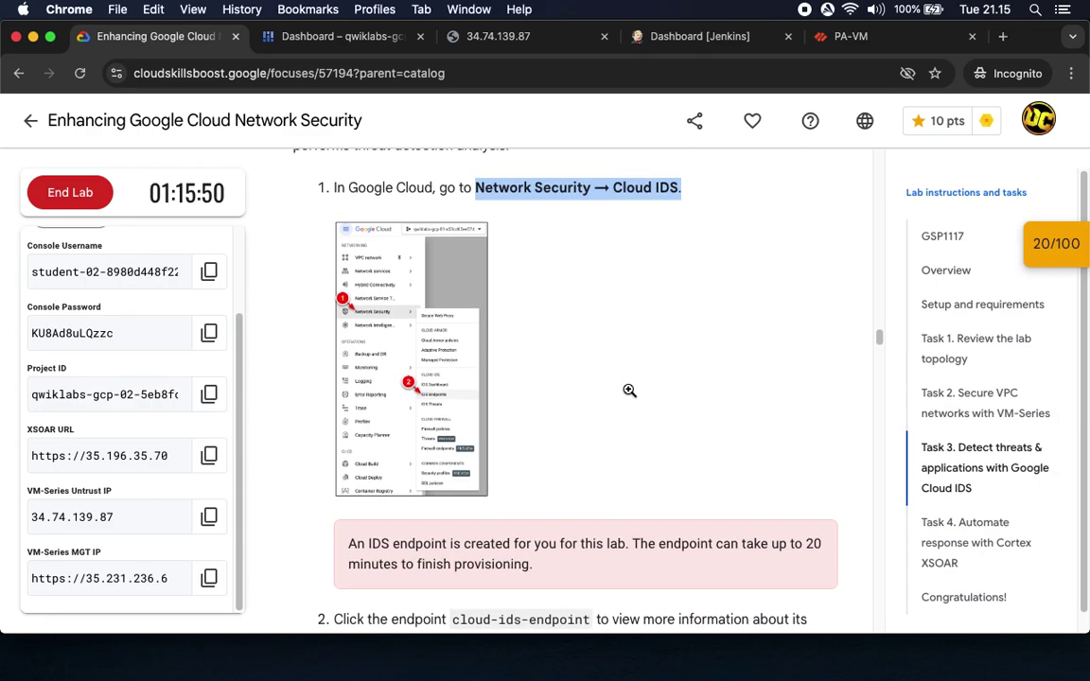
pyautogui.click(847, 37)
pyautogui.click(293, 40)
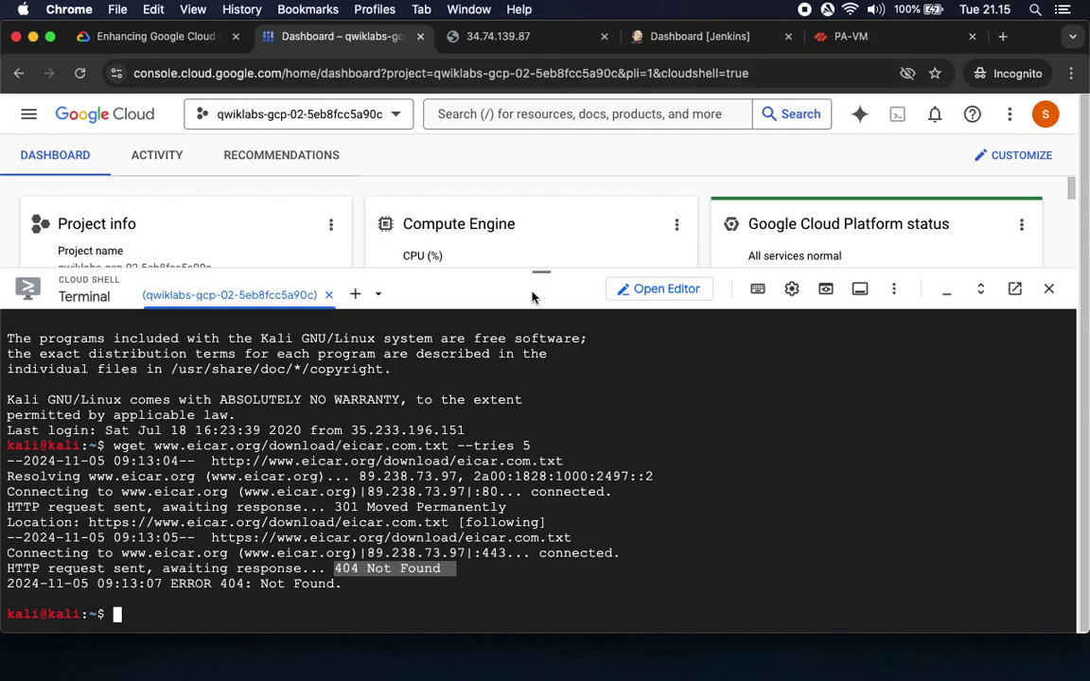
pyautogui.moveTo(540, 272); pyautogui.dragTo(523, 455)
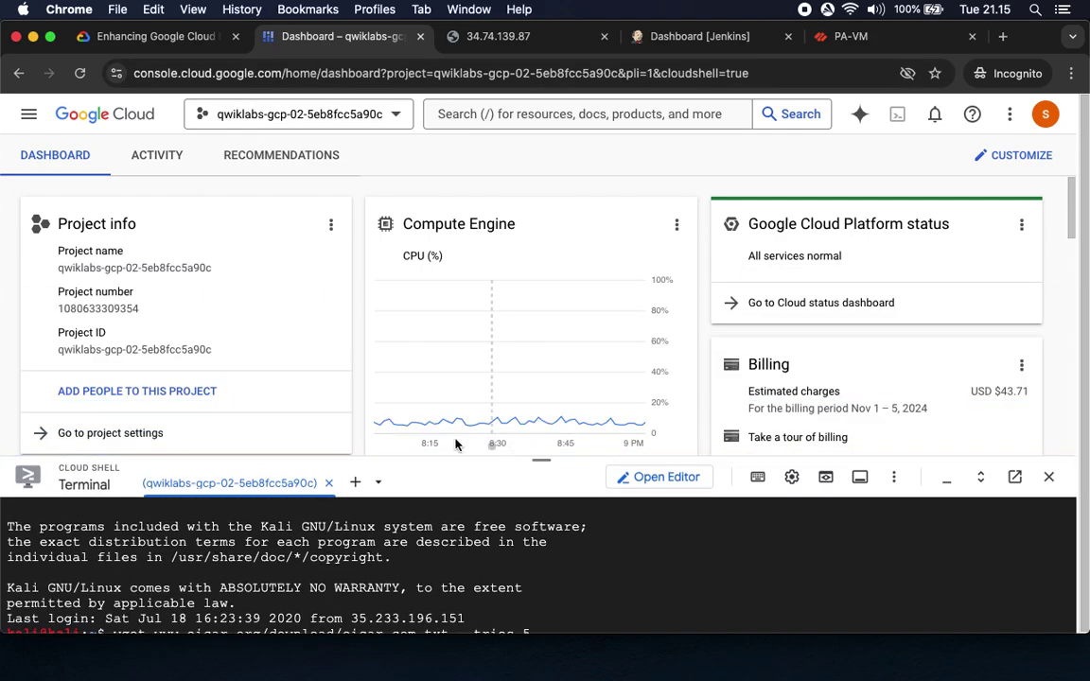
# Open the full Google Cloud product list and look through its categories for the network security tools
pyautogui.click(27, 113)
pyautogui.moveTo(114, 438)
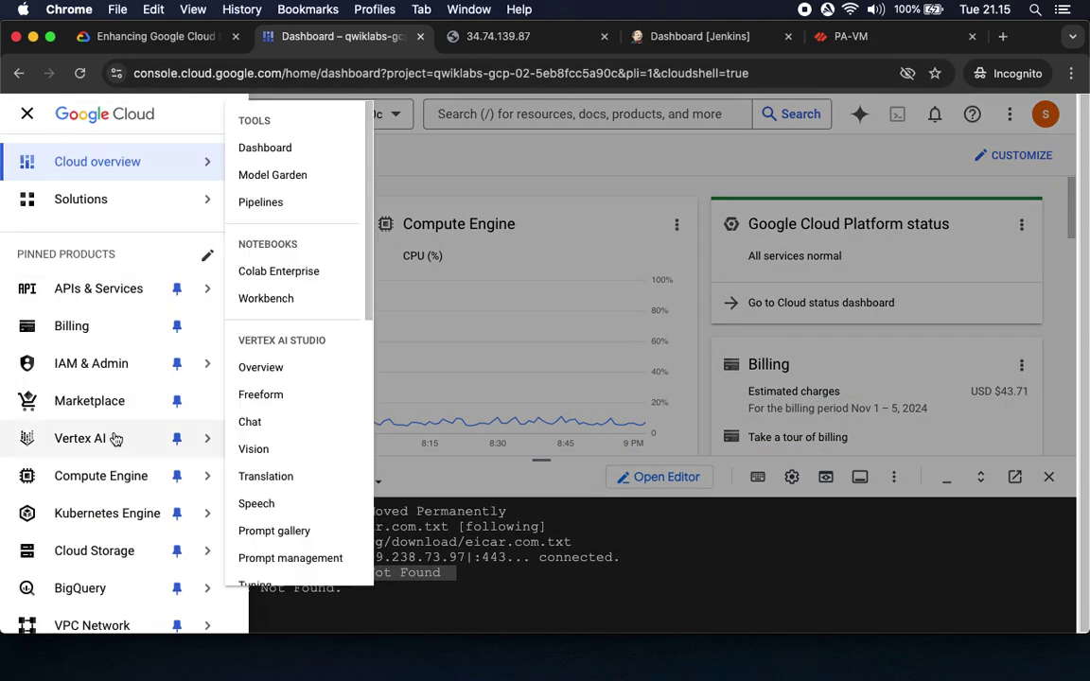
pyautogui.scroll(-5, 114, 438)
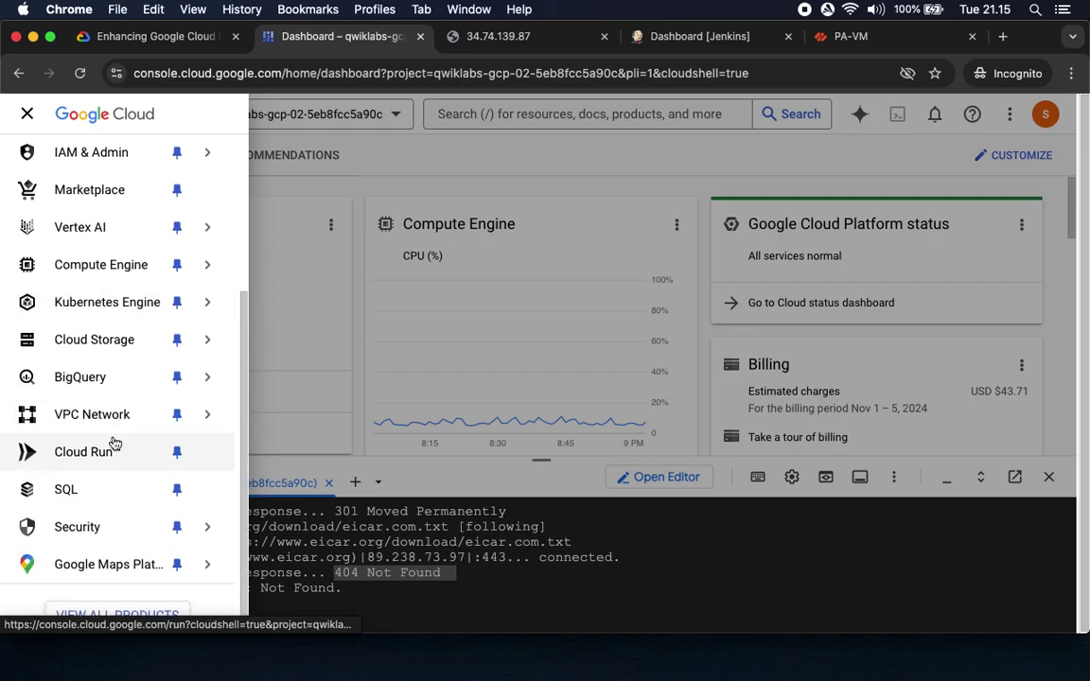
pyautogui.moveTo(124, 543)
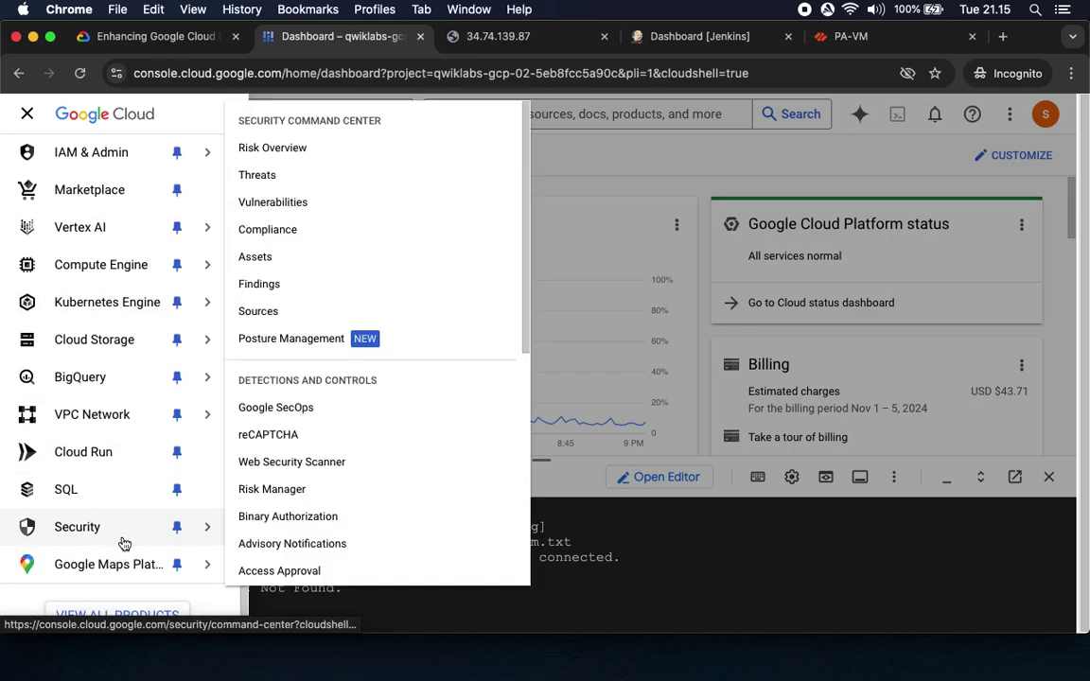
pyautogui.click(110, 616)
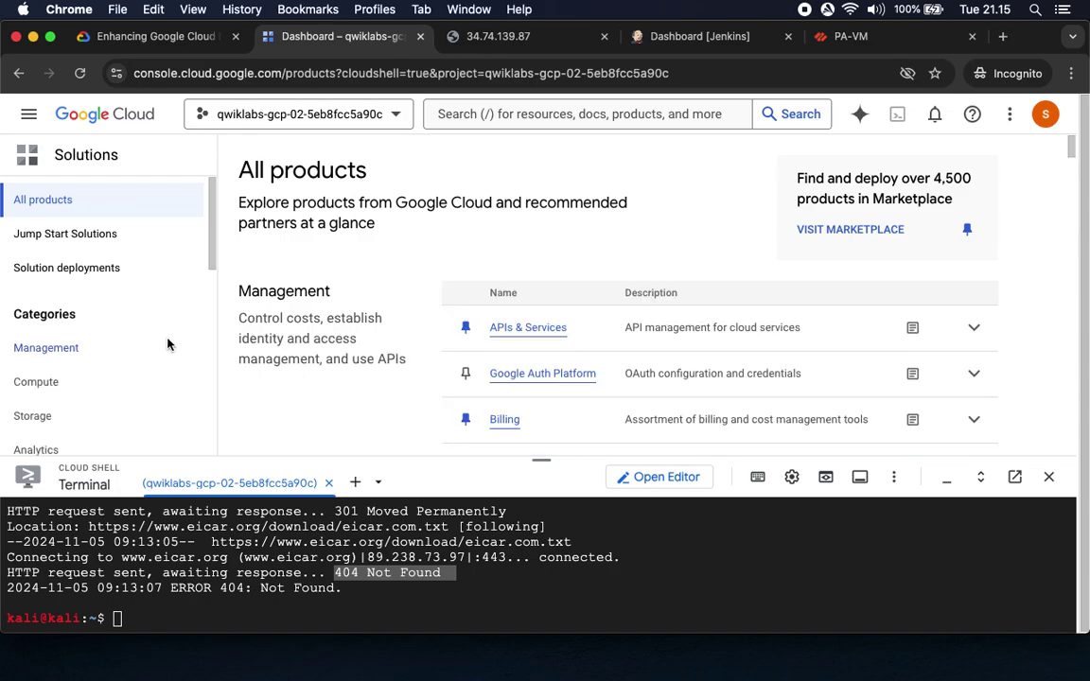
pyautogui.scroll(-4, 152, 342)
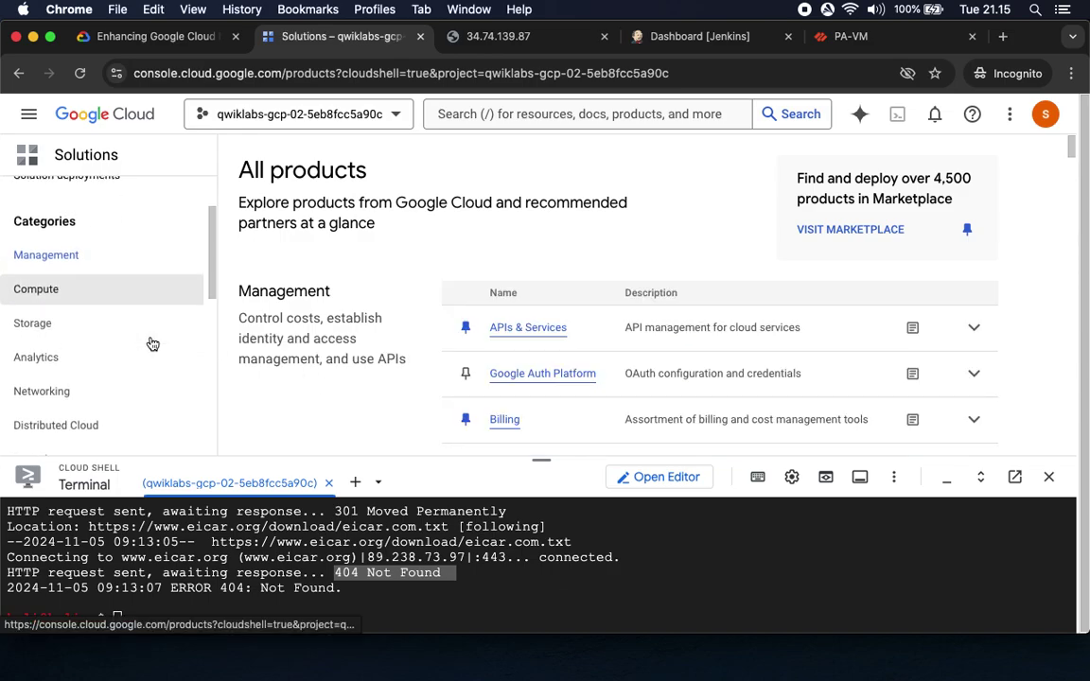
pyautogui.scroll(-6, 153, 345)
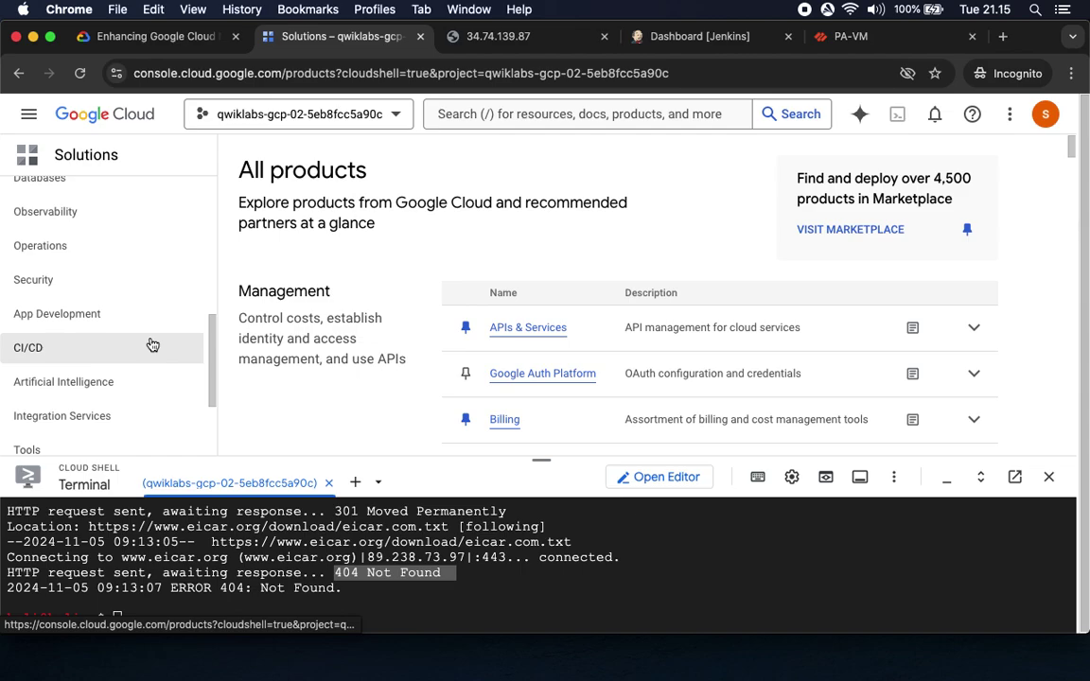
pyautogui.scroll(-3, 152, 345)
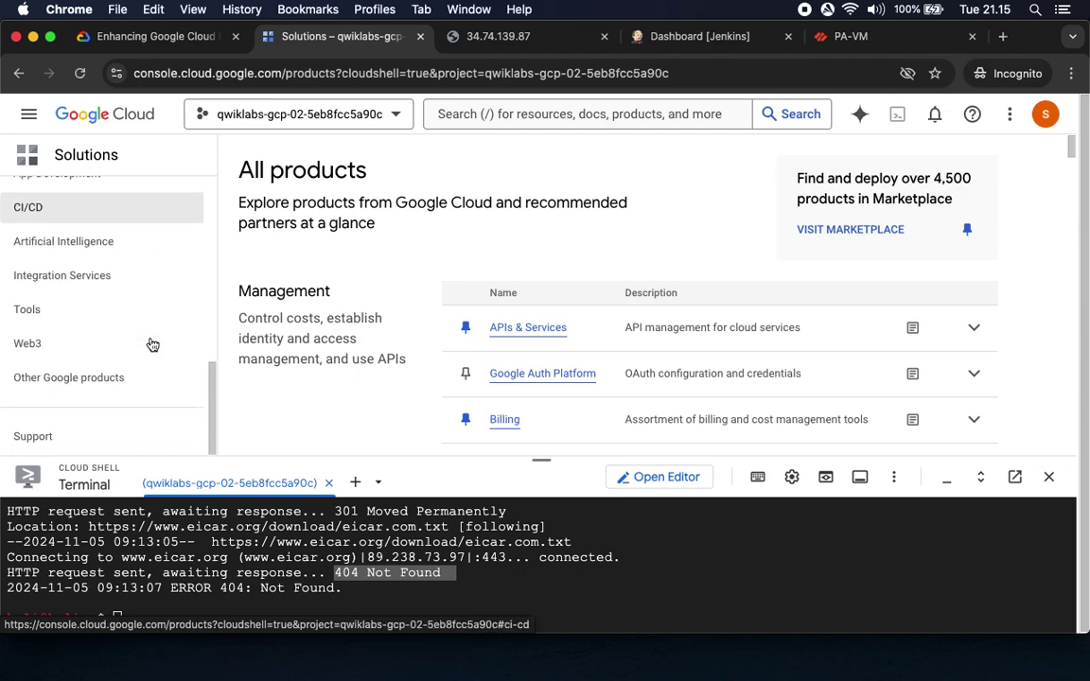
pyautogui.scroll(4, 153, 344)
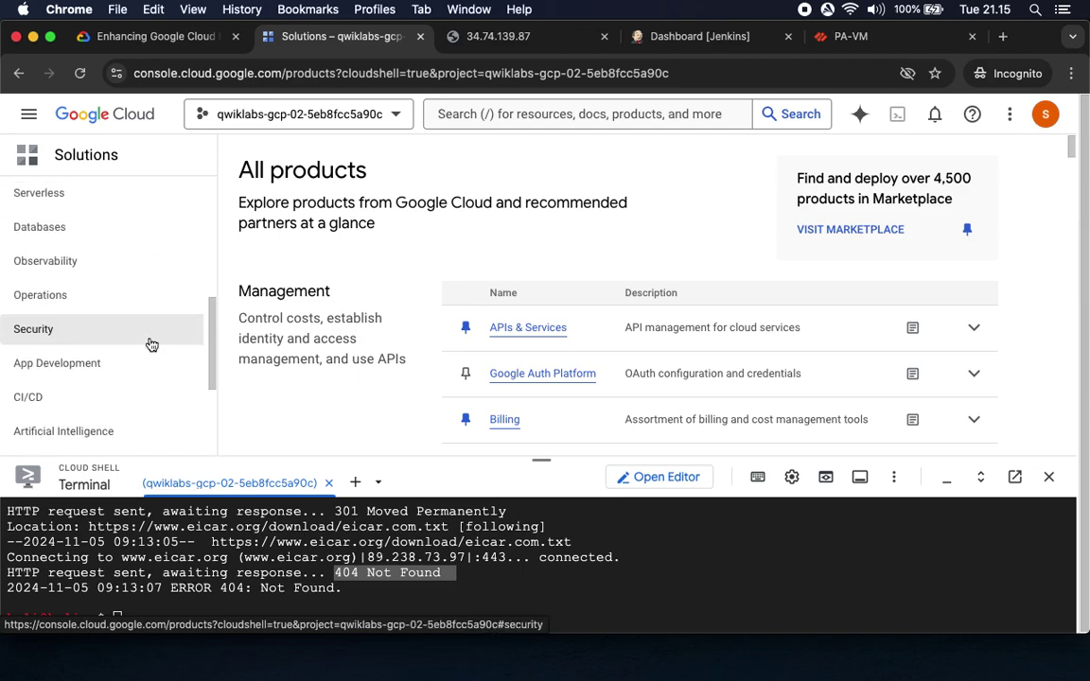
# Check the lab's enlarged navigation screenshot, and open Network Security from the console's Networking products
pyautogui.click(151, 37)
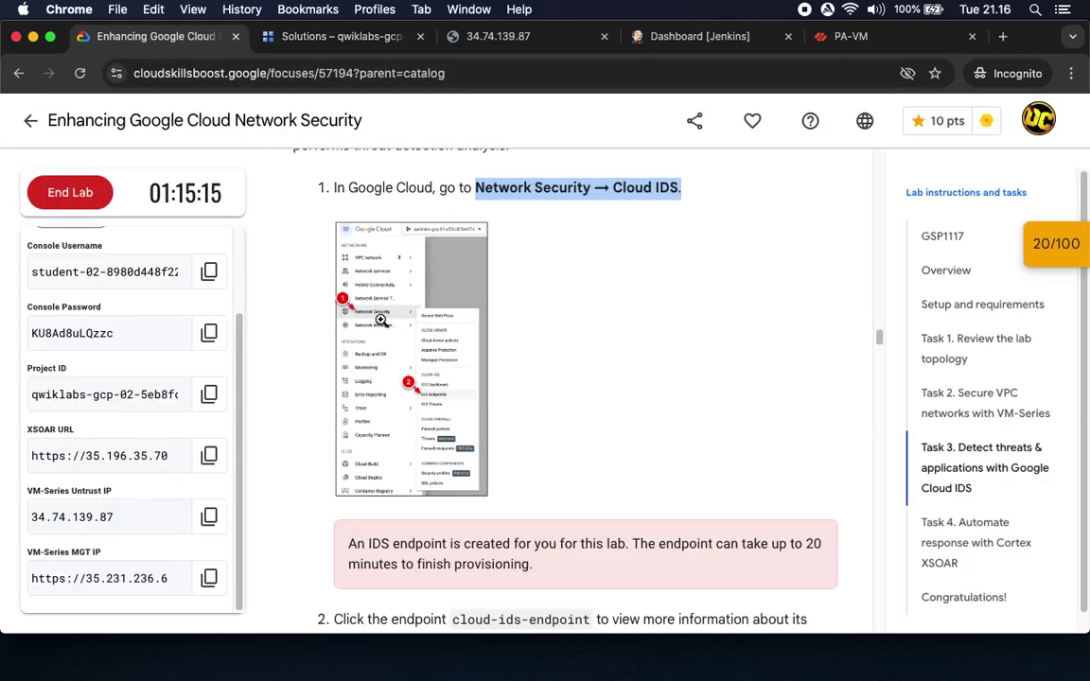
pyautogui.click(347, 284)
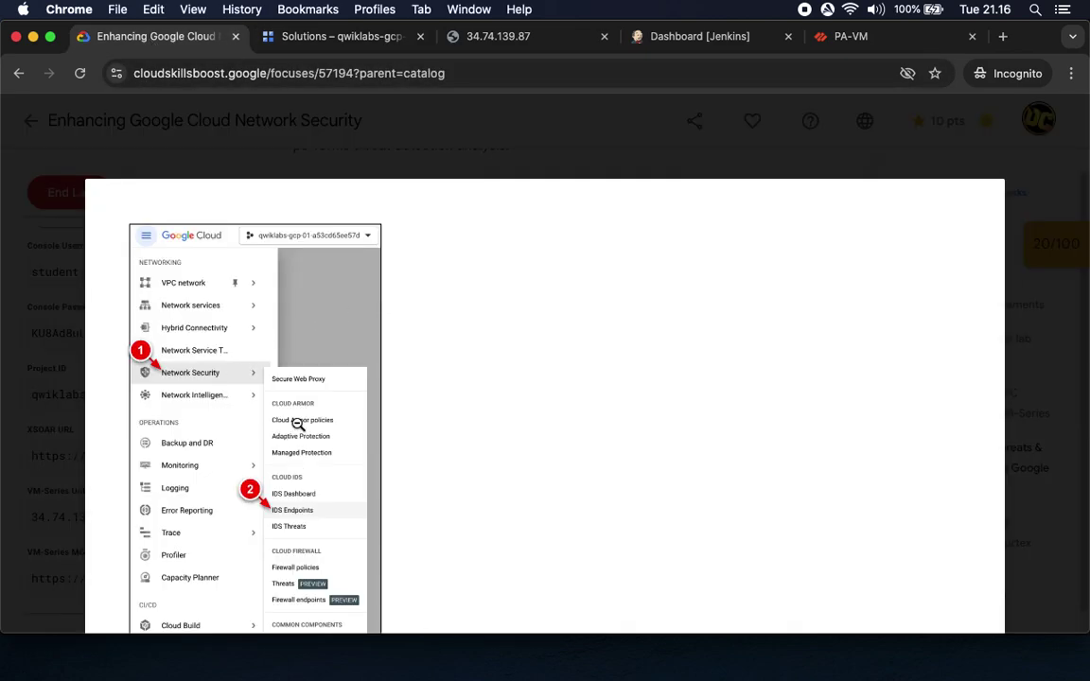
pyautogui.click(479, 410)
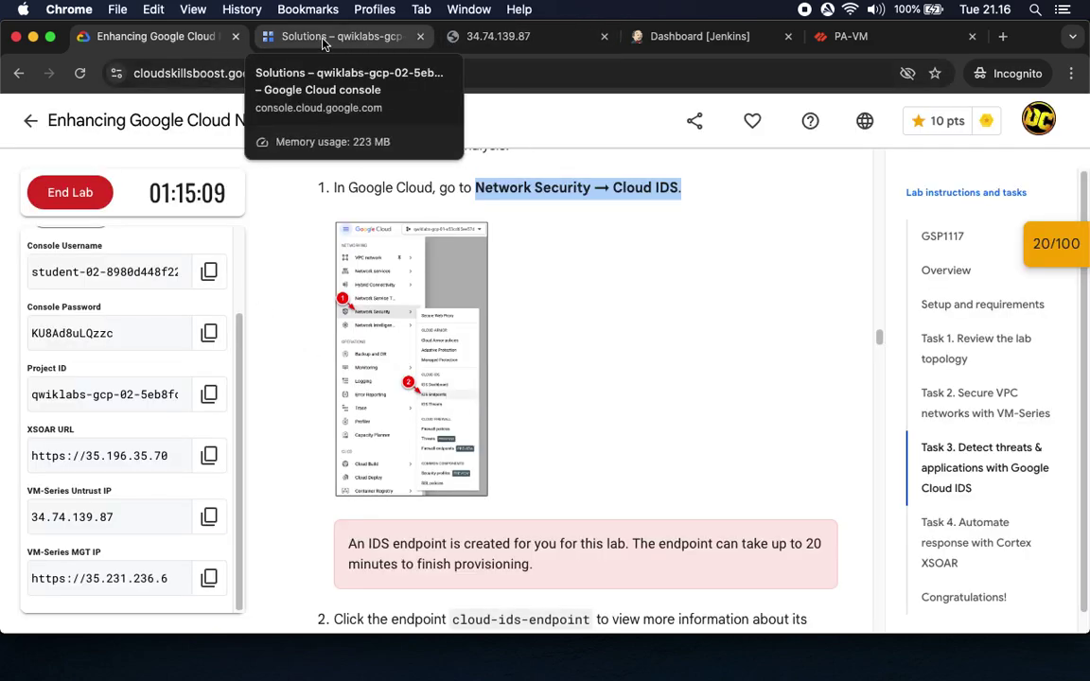
pyautogui.click(364, 38)
pyautogui.scroll(2, 88, 282)
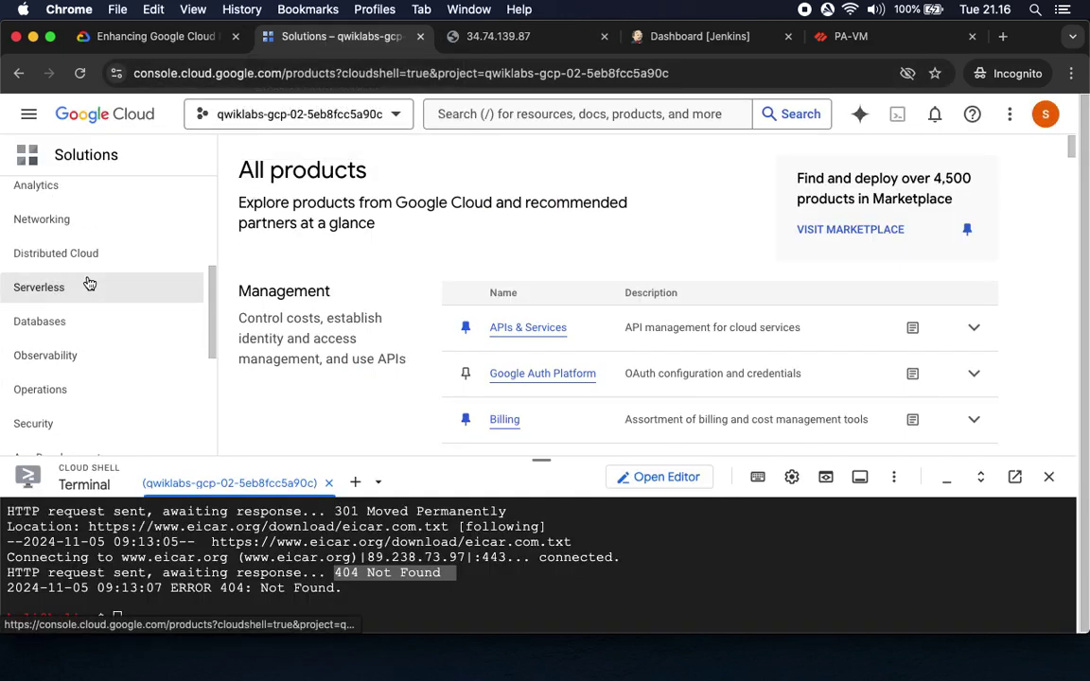
pyautogui.click(34, 221)
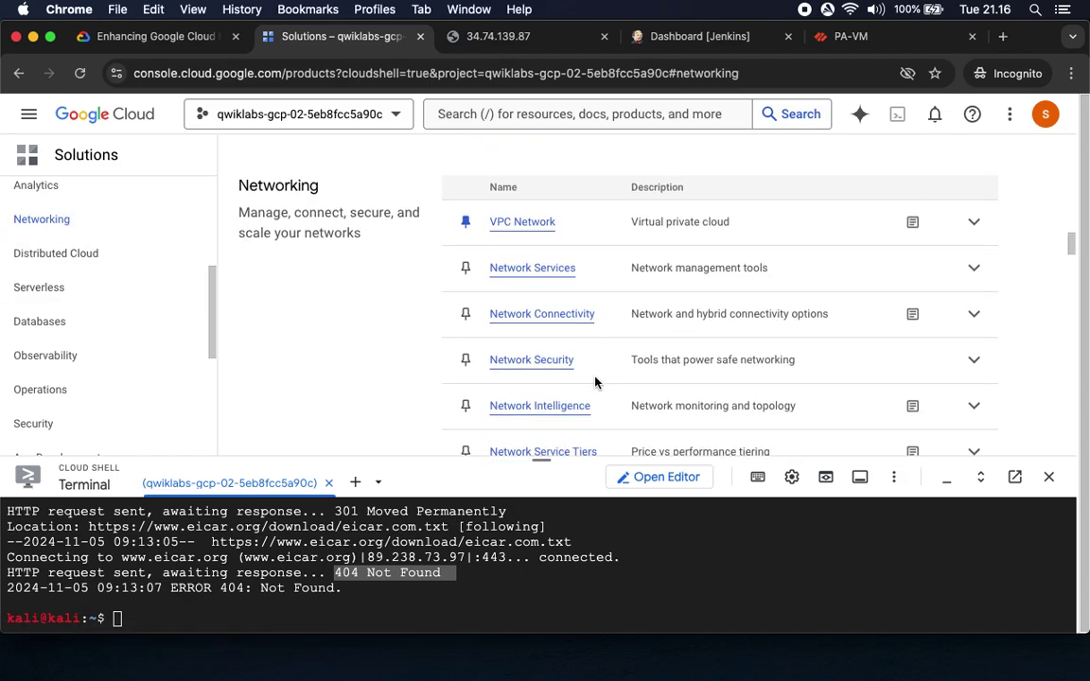
pyautogui.click(529, 304)
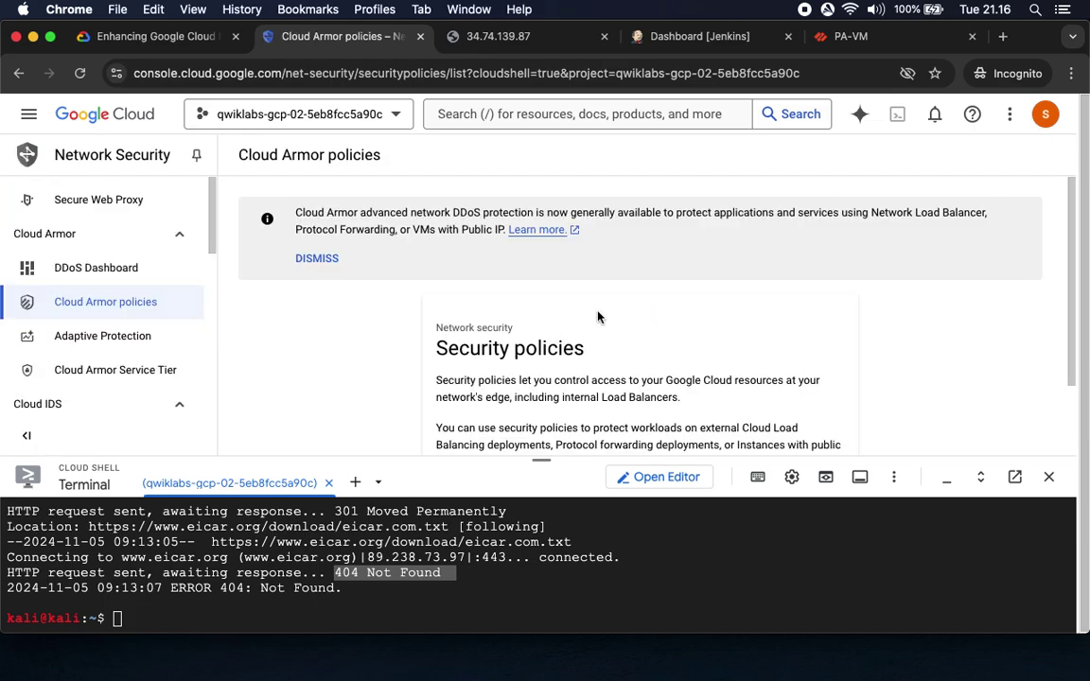
# Read the lab's note on IDS endpoint provisioning and step 2 about viewing the cloud-ids-endpoint configuration
pyautogui.click(142, 36)
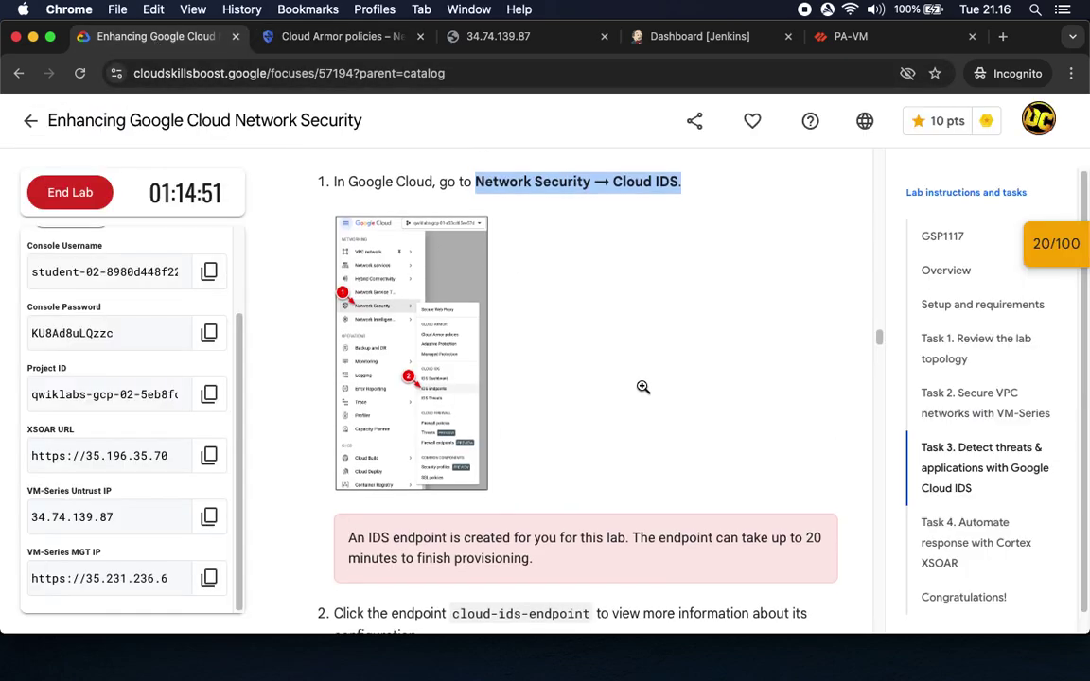
pyautogui.scroll(-2, 642, 387)
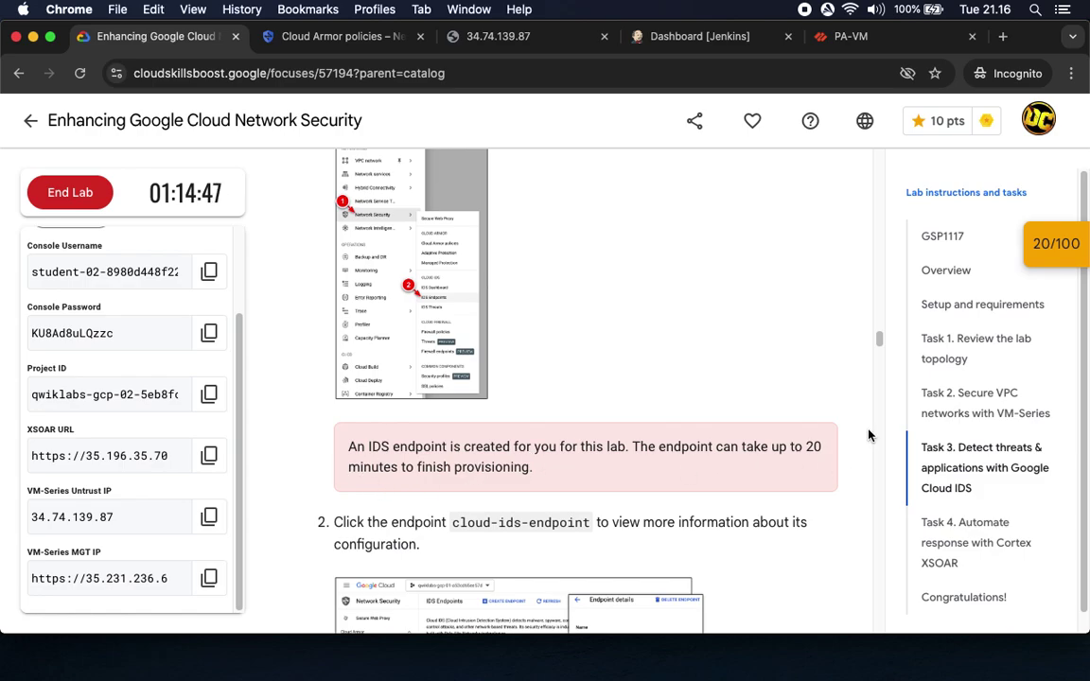
pyautogui.moveTo(802, 446); pyautogui.dragTo(809, 463)
pyautogui.scroll(-3, 713, 564)
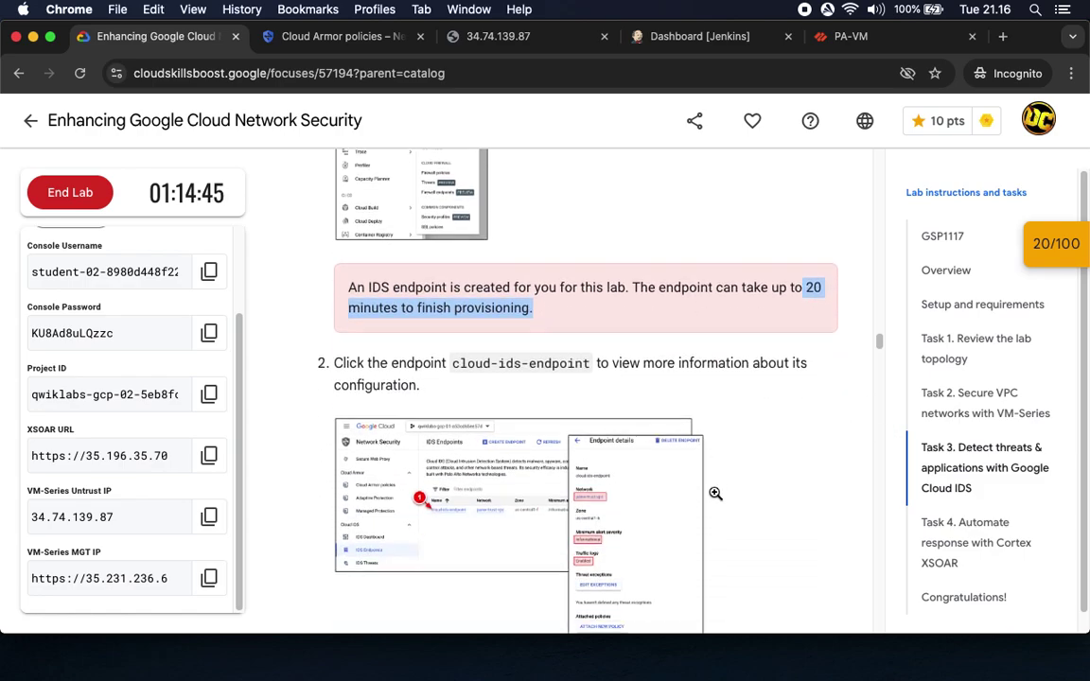
pyautogui.scroll(-3, 715, 493)
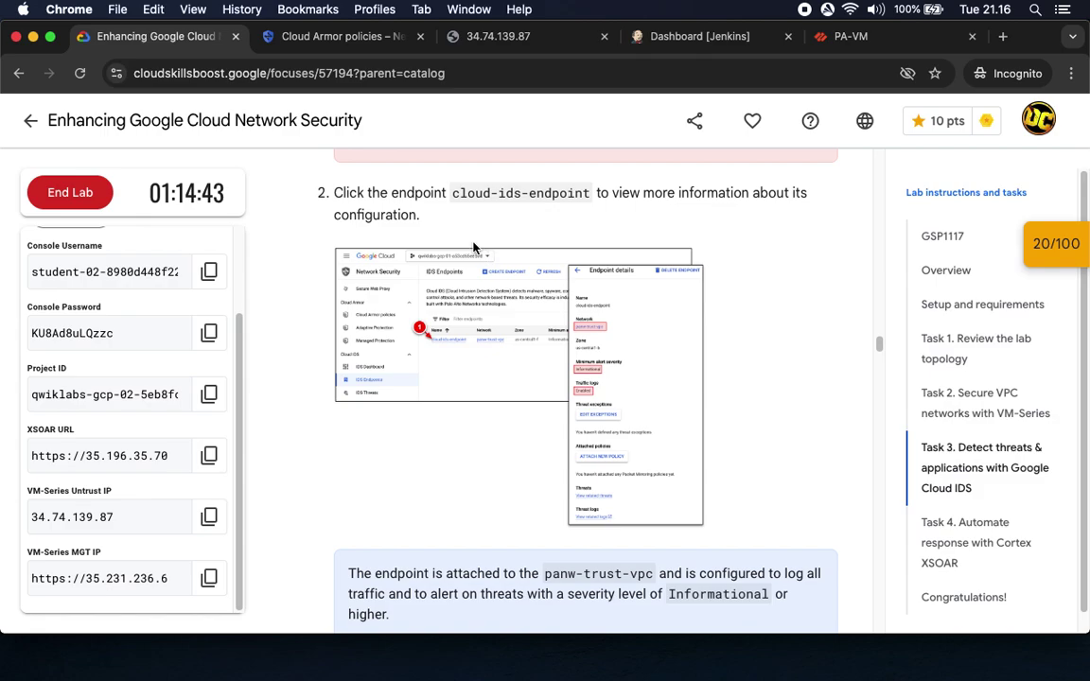
pyautogui.moveTo(452, 193); pyautogui.dragTo(639, 192)
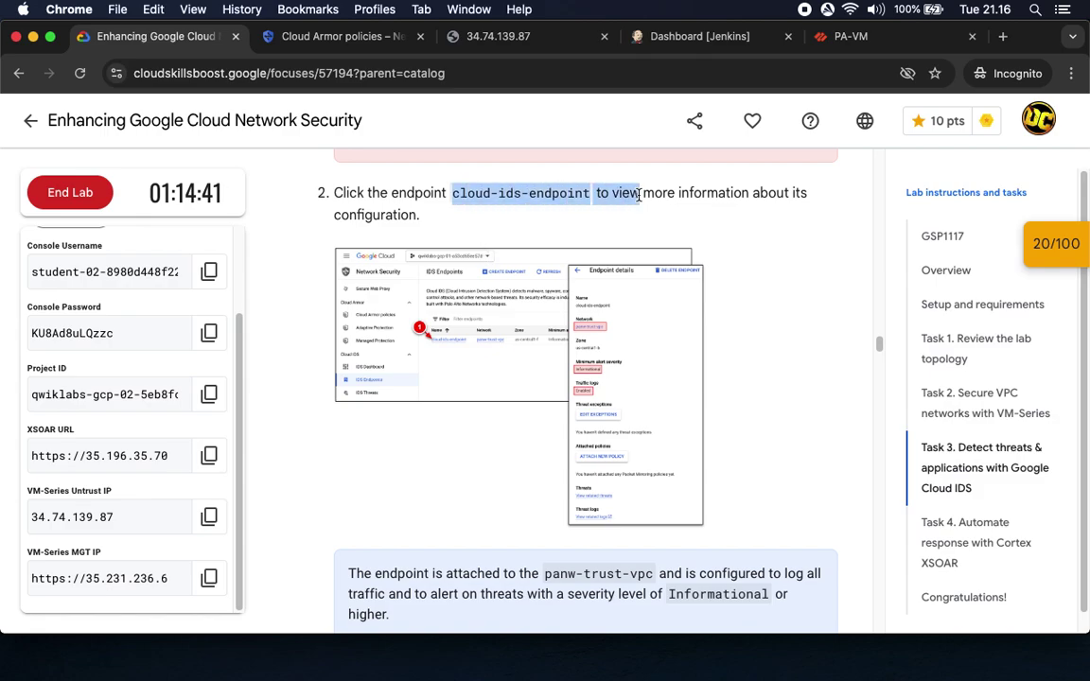
# Minimize the Cloud Shell terminal in the console and recheck the lab's enlarged screenshot for the IDS Endpoints location
pyautogui.click(334, 38)
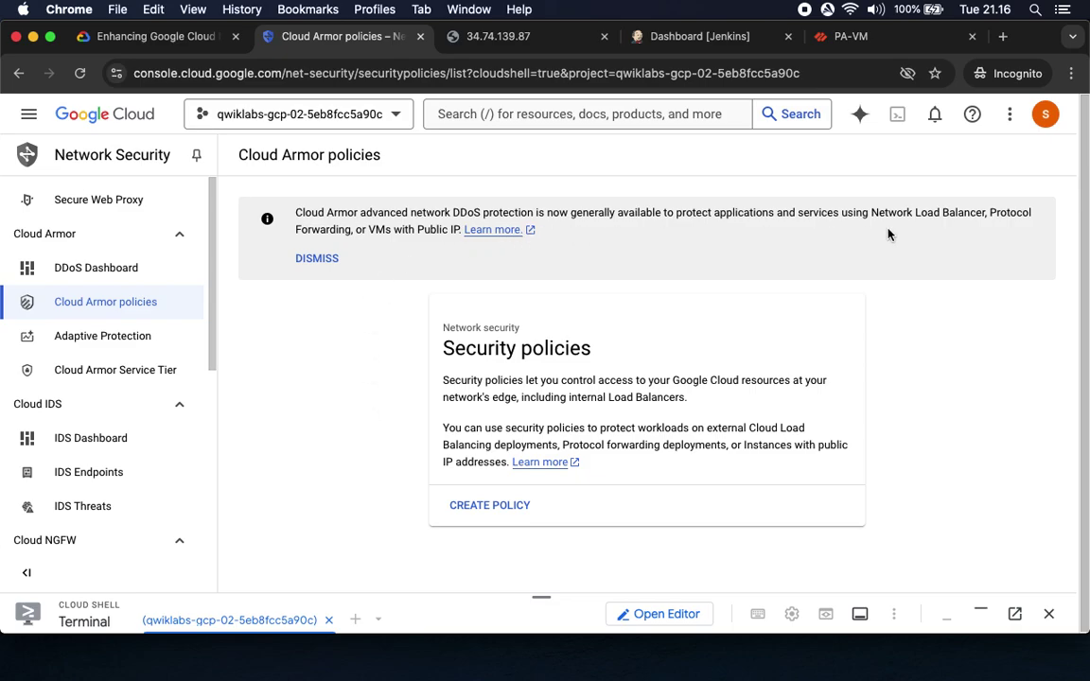
pyautogui.click(125, 38)
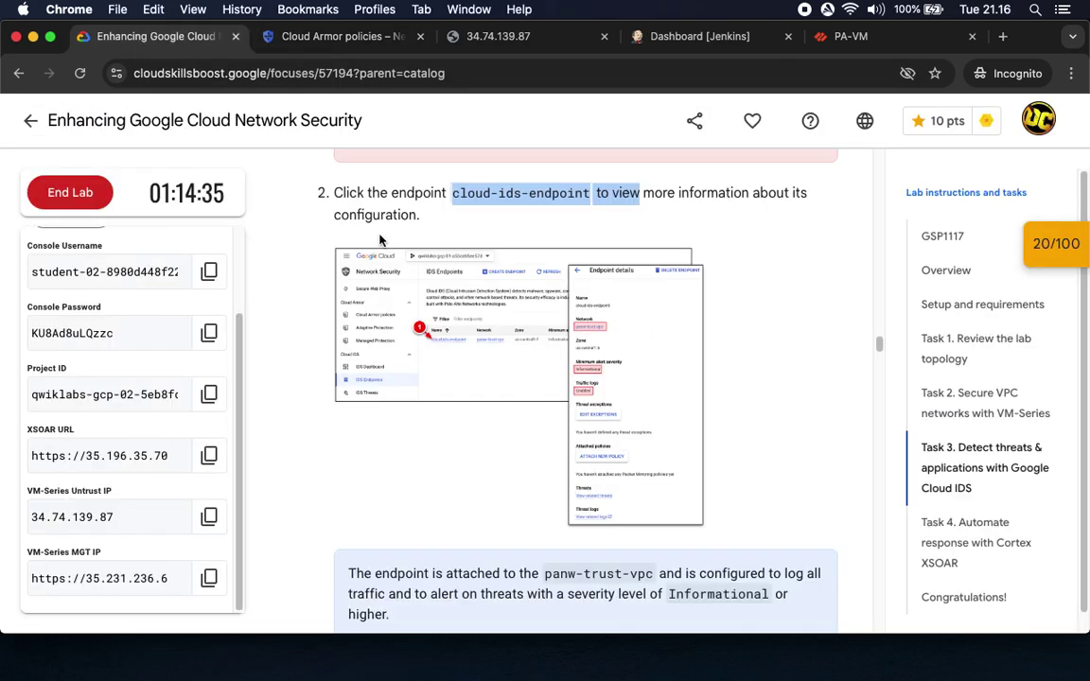
pyautogui.scroll(3, 493, 308)
pyautogui.scroll(4, 494, 308)
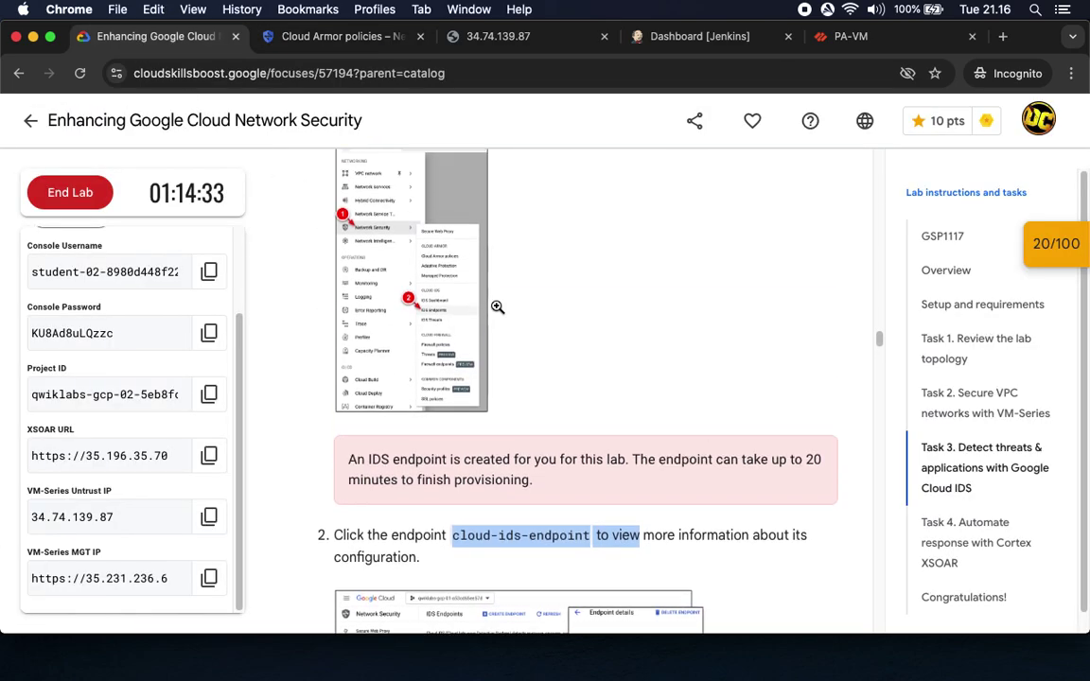
pyautogui.click(424, 336)
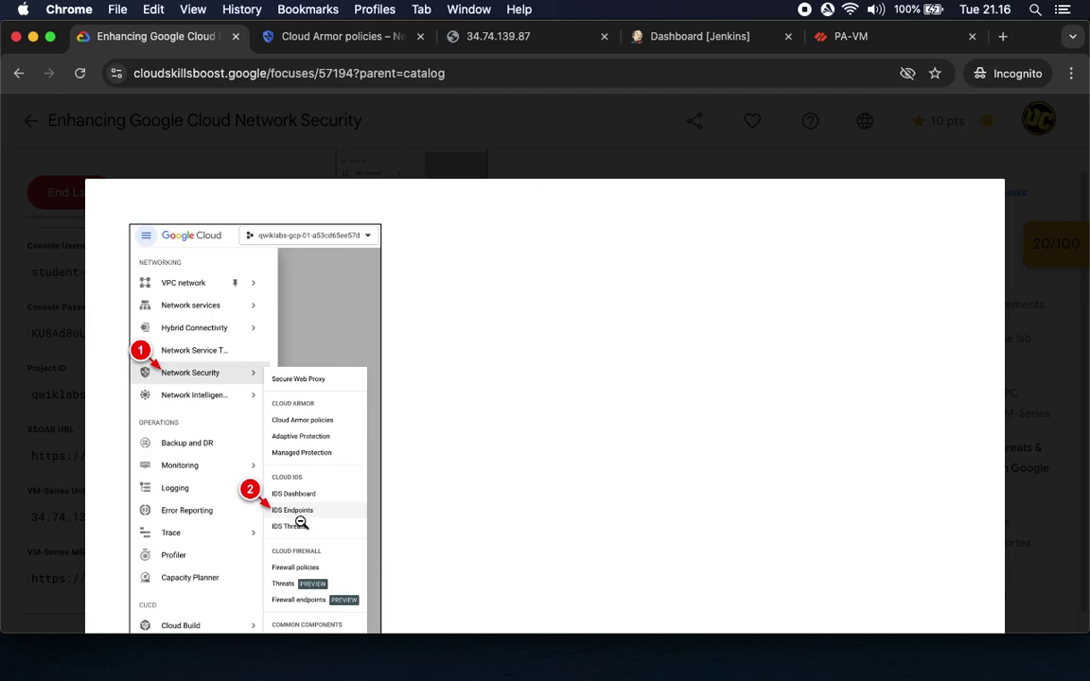
pyautogui.click(494, 442)
# Open the Cloud IDS endpoints list in the console and review the details of cloud-ids-endpoint
pyautogui.click(346, 38)
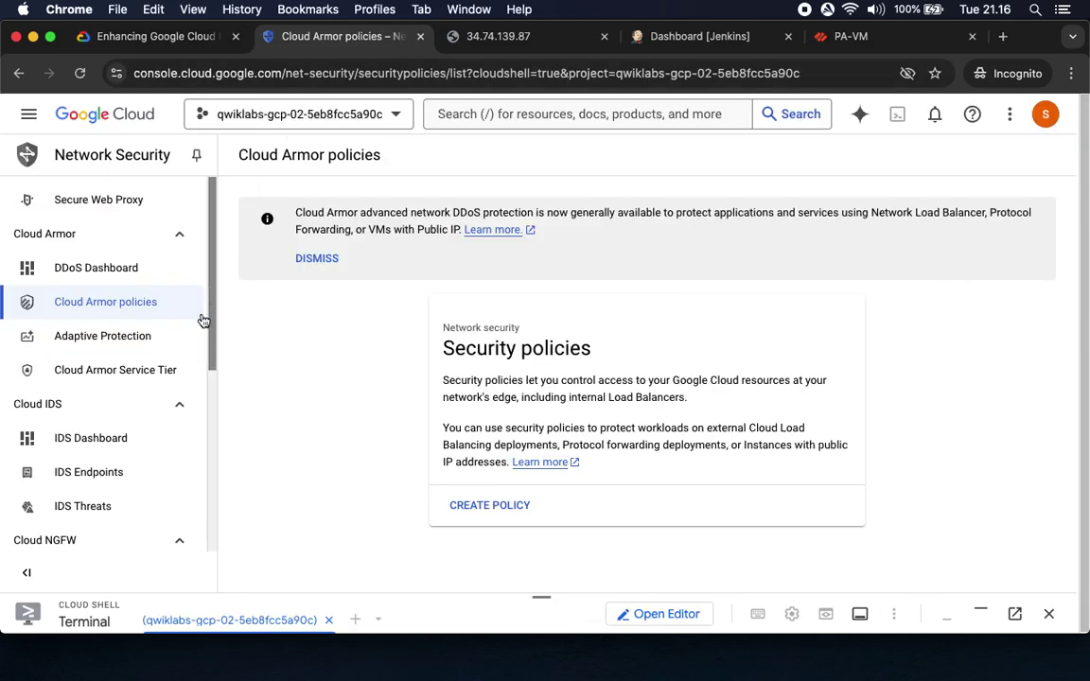
pyautogui.moveTo(213, 312); pyautogui.dragTo(214, 345)
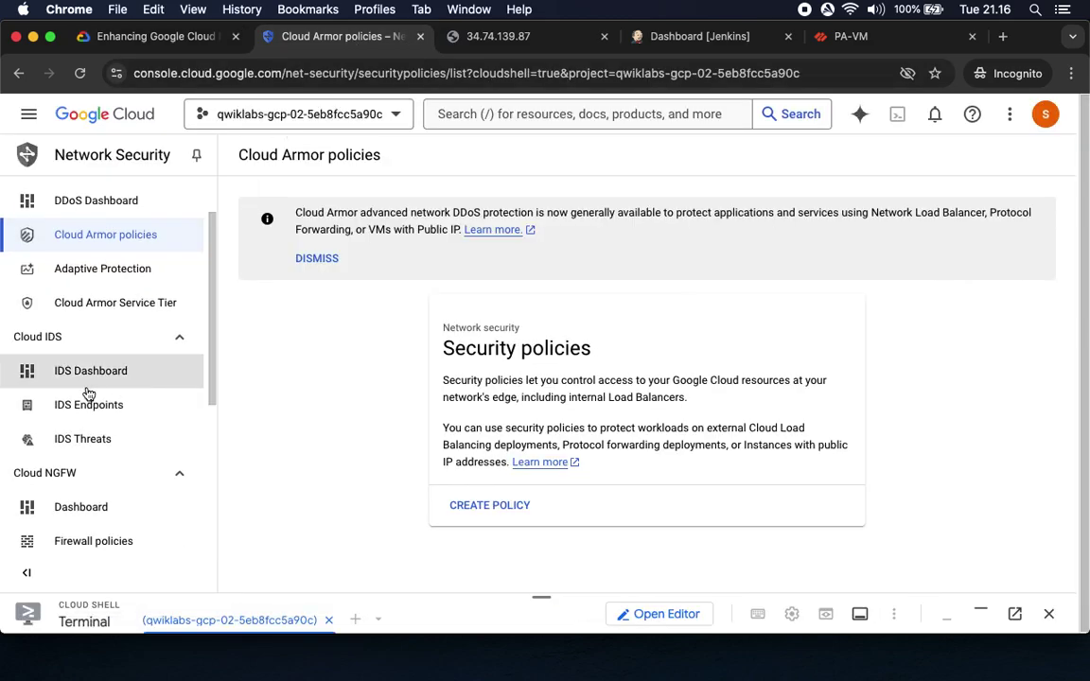
pyautogui.click(101, 415)
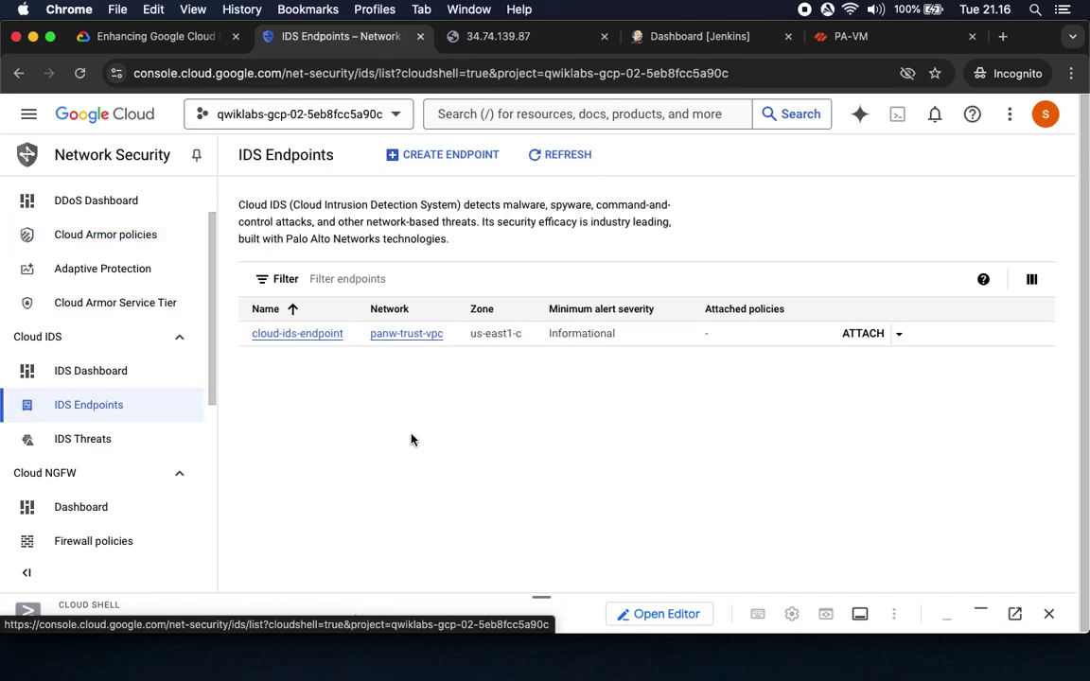
pyautogui.click(288, 336)
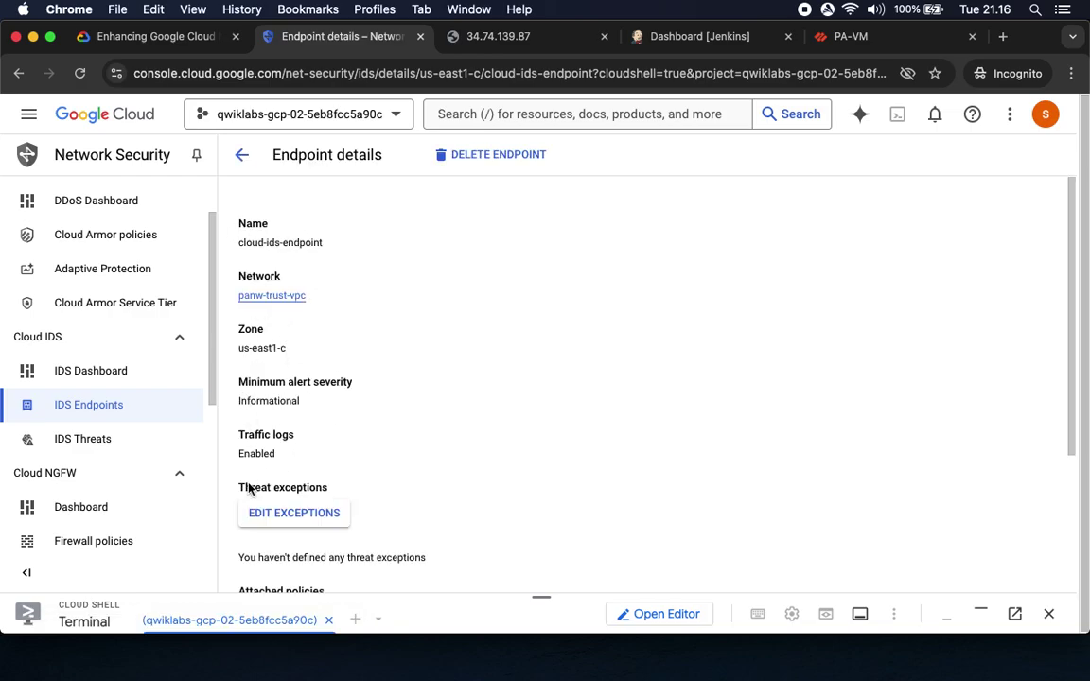
pyautogui.scroll(-3, 439, 504)
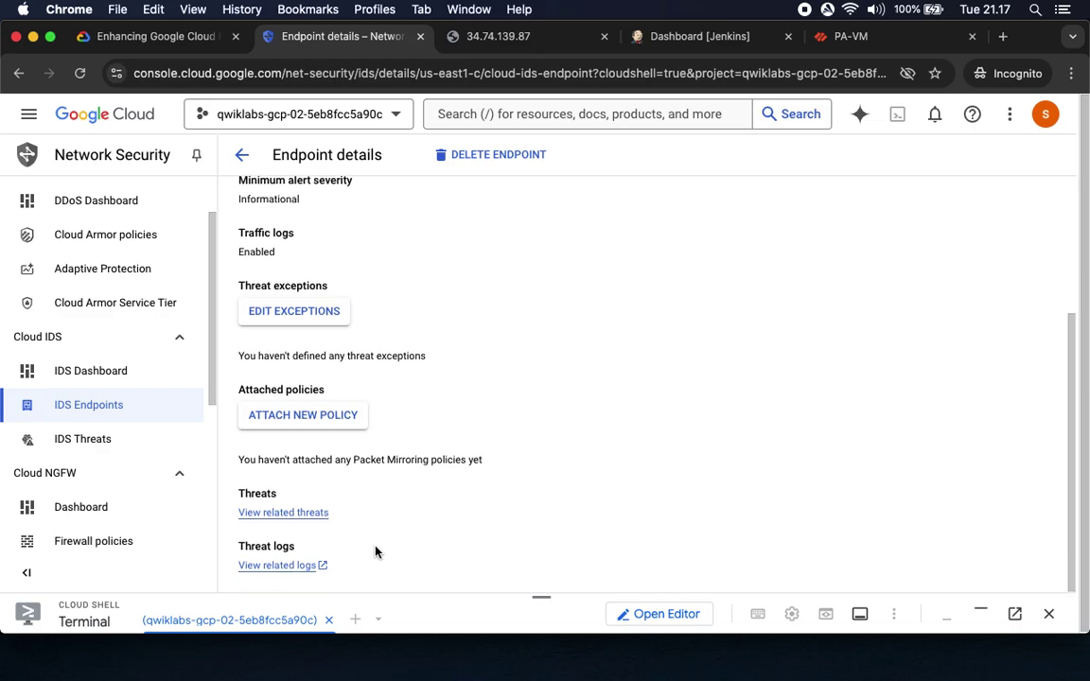
# Read the lab's endpoint note and the Step 2 instructions for attaching a traffic mirroring policy to cloud-ids-endpoint
pyautogui.click(133, 38)
pyautogui.scroll(-5, 606, 308)
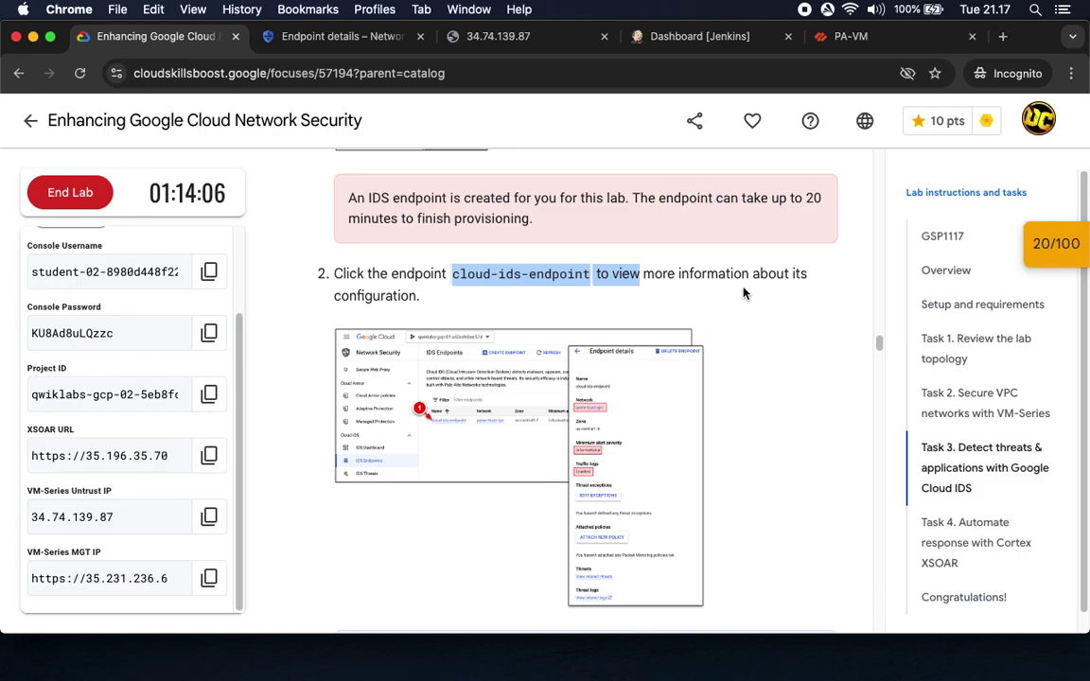
pyautogui.scroll(2, 743, 293)
pyautogui.scroll(-6, 743, 290)
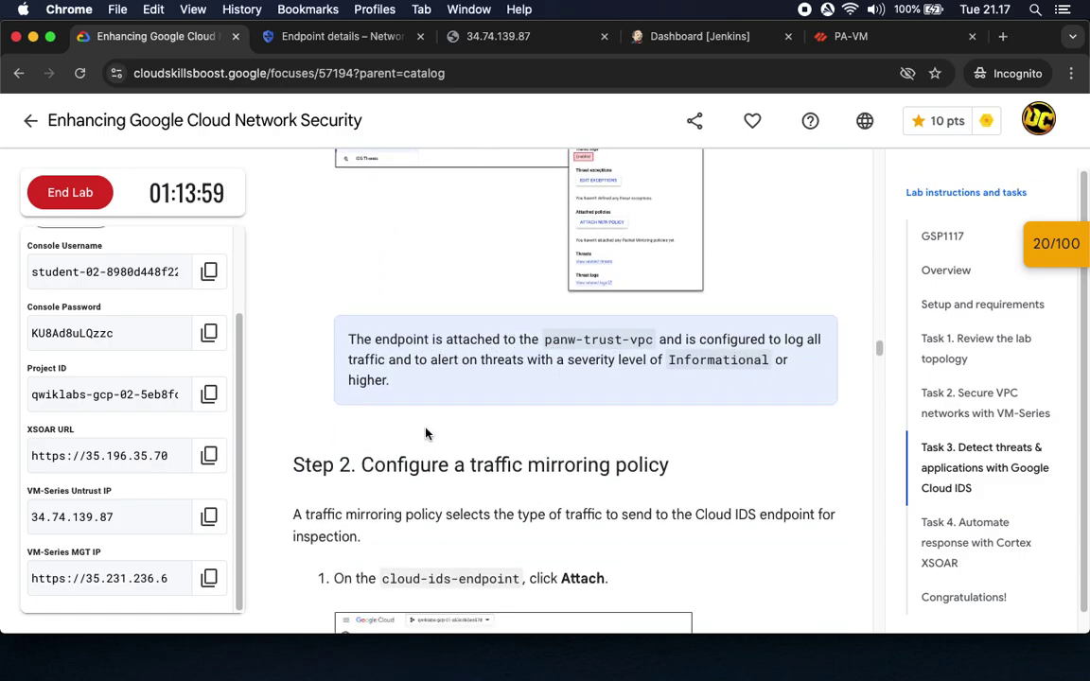
pyautogui.scroll(-3, 426, 434)
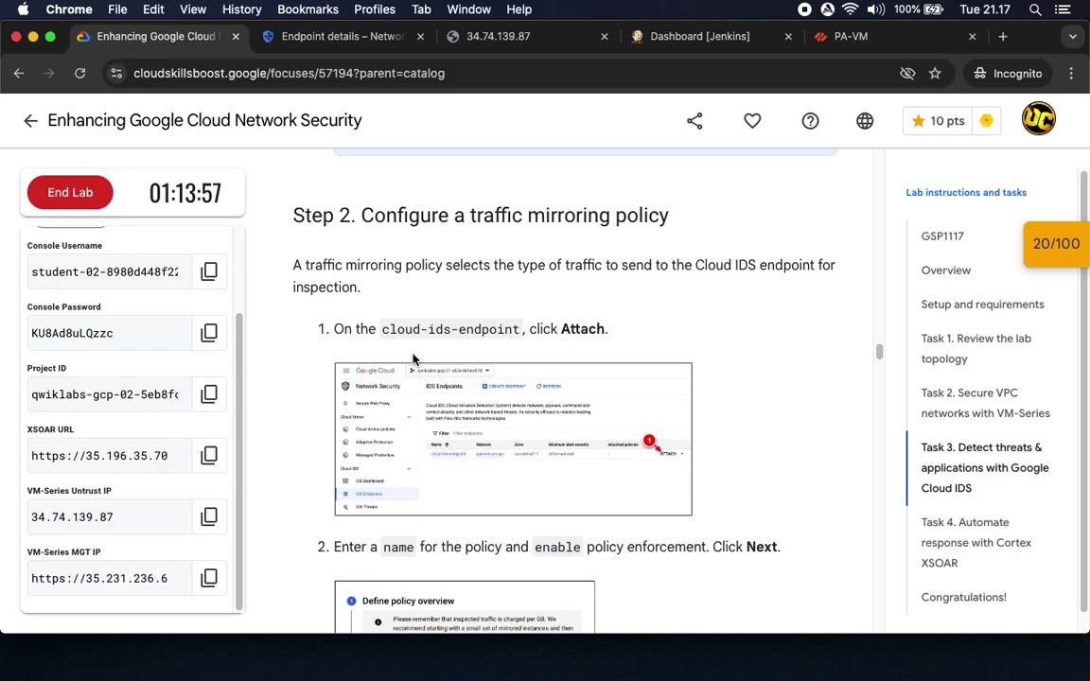
pyautogui.moveTo(379, 329); pyautogui.dragTo(521, 330)
pyautogui.scroll(-1, 539, 366)
pyautogui.scroll(-2, 539, 366)
pyautogui.scroll(1, 506, 340)
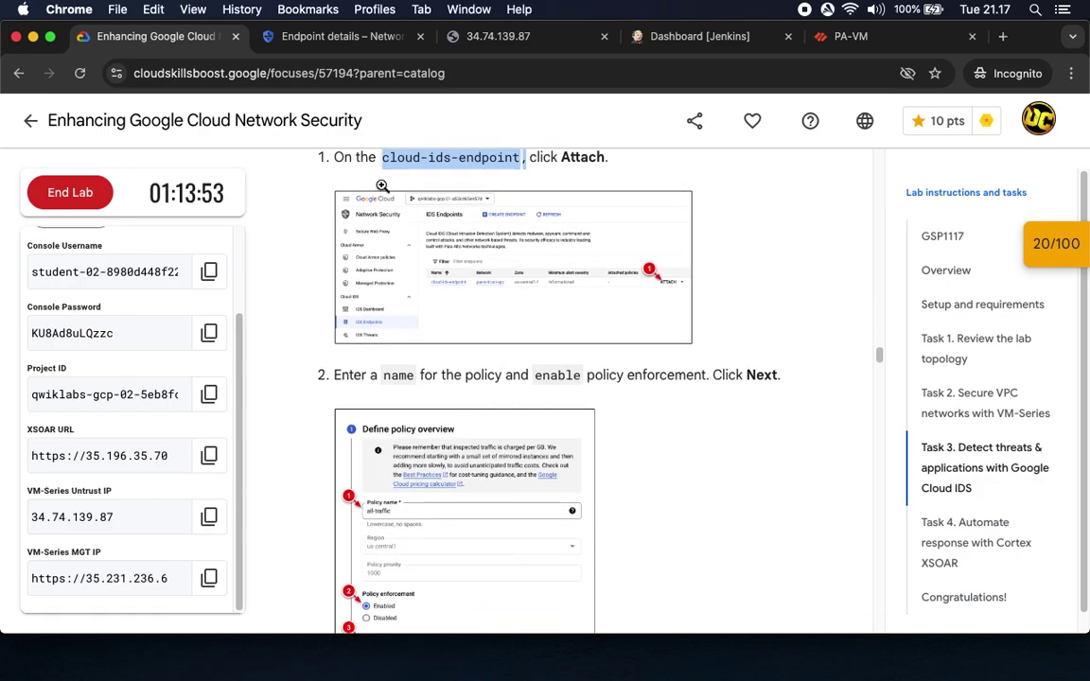
# Recheck the lab's Attach instruction and return from the endpoint details to the IDS Endpoints list in the console
pyautogui.click(315, 38)
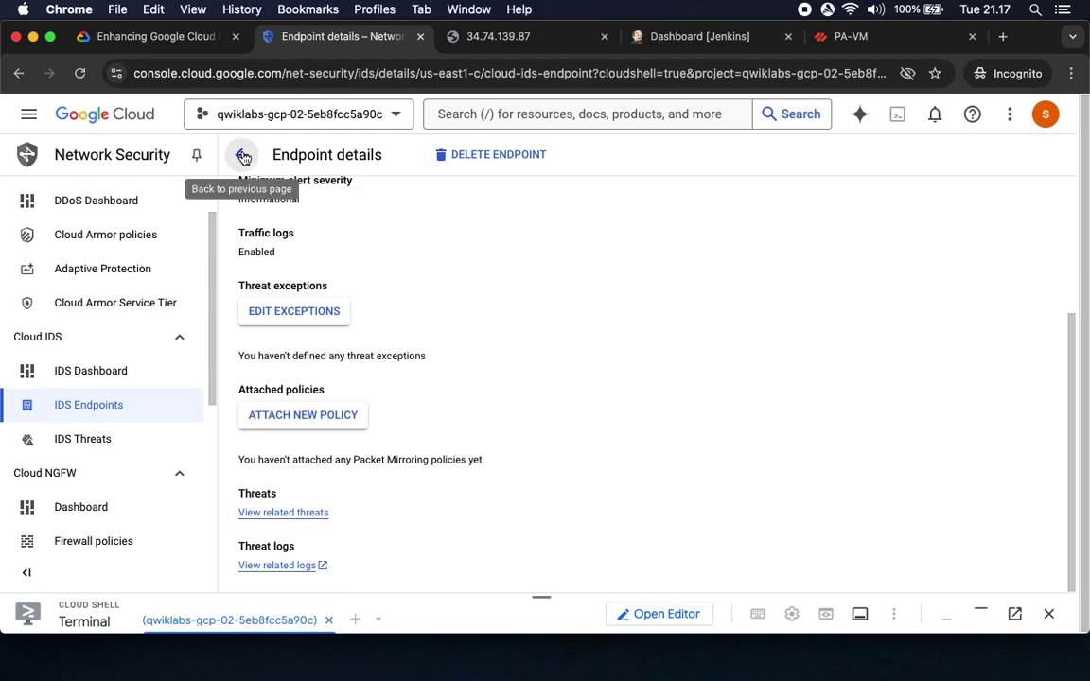
pyautogui.click(123, 38)
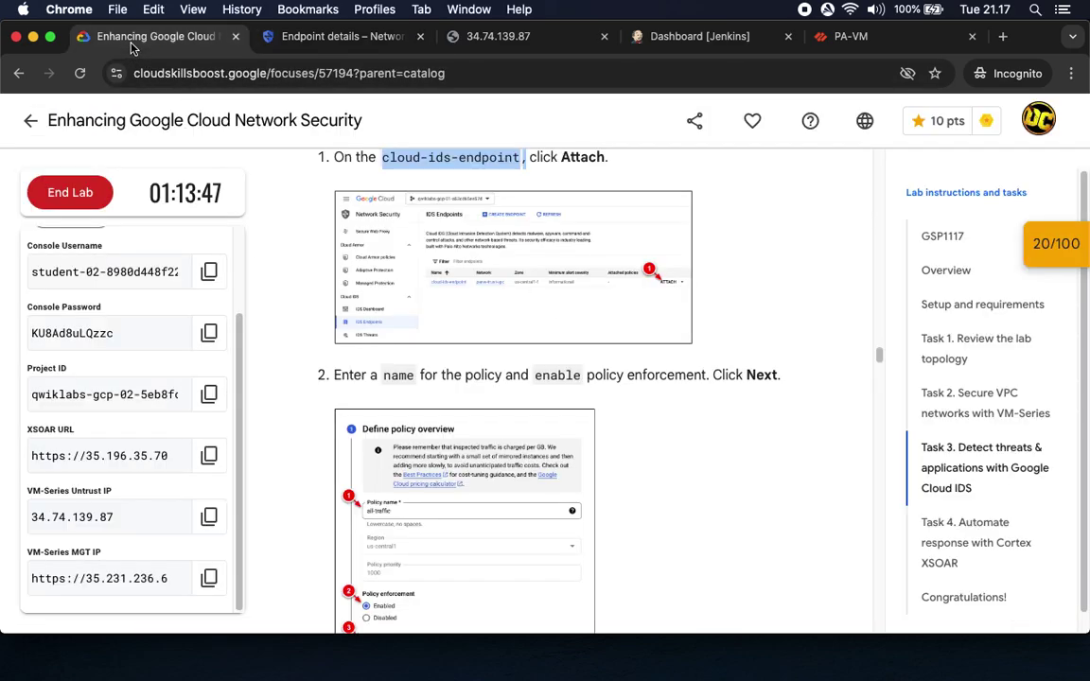
pyautogui.click(286, 36)
pyautogui.click(242, 159)
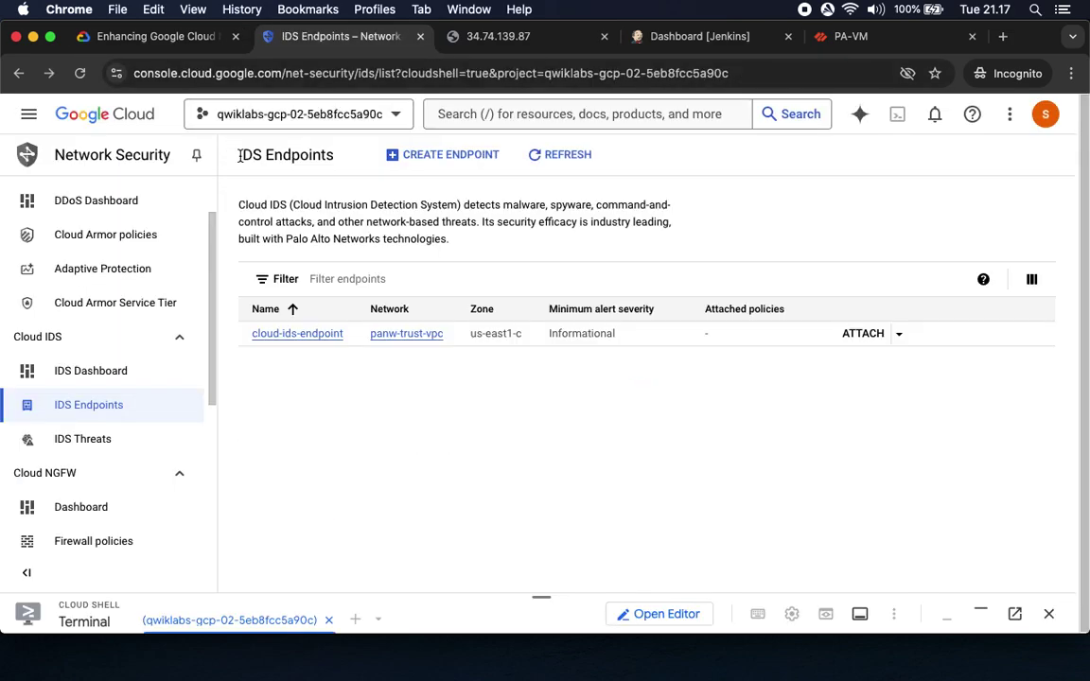
# Start attaching a packet mirroring policy to cloud-ids-endpoint, check the lab's policy overview example, and name the policy all-traffic
pyautogui.click(860, 339)
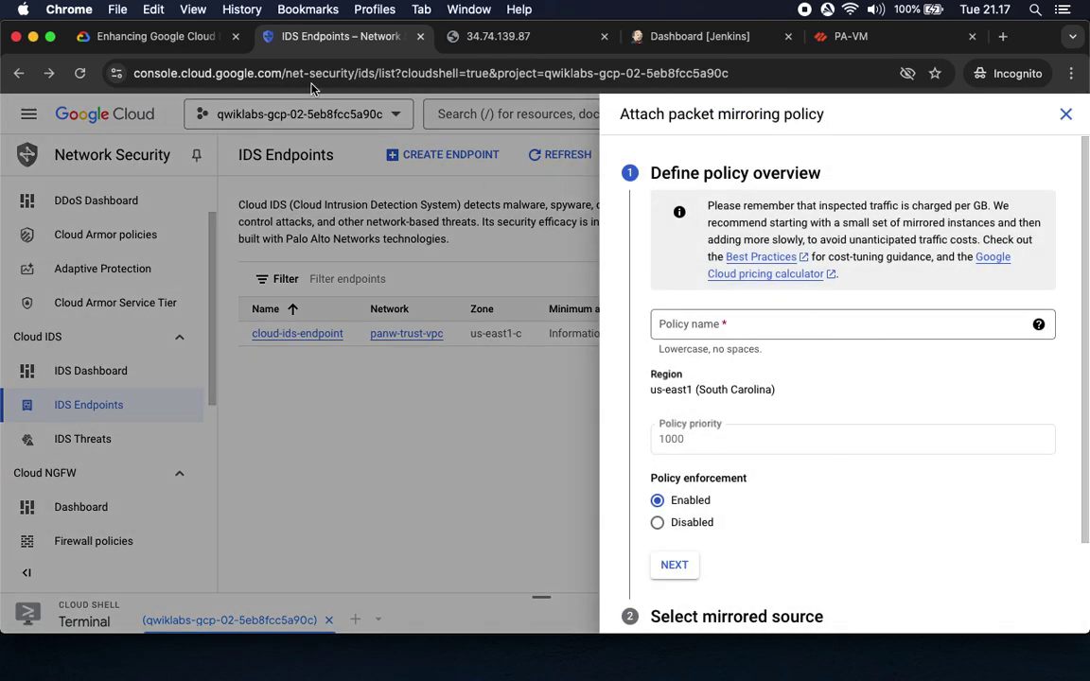
pyautogui.click(152, 38)
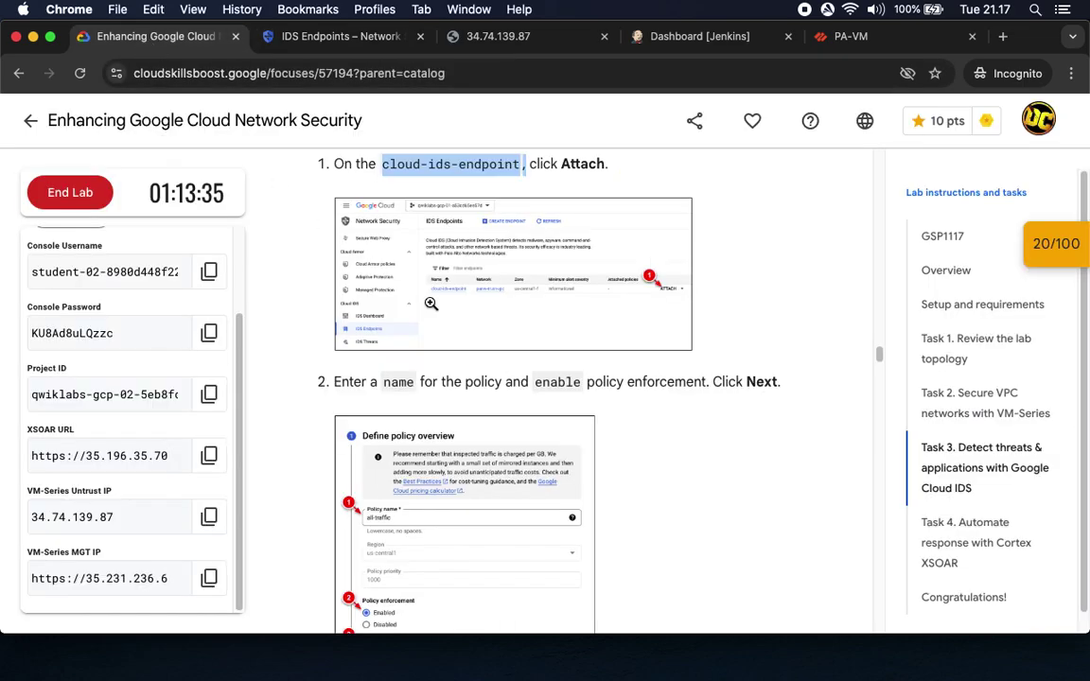
pyautogui.scroll(-3, 556, 432)
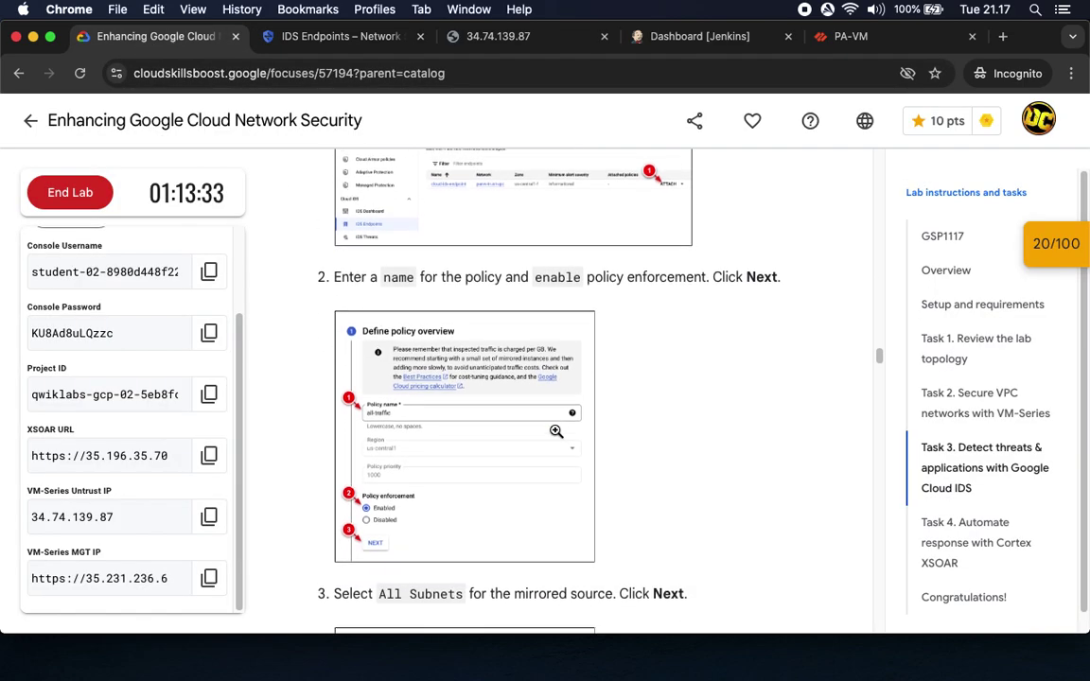
pyautogui.click(369, 329)
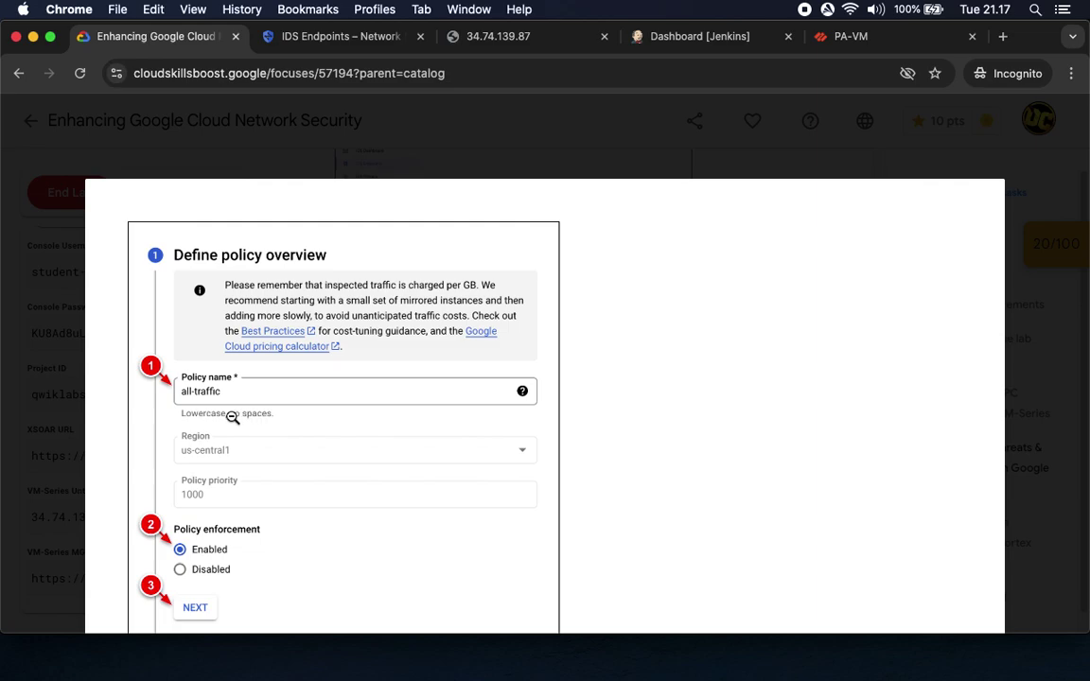
pyautogui.click(354, 427)
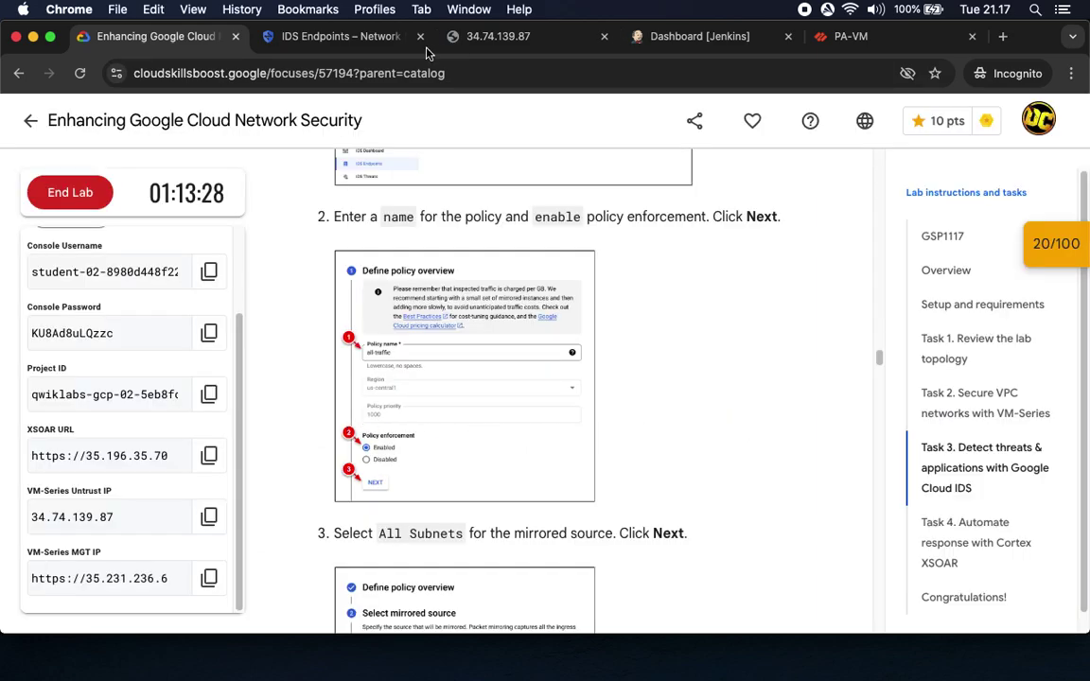
pyautogui.click(378, 37)
pyautogui.click(768, 331)
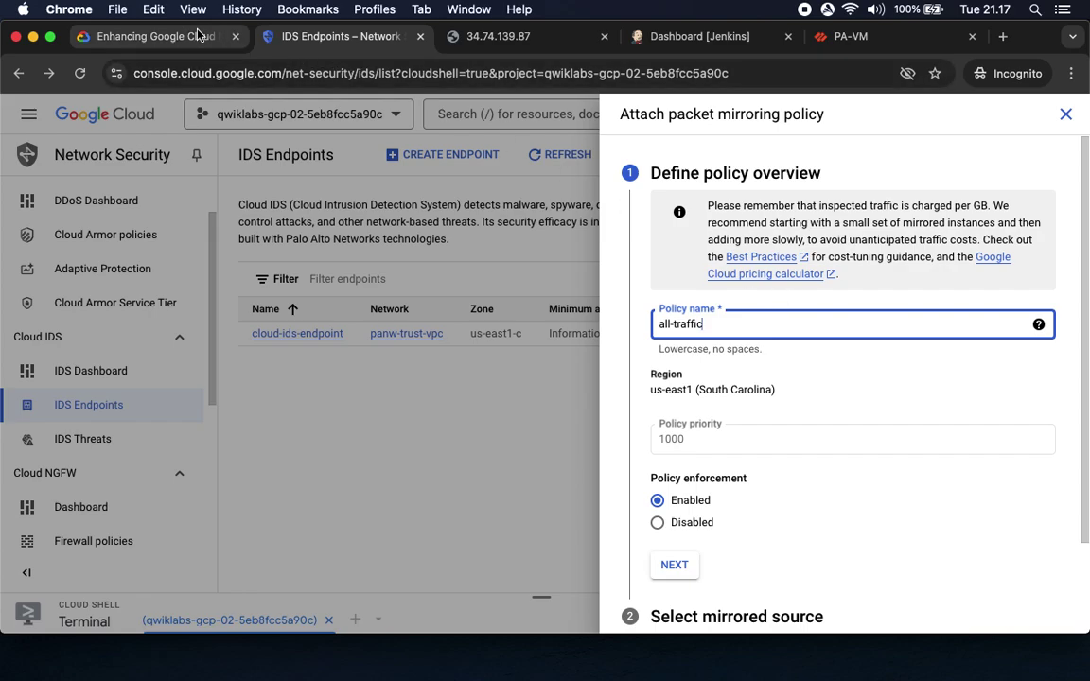
# Recheck the lab's policy overview example, then continue to the mirrored source stage in the console with policy enforcement enabled
pyautogui.click(169, 36)
pyautogui.click(390, 335)
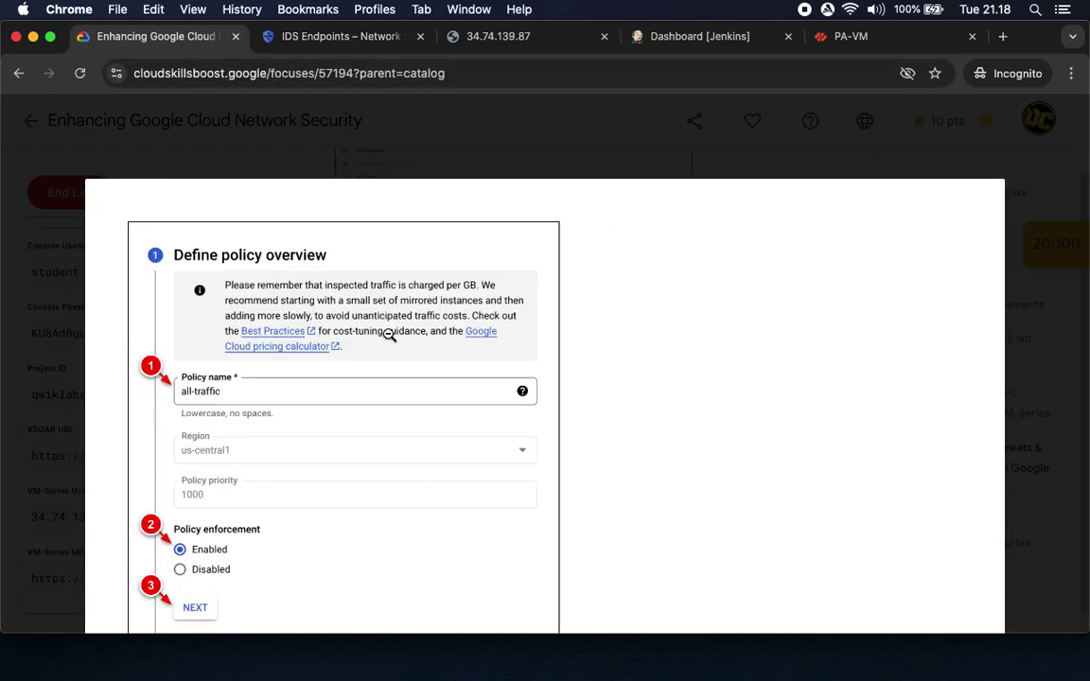
pyautogui.click(390, 335)
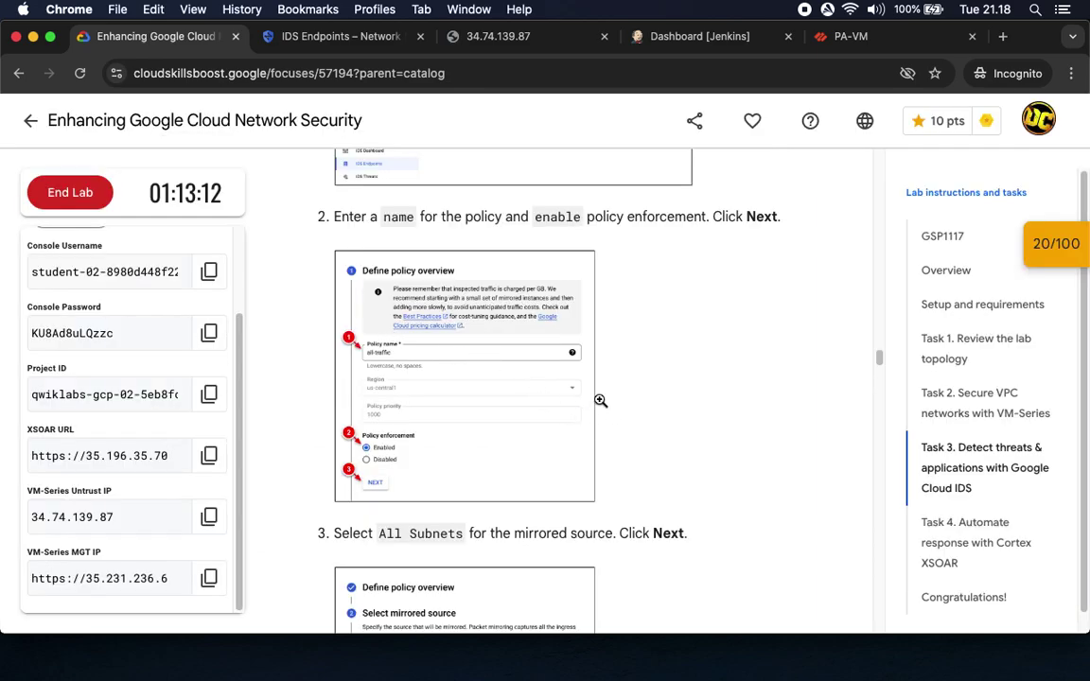
pyautogui.click(336, 38)
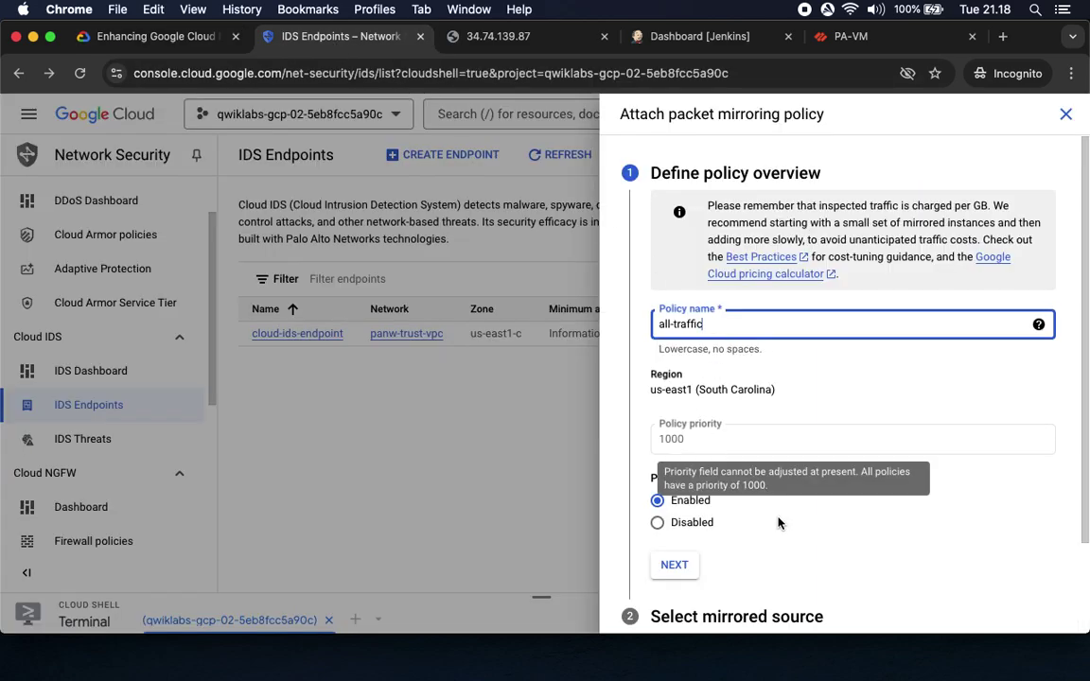
pyautogui.scroll(-1, 748, 558)
pyautogui.click(672, 497)
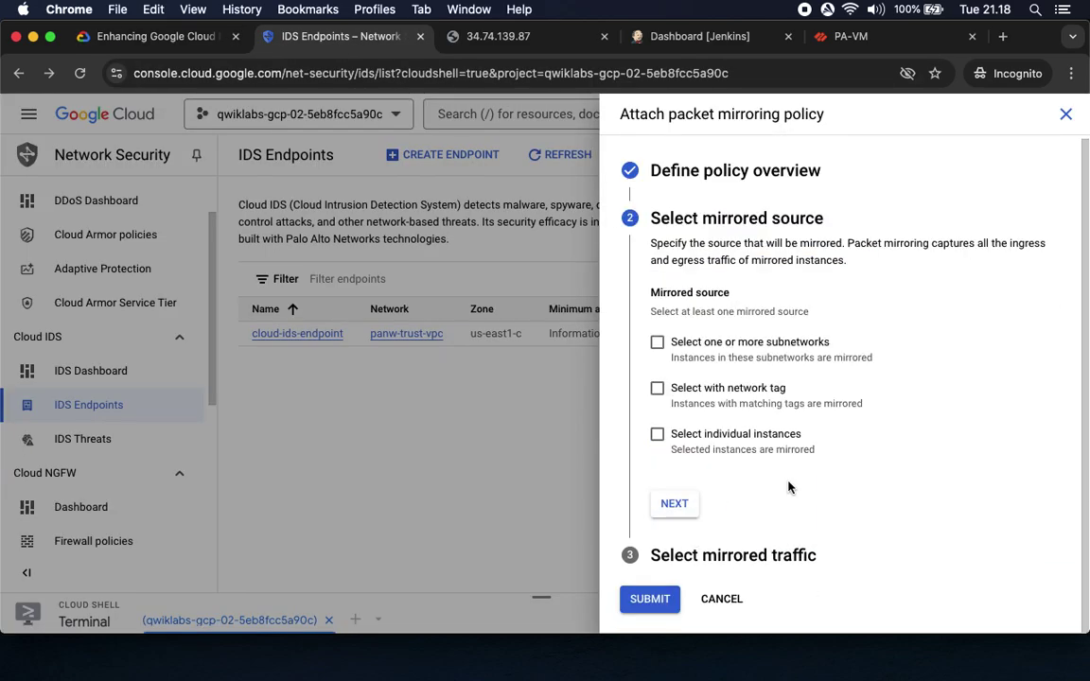
# Read the lab's instruction and enlarged screenshot for selecting all subnets as the mirrored source
pyautogui.click(146, 35)
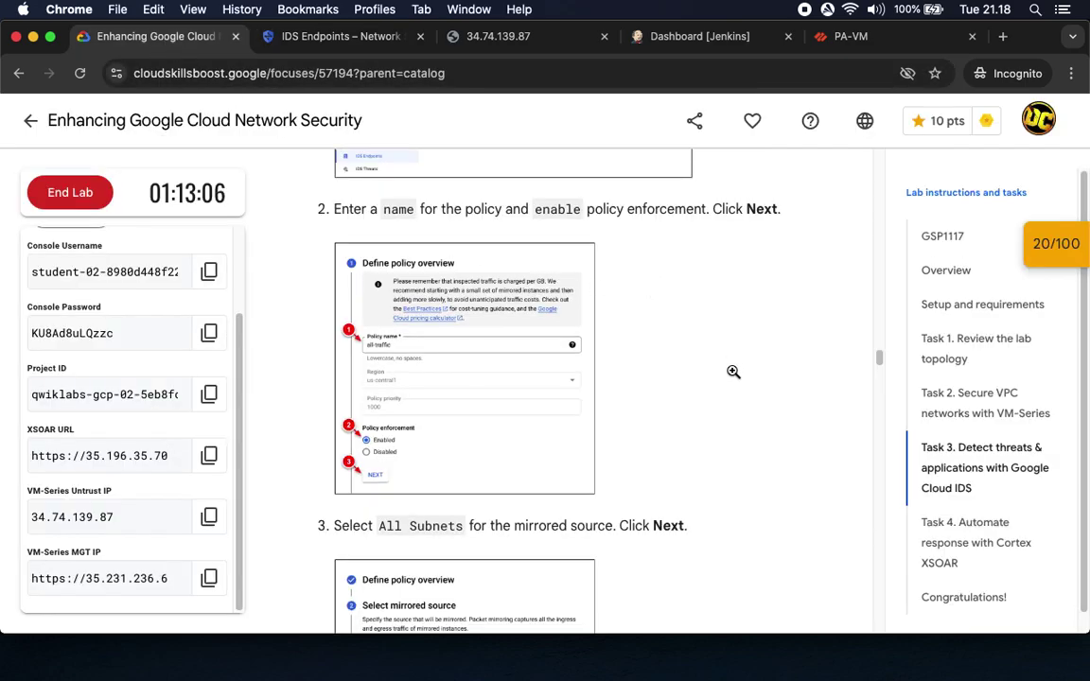
pyautogui.scroll(-5, 732, 372)
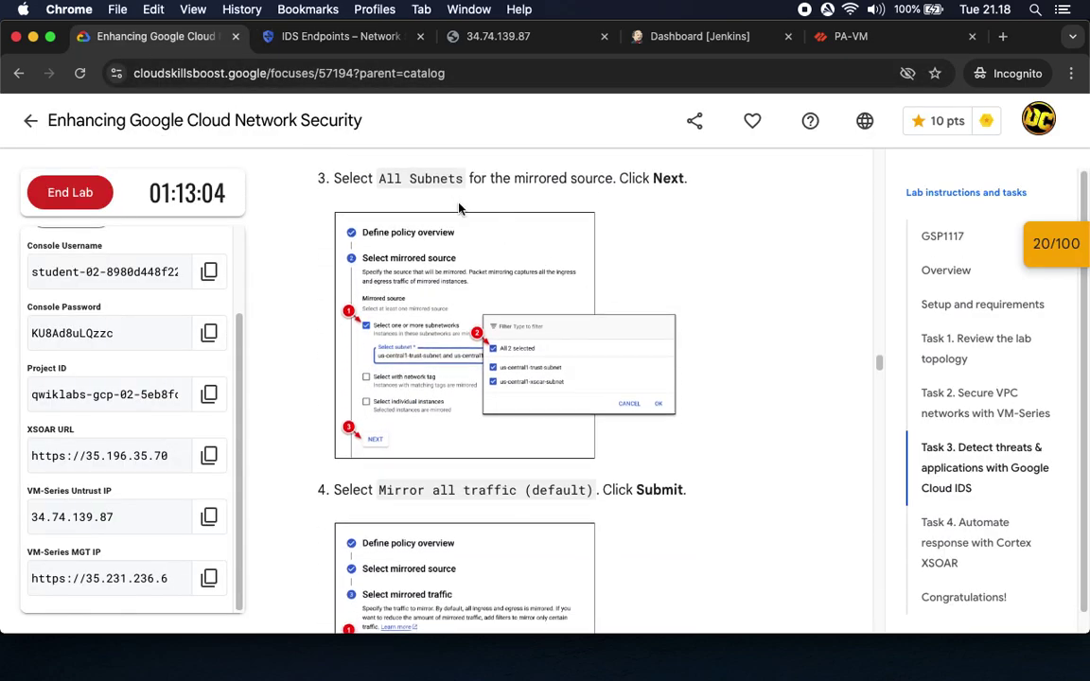
pyautogui.click(342, 38)
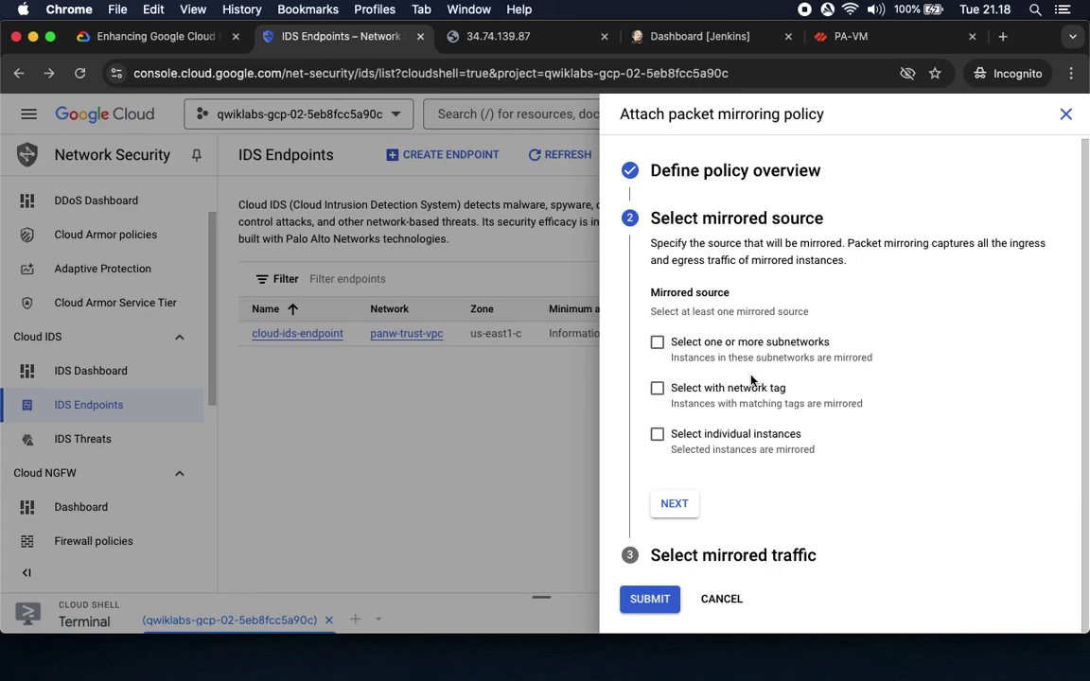
pyautogui.click(172, 46)
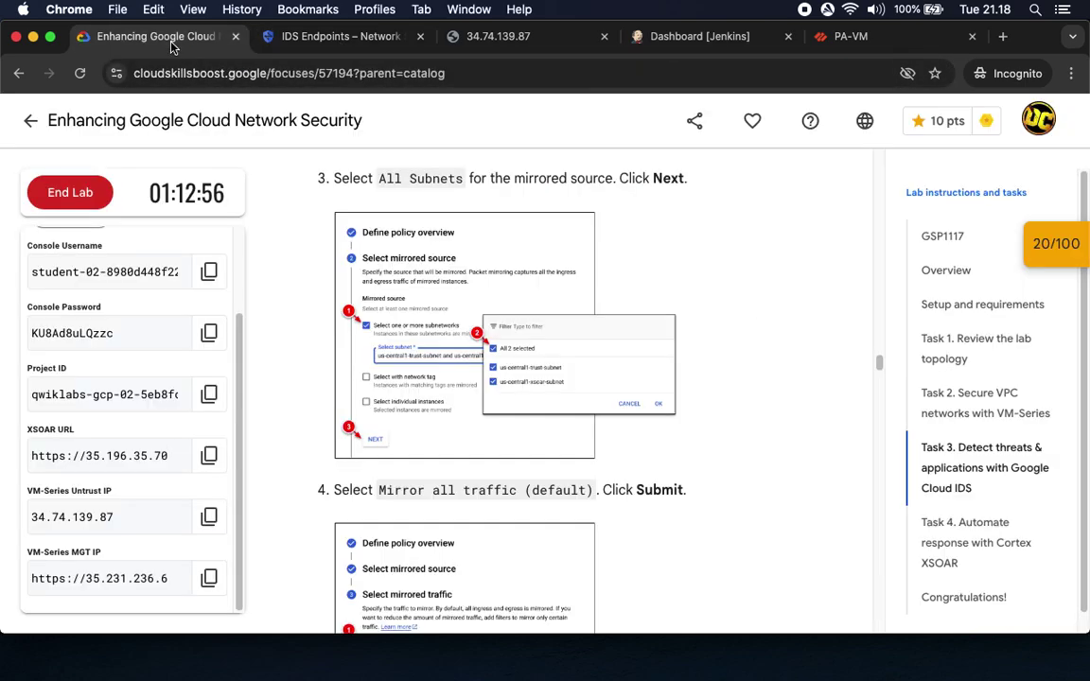
pyautogui.click(416, 360)
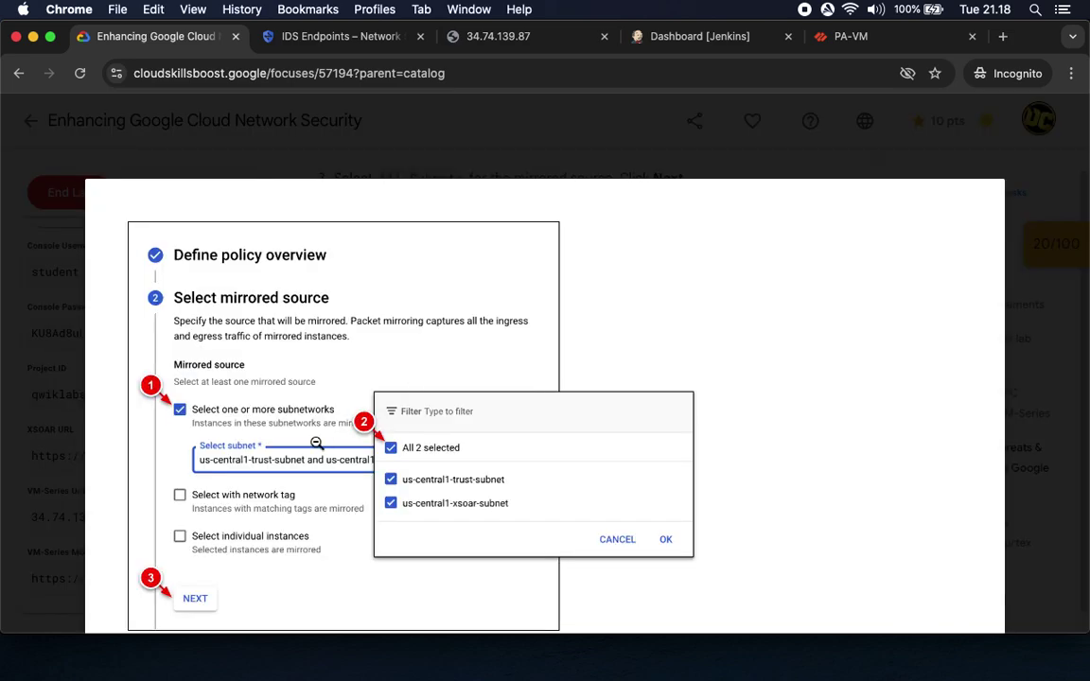
pyautogui.click(657, 358)
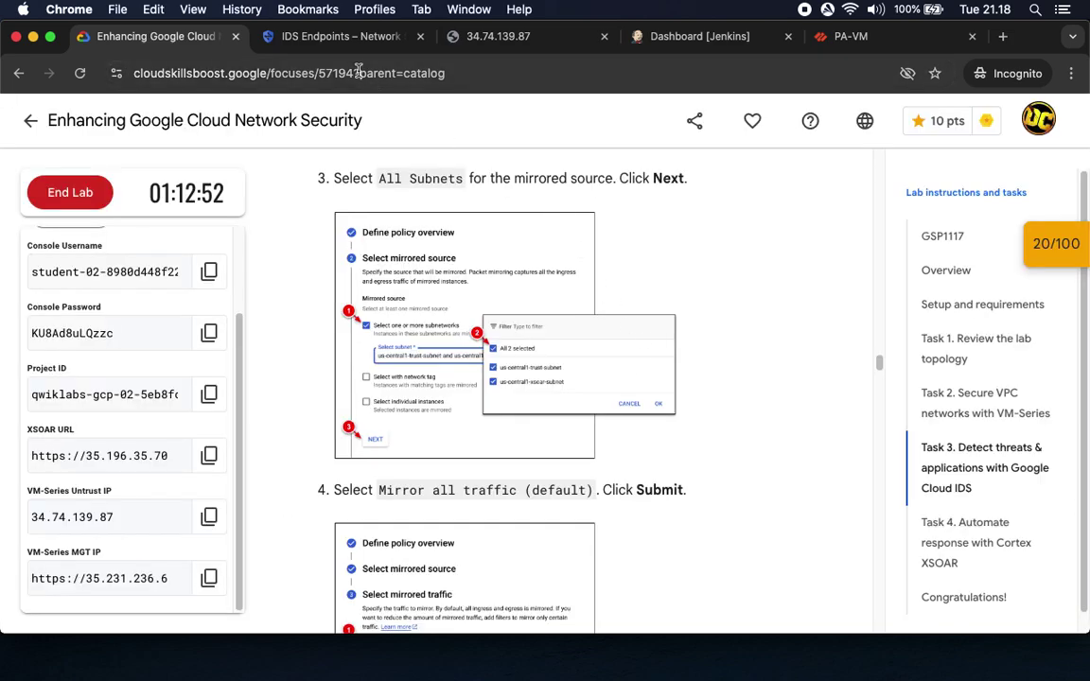
# Set the policy's mirrored source in the console to all subnets, us-east1-trust-subnet and us-east1-xsoar-subnet, and continue to mirrored traffic
pyautogui.click(338, 38)
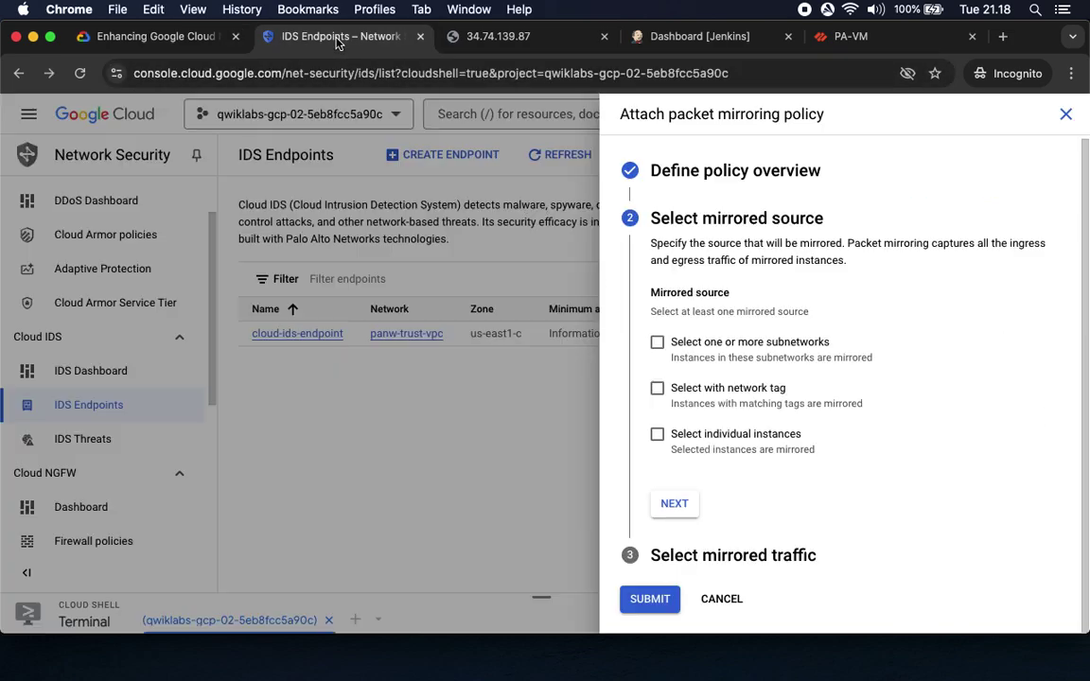
pyautogui.click(657, 342)
pyautogui.click(154, 38)
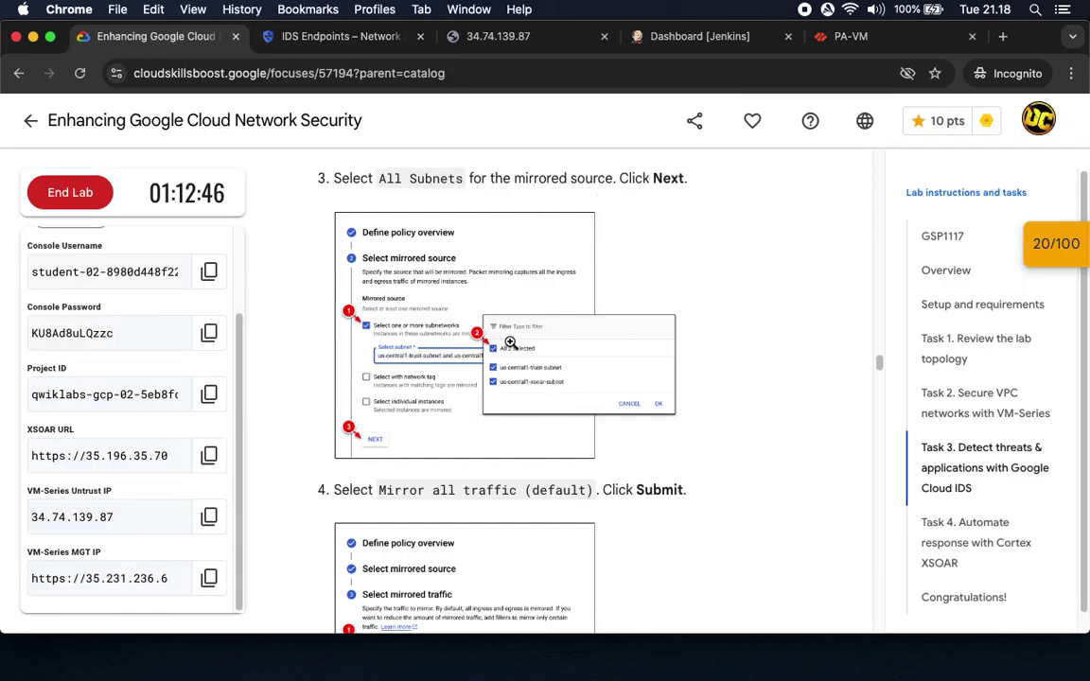
pyautogui.click(341, 38)
pyautogui.click(735, 399)
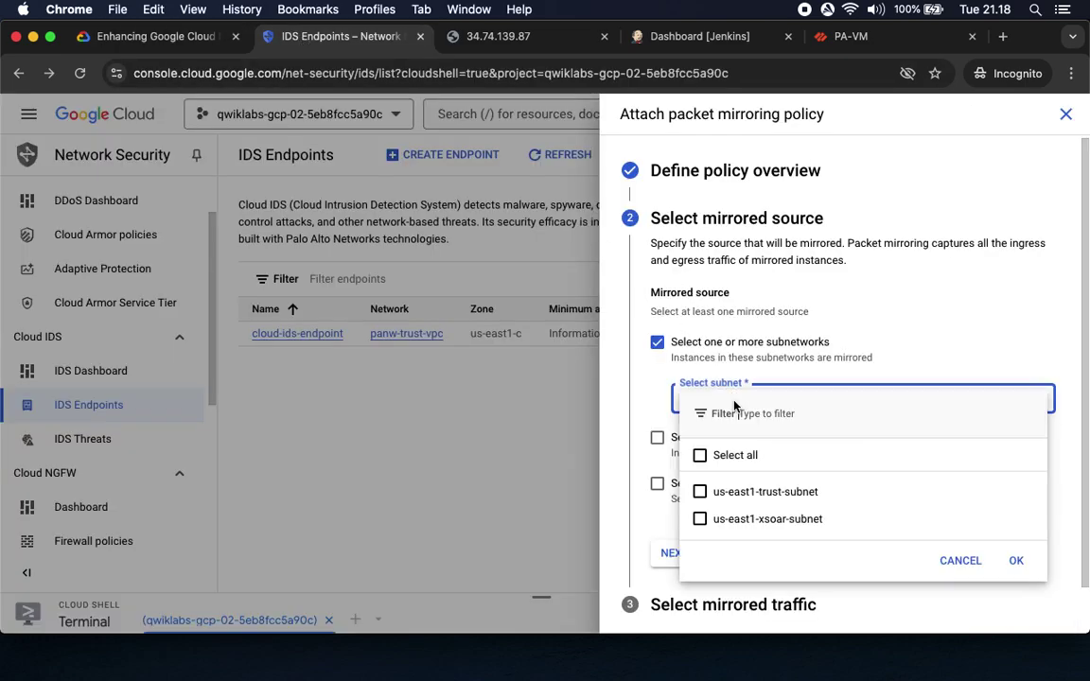
pyautogui.click(699, 455)
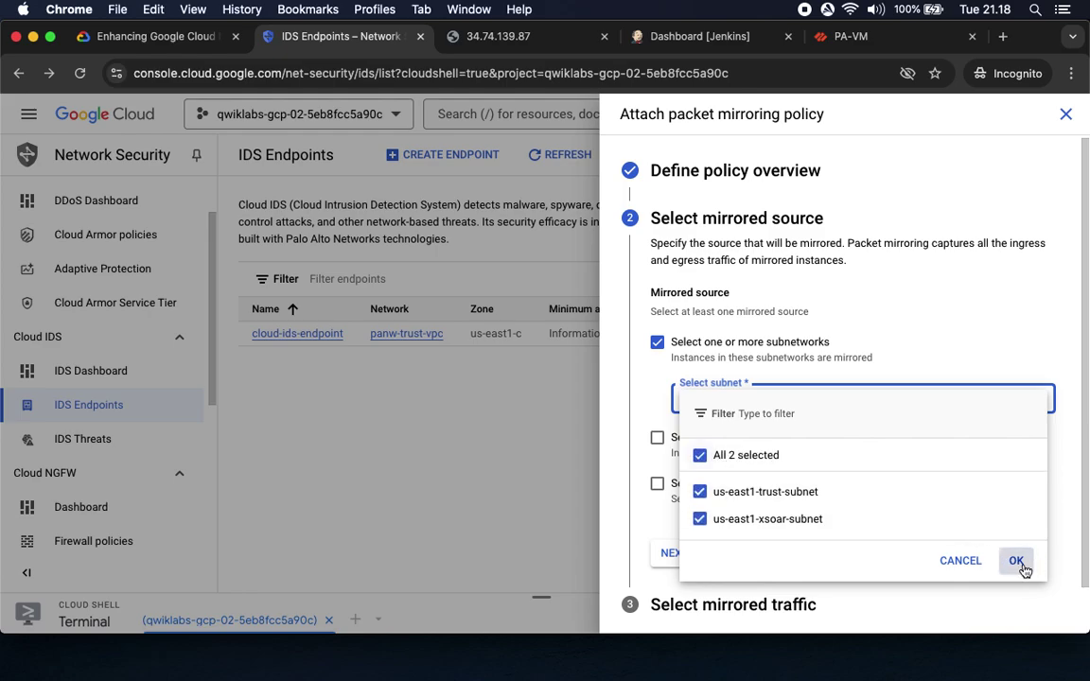
pyautogui.click(1020, 560)
pyautogui.click(673, 554)
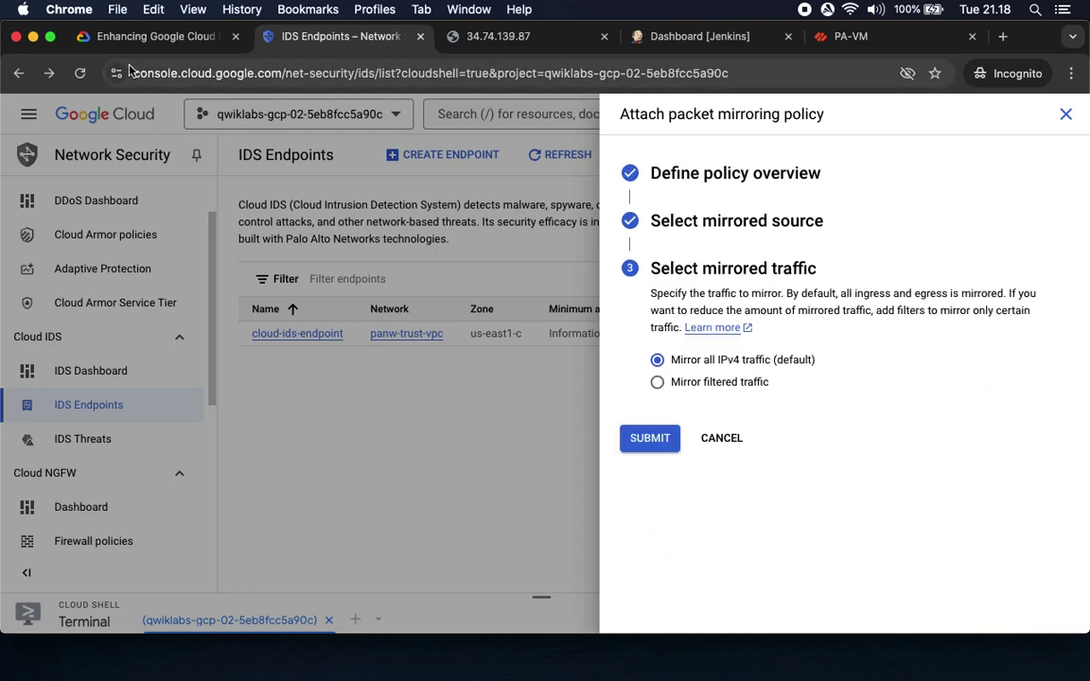
# Check the lab's mirrored traffic instruction and submit the policy in the console with the option Mirror all IPv4 traffic (default)
pyautogui.click(156, 36)
pyautogui.scroll(-4, 539, 438)
pyautogui.scroll(-1, 539, 438)
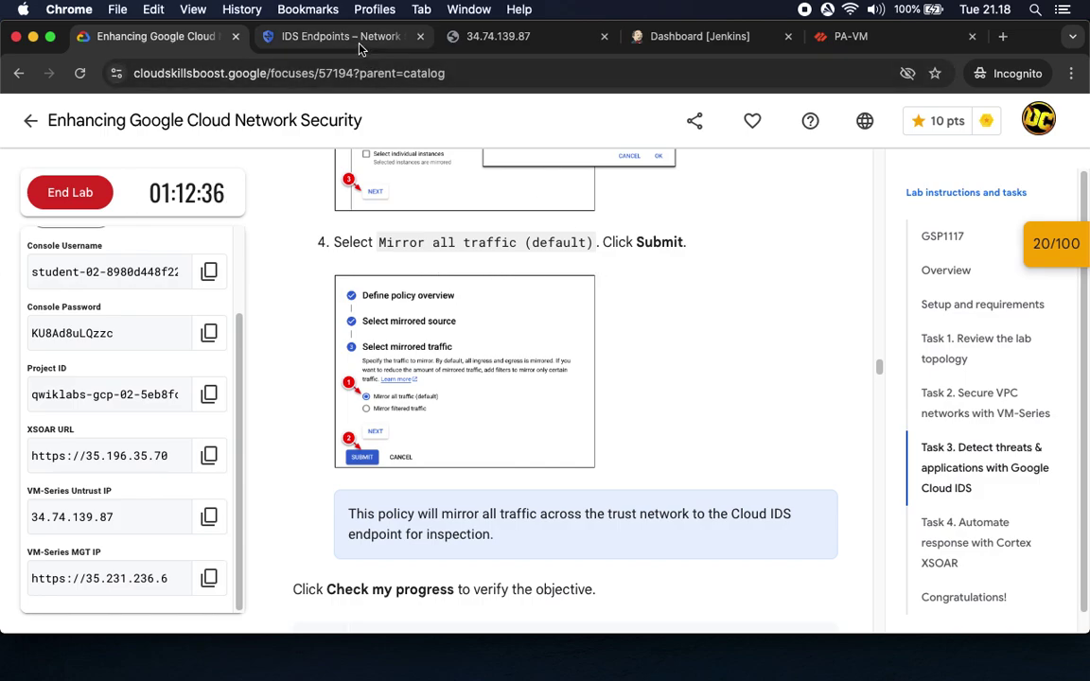
pyautogui.click(326, 38)
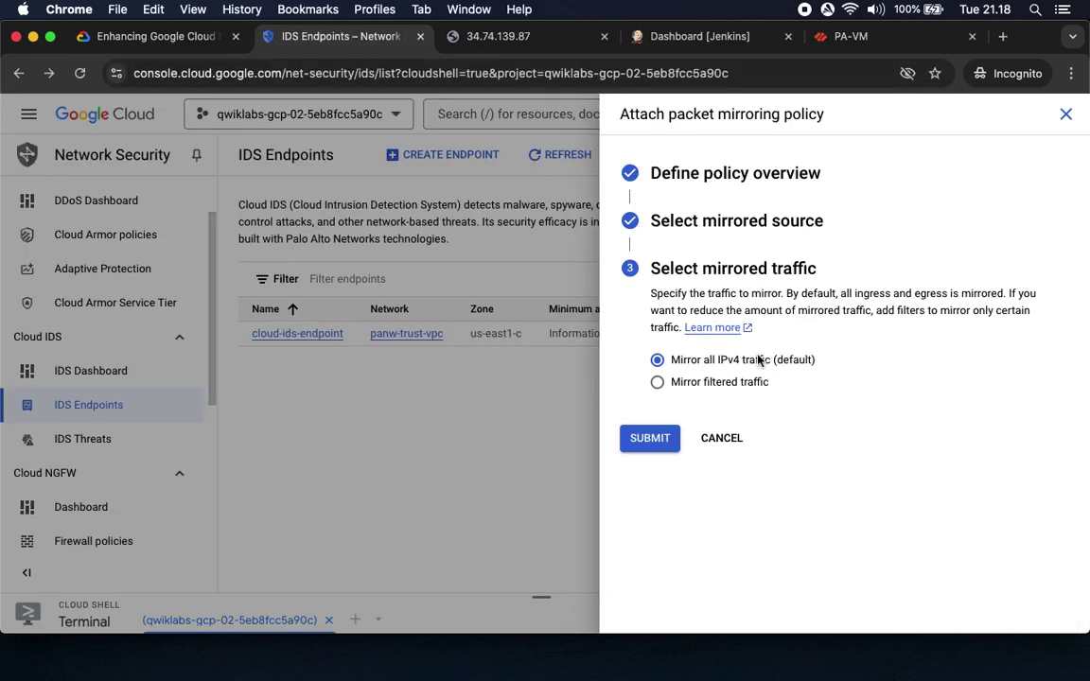
pyautogui.click(143, 38)
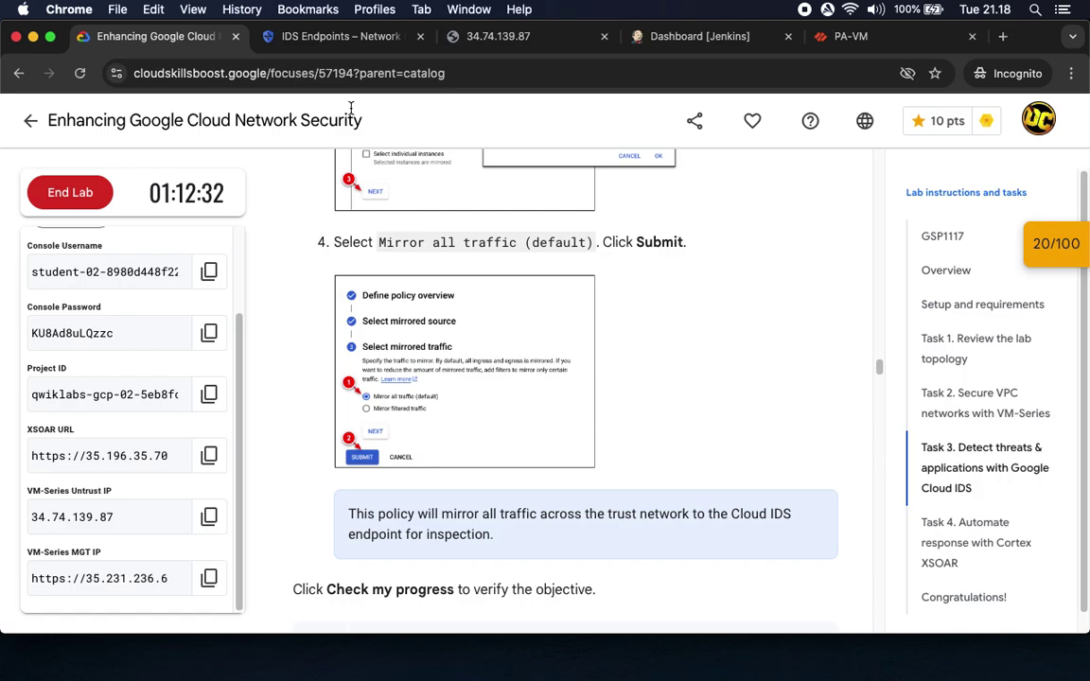
pyautogui.click(297, 40)
pyautogui.click(648, 439)
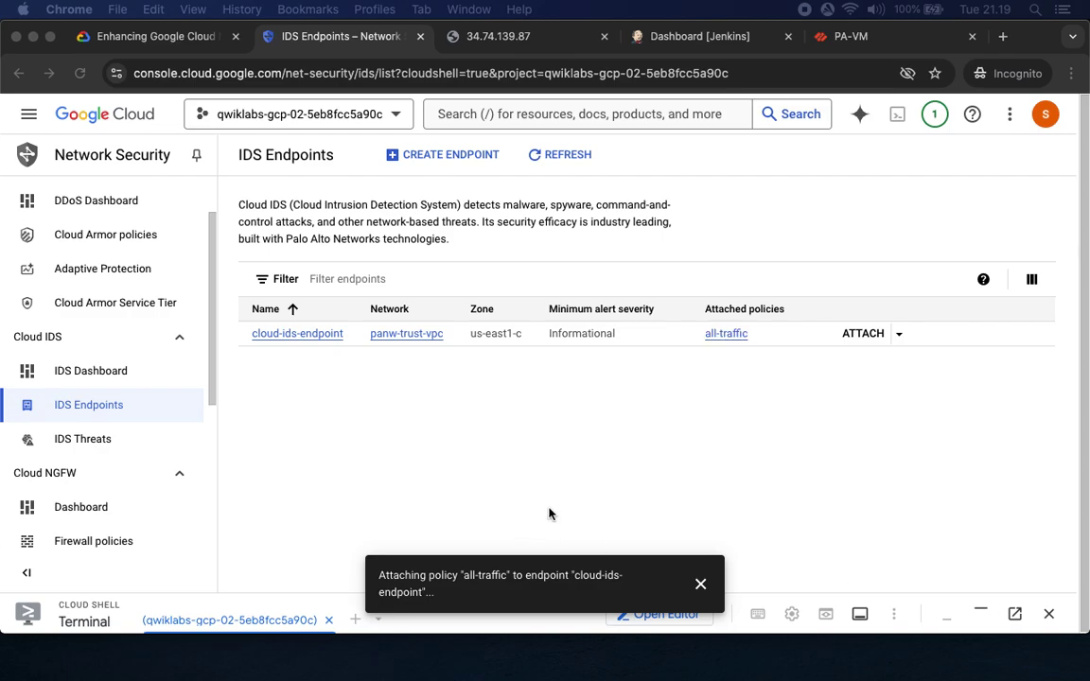
# Return to the lab page and check the progress of the objective Configure a traffic mirroring policy
pyautogui.click(135, 37)
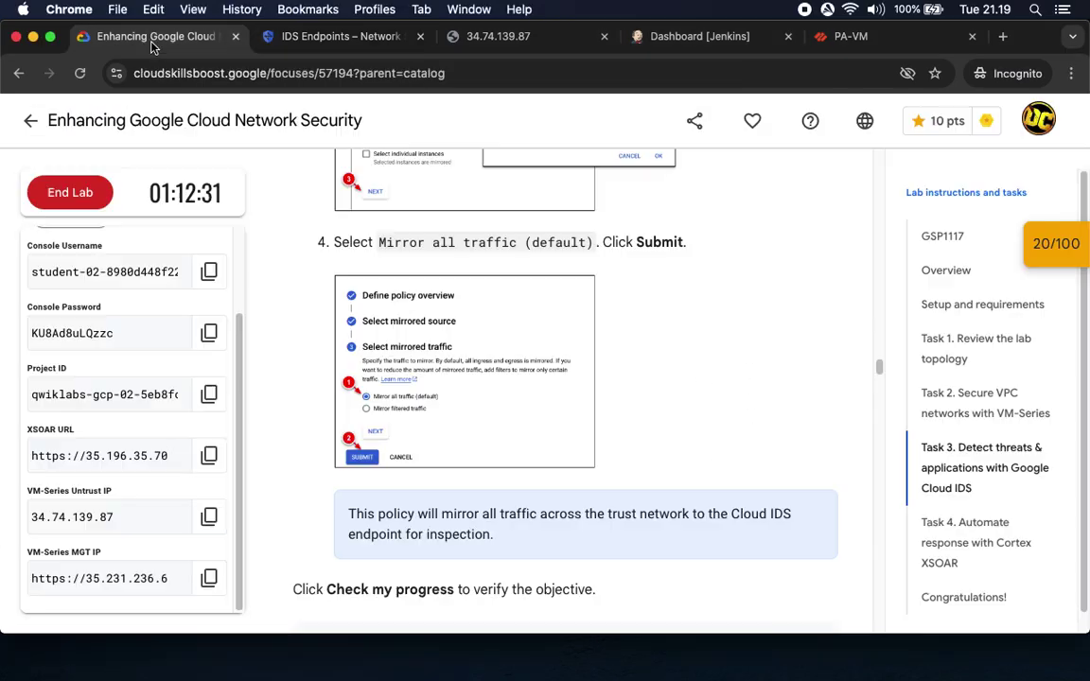
pyautogui.scroll(-2, 487, 424)
pyautogui.scroll(-3, 487, 423)
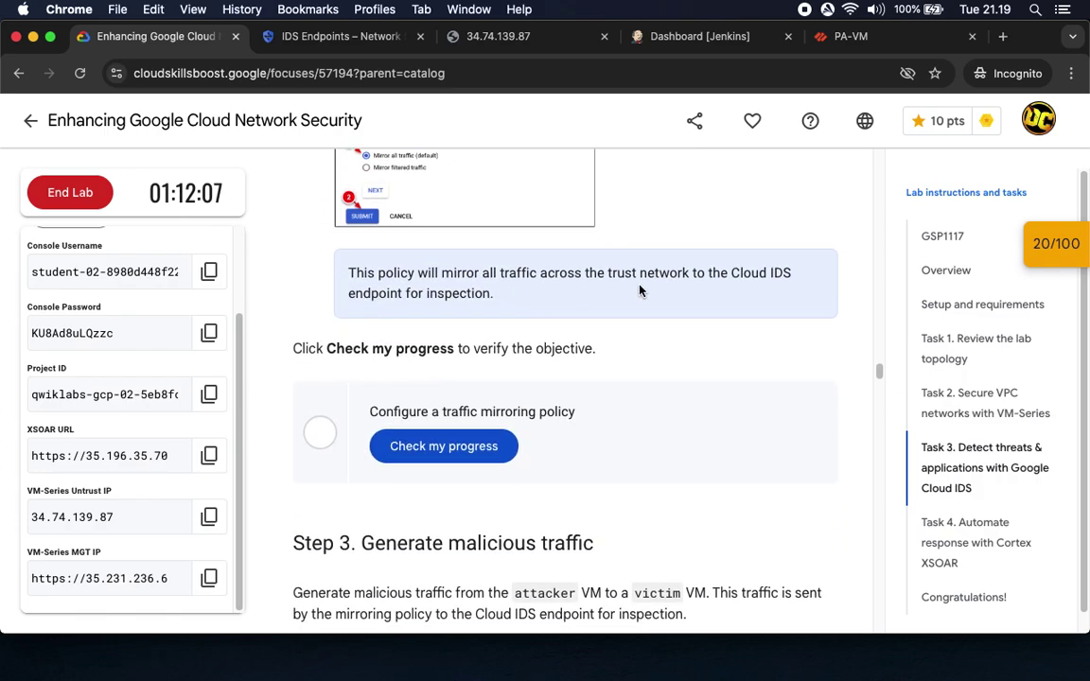
pyautogui.click(435, 444)
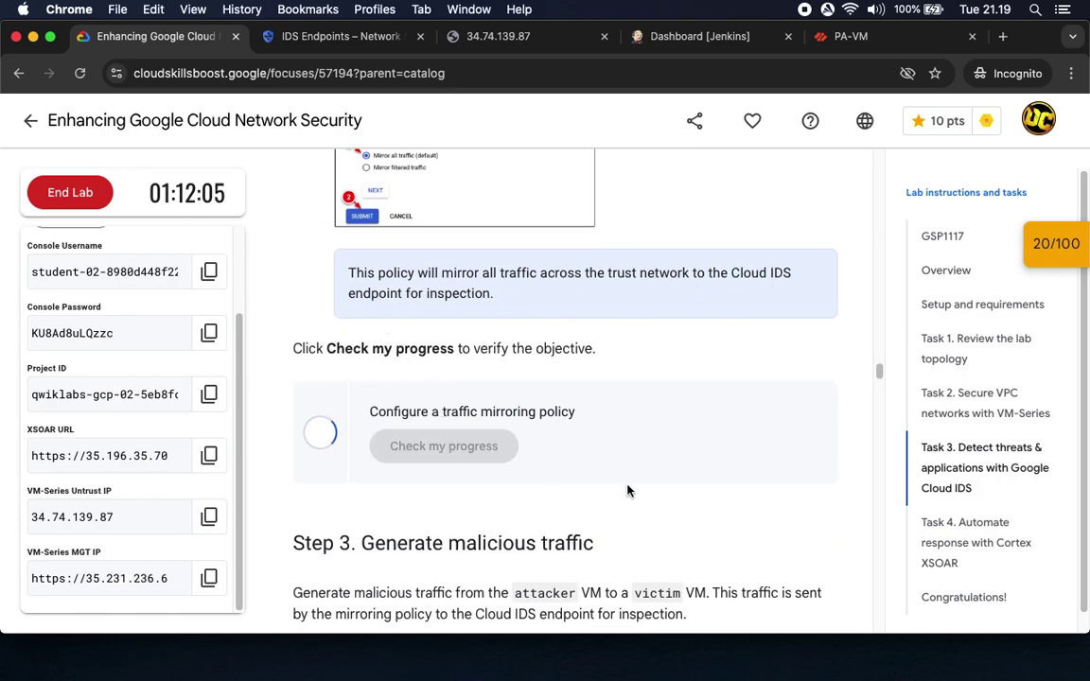
pyautogui.scroll(-3, 627, 491)
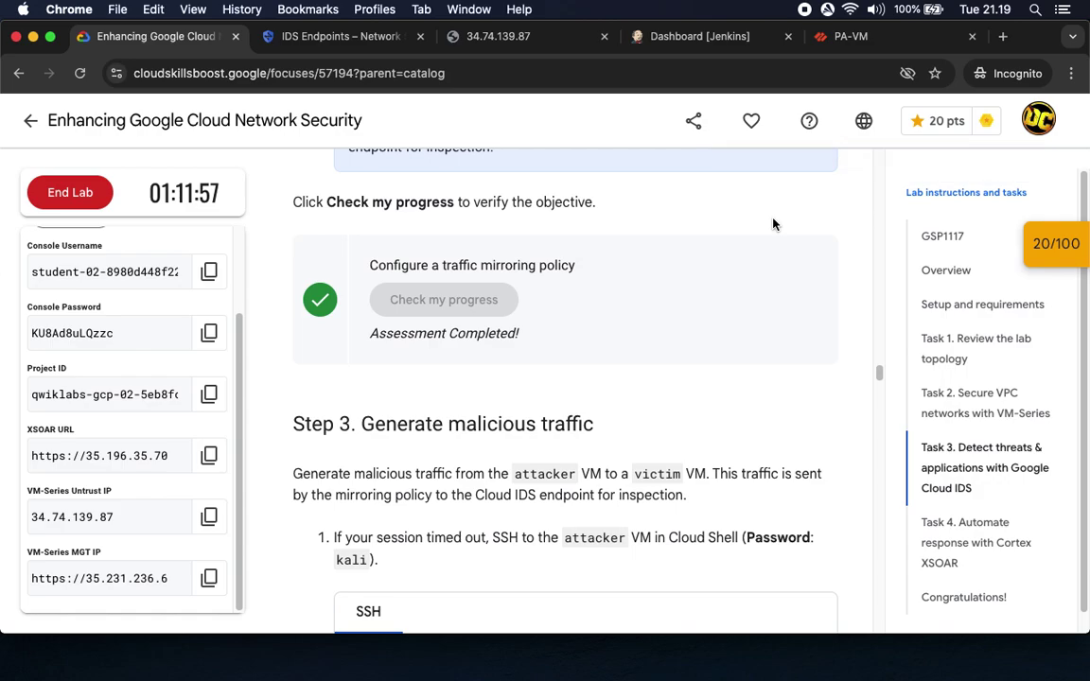
# Recheck the traffic mirroring policy objective in the lab's Checkpoints list and close the list
pyautogui.click(1037, 240)
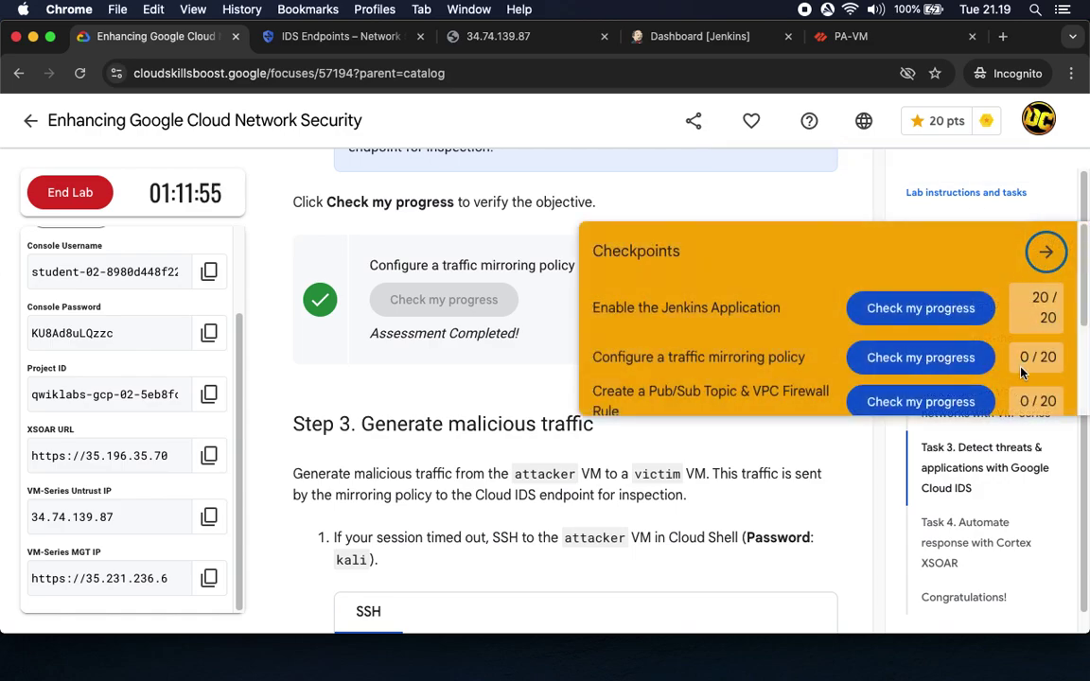
pyautogui.click(946, 360)
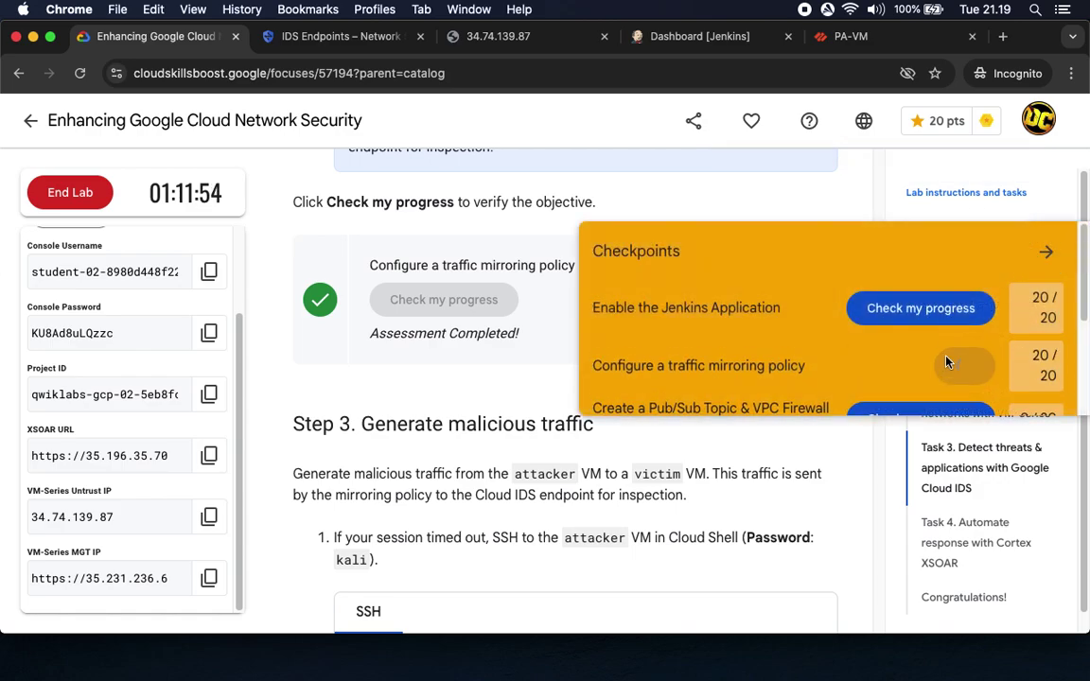
pyautogui.click(1046, 250)
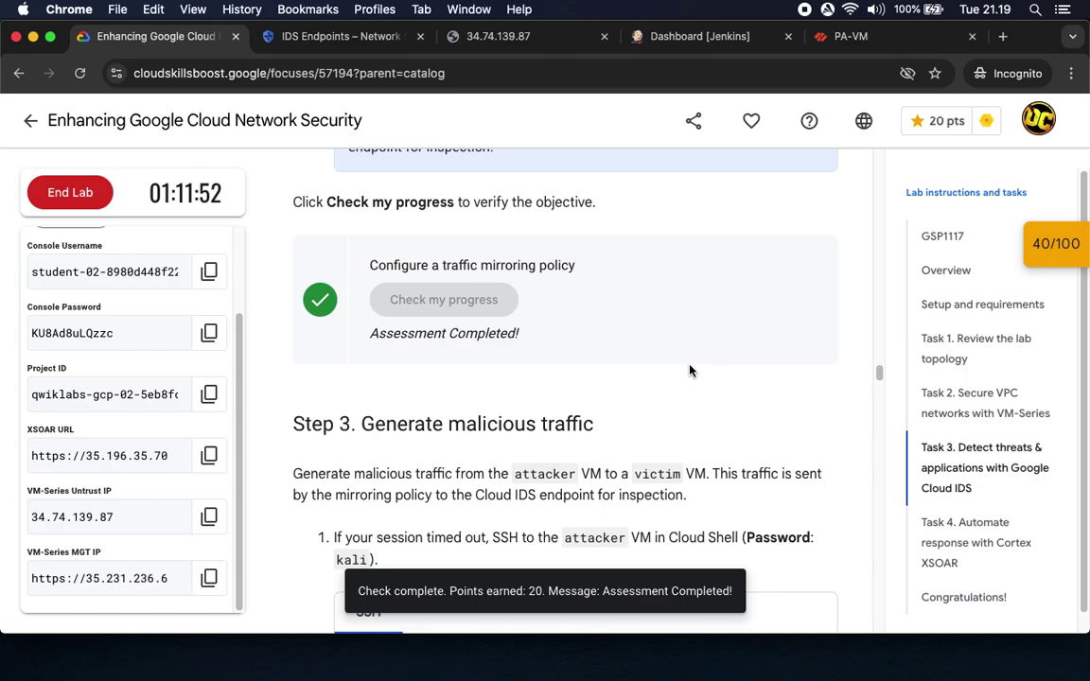
pyautogui.scroll(-3, 690, 371)
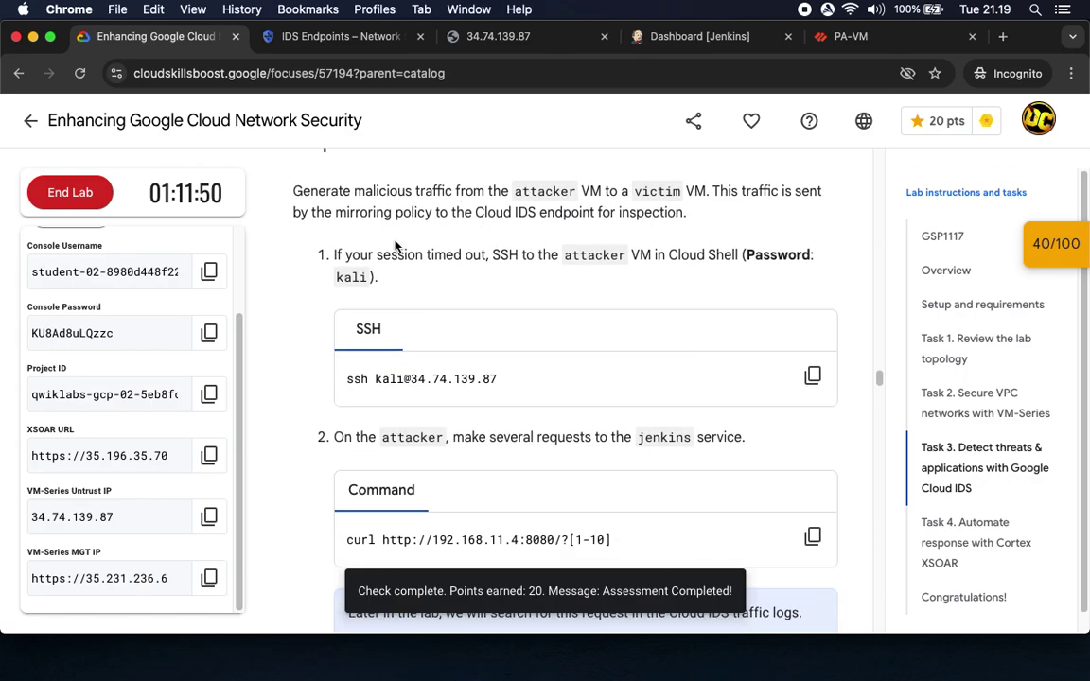
pyautogui.scroll(-2, 398, 274)
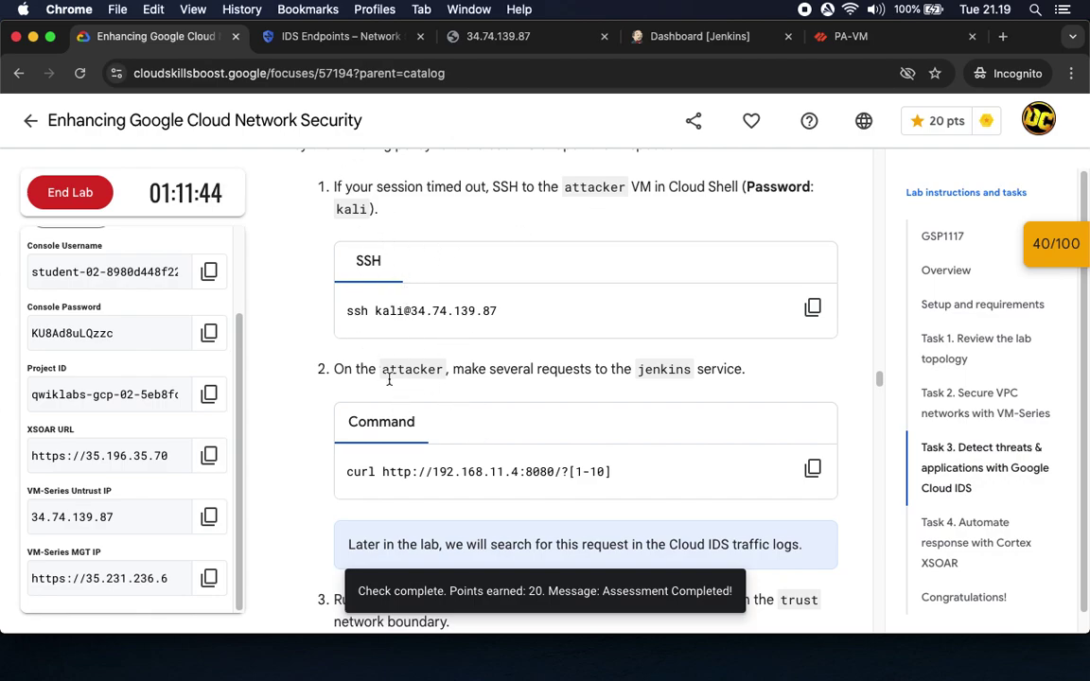
pyautogui.scroll(-4, 388, 378)
pyautogui.click(812, 338)
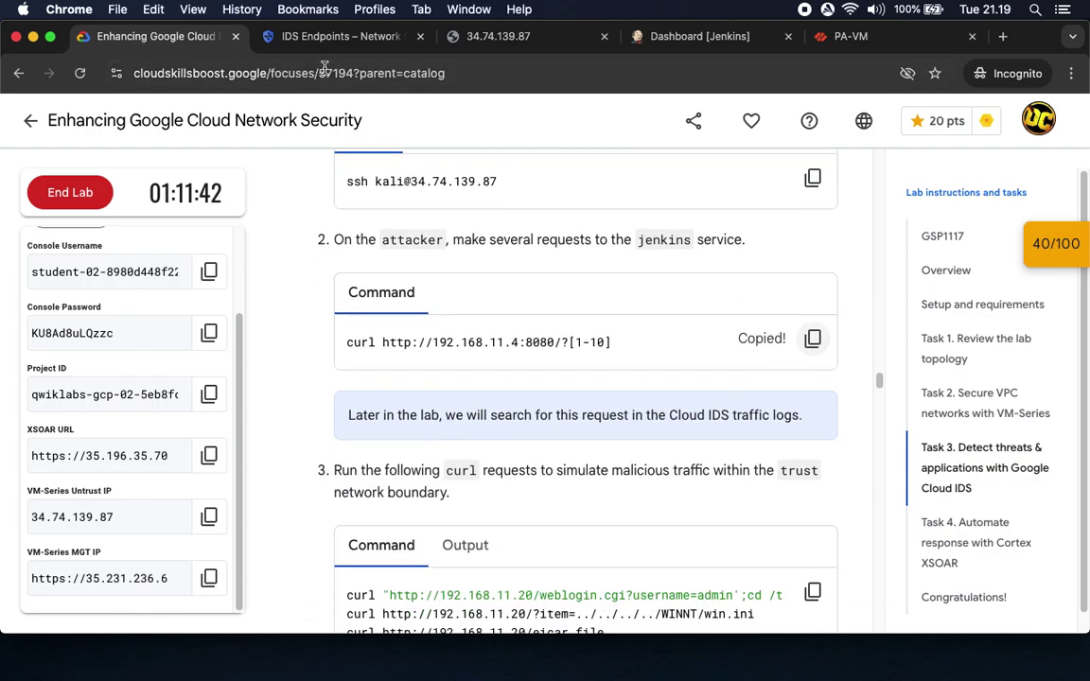
pyautogui.click(298, 40)
pyautogui.click(700, 584)
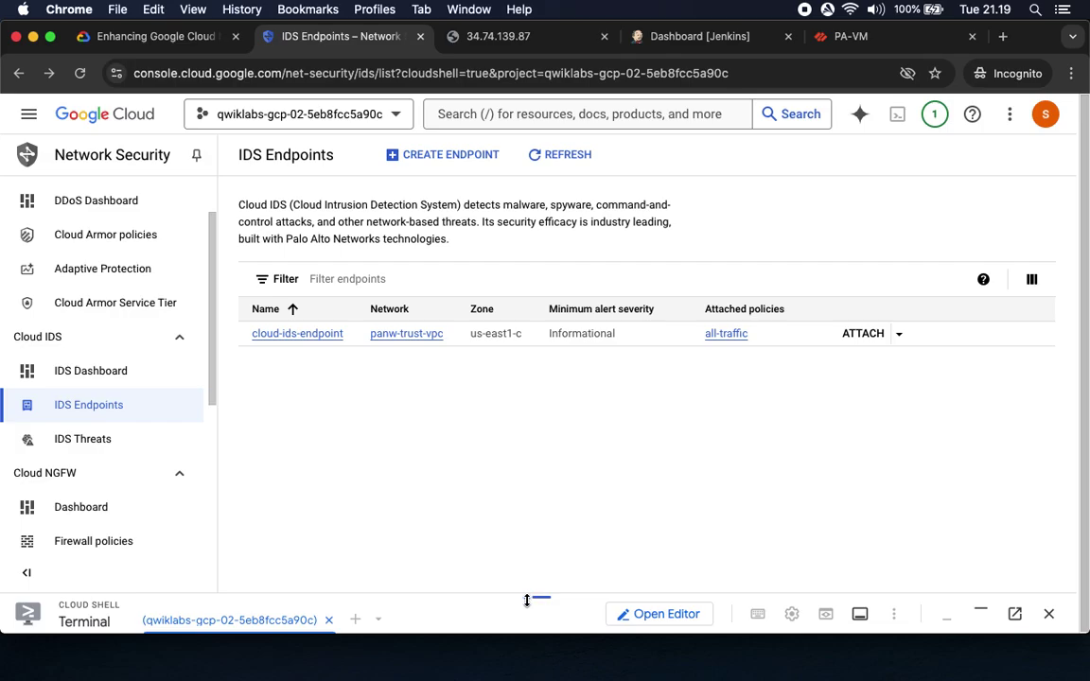
pyautogui.moveTo(527, 600); pyautogui.dragTo(513, 231)
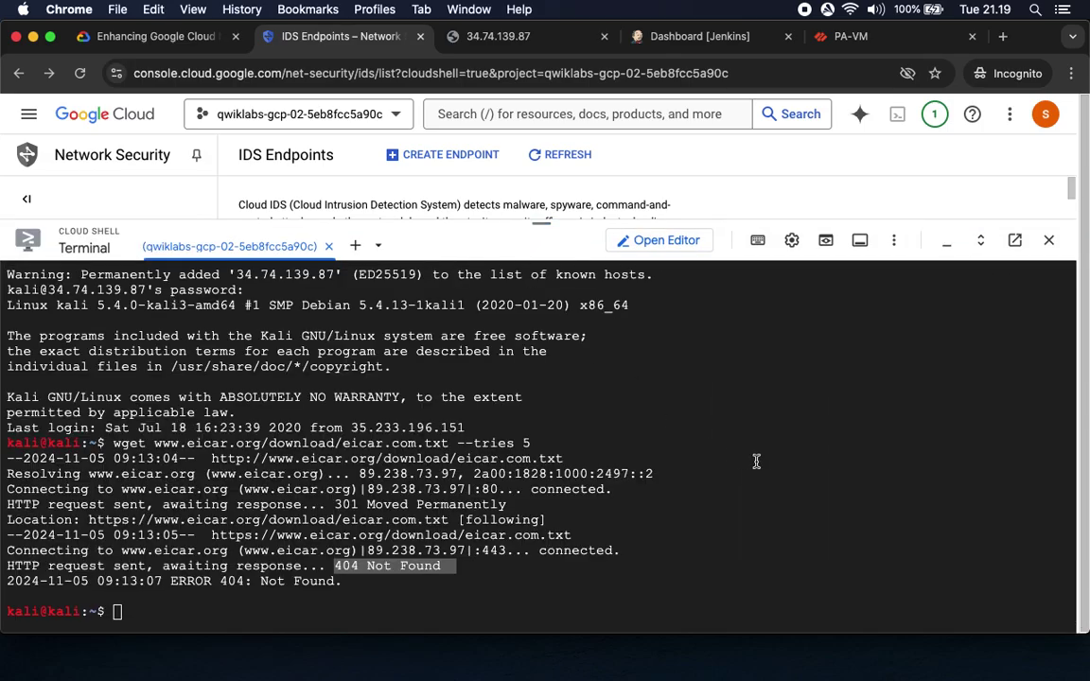
pyautogui.click(793, 454)
pyautogui.press('super+v')
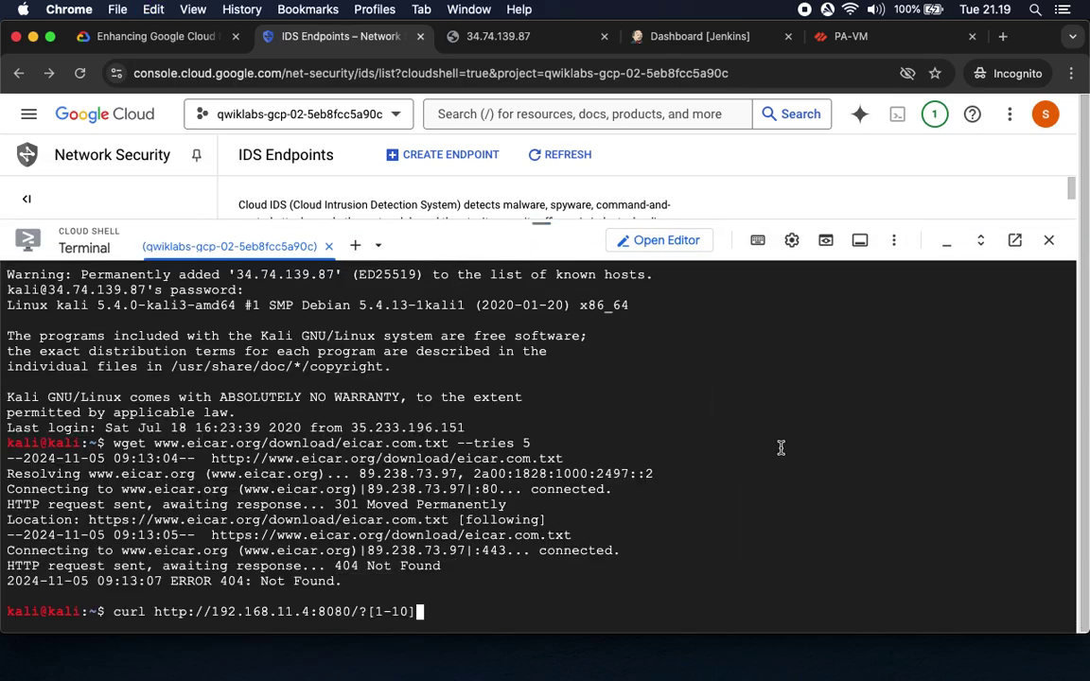
pyautogui.press('Return')
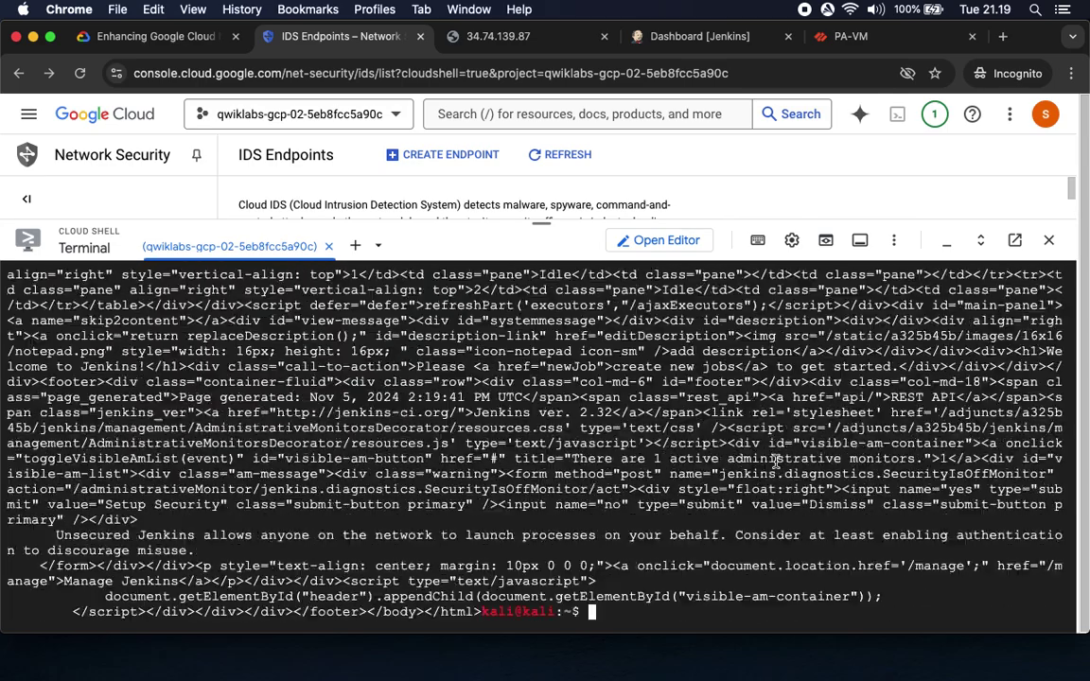
# Return to the lab page and read the Cloud IDS traffic log note and the curl requests that simulate malicious traffic
pyautogui.click(134, 36)
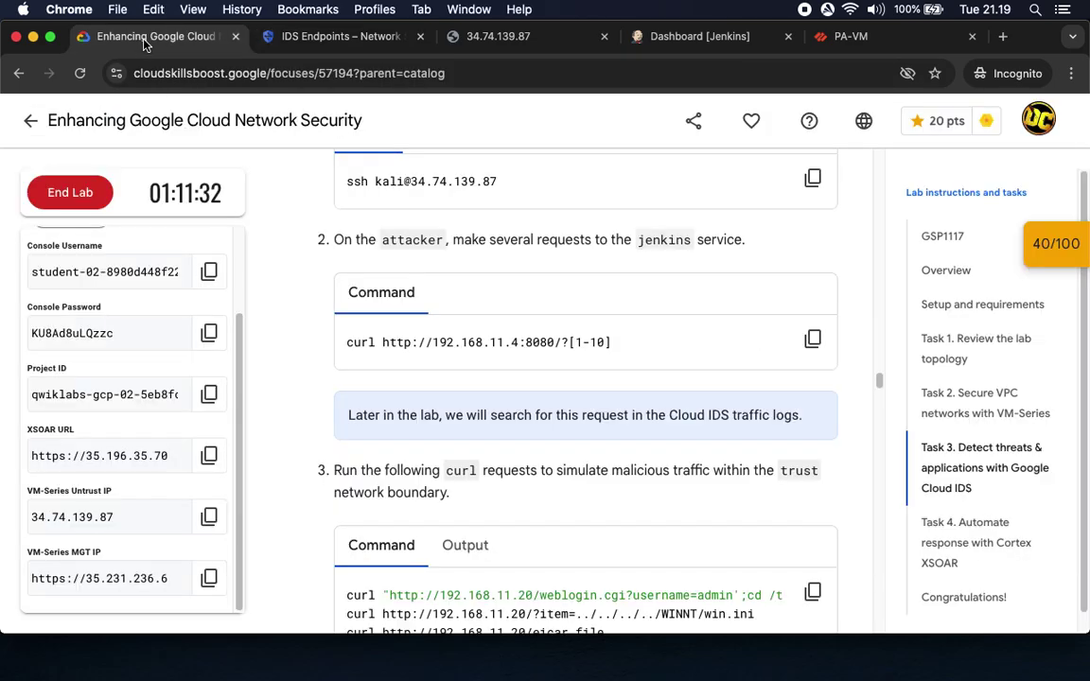
pyautogui.moveTo(420, 414); pyautogui.dragTo(795, 413)
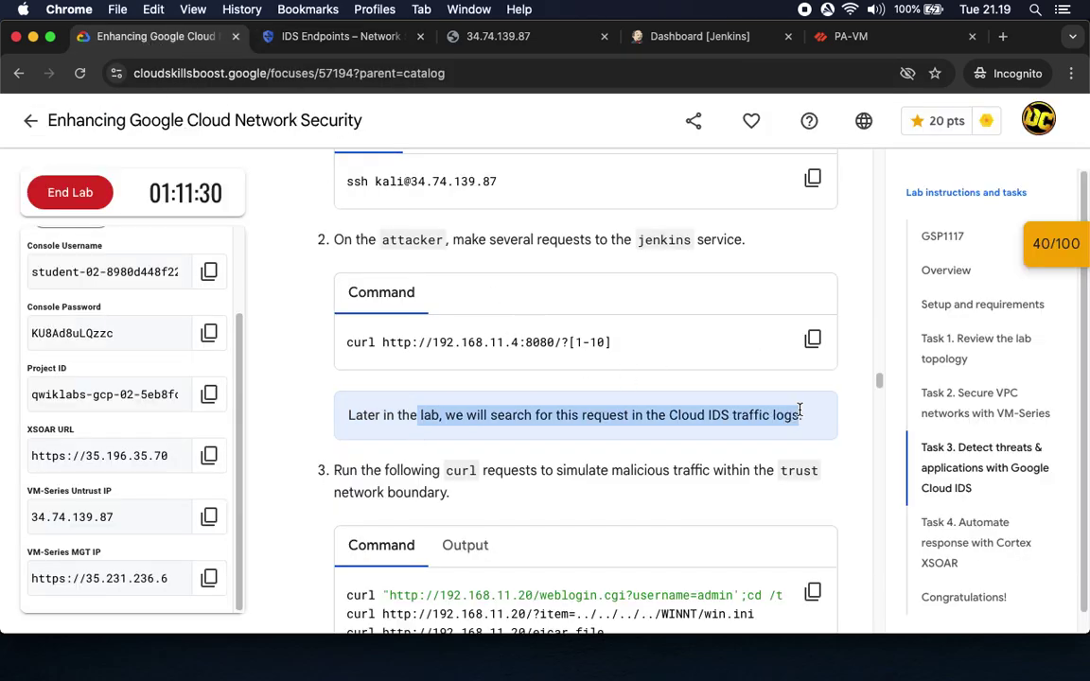
pyautogui.scroll(-4, 619, 487)
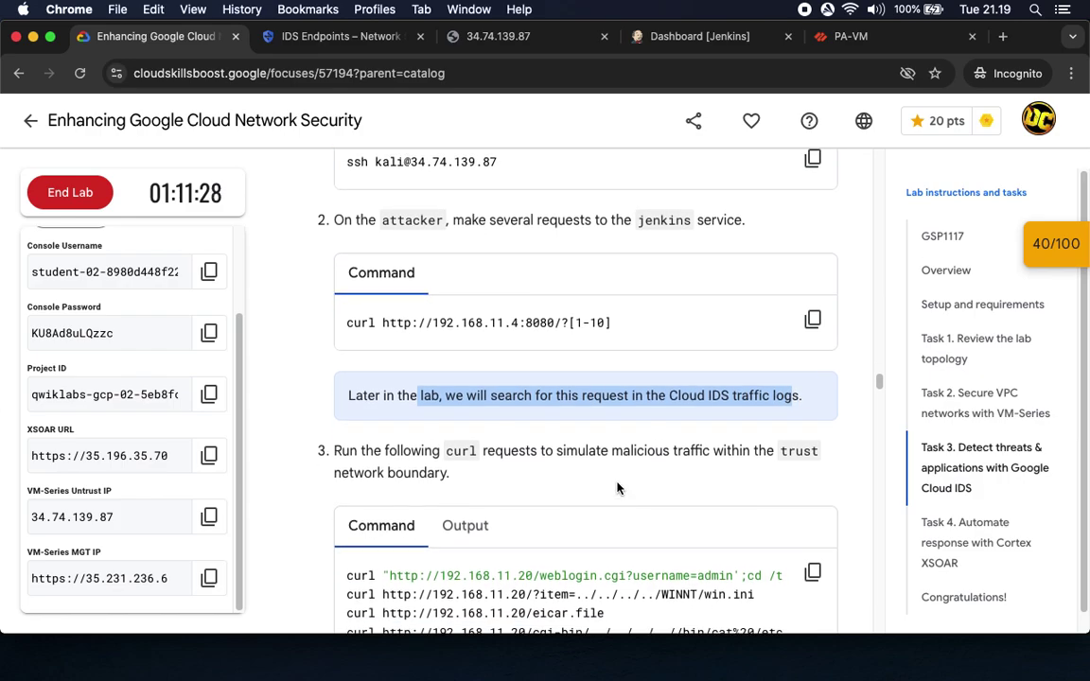
pyautogui.scroll(-3, 617, 483)
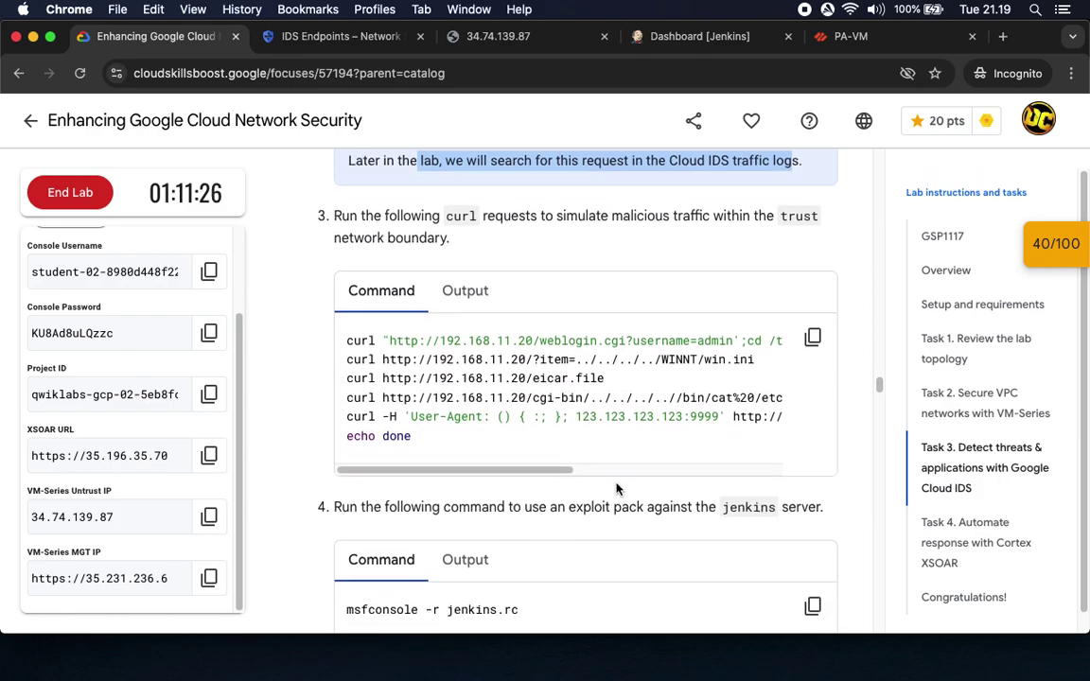
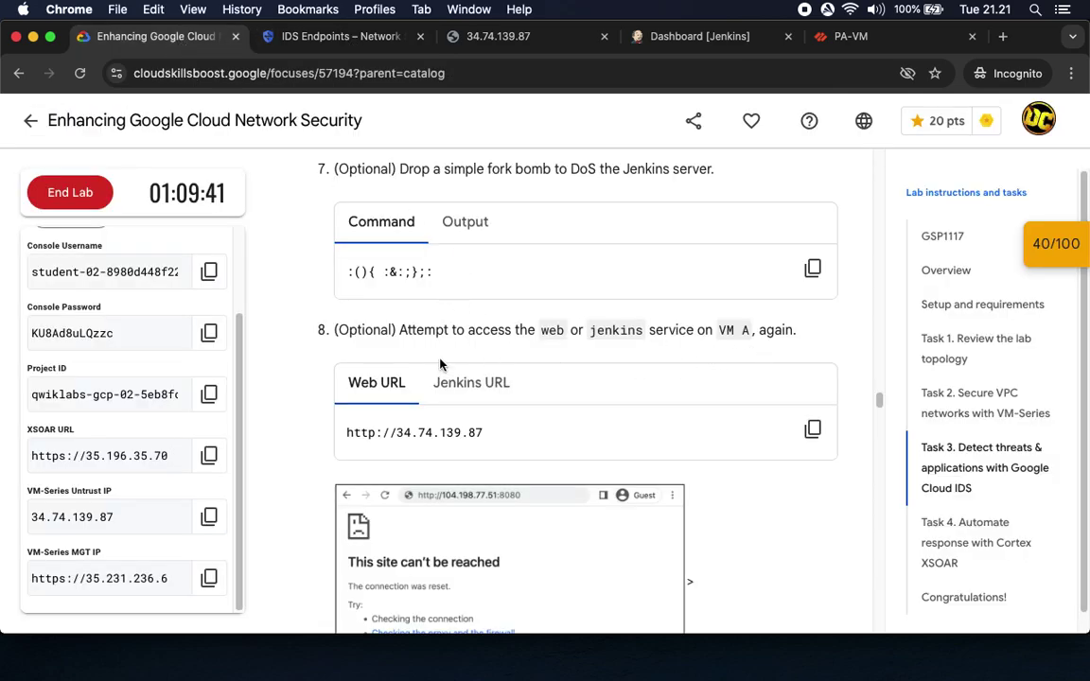
# Read the lab's optional instruction on accessing the web or jenkins service and reload the 34.74.139.87 page
pyautogui.scroll(-3, 433, 445)
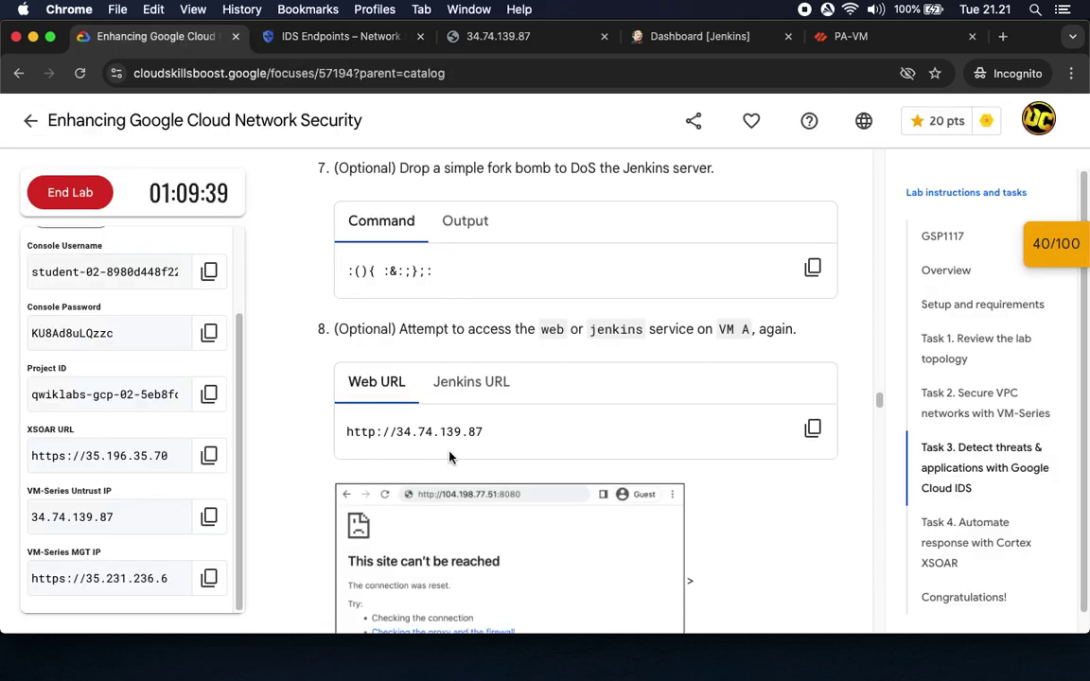
pyautogui.scroll(-1, 449, 454)
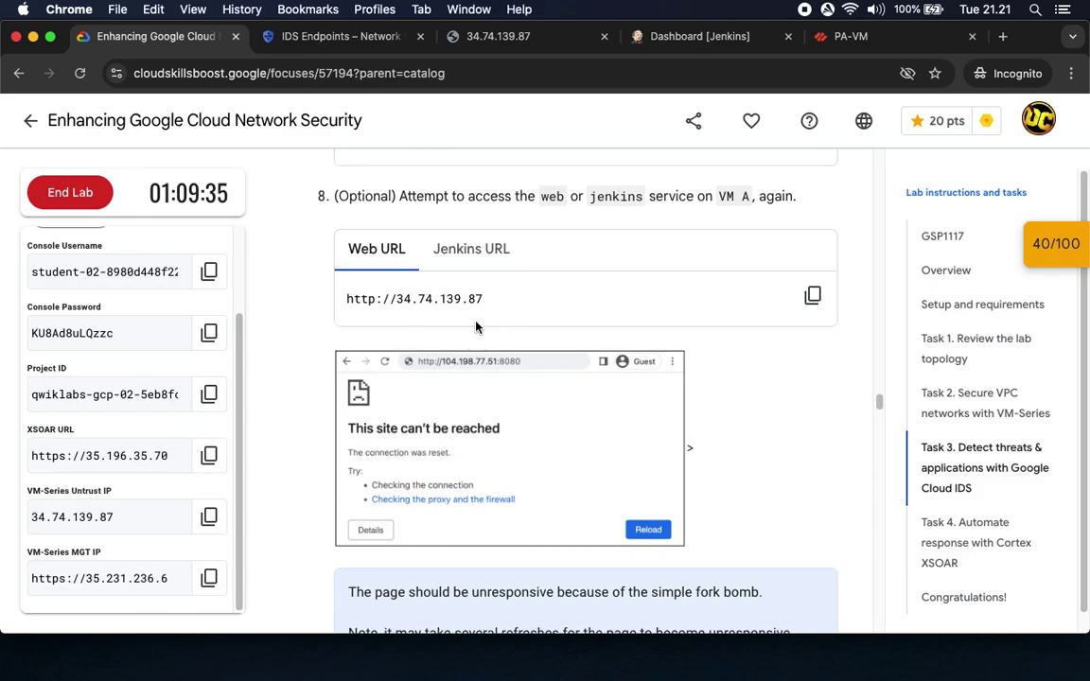
pyautogui.click(527, 37)
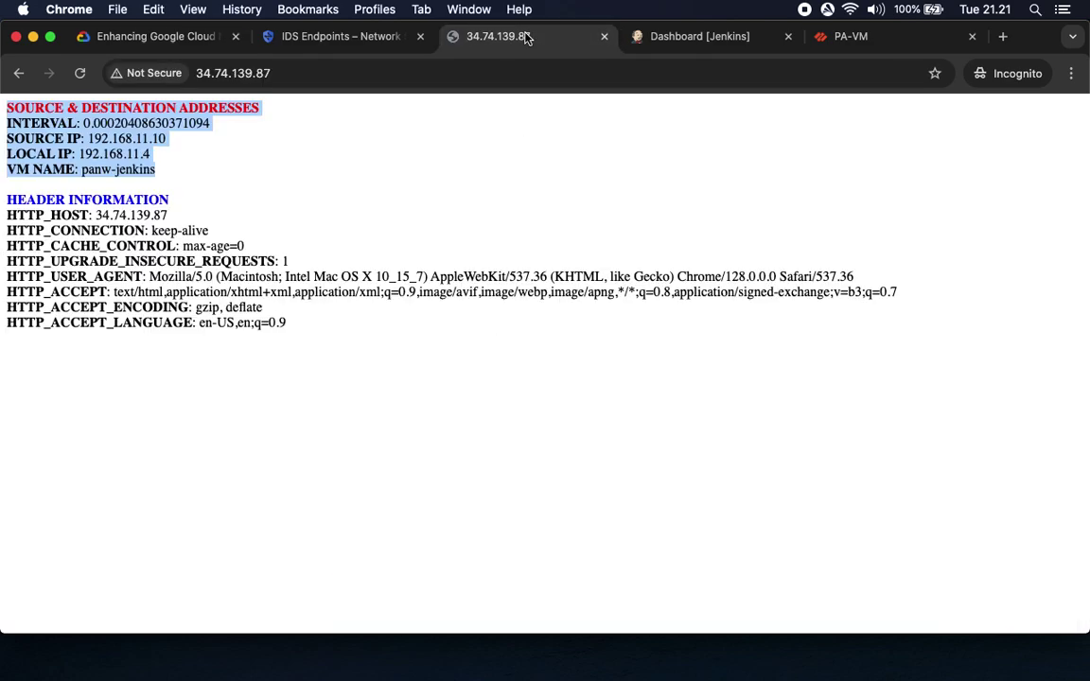
pyautogui.click(81, 73)
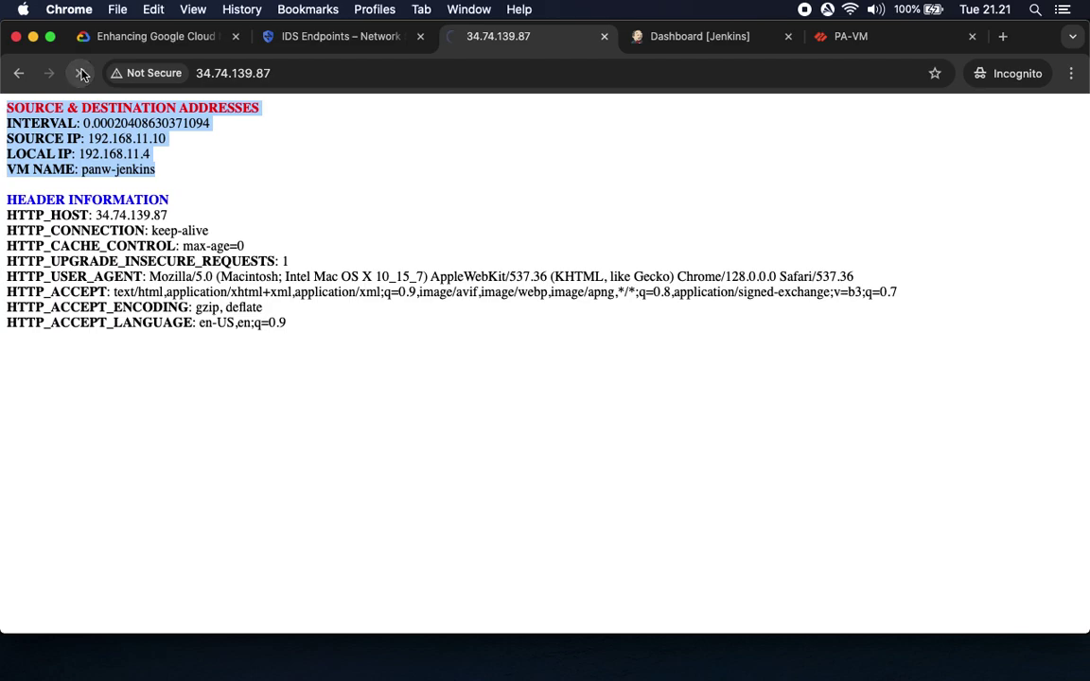
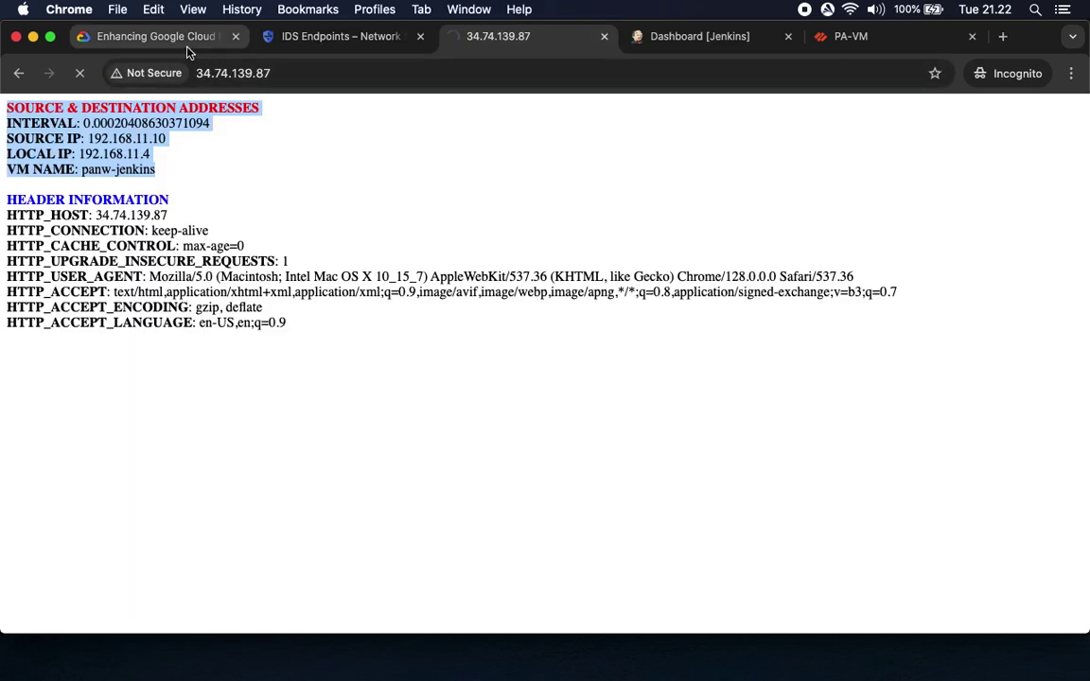
# Return to the lab page and read the note about the fork bomb and refreshing the page several times
pyautogui.click(168, 38)
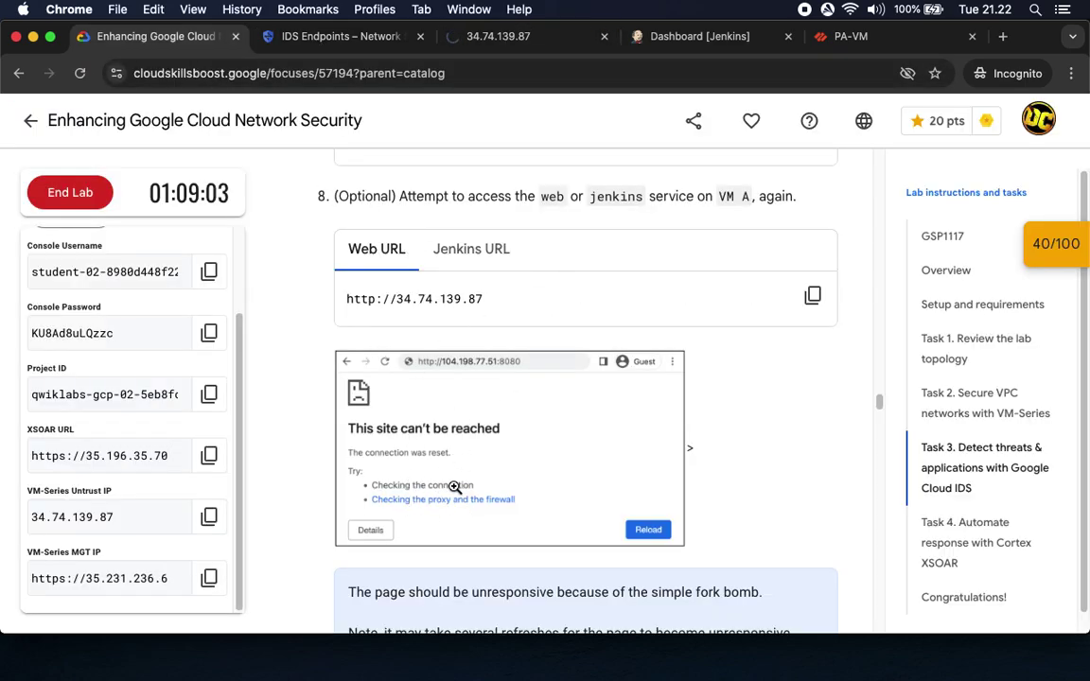
pyautogui.scroll(-3, 438, 492)
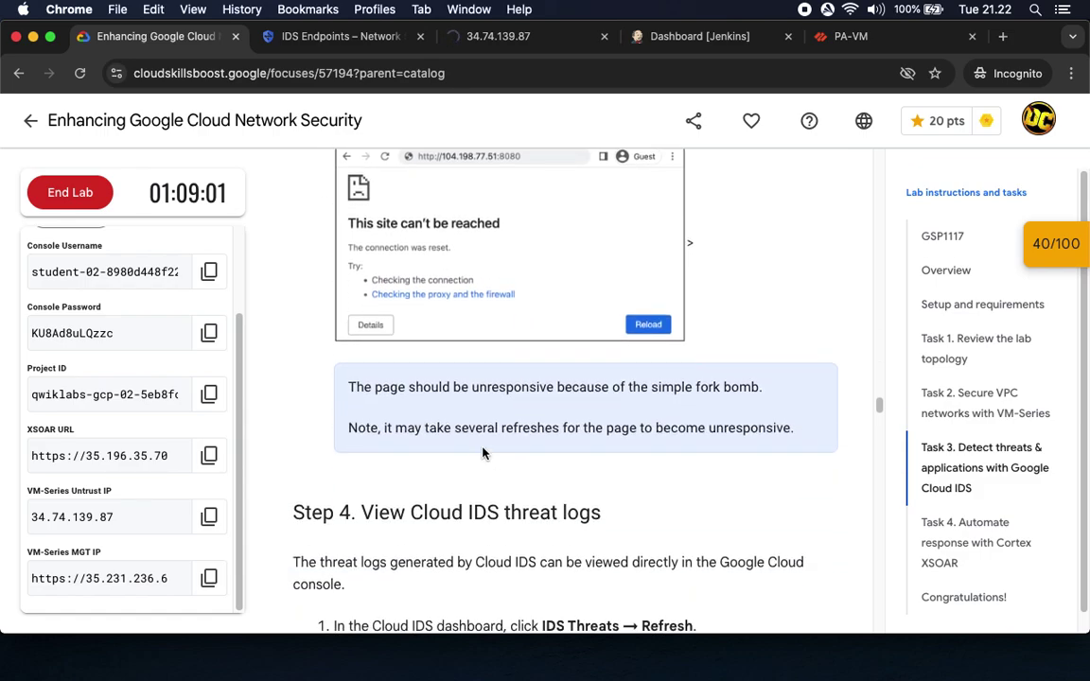
pyautogui.moveTo(715, 411); pyautogui.dragTo(708, 427)
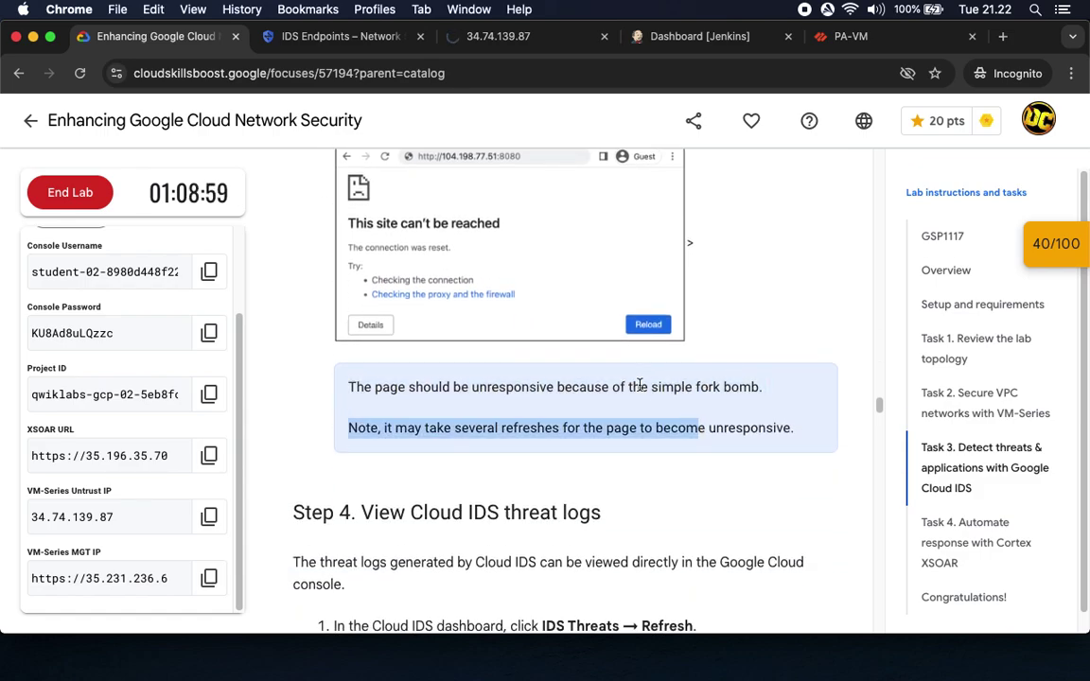
pyautogui.moveTo(640, 387); pyautogui.dragTo(785, 428)
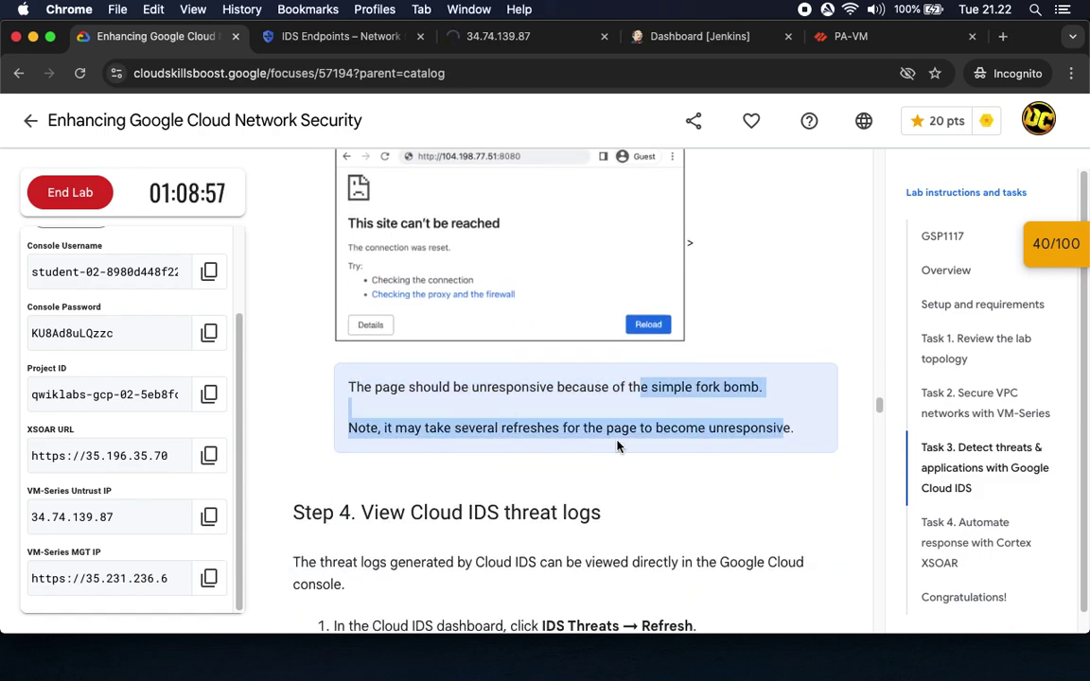
# Request the web service at 34.74.139.87 several more times to test whether it responds
pyautogui.click(507, 36)
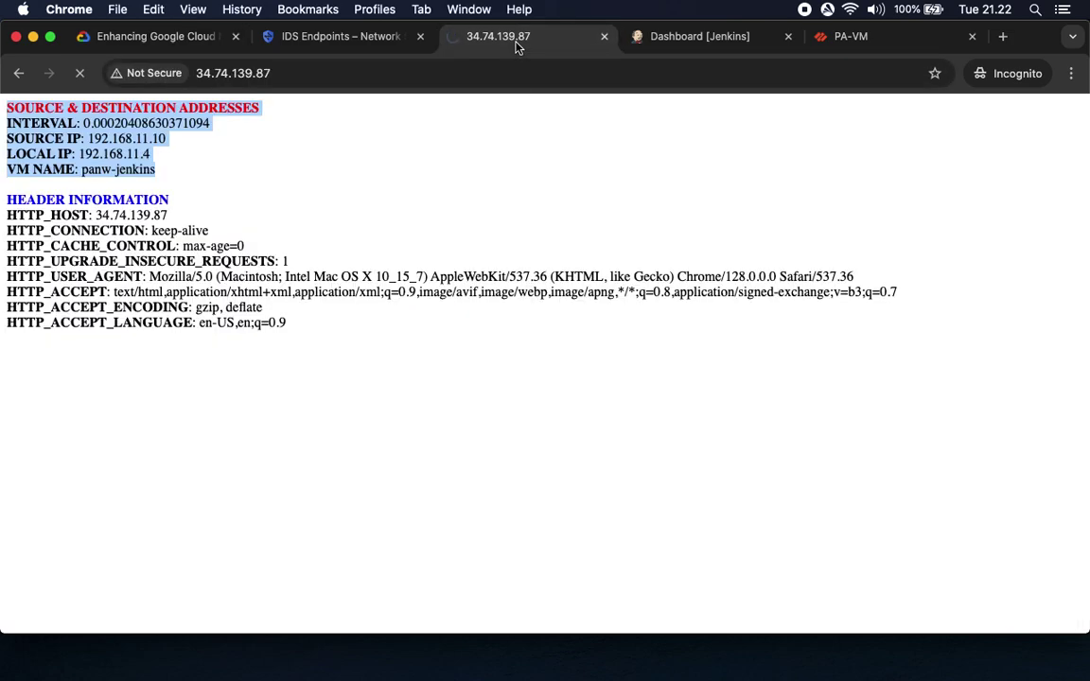
pyautogui.click(325, 76)
pyautogui.press('Return')
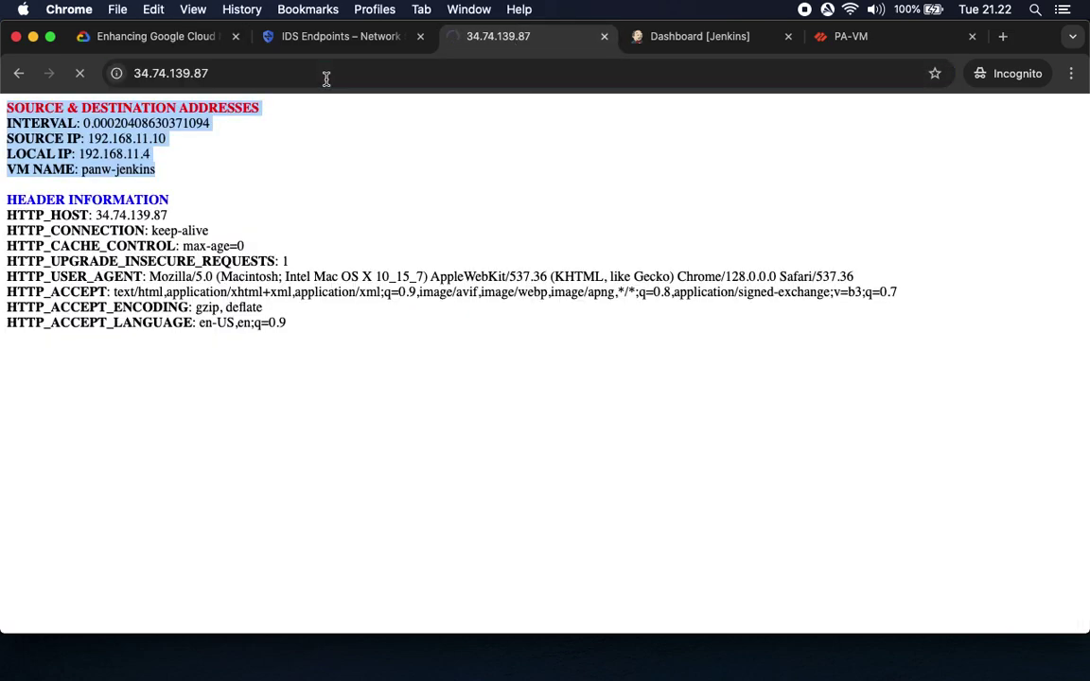
pyautogui.click(325, 76)
pyautogui.press('Return')
pyautogui.click(326, 76)
pyautogui.press('Return')
pyautogui.click(326, 76)
pyautogui.press('Return')
# Read the lab's Step 4 on threat logs, and open and refresh IDS Threats in the Google Cloud console
pyautogui.click(159, 36)
pyautogui.scroll(-5, 439, 428)
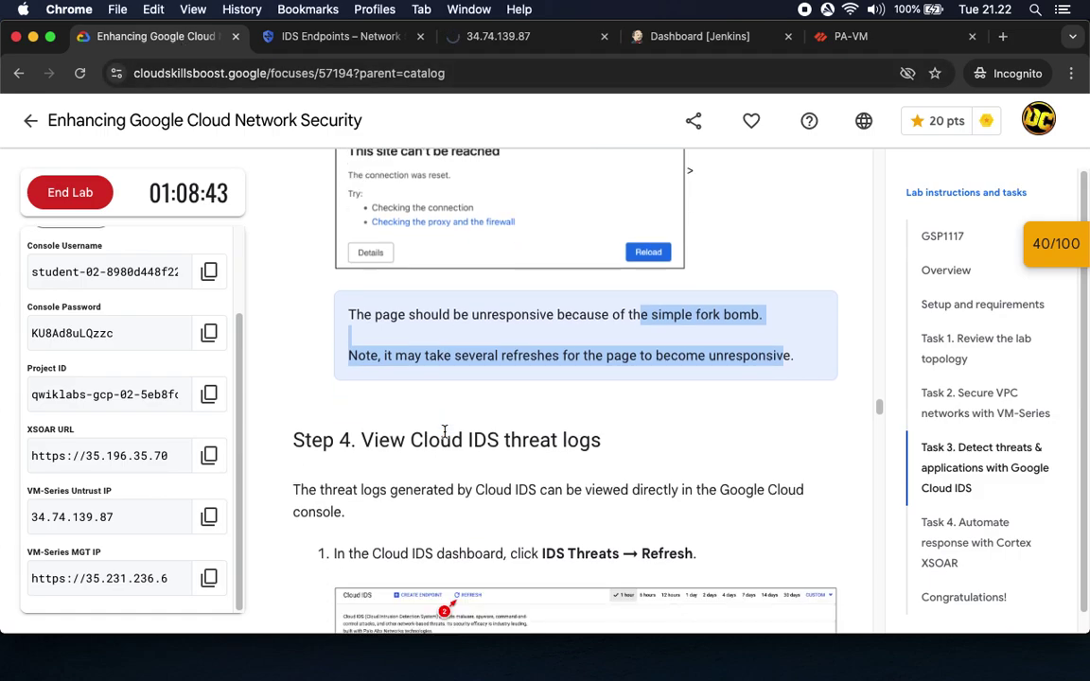
pyautogui.moveTo(476, 343); pyautogui.dragTo(716, 357)
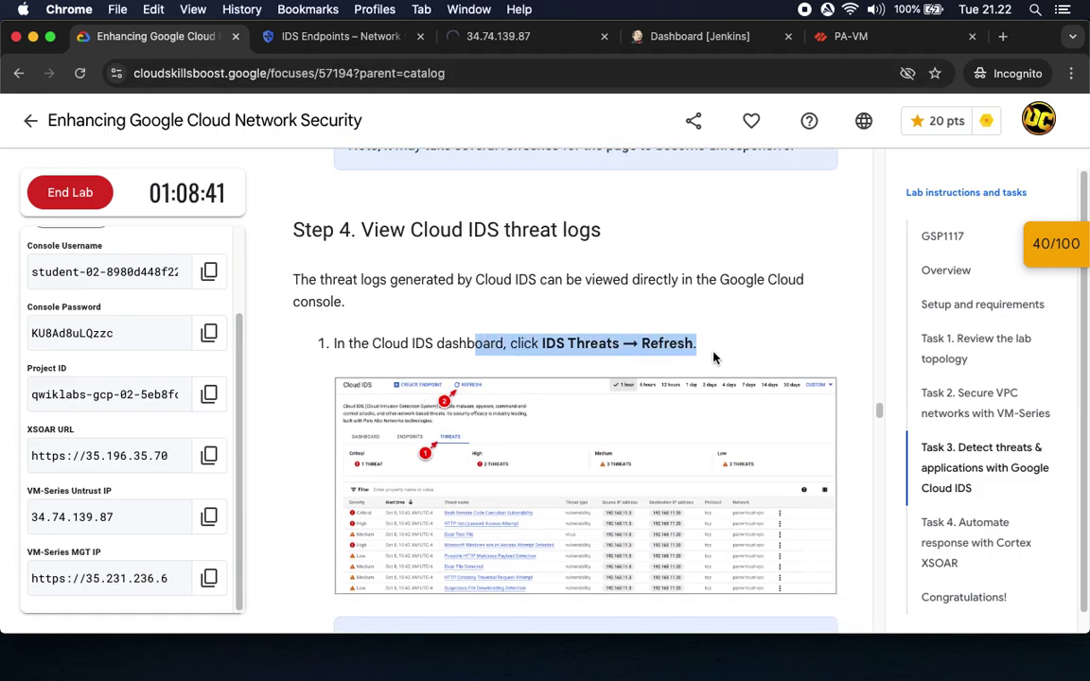
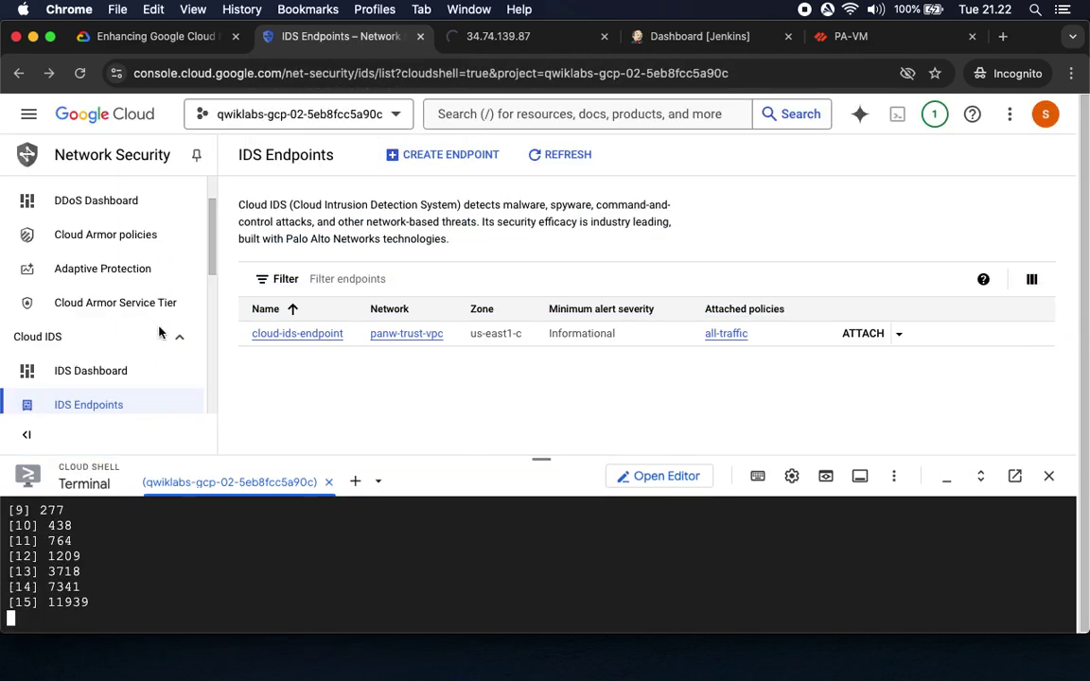
pyautogui.scroll(-3, 146, 333)
pyautogui.click(81, 340)
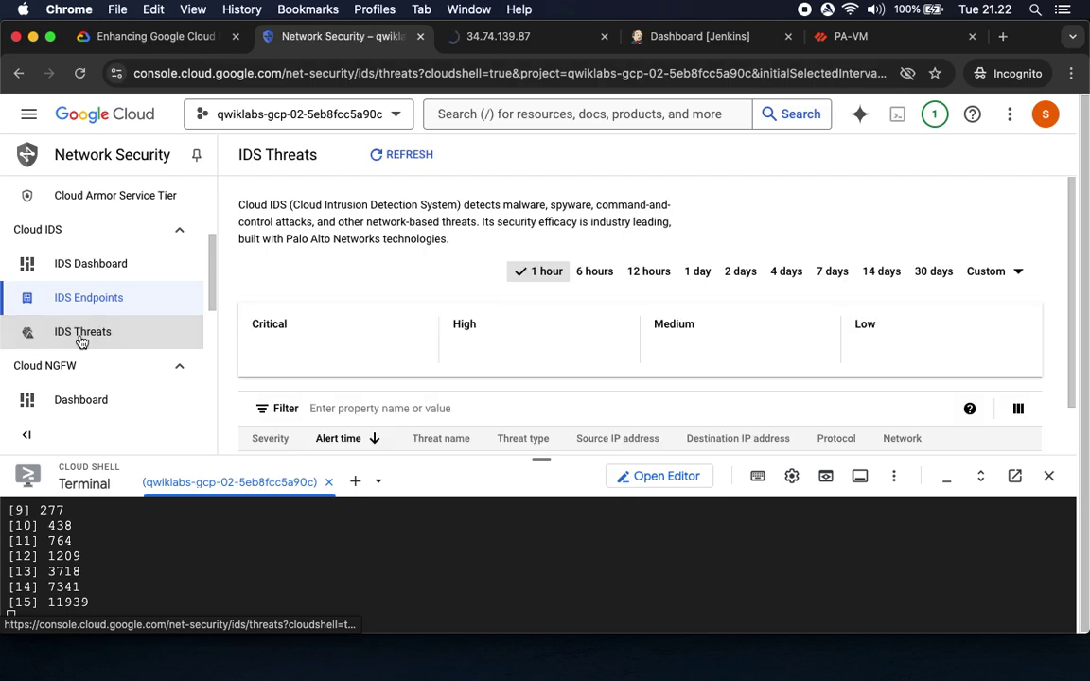
pyautogui.click(390, 159)
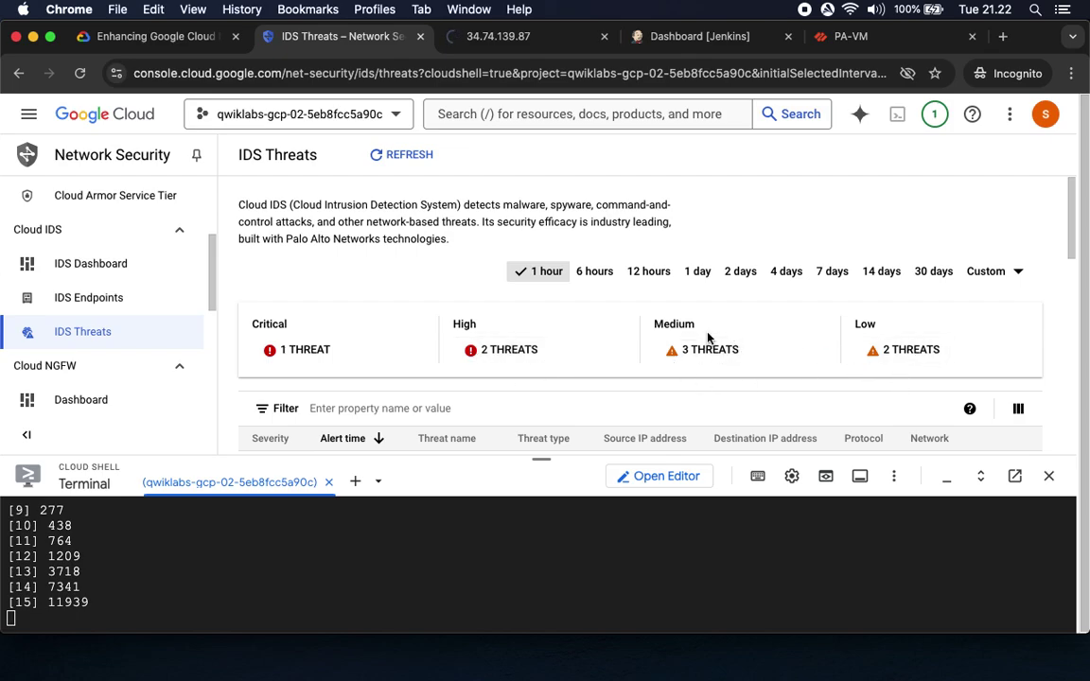
# Review the severity, name, type and IP addresses of each threat in the IDS Threats list
pyautogui.scroll(-5, 681, 337)
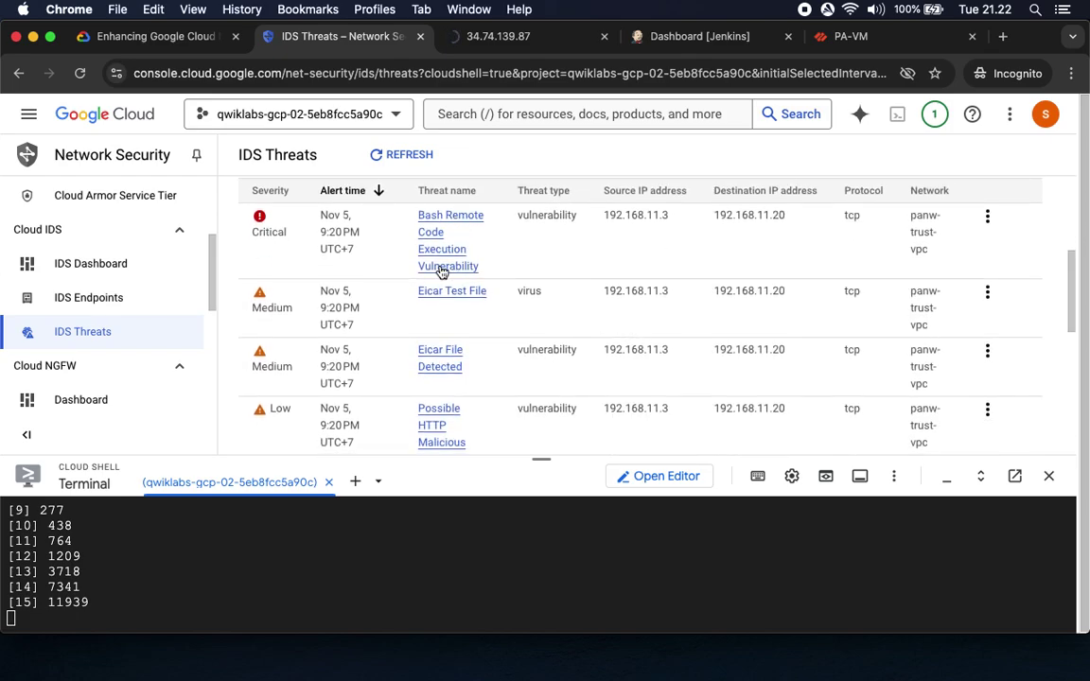
pyautogui.scroll(-1, 486, 419)
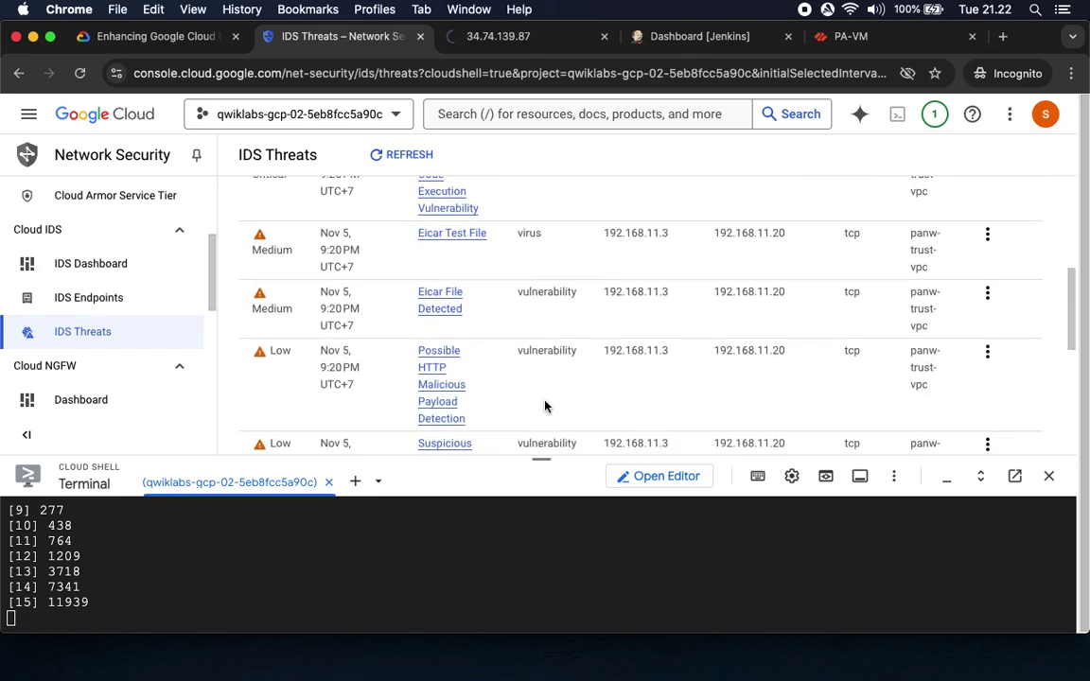
pyautogui.scroll(-3, 545, 406)
pyautogui.scroll(-2, 518, 389)
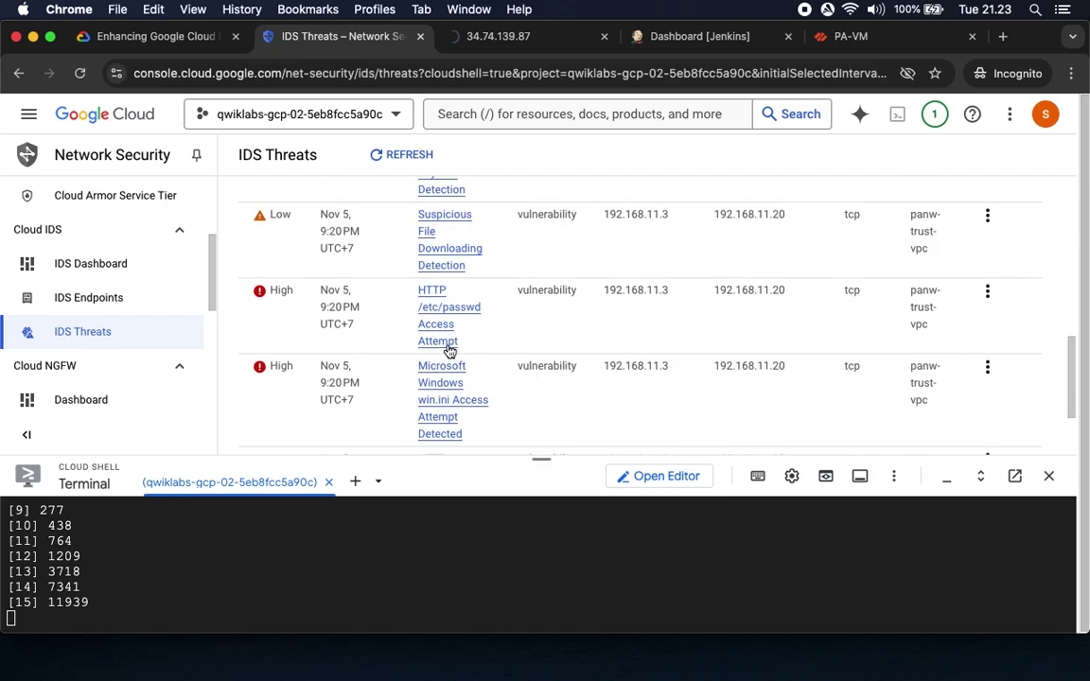
pyautogui.scroll(-3, 450, 350)
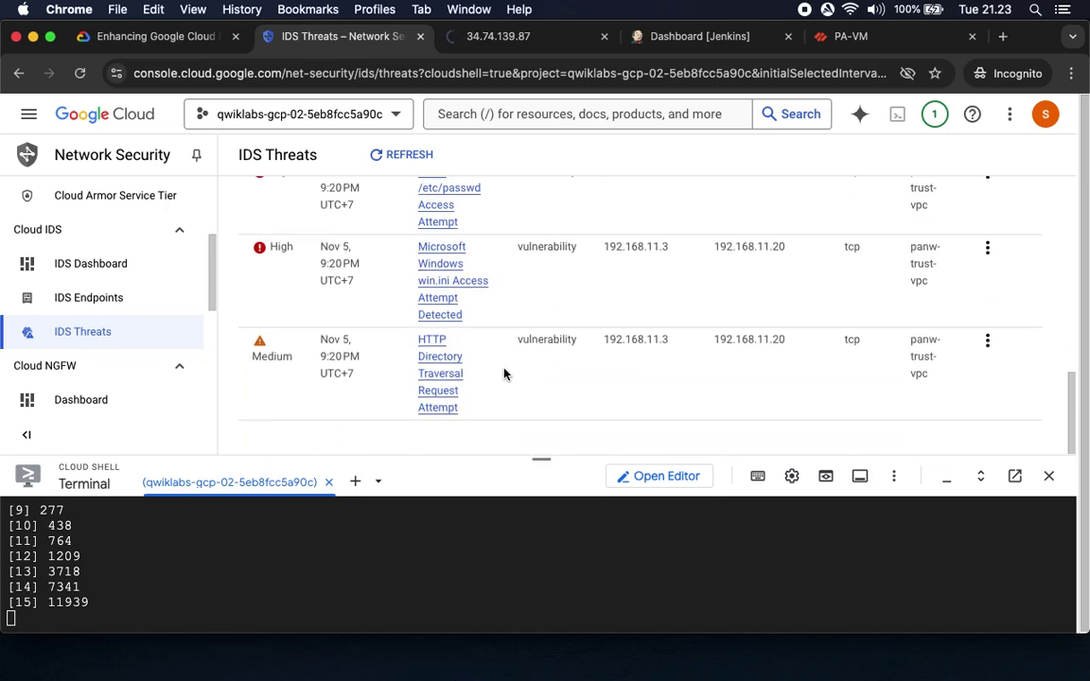
# Compare the console's IDS Threats severity summary with the expected threats shown in the lab's Step 4
pyautogui.click(130, 38)
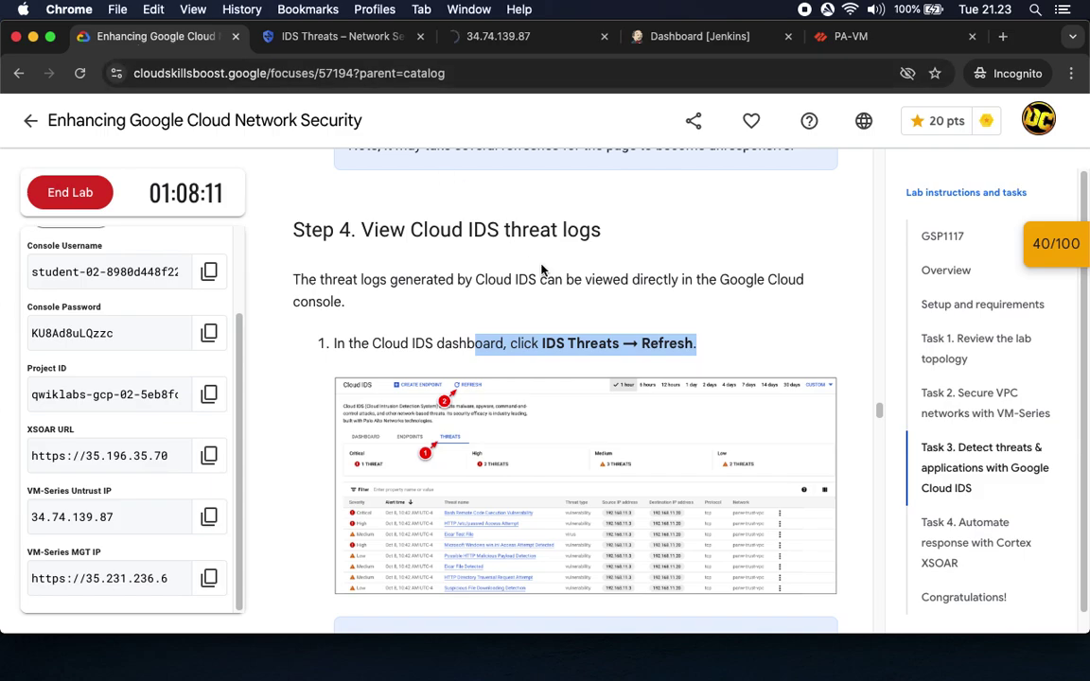
pyautogui.scroll(-5, 562, 468)
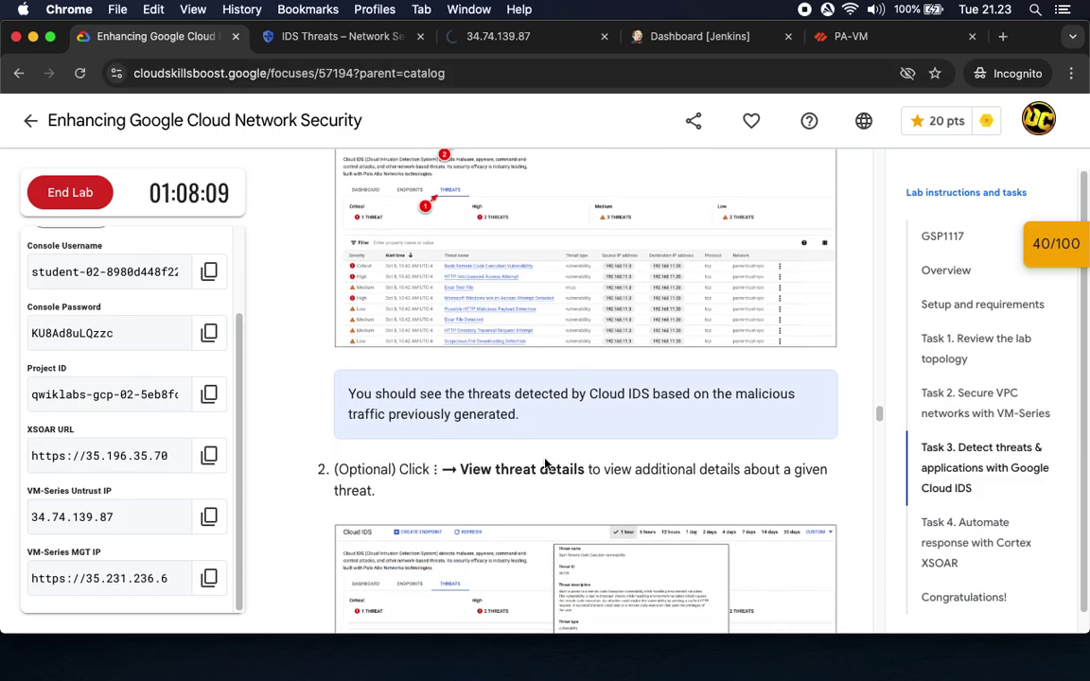
pyautogui.click(342, 40)
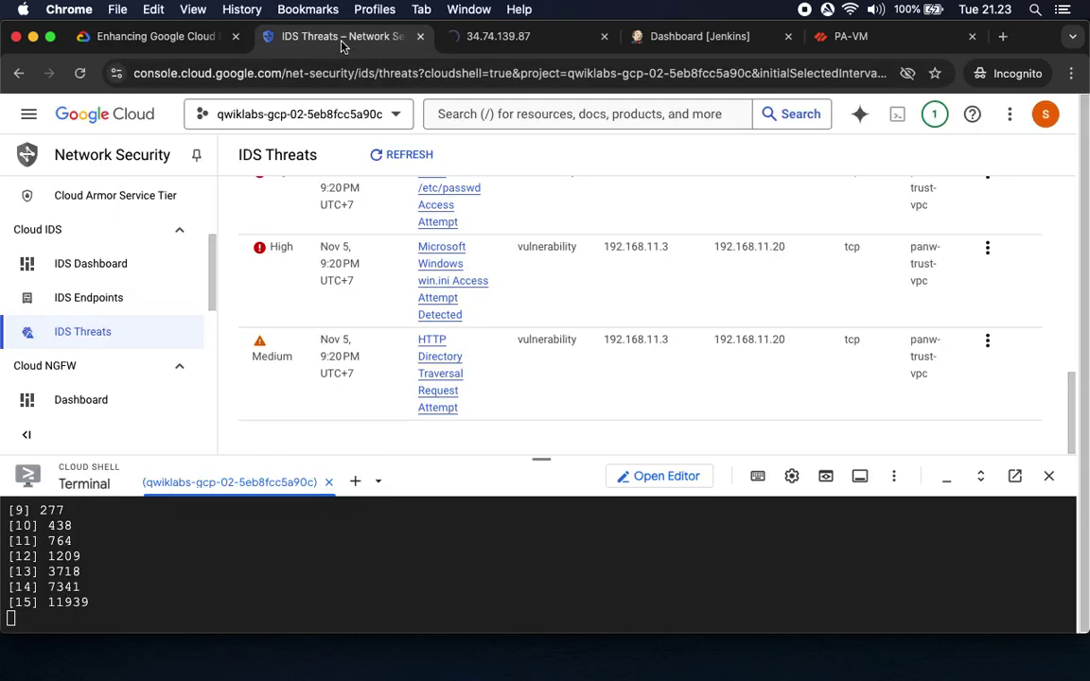
pyautogui.scroll(10, 468, 241)
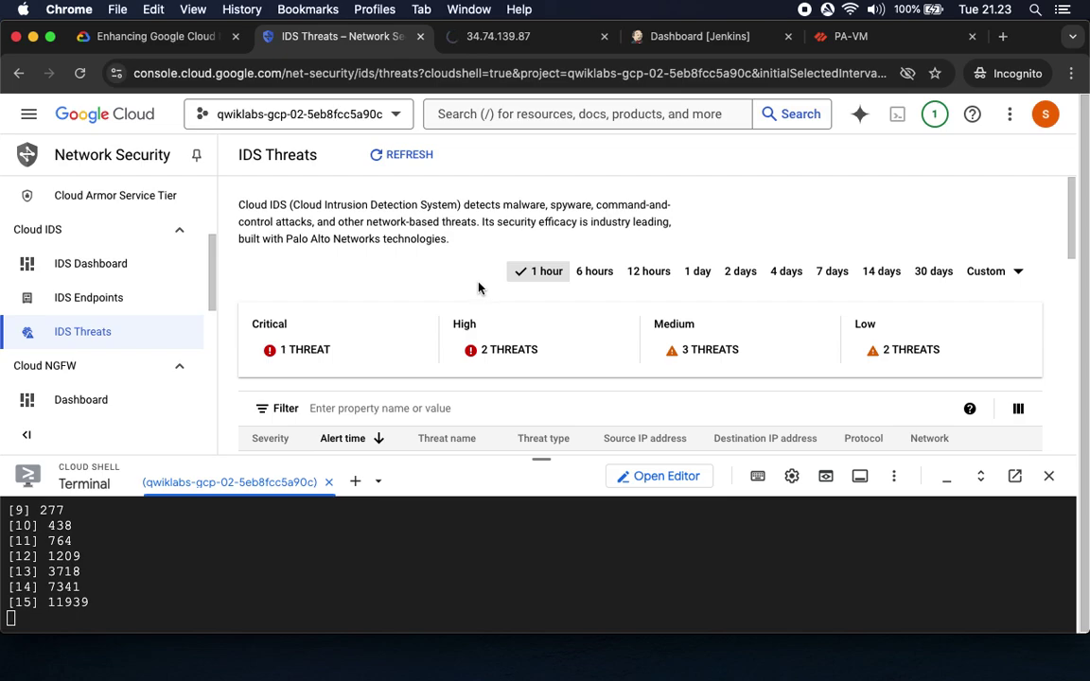
pyautogui.click(137, 38)
pyautogui.scroll(2, 445, 331)
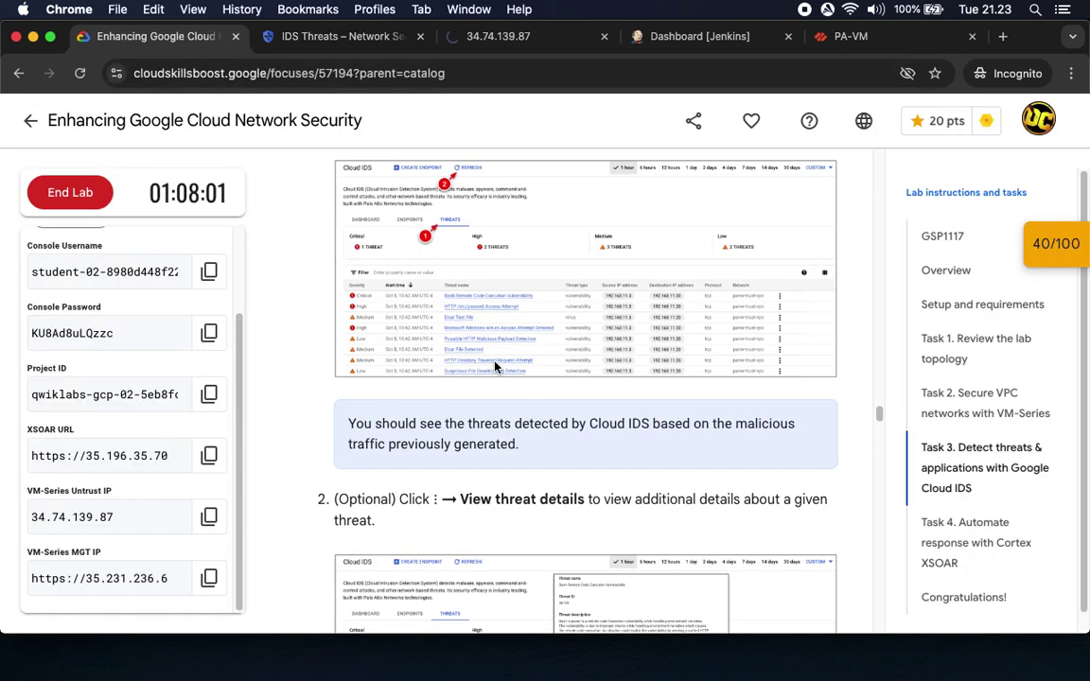
pyautogui.scroll(1, 494, 361)
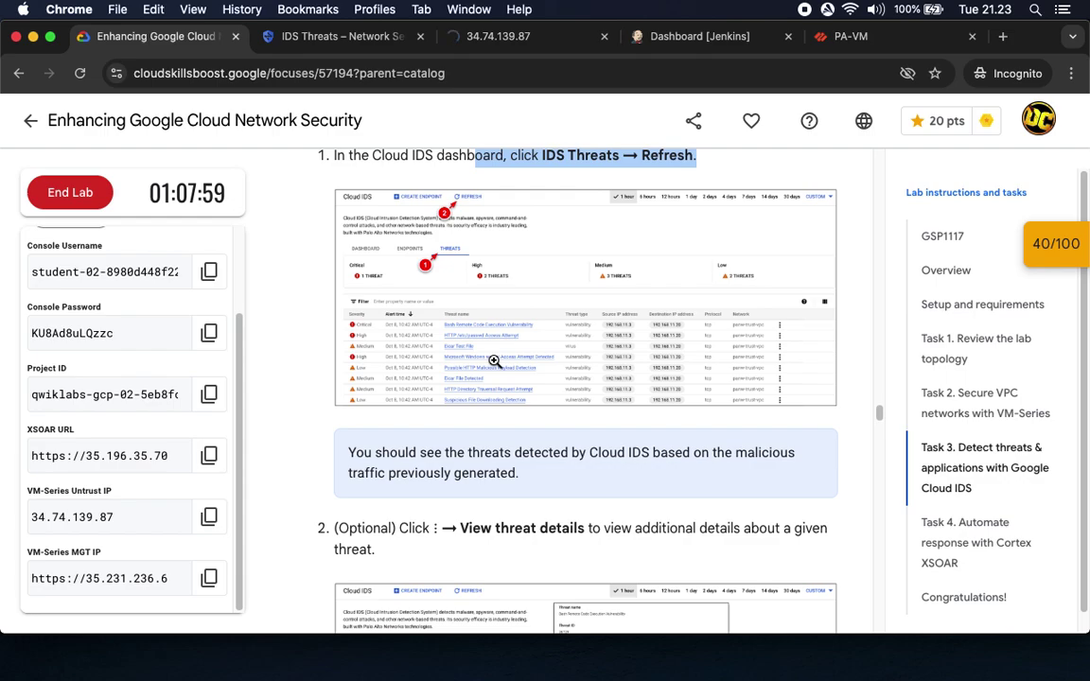
# Read the lab's optional threat details instruction and review the details of the Eicar Test File threat in IDS Threats
pyautogui.scroll(-5, 494, 362)
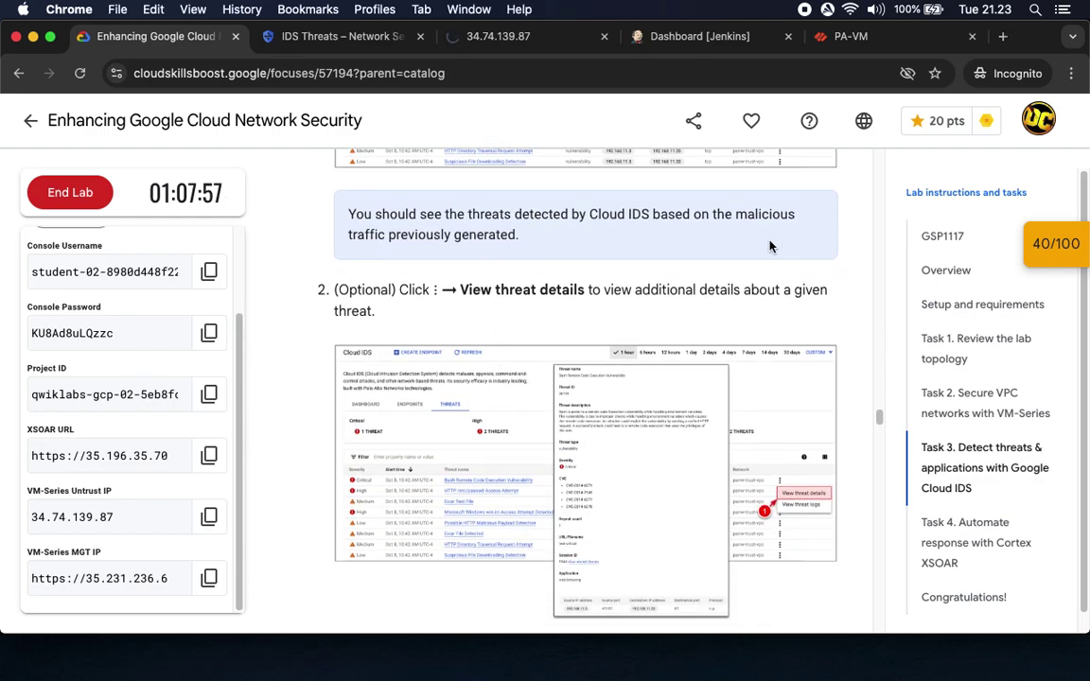
pyautogui.scroll(-3, 533, 369)
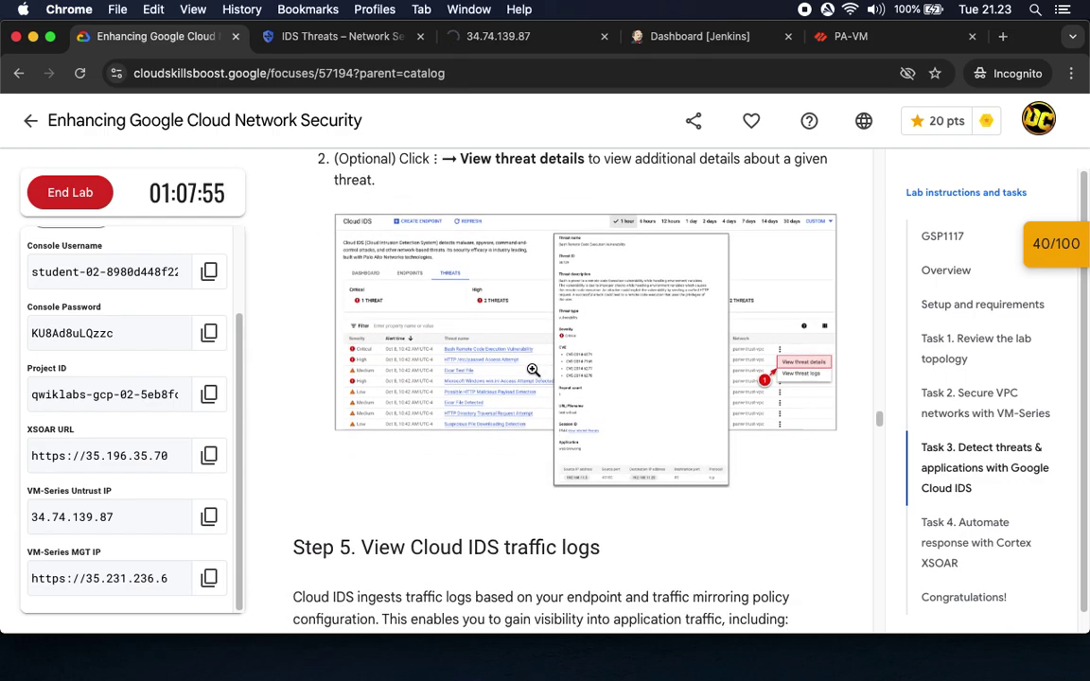
pyautogui.click(359, 36)
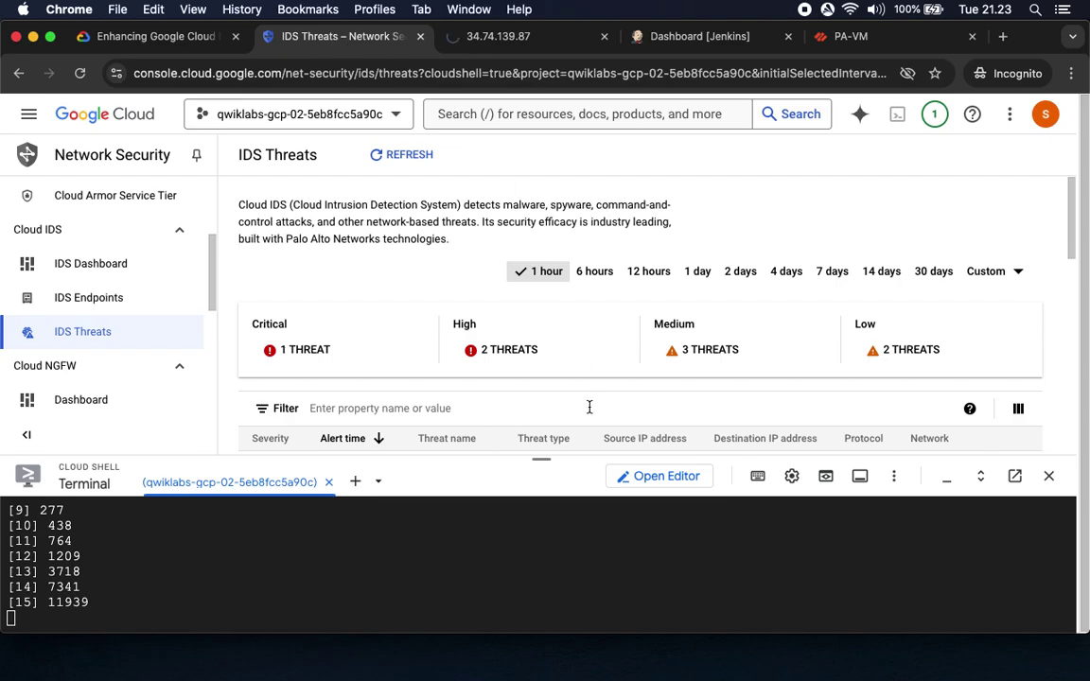
pyautogui.scroll(-5, 589, 406)
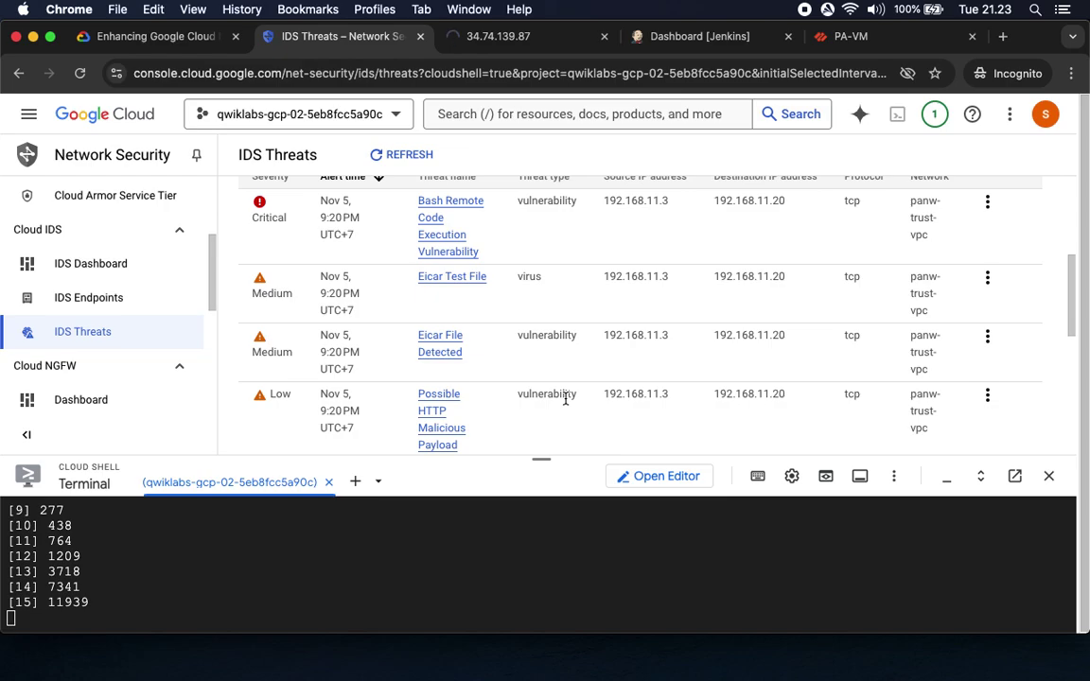
pyautogui.click(447, 277)
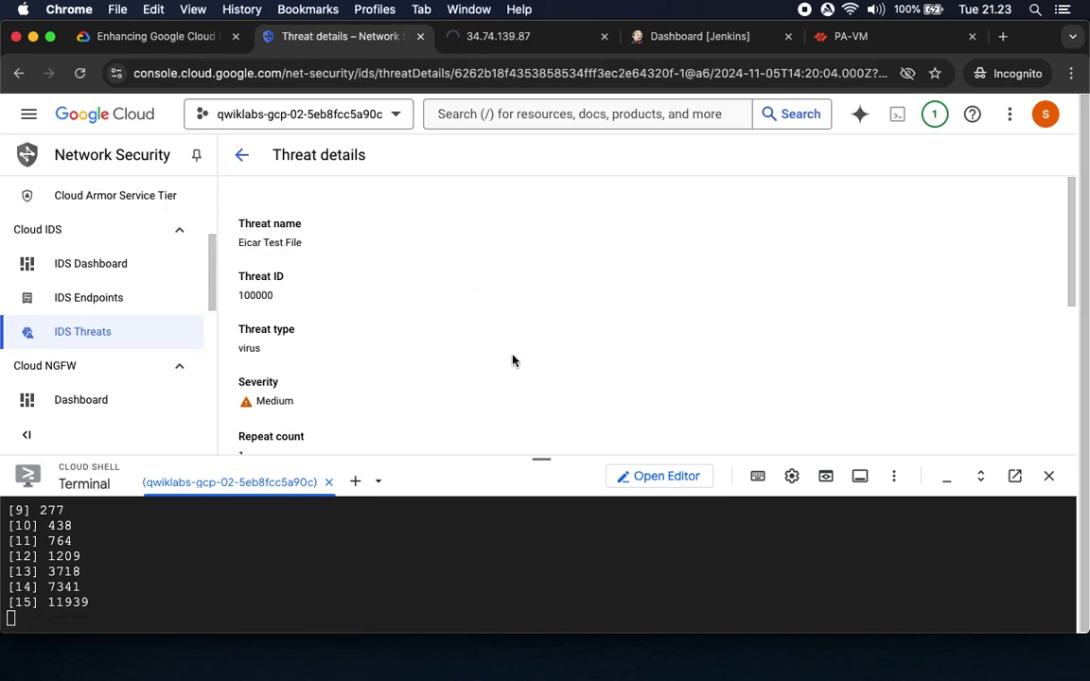
pyautogui.scroll(-5, 513, 360)
pyautogui.scroll(-1, 512, 360)
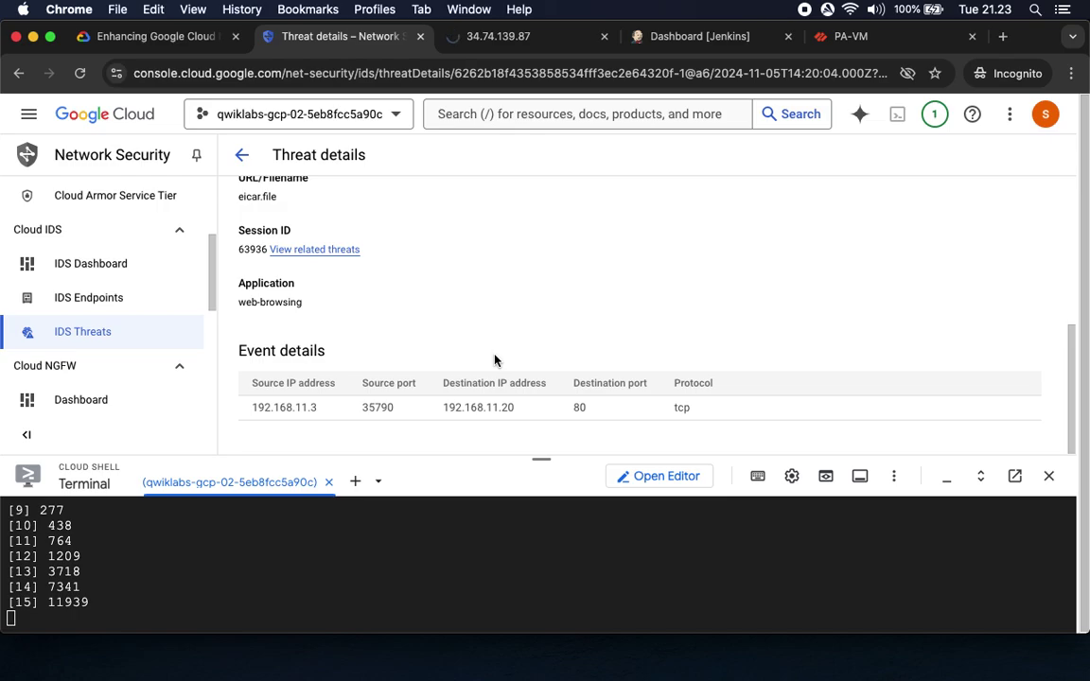
pyautogui.click(242, 154)
# Look through the IDS Threats list and review the description and event details of the Bash Remote Code Execution Vulnerability threat
pyautogui.scroll(-8, 579, 365)
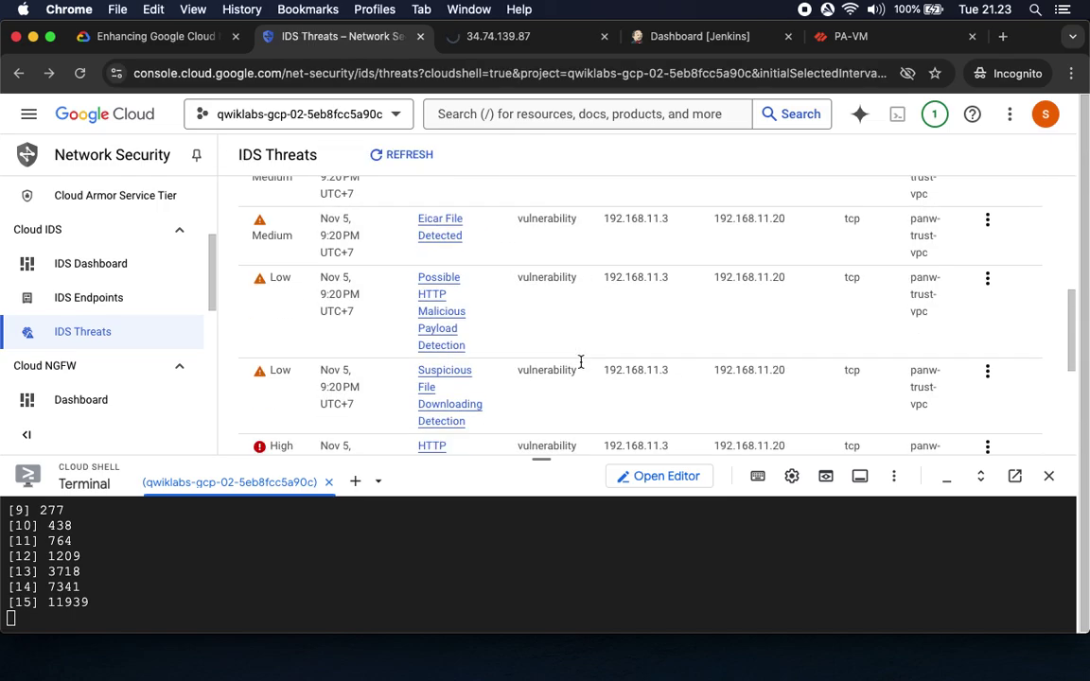
pyautogui.scroll(-1, 581, 367)
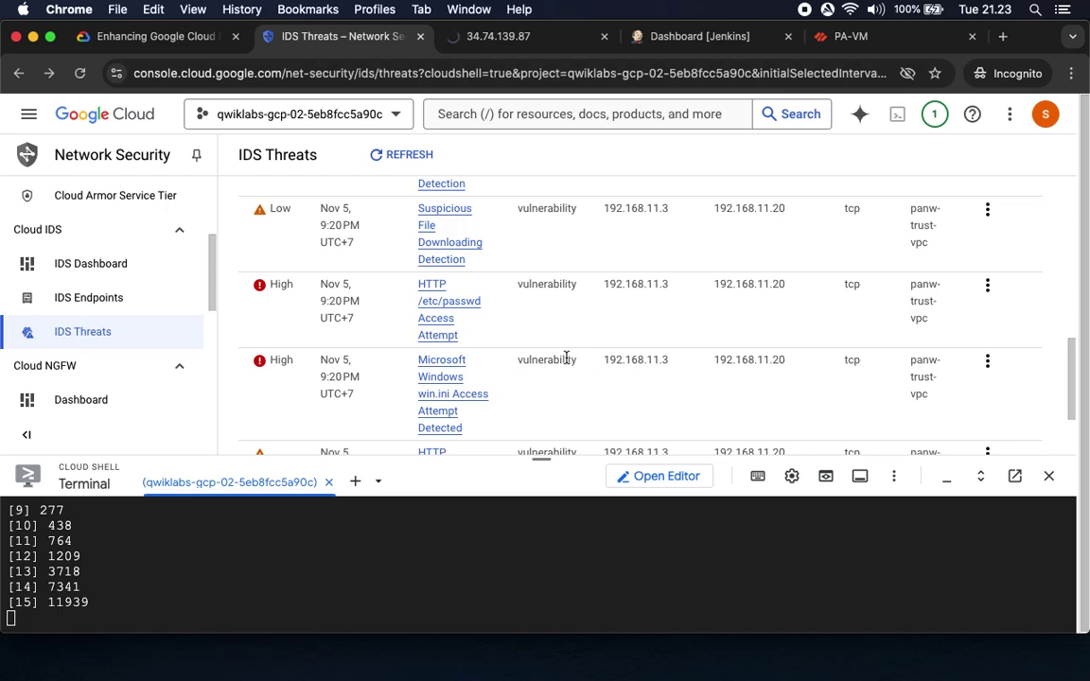
pyautogui.scroll(-3, 565, 358)
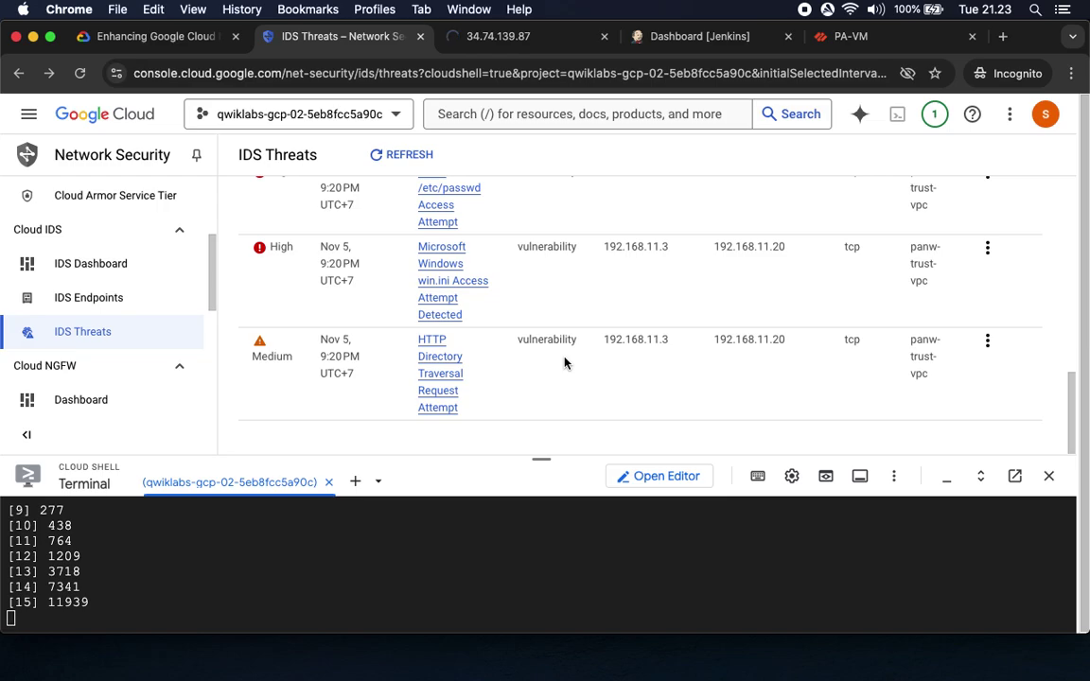
pyautogui.scroll(10, 563, 360)
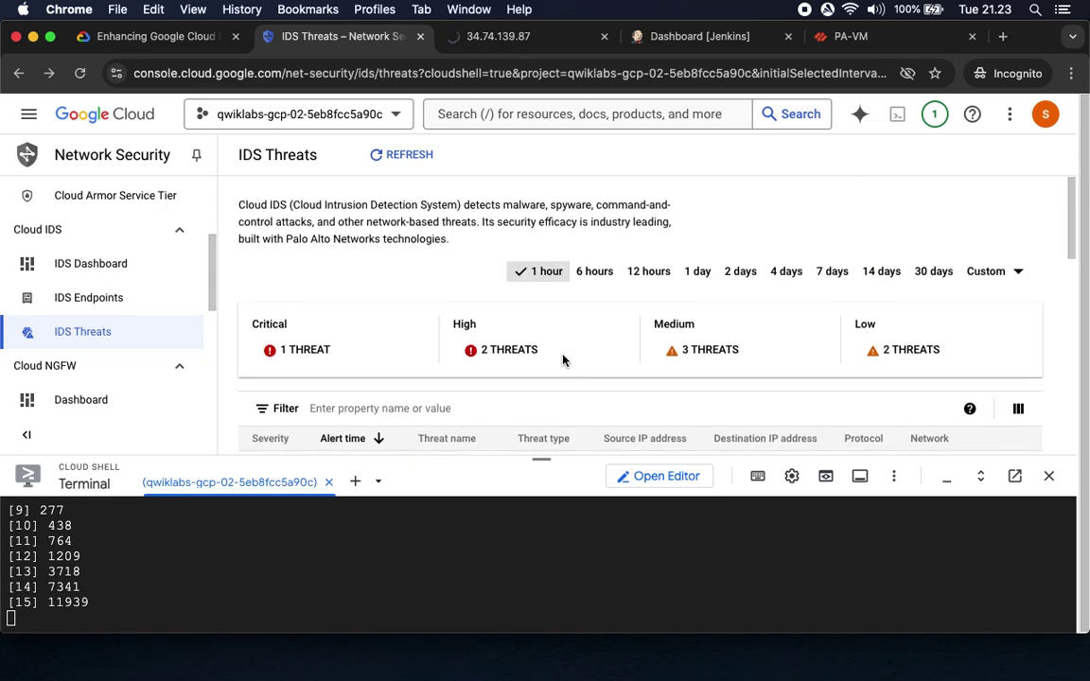
pyautogui.scroll(-3, 562, 359)
pyautogui.scroll(-1, 563, 359)
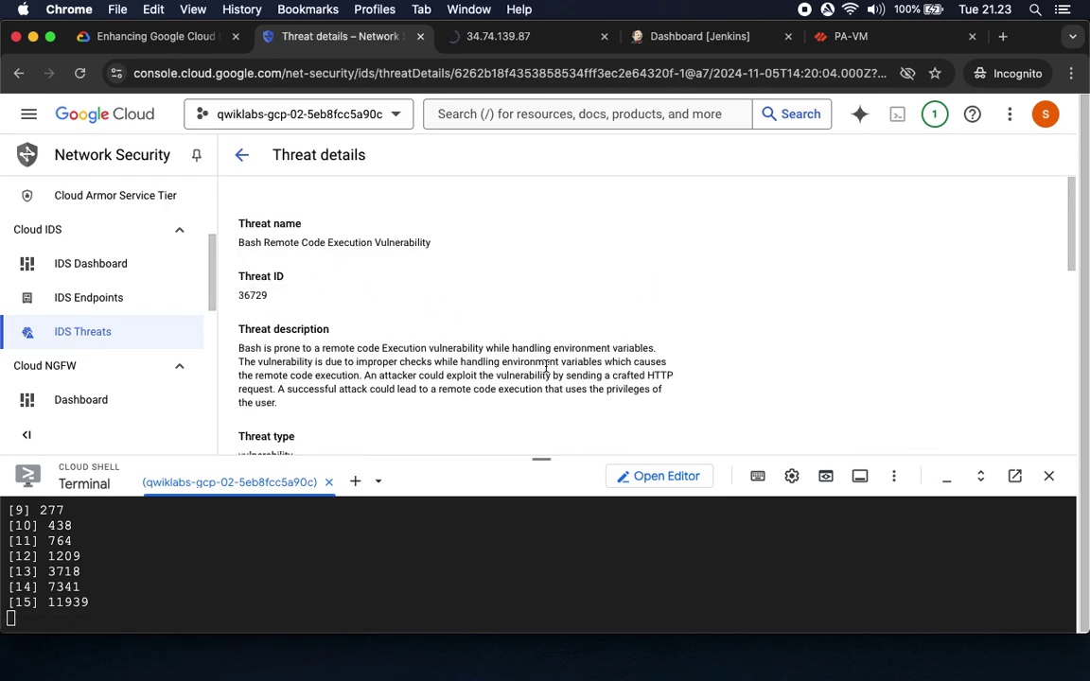
pyautogui.scroll(-10, 486, 421)
pyautogui.scroll(-3, 484, 416)
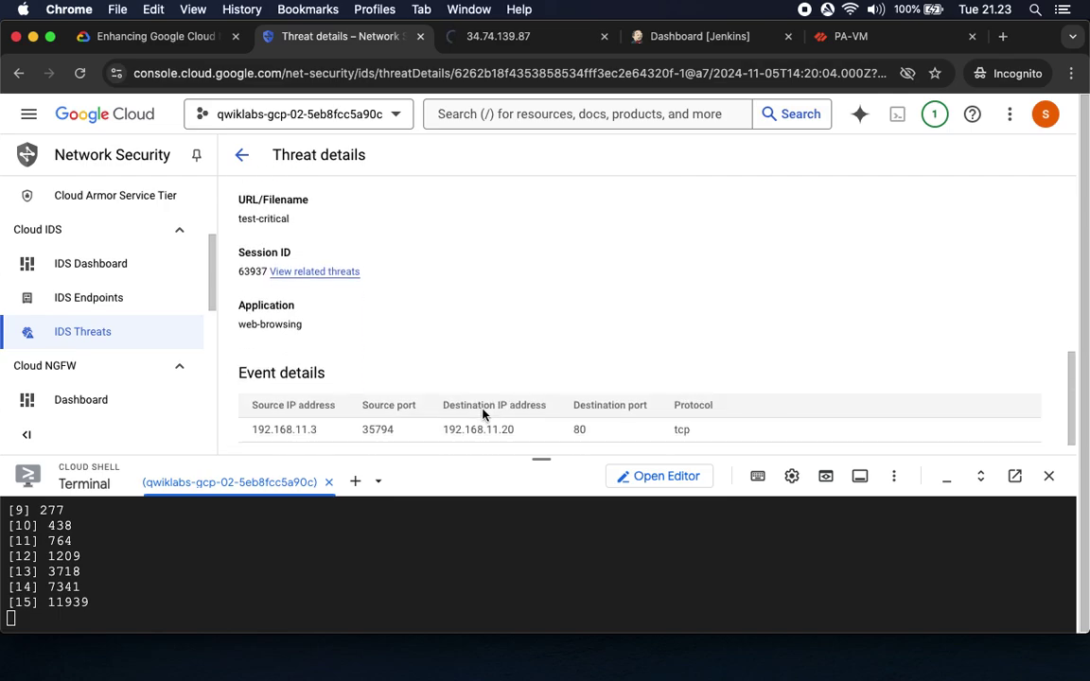
pyautogui.click(241, 154)
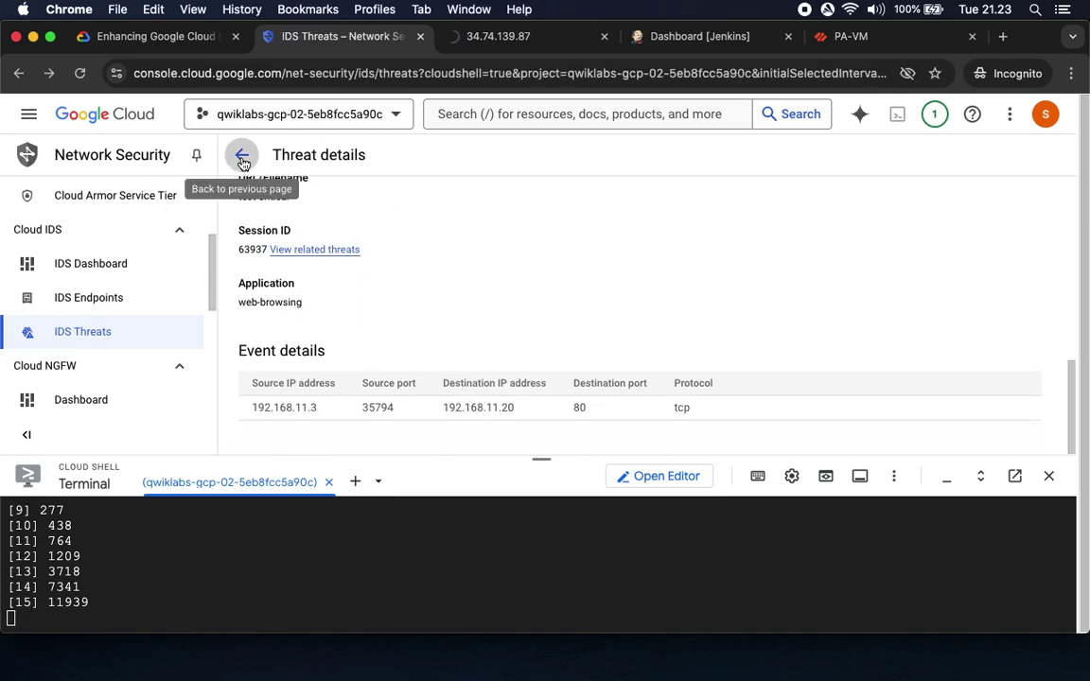
# Read the lab's Step 5 on traffic logs and open the details of cloud-ids-endpoint from IDS Endpoints
pyautogui.click(156, 38)
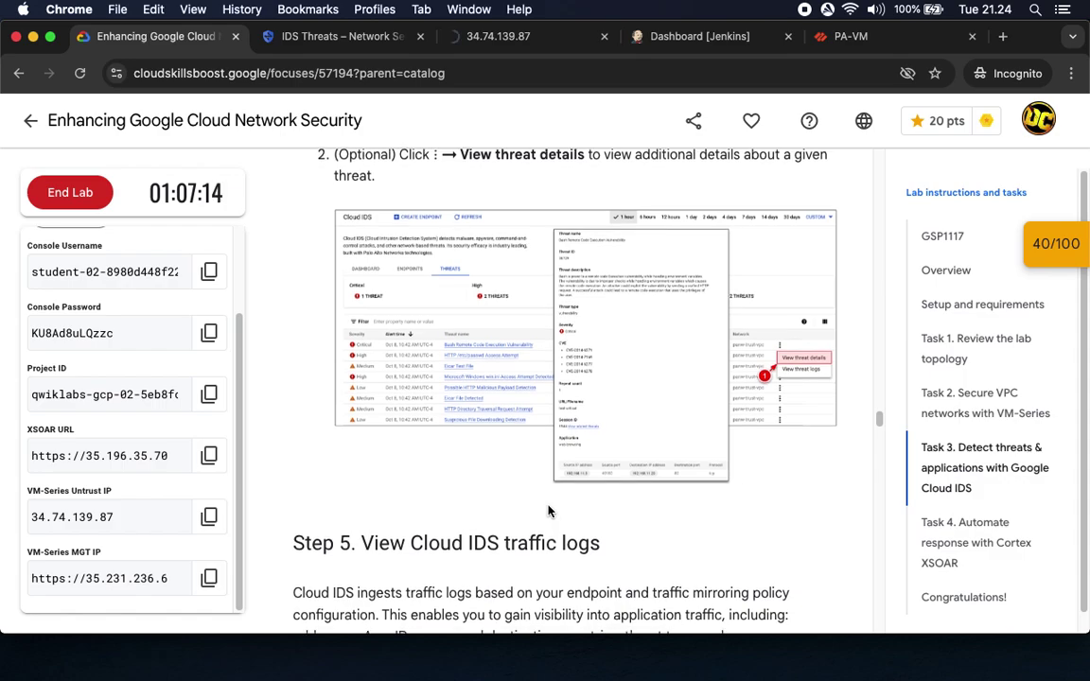
pyautogui.scroll(-5, 549, 512)
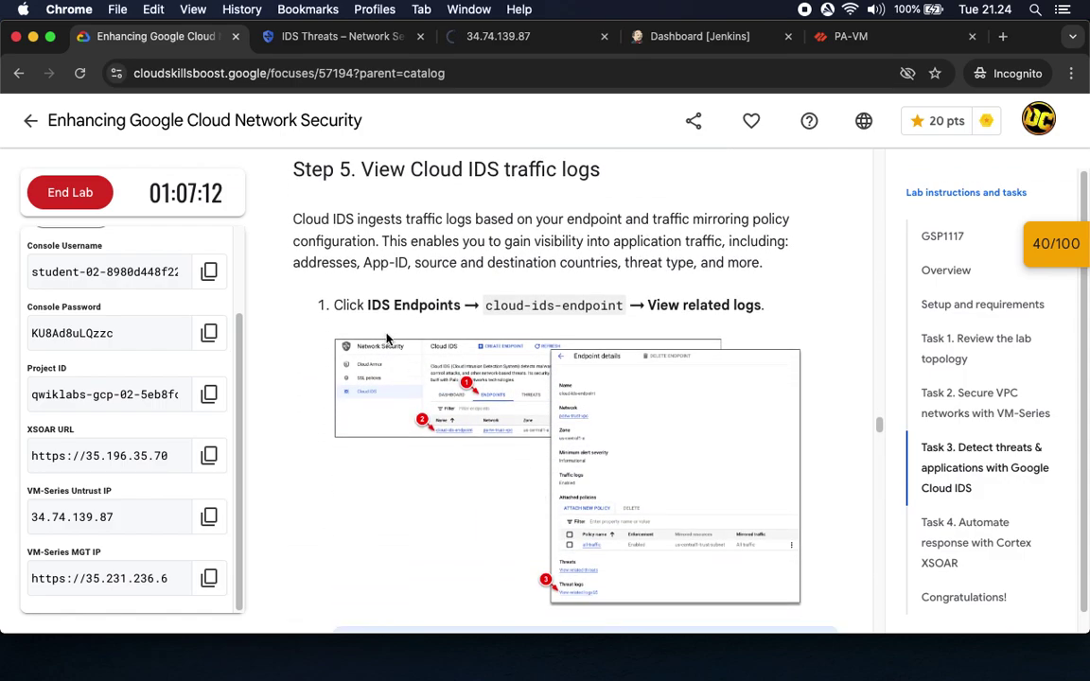
pyautogui.moveTo(368, 305); pyautogui.dragTo(430, 305)
pyautogui.hotkey('ctrl', 'Tab')
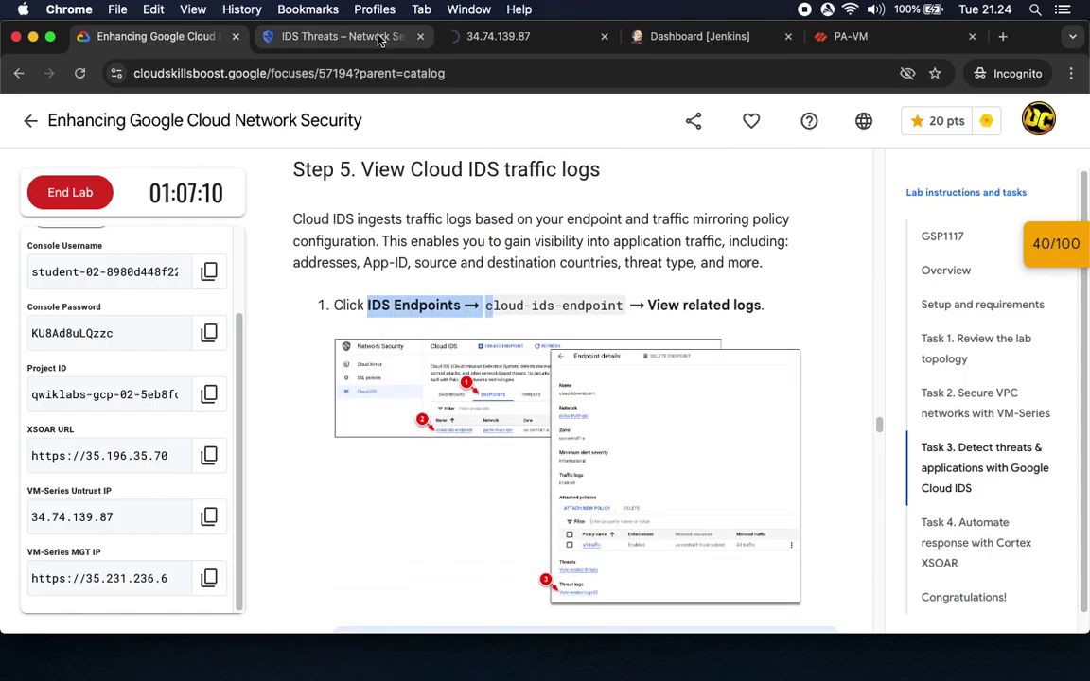
pyautogui.click(88, 299)
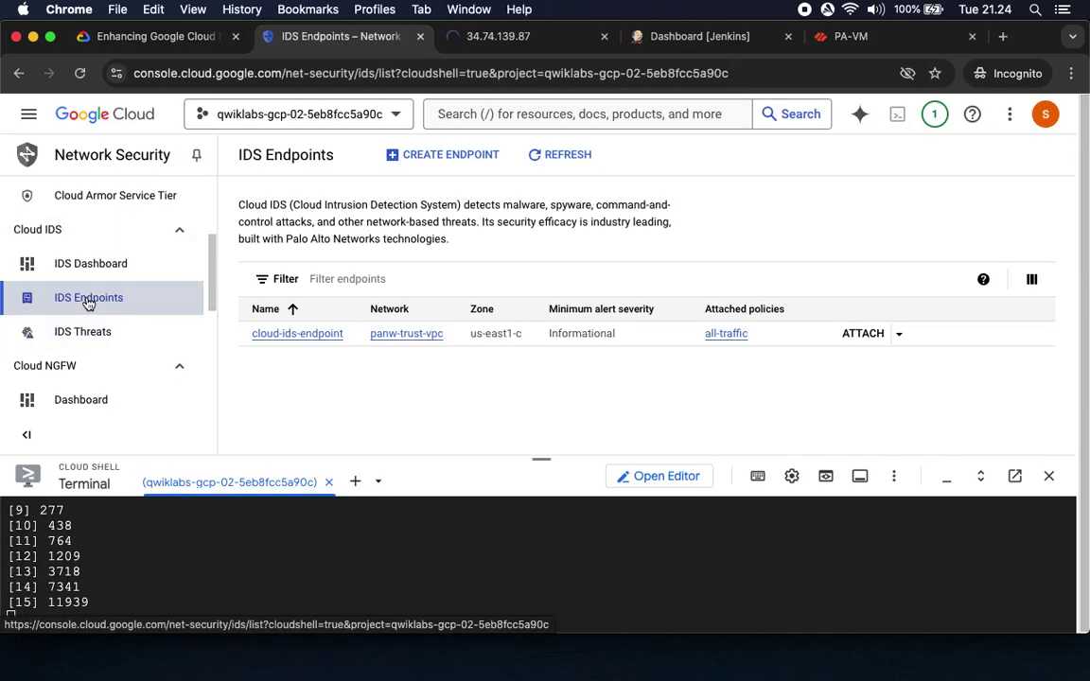
pyautogui.click(317, 336)
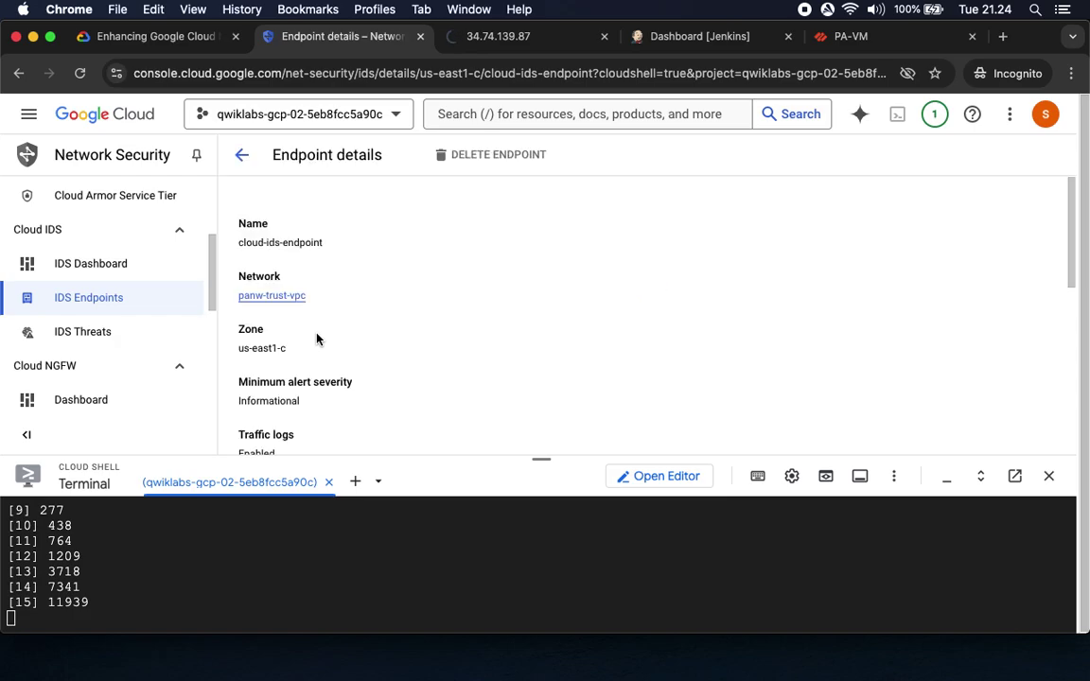
# Check the lab's Step 5 and open the endpoint's related threat logs in Logs Explorer, dismissing the feature introduction
pyautogui.click(149, 38)
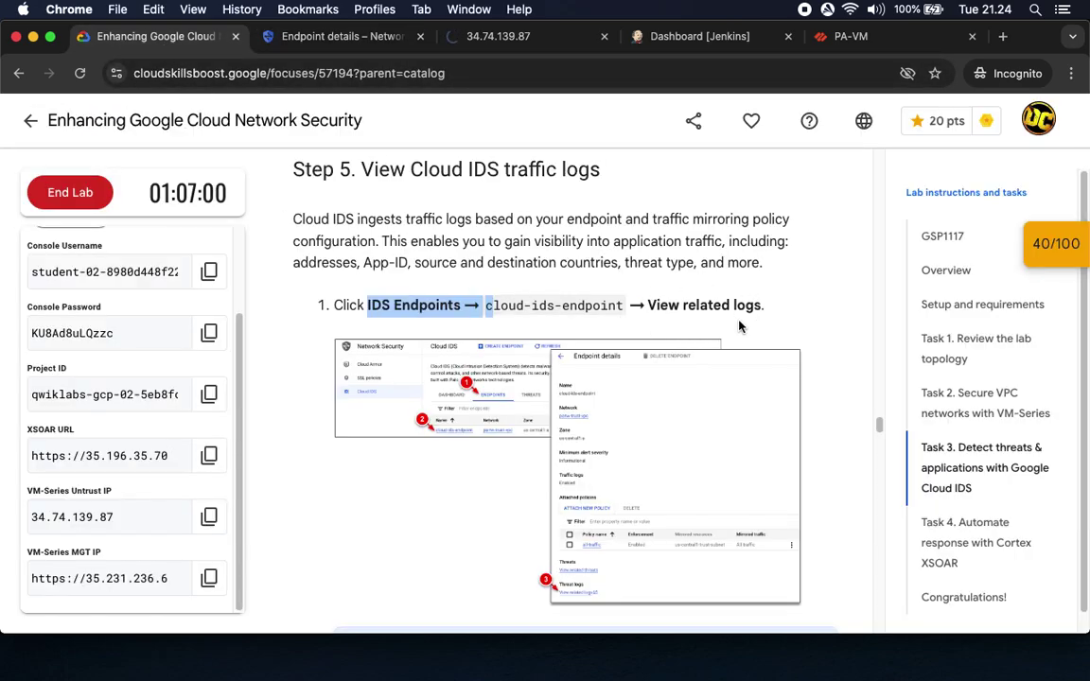
pyautogui.click(358, 43)
pyautogui.scroll(-3, 569, 365)
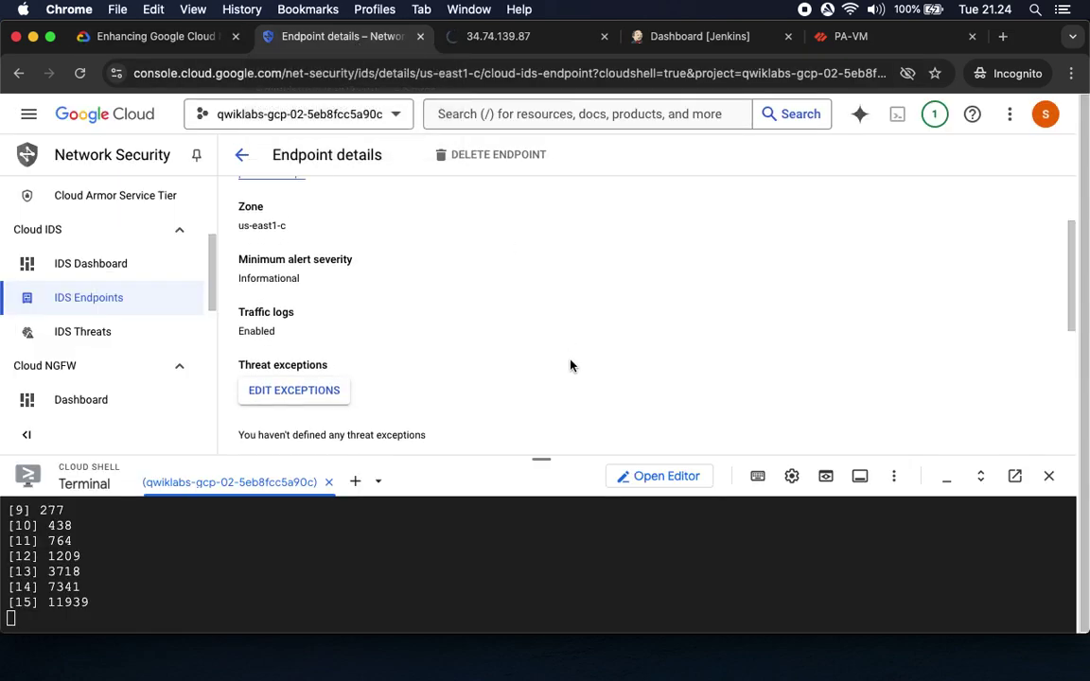
pyautogui.scroll(-3, 570, 365)
pyautogui.scroll(-3, 570, 365)
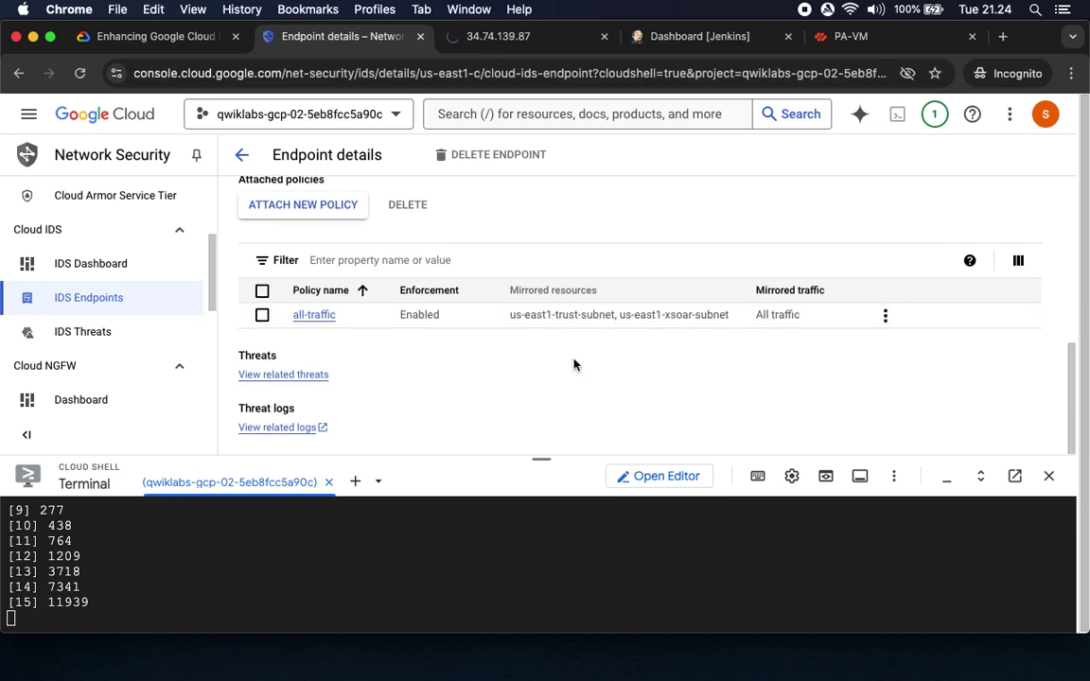
pyautogui.click(292, 431)
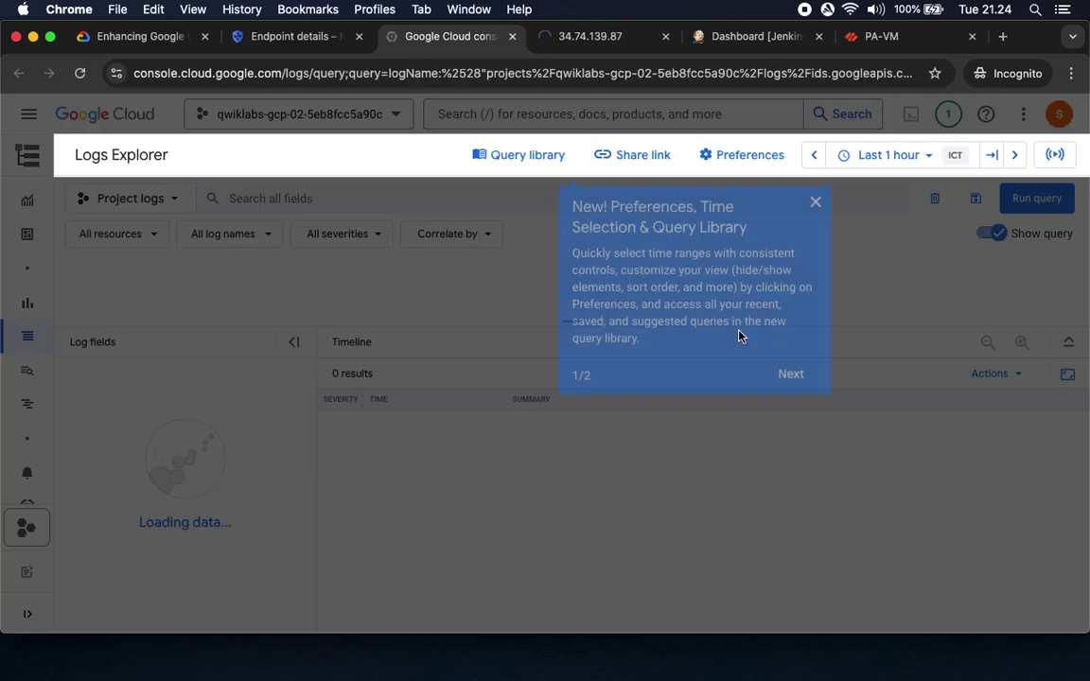
pyautogui.click(817, 205)
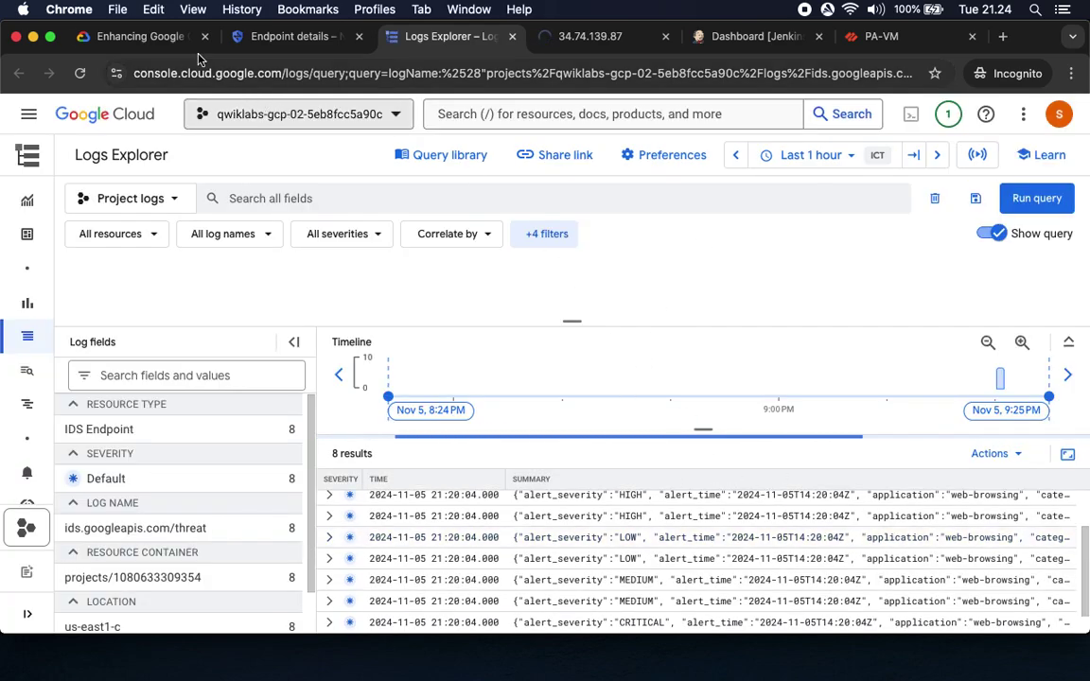
# Copy the Jenkins query from the lab's Step 5, and close the tutorial and clear the existing query in Logs Explorer
pyautogui.click(140, 36)
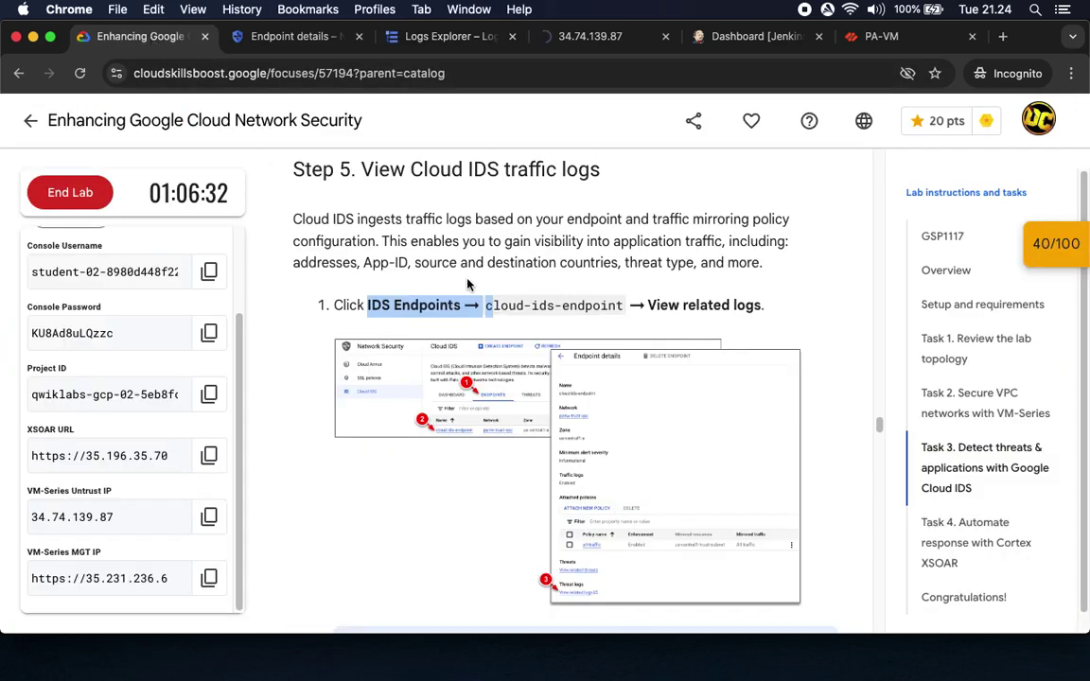
pyautogui.scroll(-3, 552, 326)
pyautogui.scroll(-5, 552, 325)
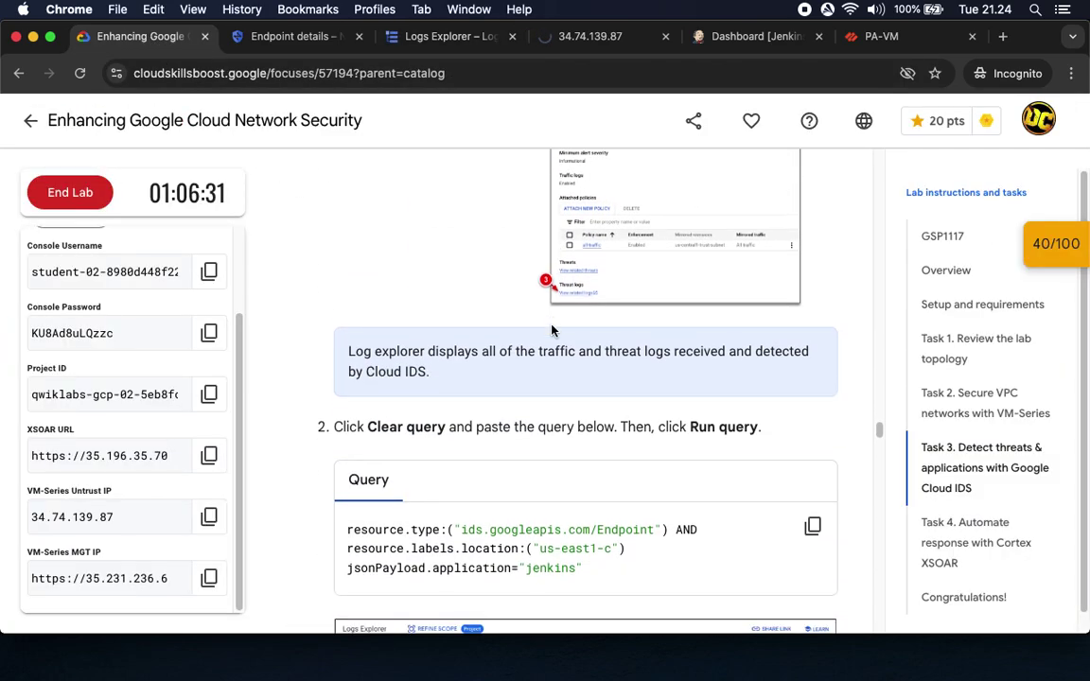
pyautogui.scroll(-3, 481, 379)
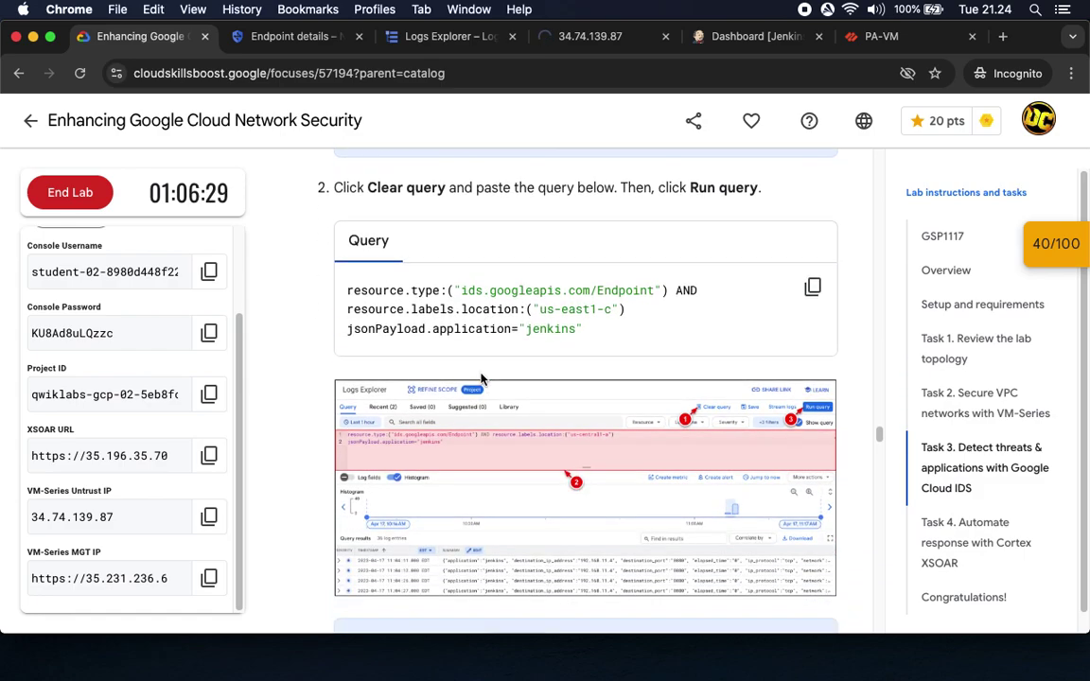
pyautogui.click(814, 289)
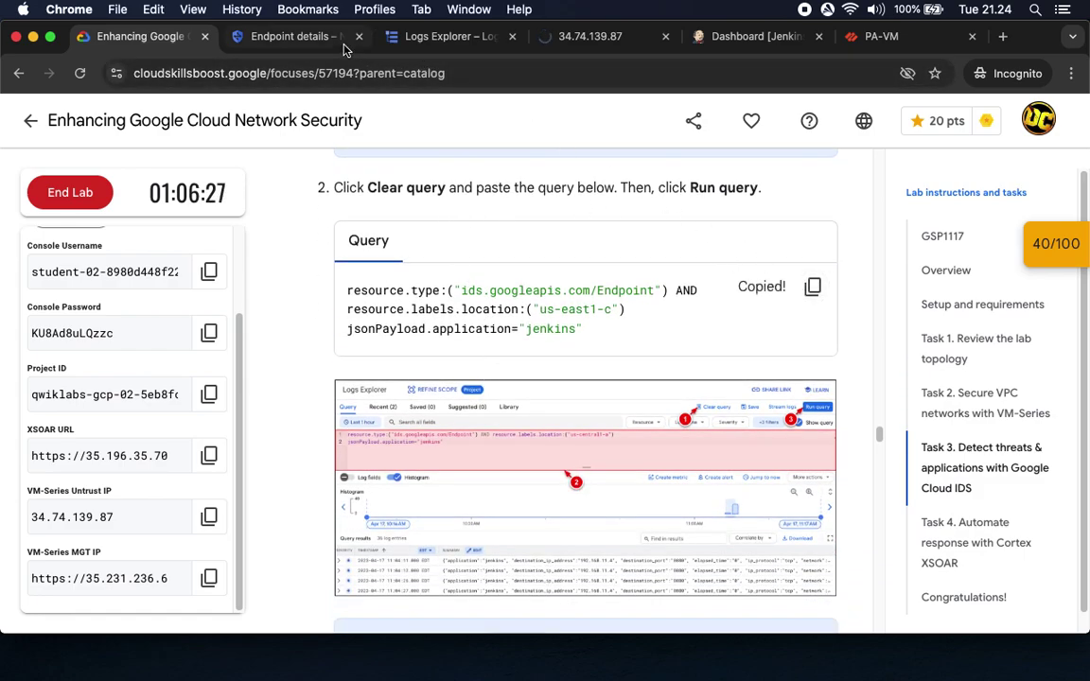
pyautogui.click(269, 38)
pyautogui.click(416, 36)
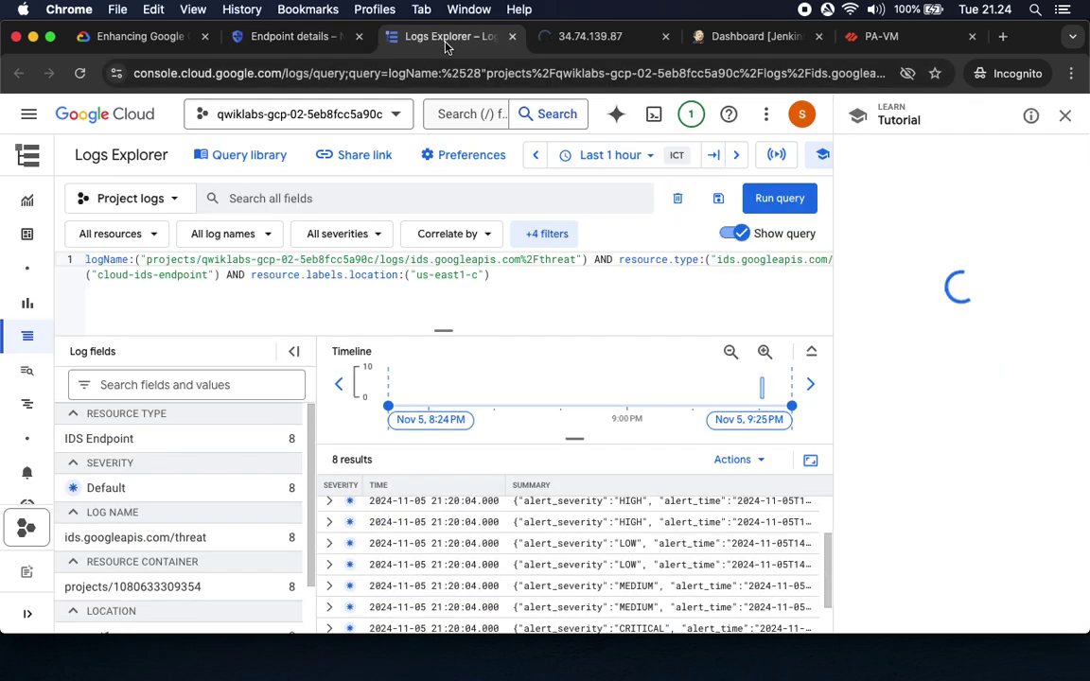
pyautogui.click(1064, 115)
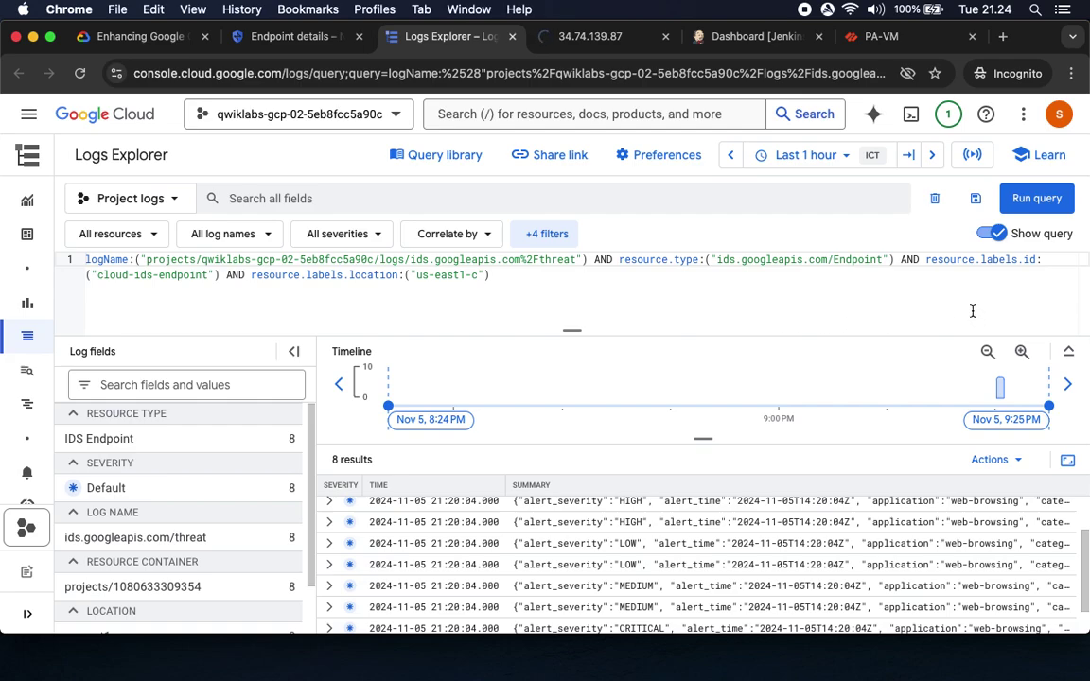
pyautogui.click(937, 198)
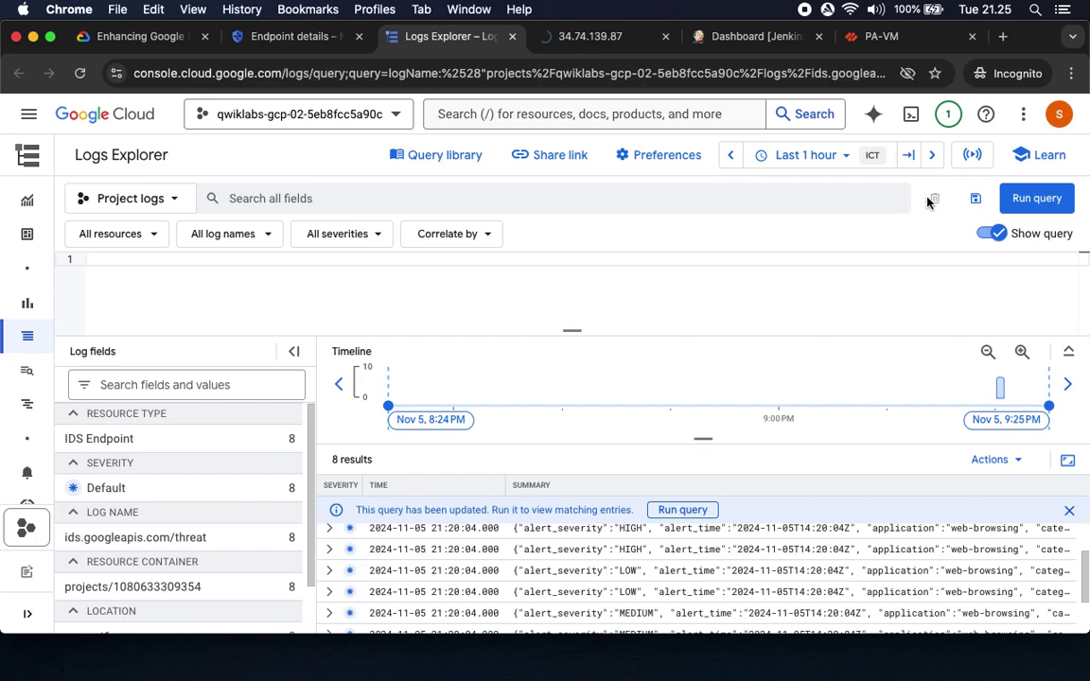
# Copy the lab's query and run it in Logs Explorer, filtering ids.googleapis.com/Endpoint logs by location us-east1-c and application jenkins
pyautogui.click(160, 36)
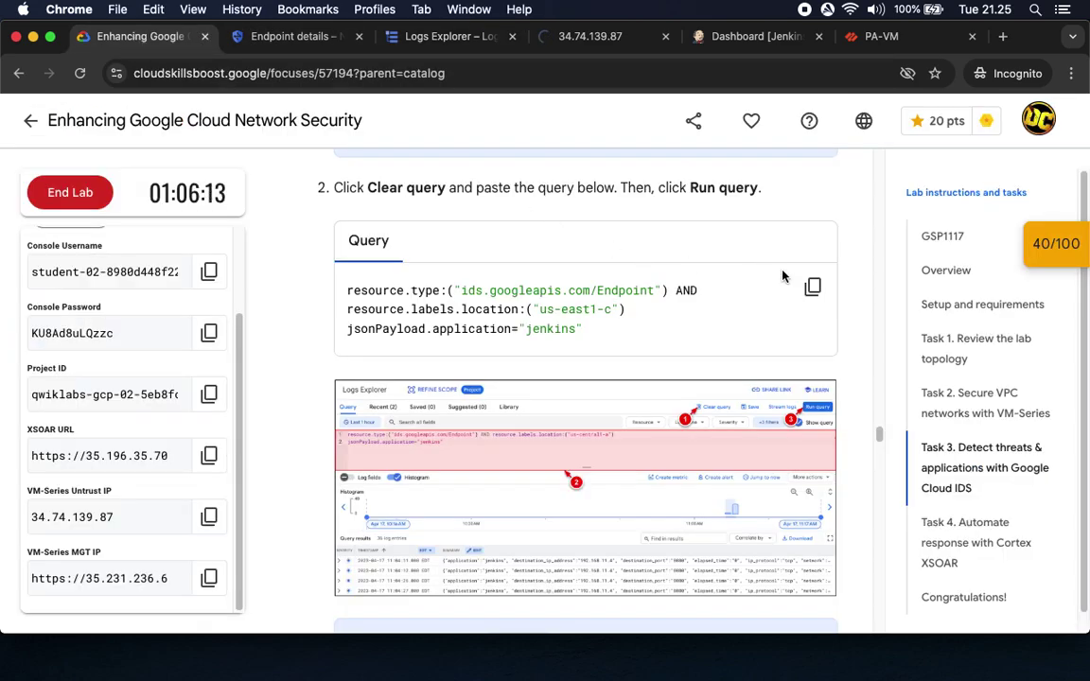
pyautogui.click(812, 285)
pyautogui.click(406, 37)
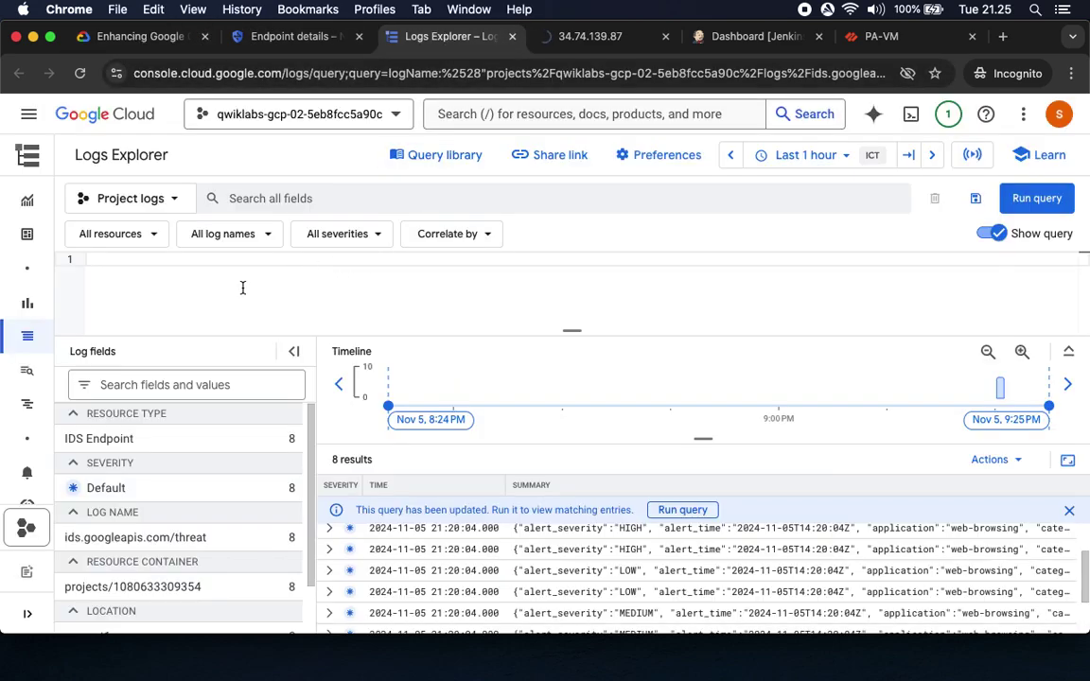
pyautogui.press('super+v')
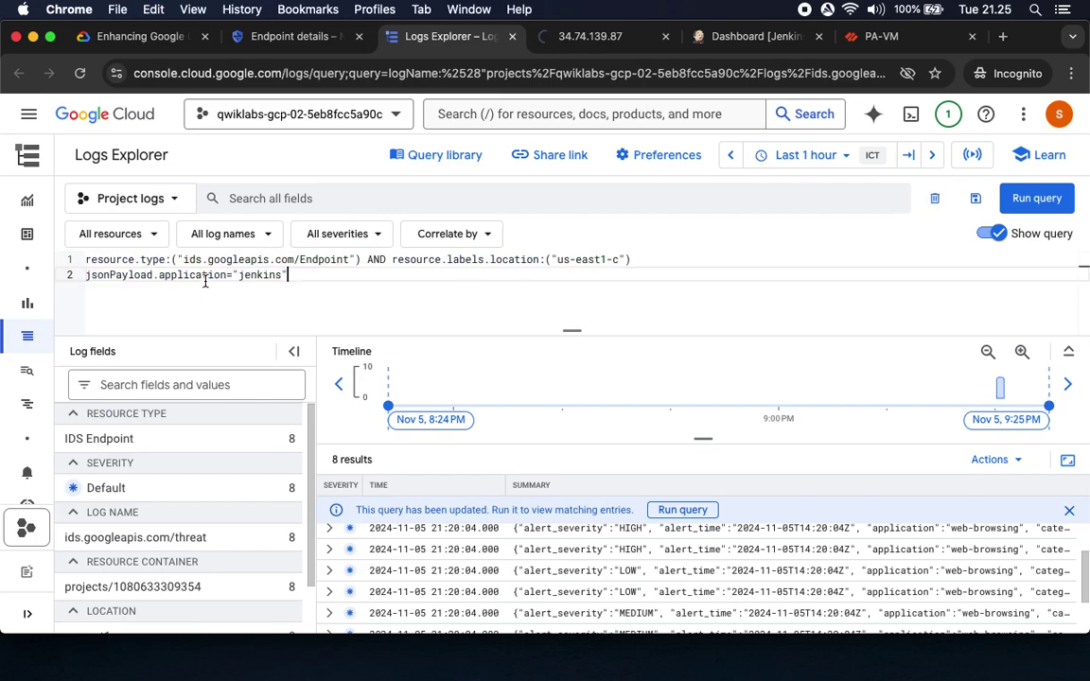
pyautogui.click(1048, 206)
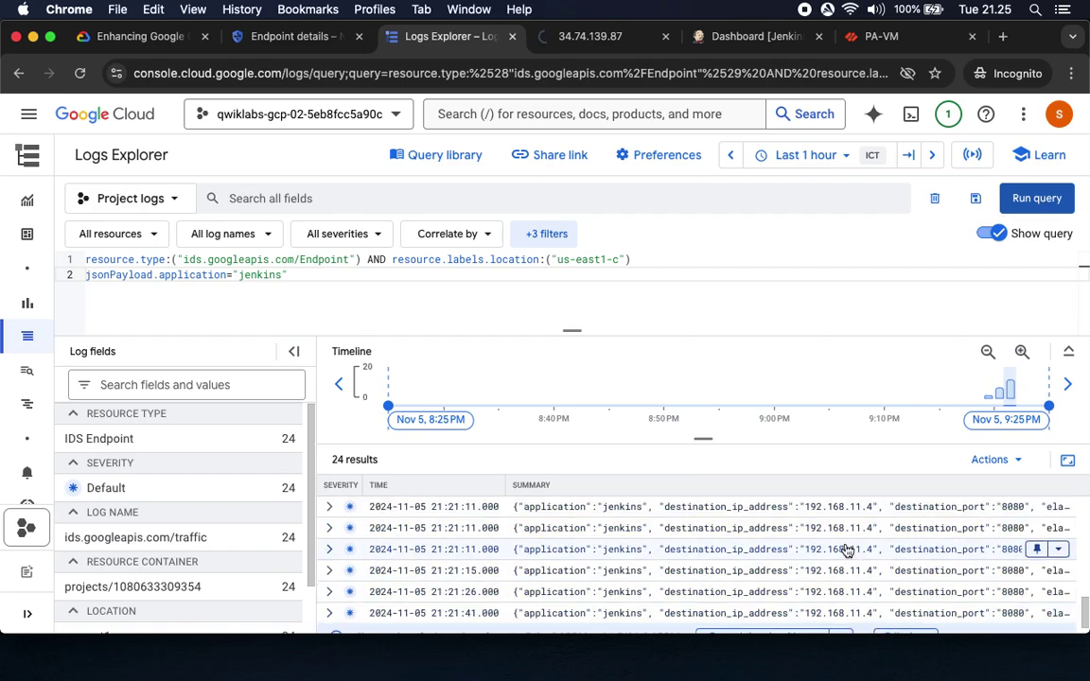
# Expand a Jenkins traffic log entry timestamped 21:21:11 in the query results and review its fields
pyautogui.scroll(-1, 842, 554)
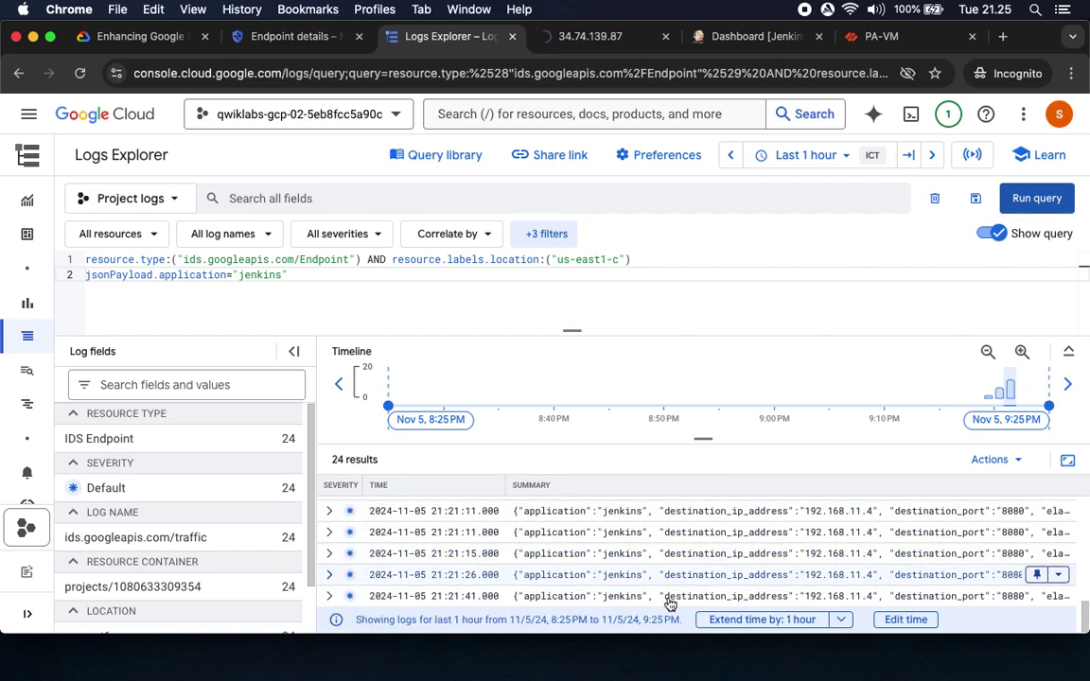
pyautogui.click(329, 511)
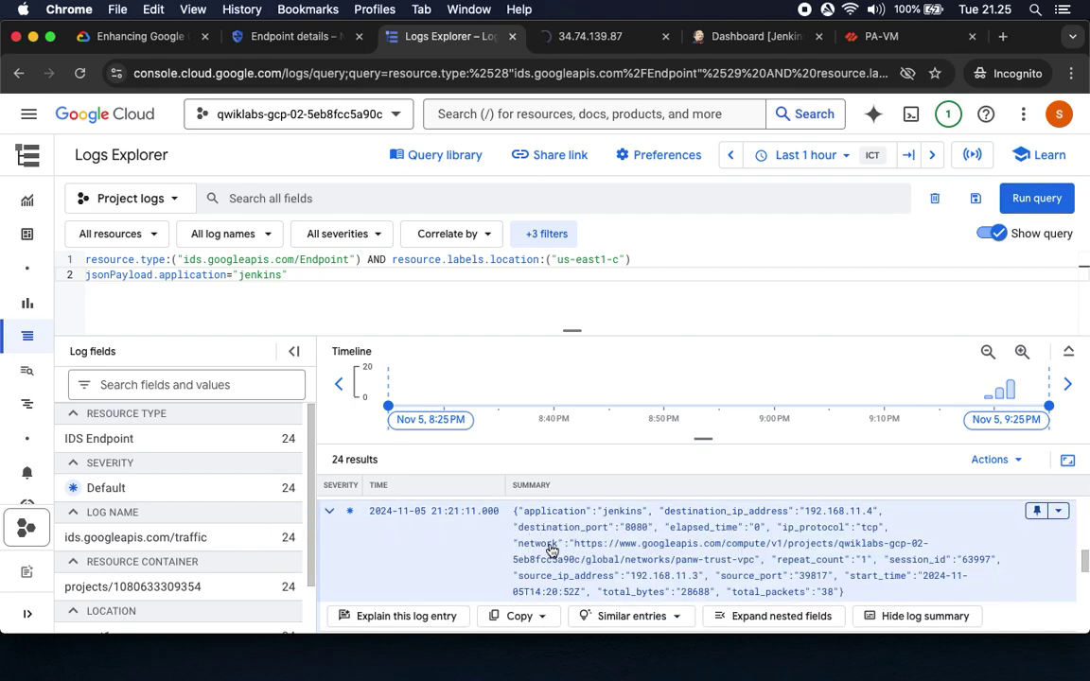
pyautogui.scroll(-1, 691, 558)
pyautogui.scroll(-1, 723, 568)
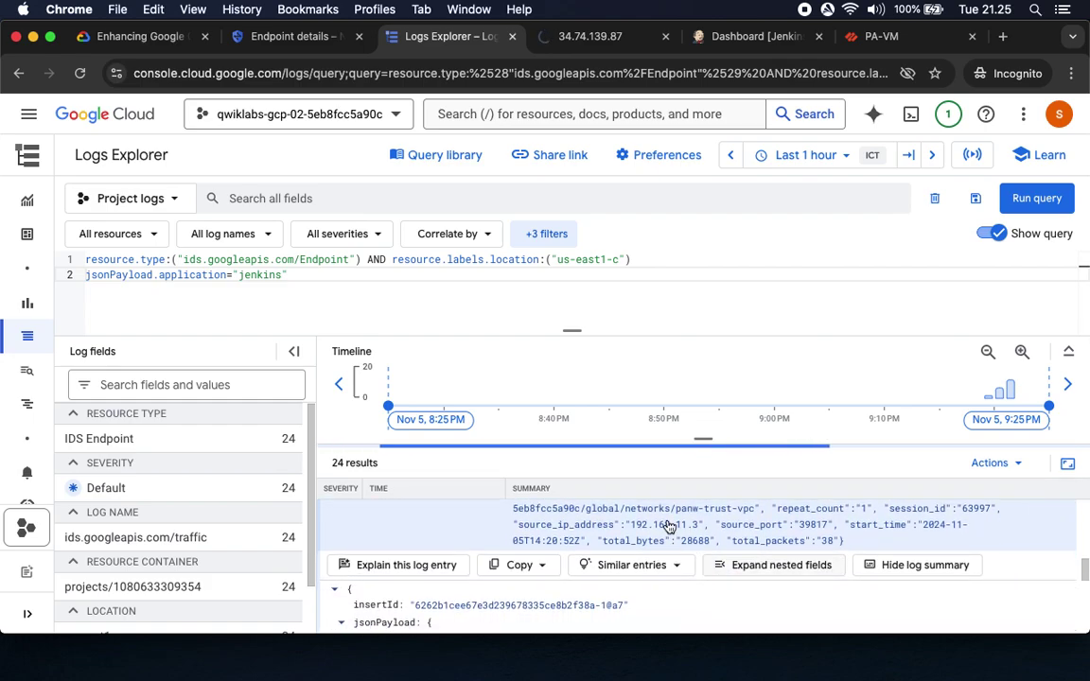
# Read the lab's explanation of the Jenkins query and its instruction on expanding a traffic log
pyautogui.click(138, 36)
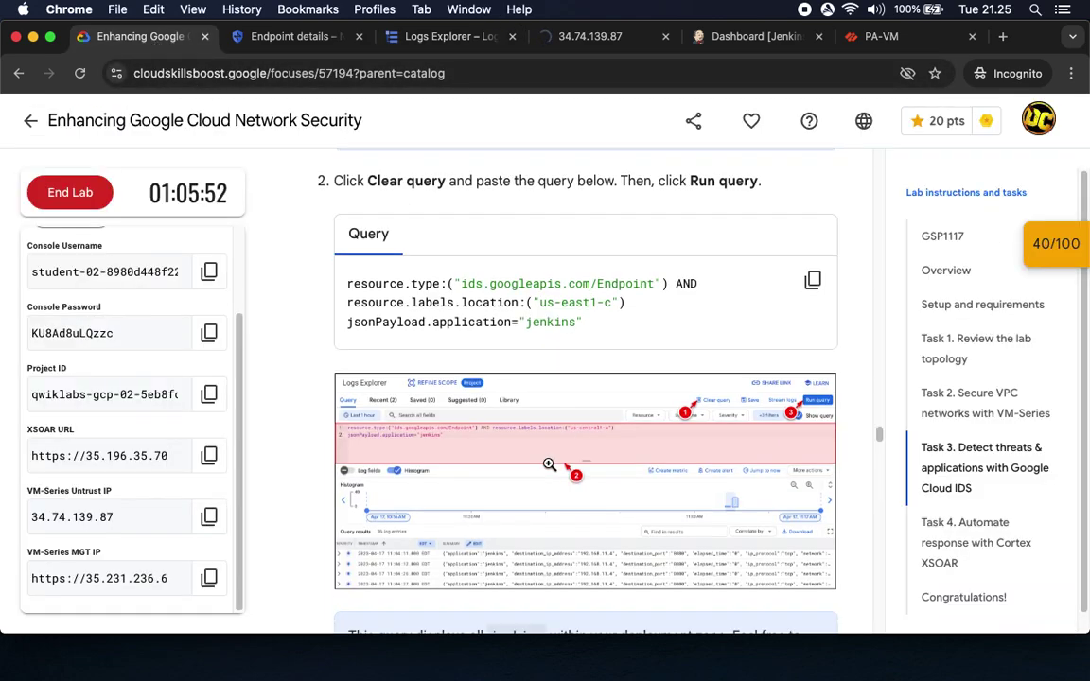
pyautogui.scroll(-3, 550, 465)
pyautogui.scroll(-5, 550, 464)
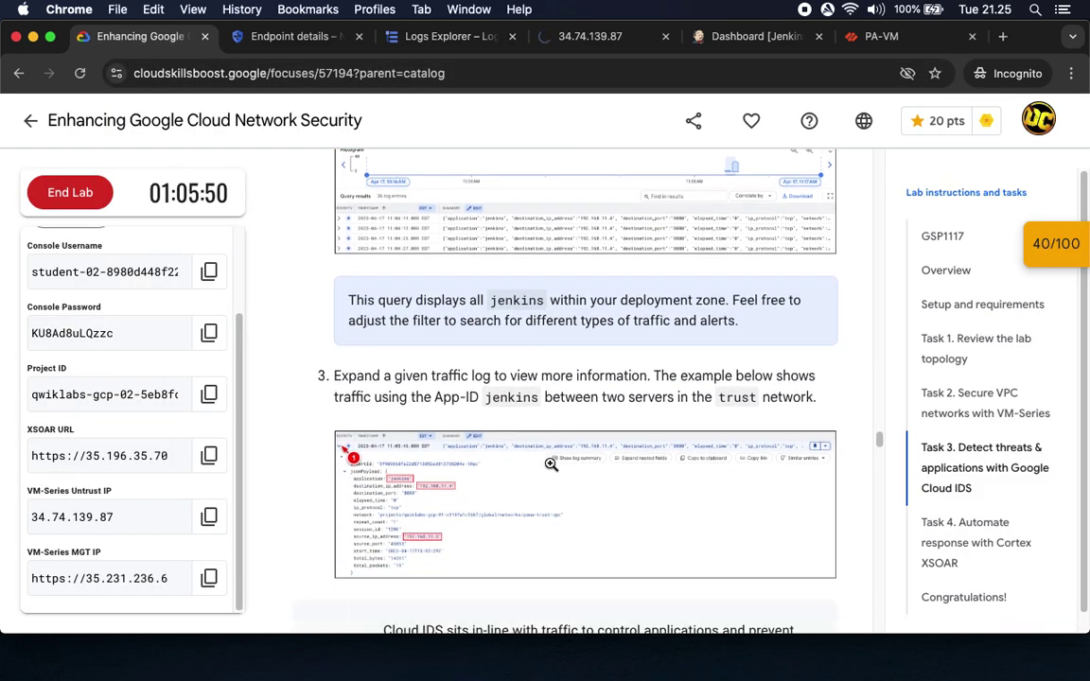
# Enlarge the example traffic log image, then answer the Cloud IDS in-line traffic question with False and submit it
pyautogui.scroll(-3, 430, 413)
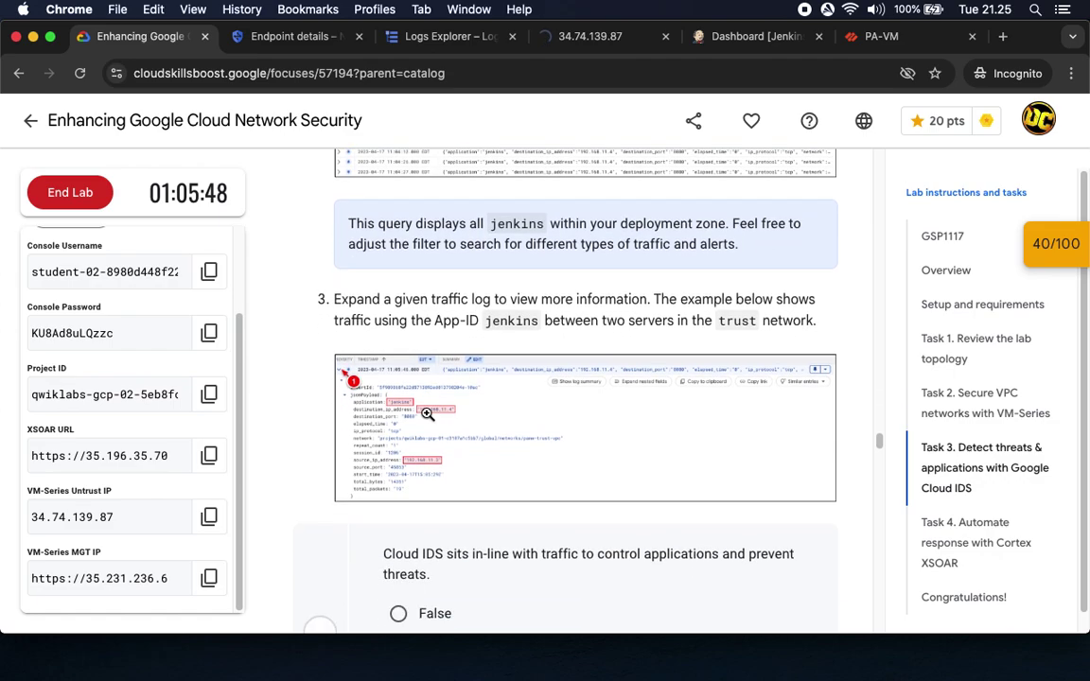
pyautogui.click(393, 344)
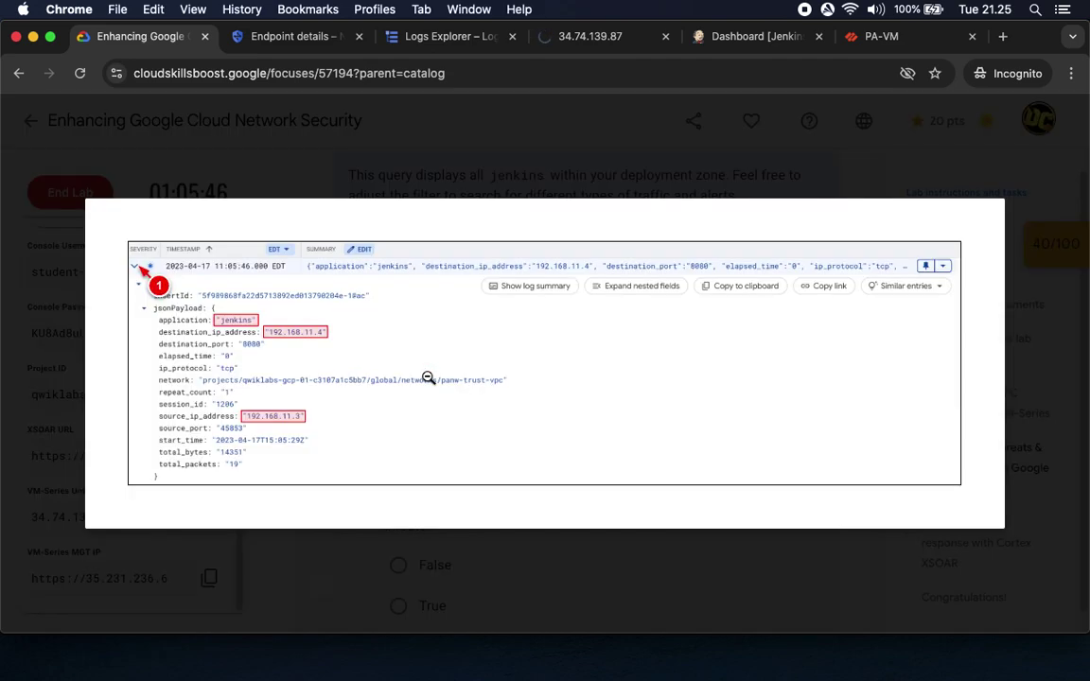
pyautogui.click(486, 396)
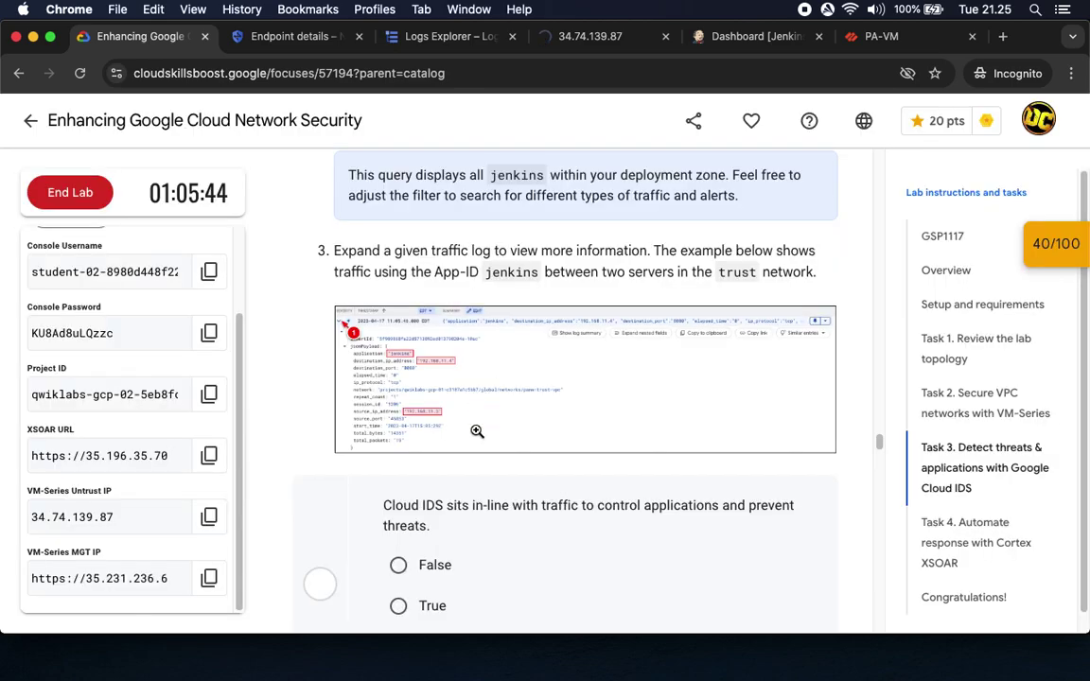
pyautogui.scroll(-2, 477, 427)
pyautogui.click(398, 345)
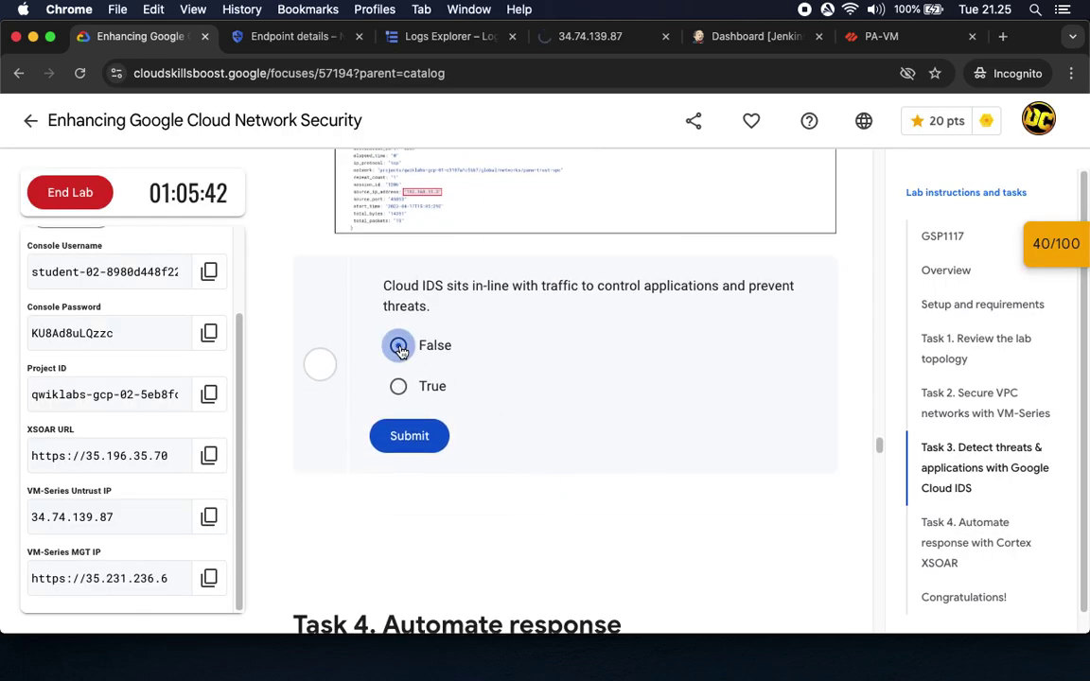
pyautogui.click(410, 435)
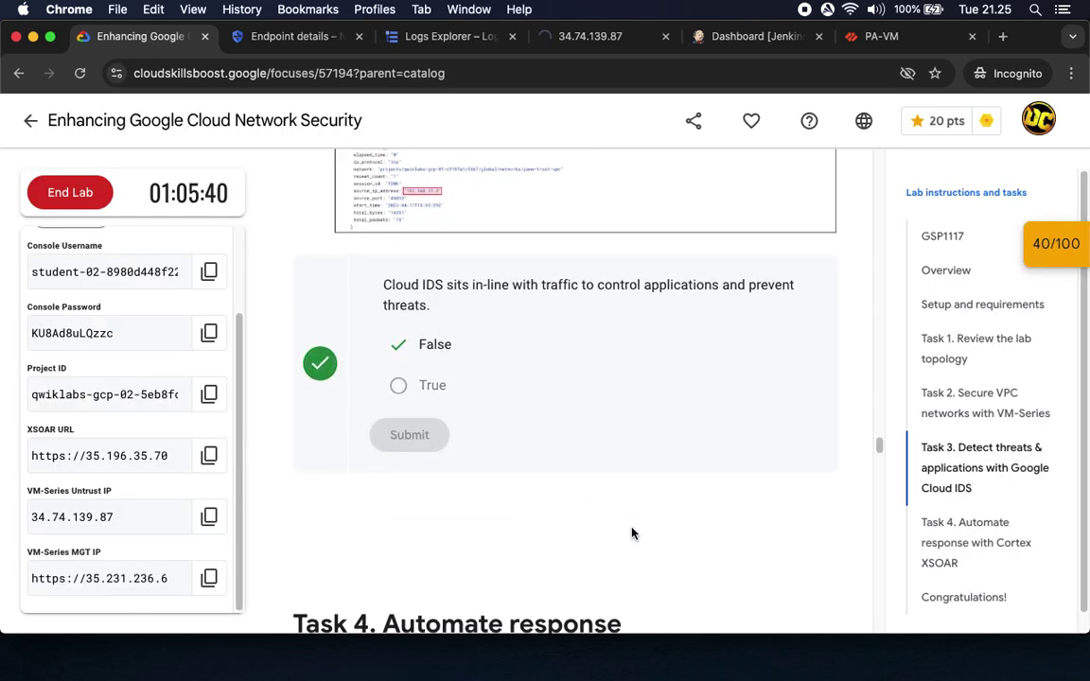
# Read the start of Task 4, then open a second Cloud Shell terminal session and enlarge the terminal area
pyautogui.scroll(-5, 631, 530)
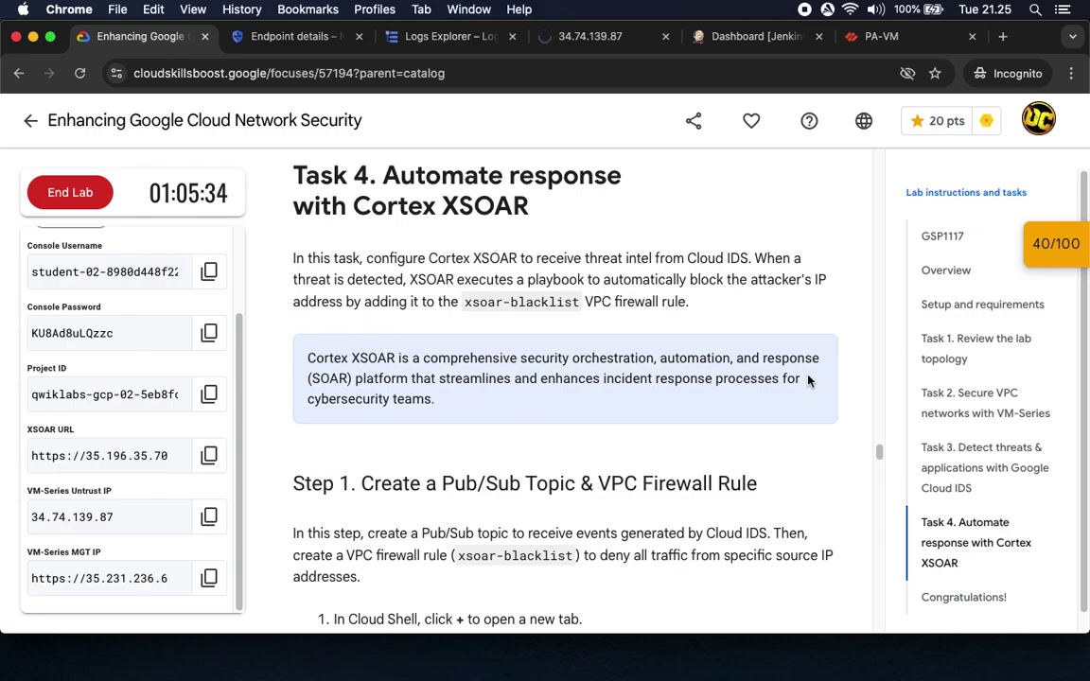
pyautogui.scroll(-1, 388, 394)
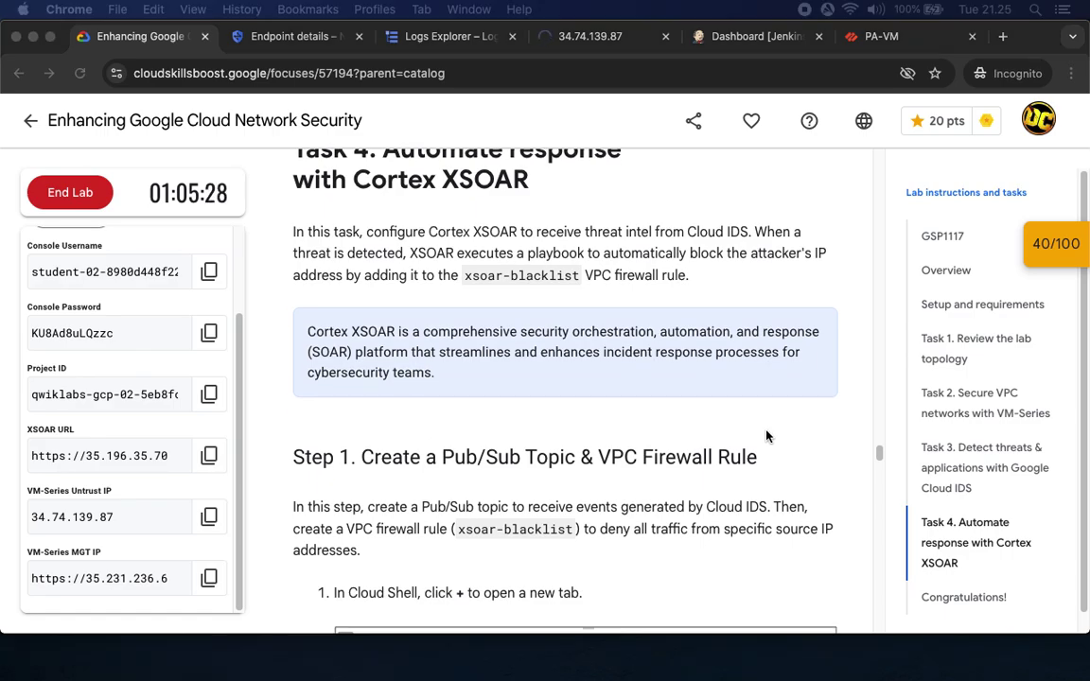
pyautogui.scroll(-5, 766, 436)
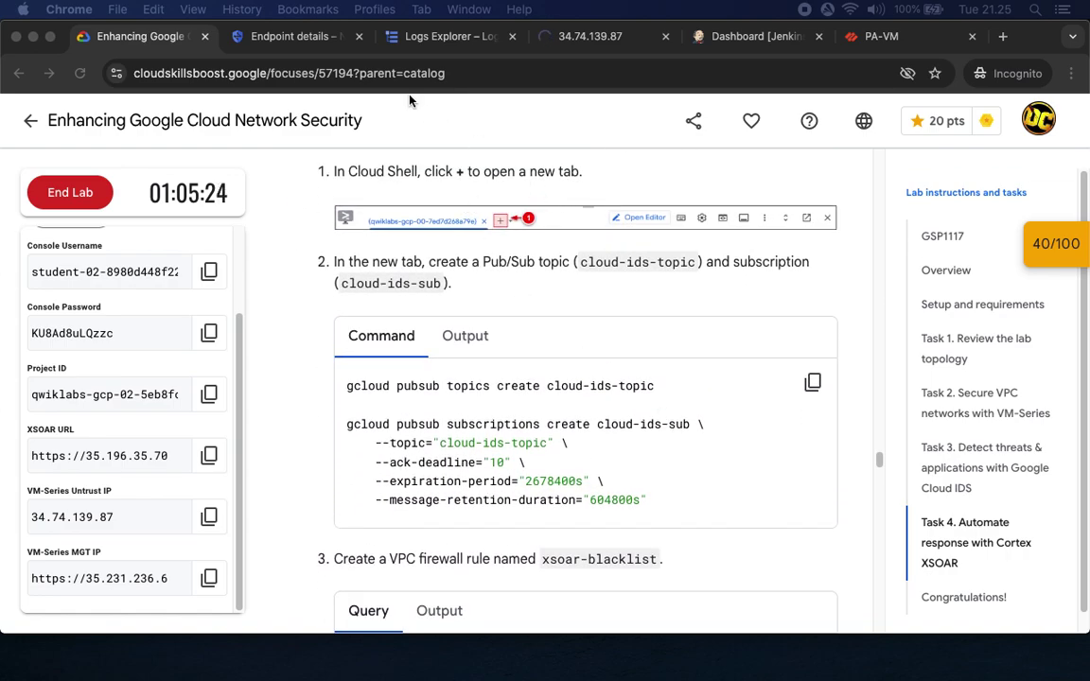
pyautogui.click(284, 36)
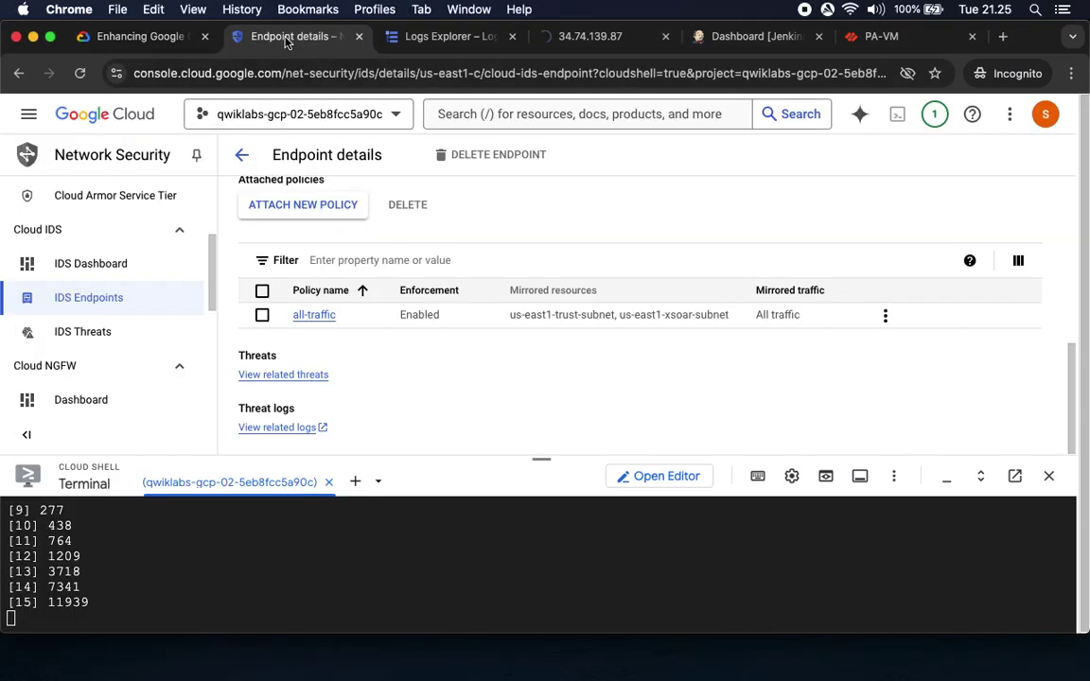
pyautogui.click(354, 484)
pyautogui.moveTo(541, 460); pyautogui.dragTo(548, 256)
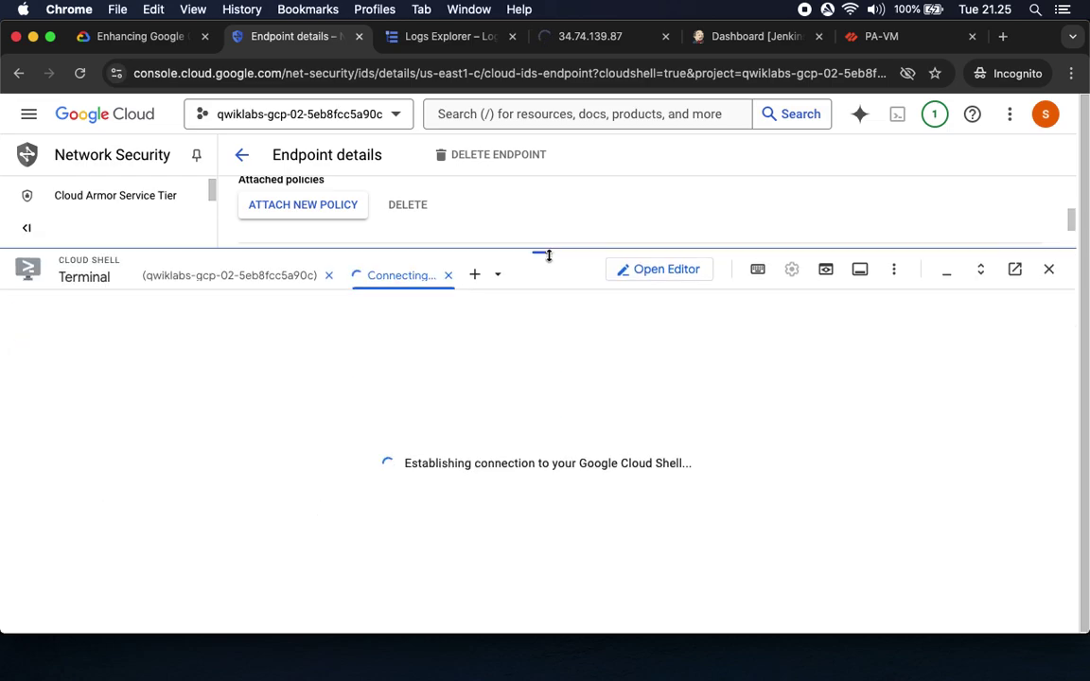
# Run the lab's gcloud commands creating Pub/Sub topic cloud-ids-topic and subscription cloud-ids-sub (ack deadline 10, expiration 2678400s, retention 604800s), and authorize Cloud Shell
pyautogui.click(150, 39)
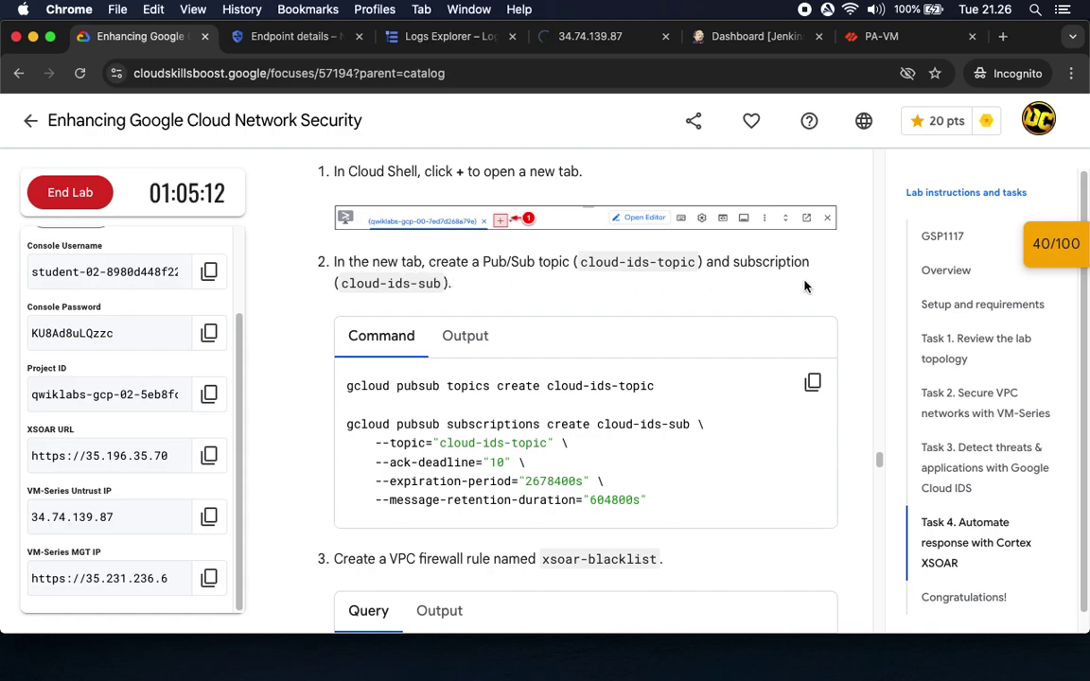
pyautogui.scroll(-2, 765, 384)
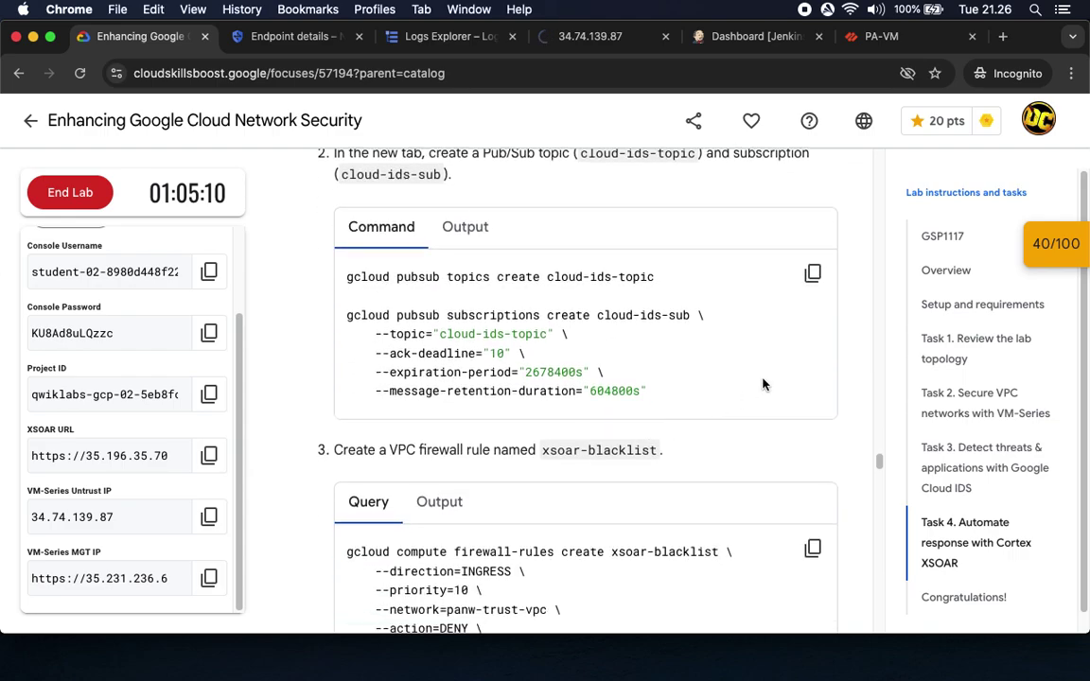
pyautogui.click(813, 273)
pyautogui.click(280, 39)
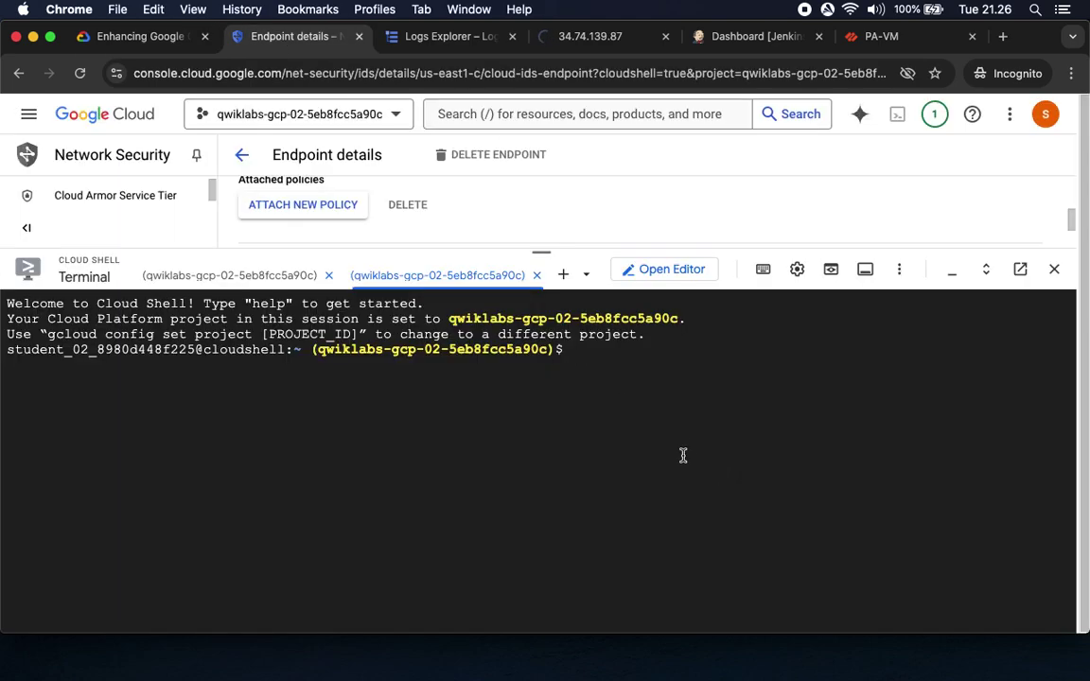
pyautogui.press('super+v')
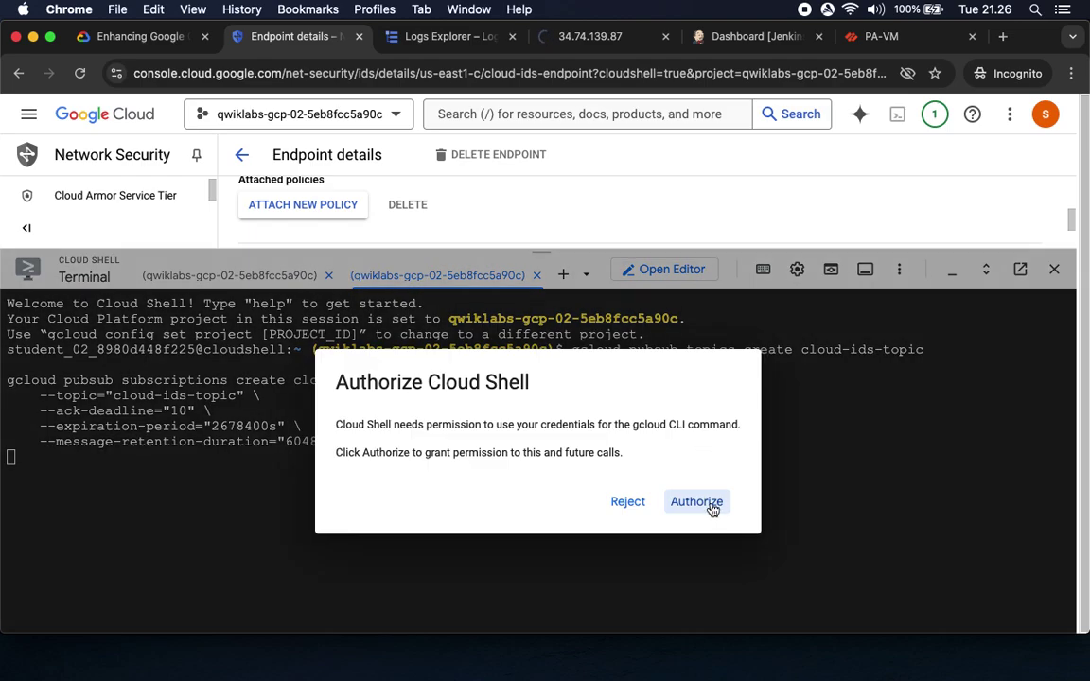
pyautogui.click(696, 502)
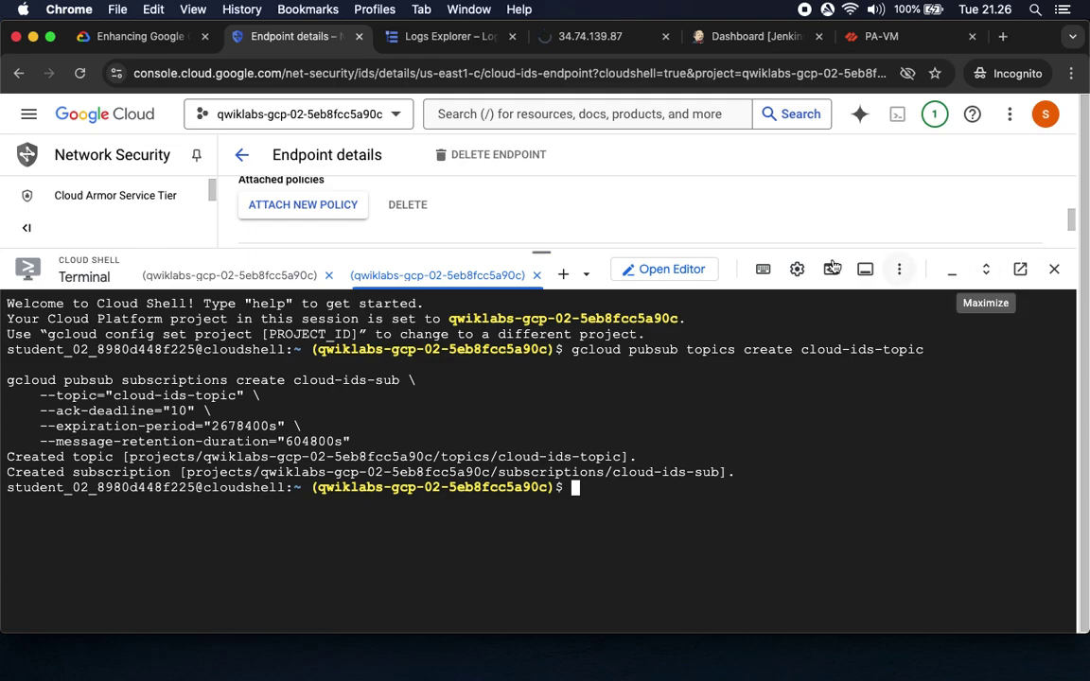
# Run the lab's gcloud command creating firewall rule xsoar-blacklist: INGRESS, priority 10, network panw-trust-vpc, action DENY, rules all, source range 1.1.1.1
pyautogui.click(139, 36)
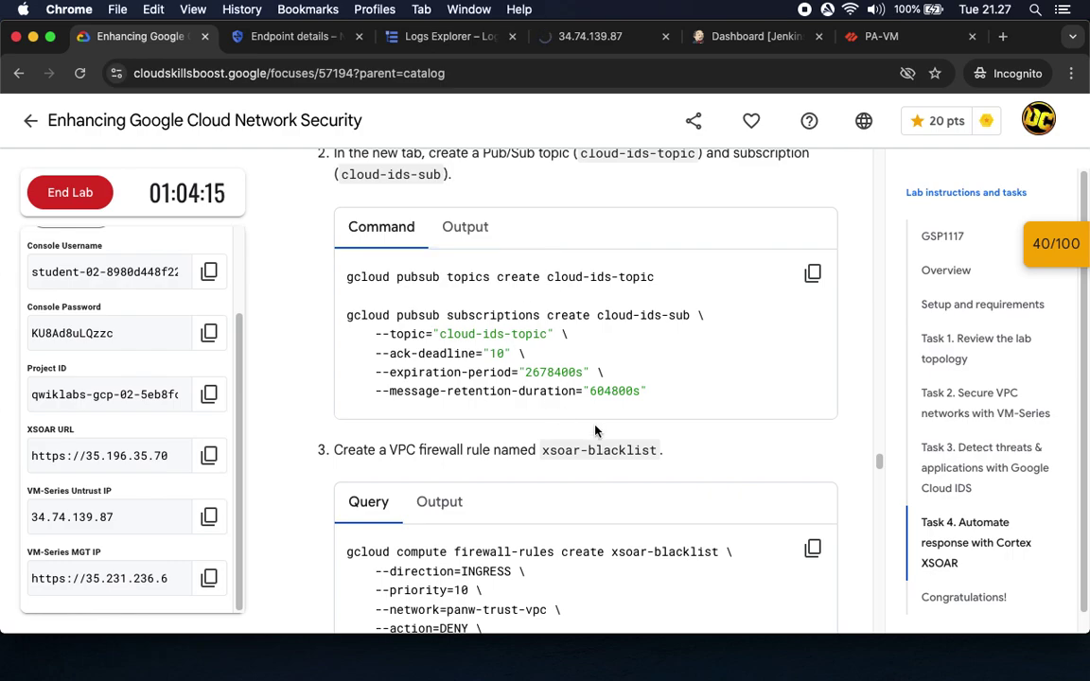
pyautogui.scroll(-5, 587, 431)
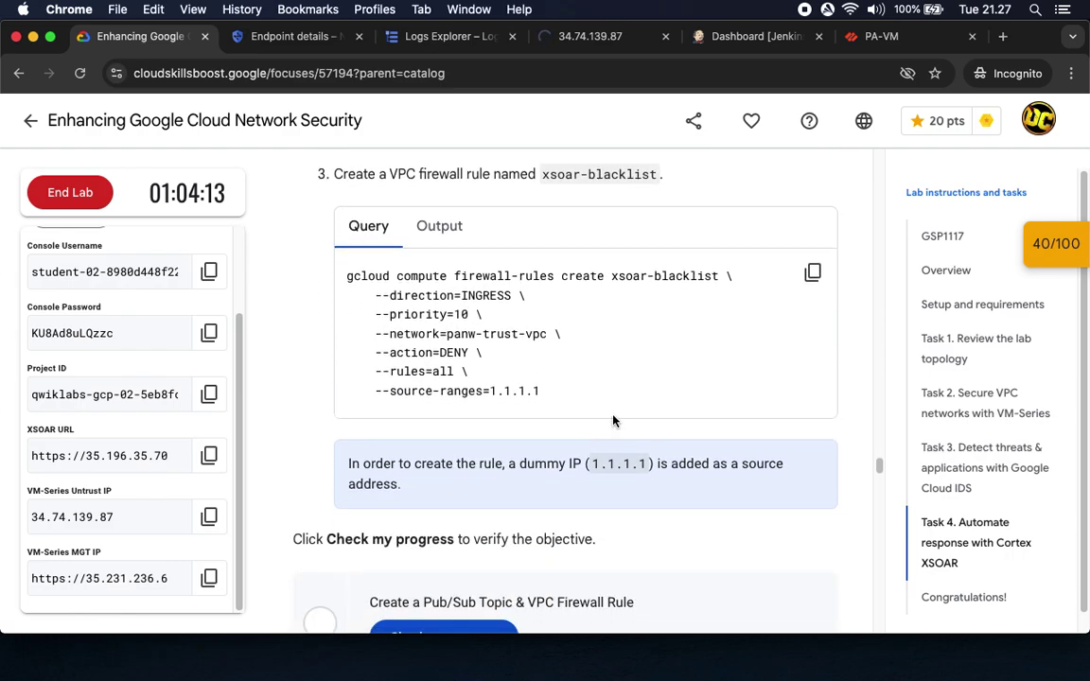
pyautogui.click(812, 273)
pyautogui.click(288, 37)
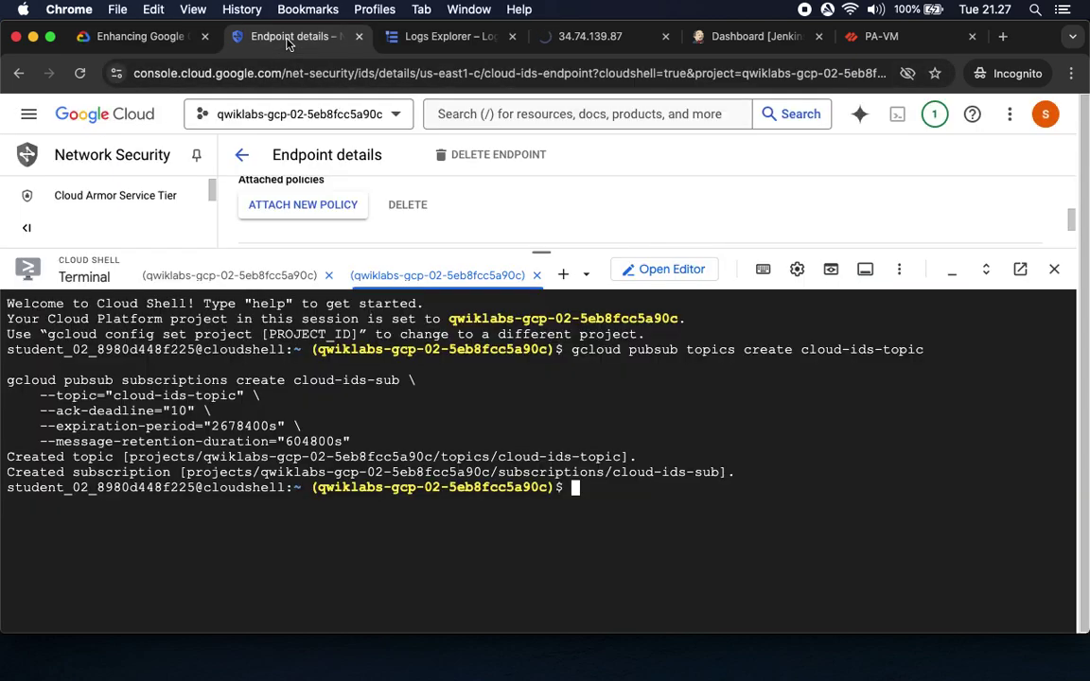
pyautogui.press('super+v')
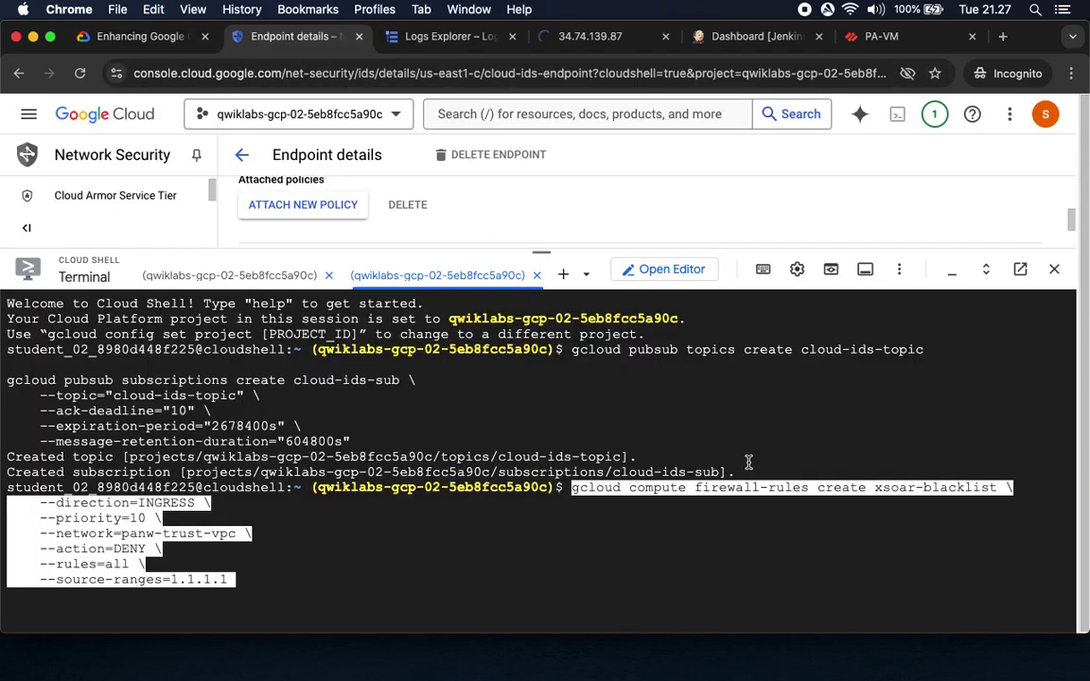
pyautogui.press('Return')
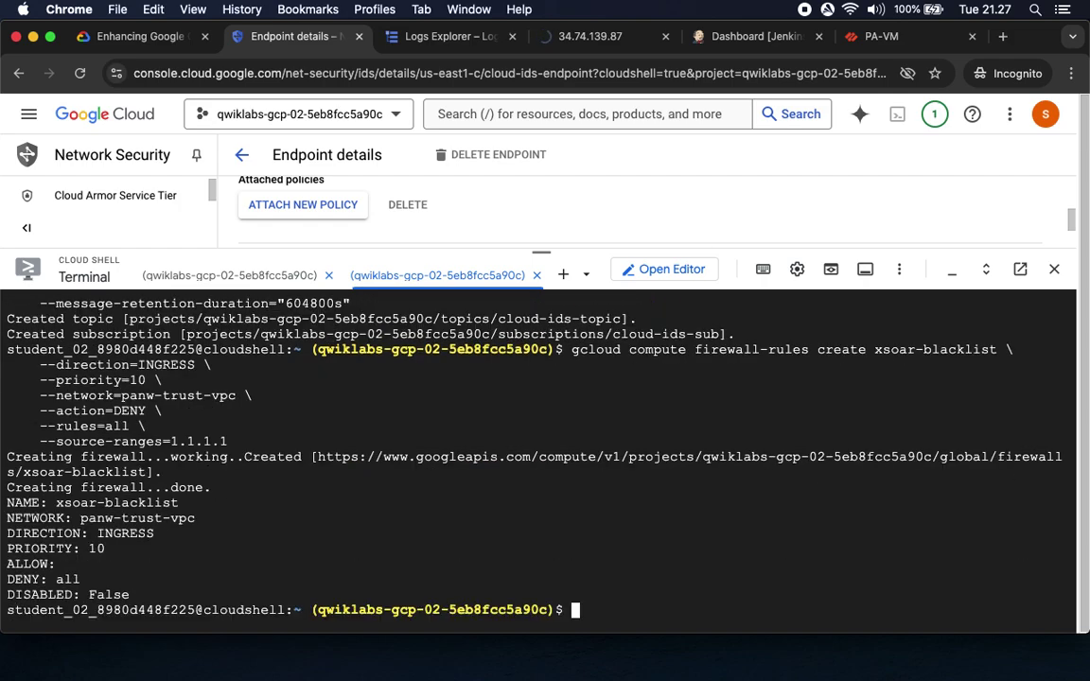
# Check the lab progress for "Create a Pub/Sub Topic & VPC Firewall Rule" in the instructions and again in the checkpoints list
pyautogui.click(132, 36)
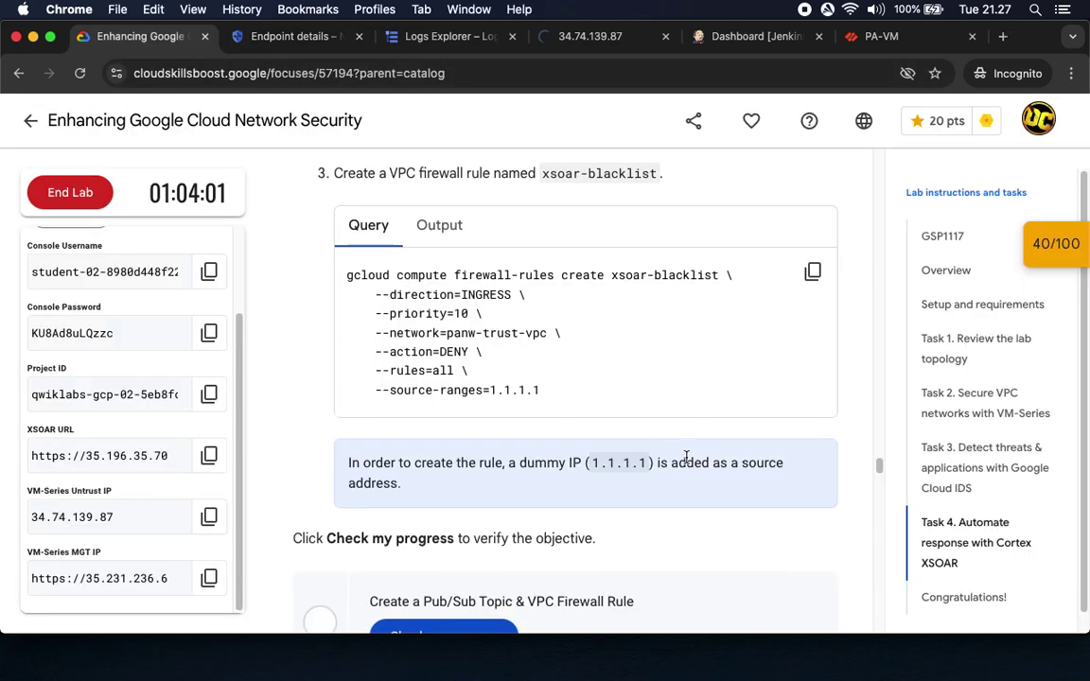
pyautogui.scroll(-3, 648, 429)
pyautogui.click(416, 442)
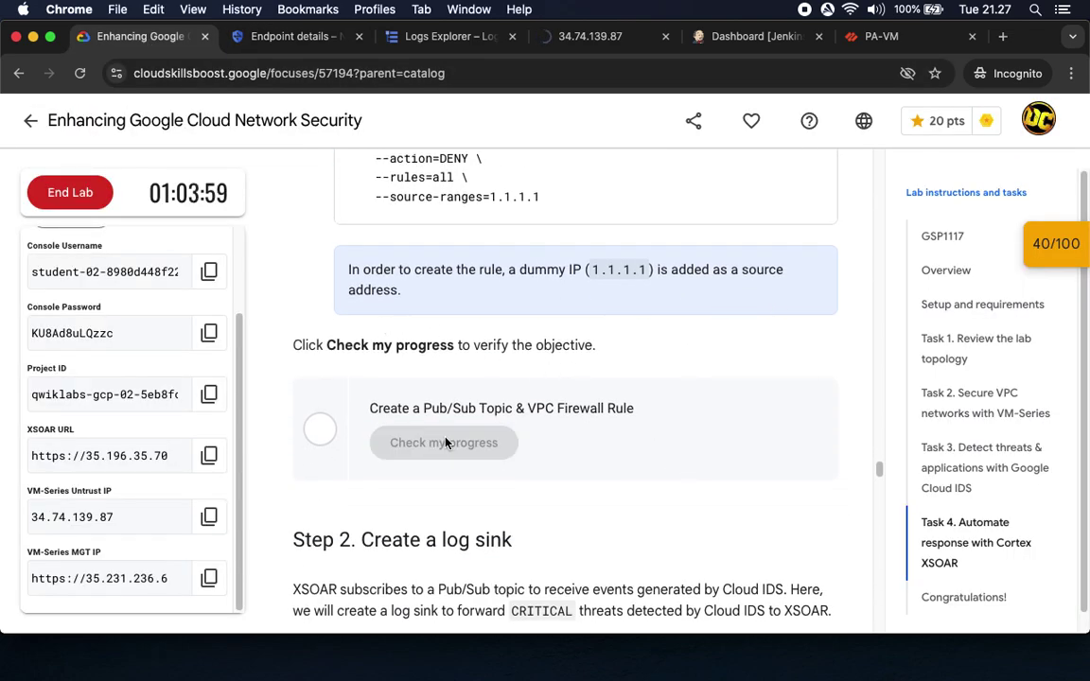
pyautogui.scroll(-4, 635, 494)
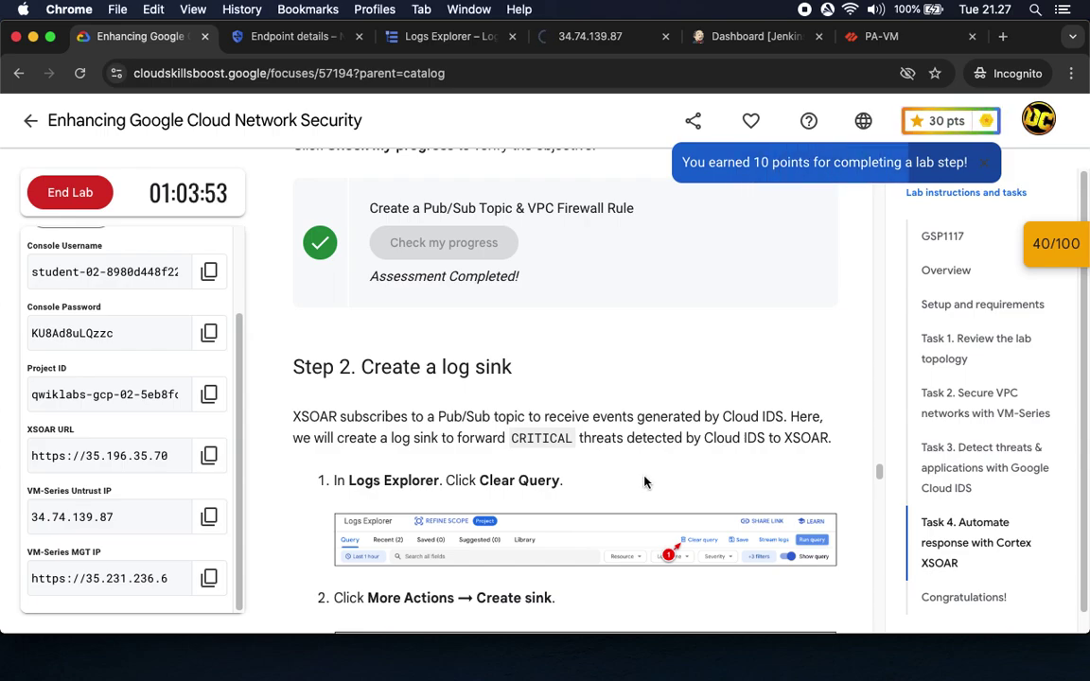
pyautogui.click(1051, 250)
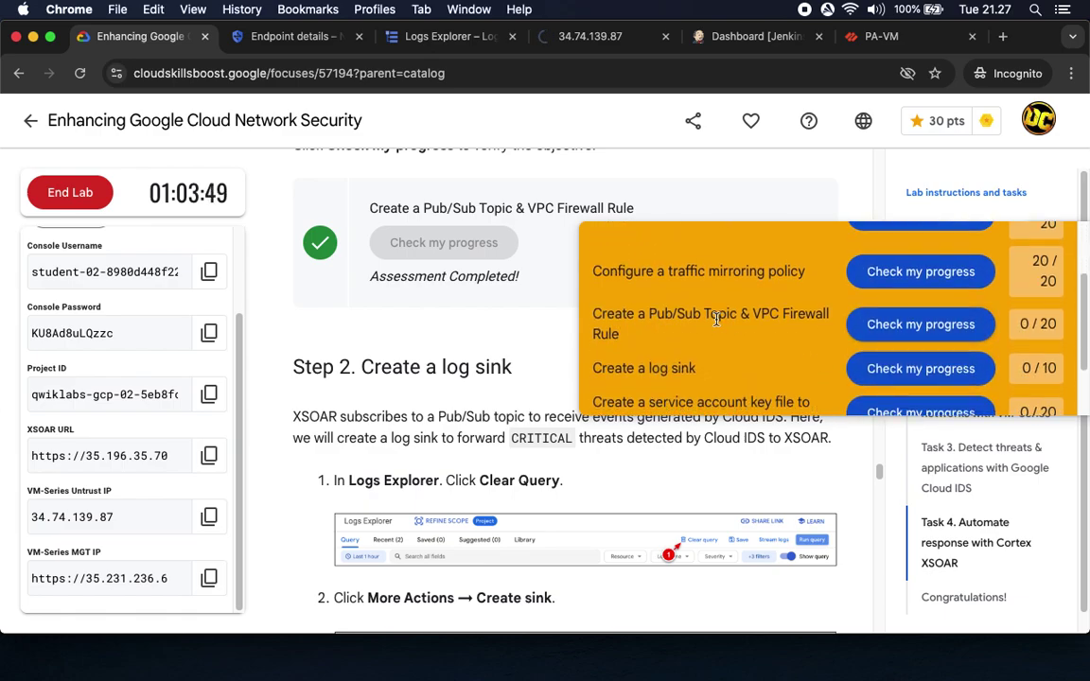
pyautogui.click(897, 325)
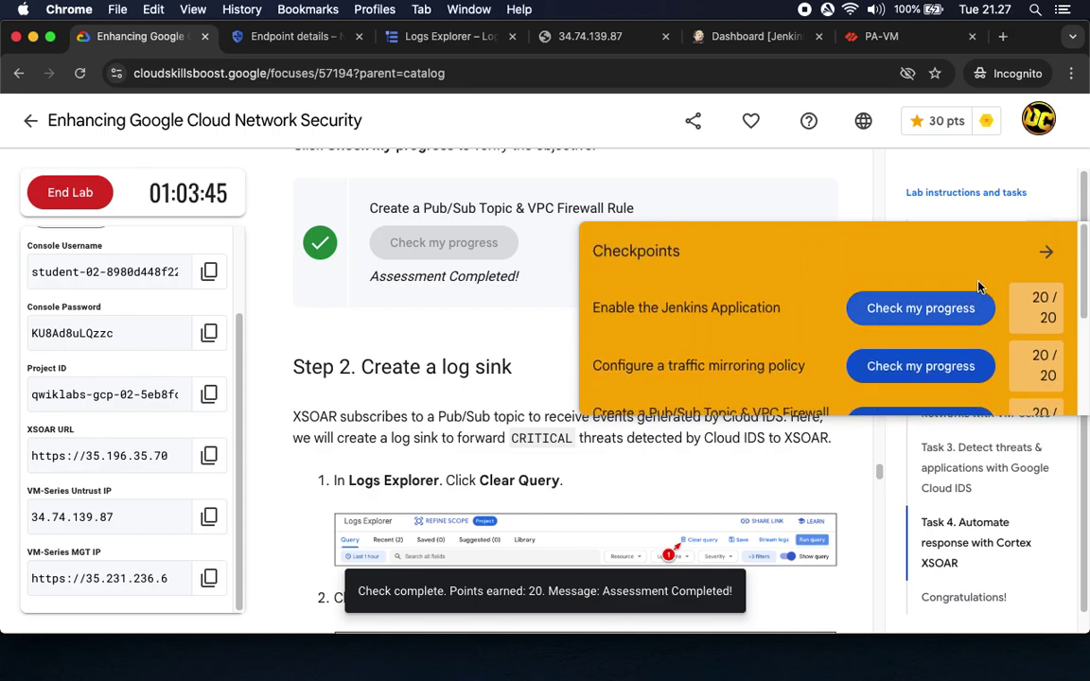
pyautogui.click(1046, 248)
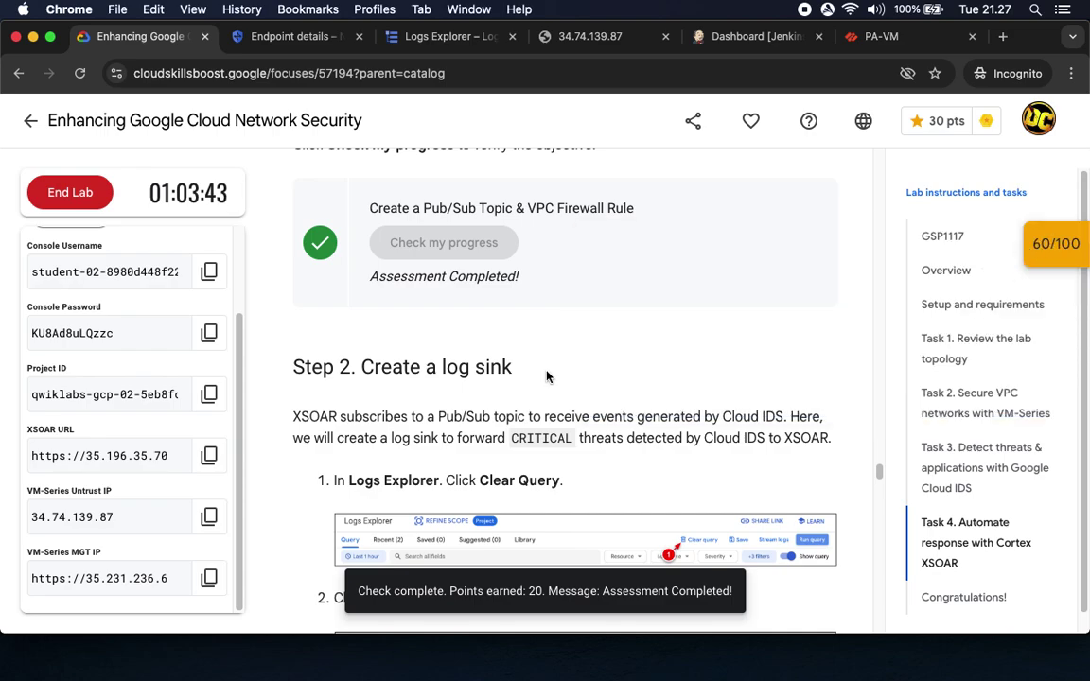
# Read the Step 2 log sink instructions and clear the current query in Logs Explorer
pyautogui.scroll(-5, 530, 359)
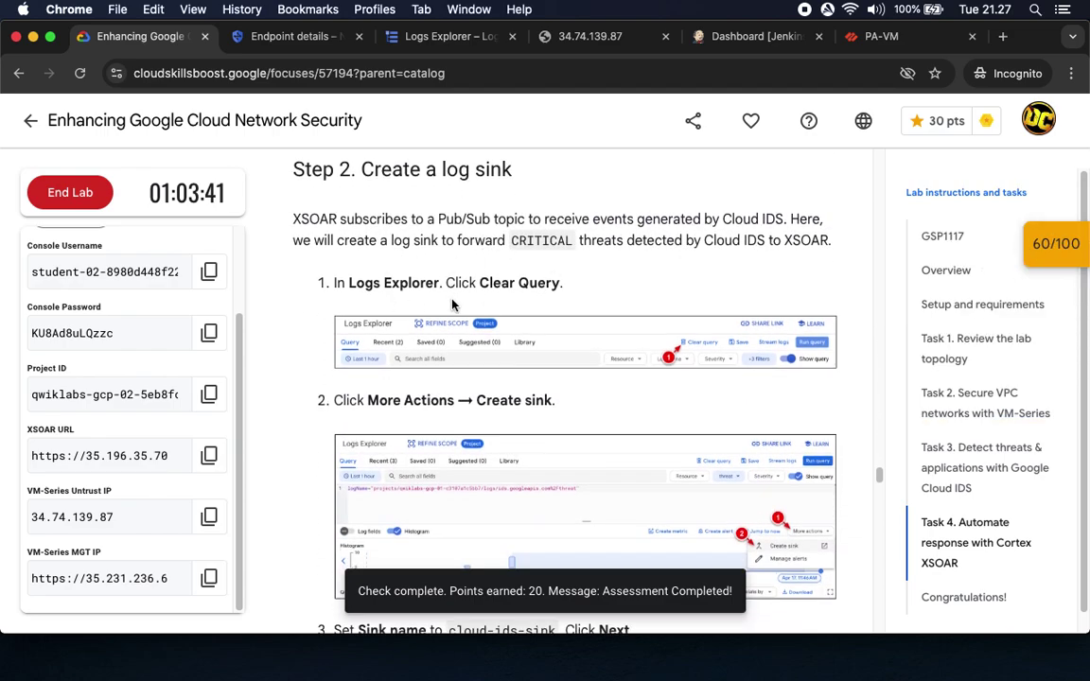
pyautogui.scroll(-2, 503, 251)
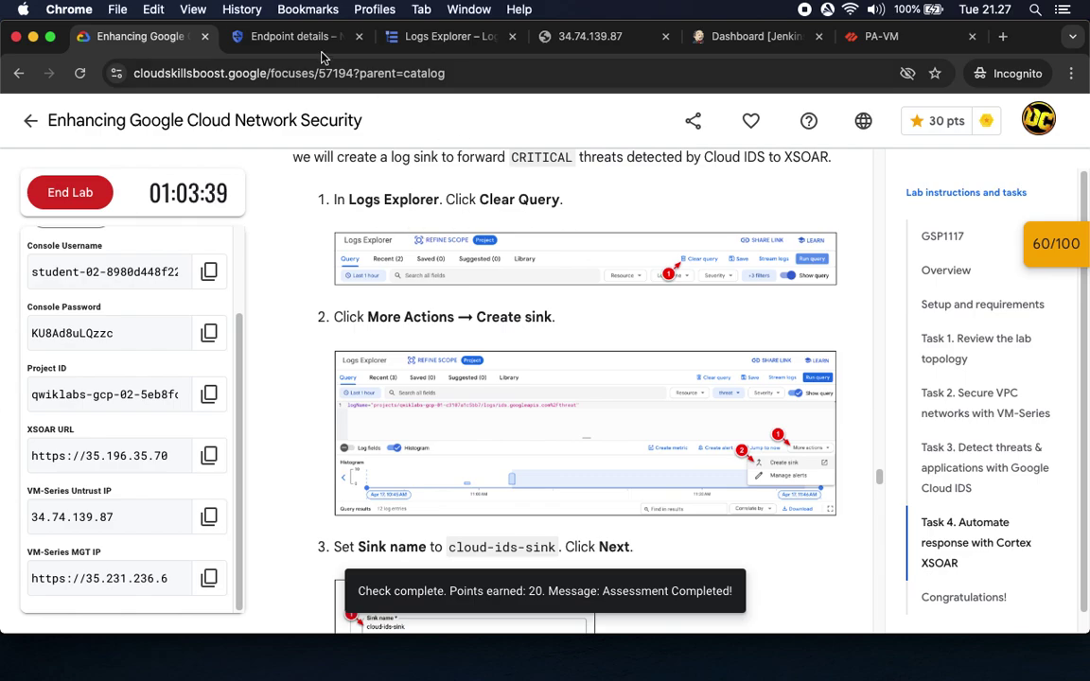
pyautogui.click(401, 36)
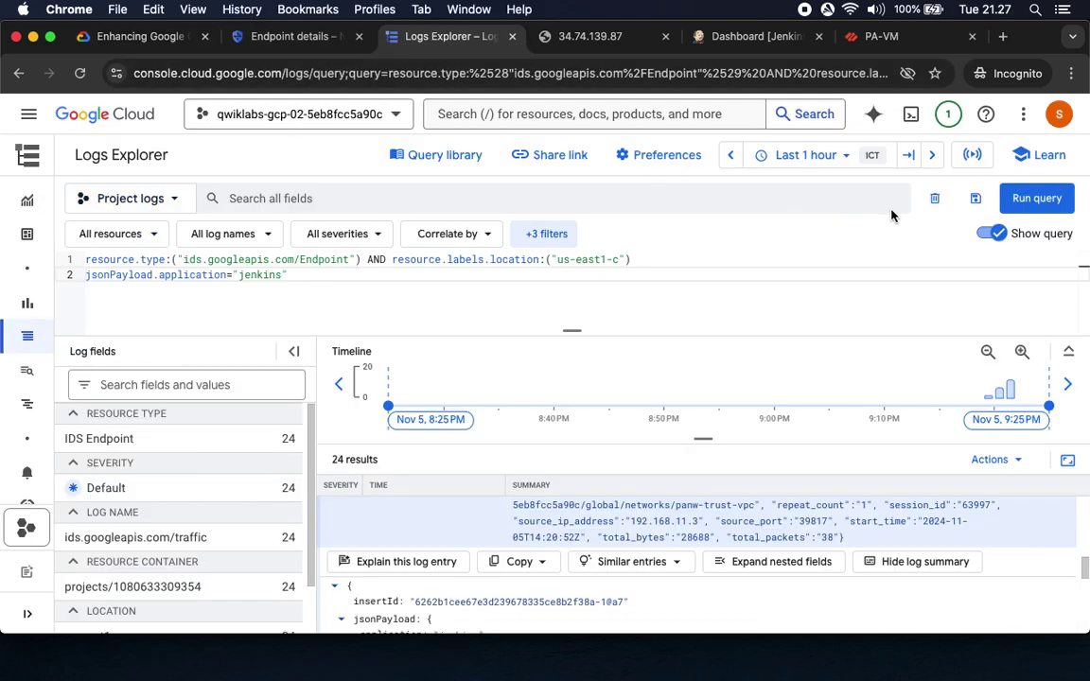
pyautogui.click(934, 198)
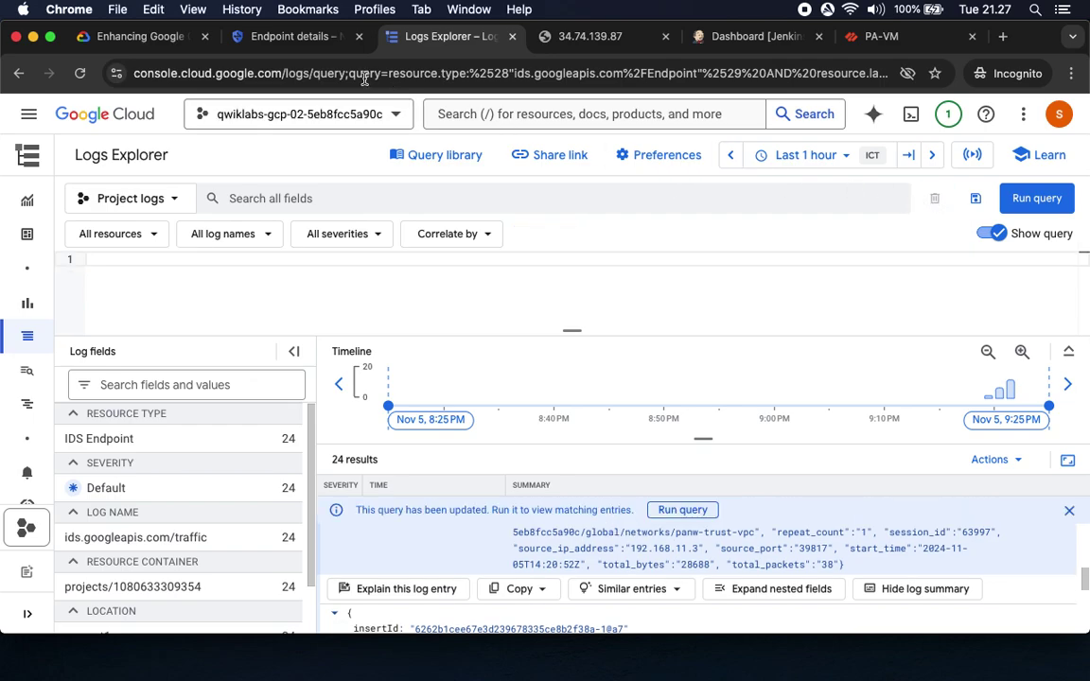
# Check the lab's sink instructions and open the form for creating a logs routing sink from Logs Explorer
pyautogui.click(151, 36)
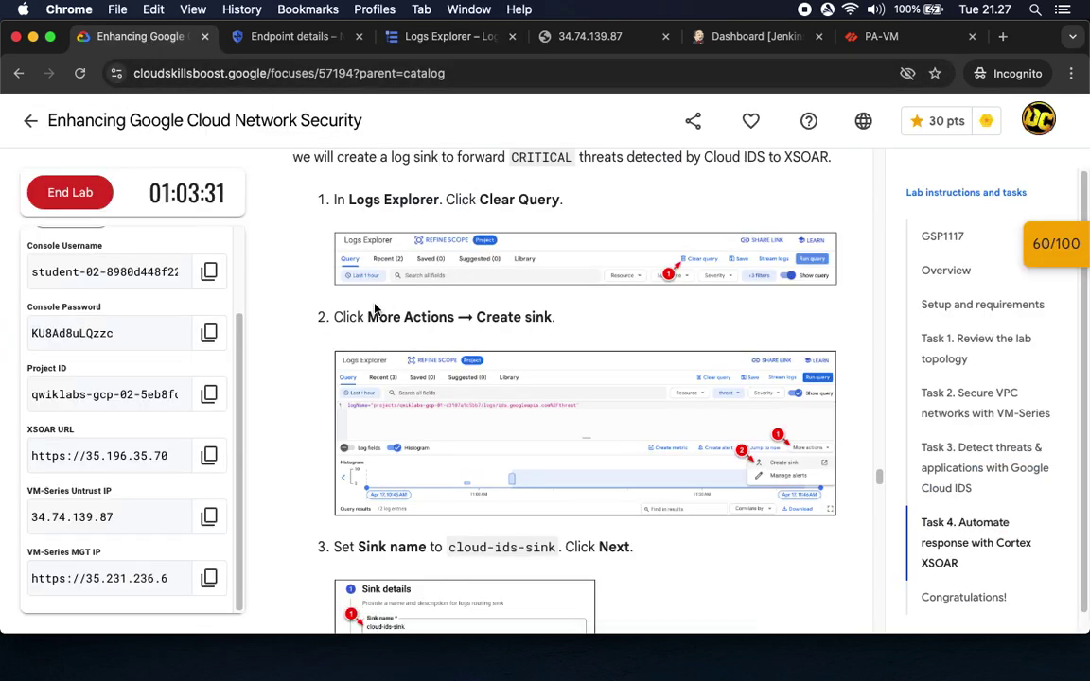
pyautogui.scroll(-3, 445, 369)
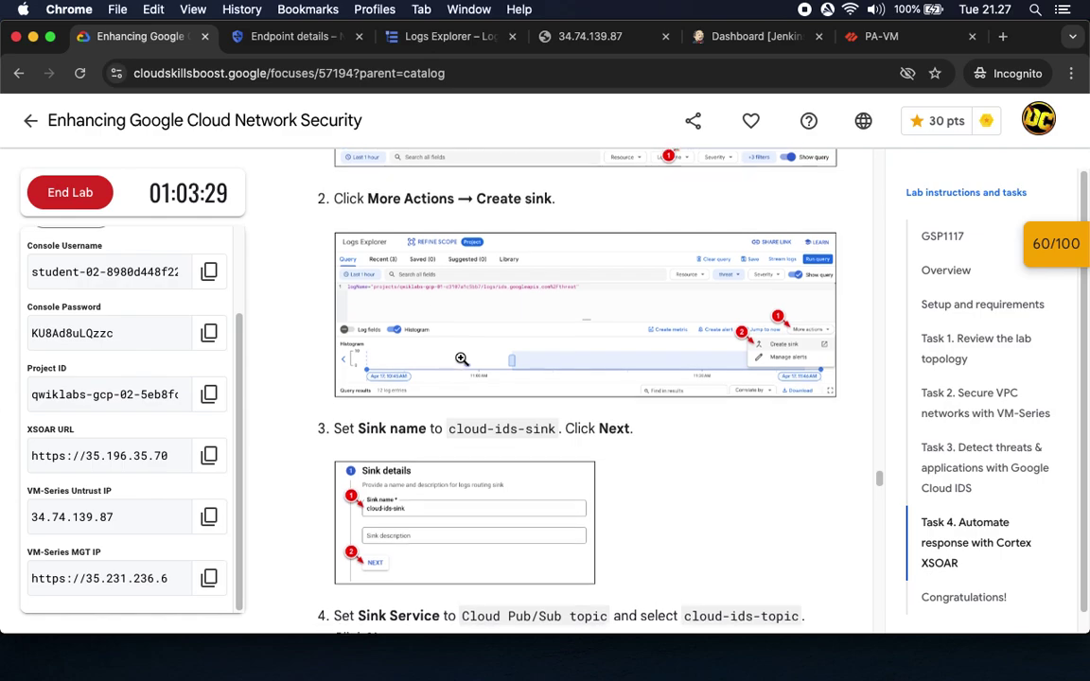
pyautogui.click(452, 38)
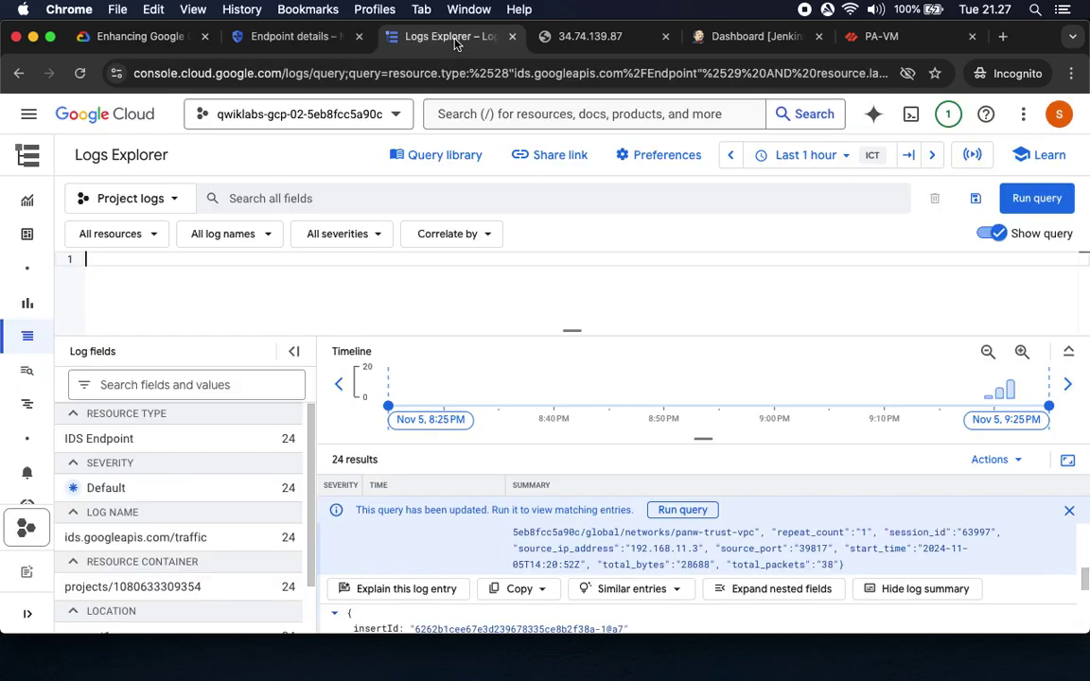
pyautogui.click(1018, 462)
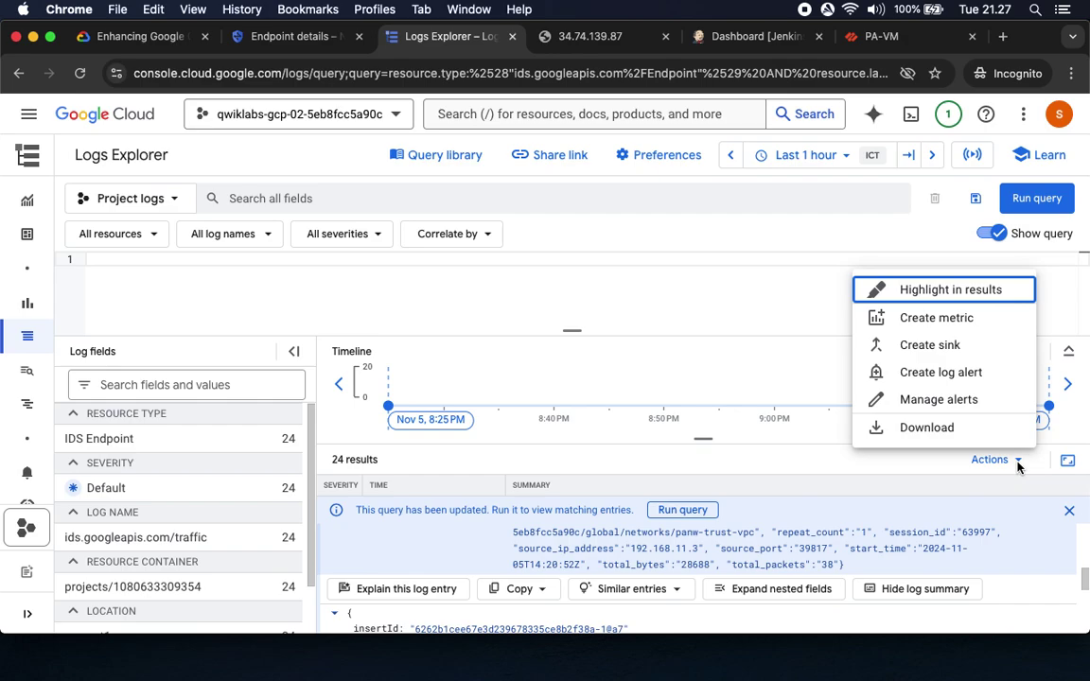
pyautogui.click(930, 346)
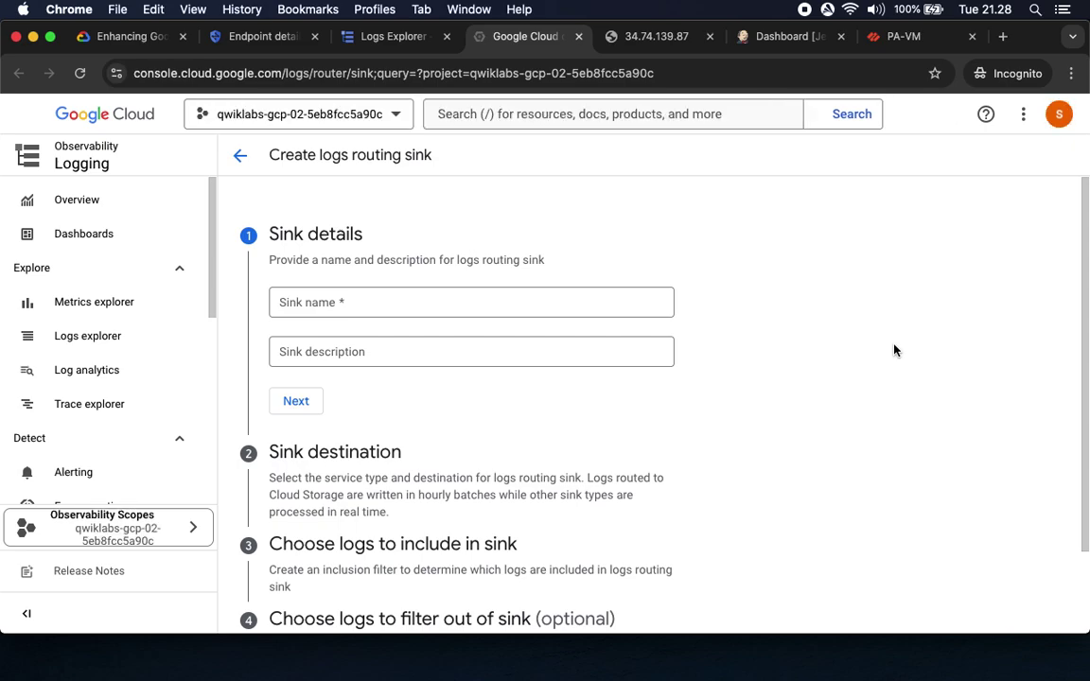
# Review the lab's log sink instructions and copy the sink name cloud-ids-sink
pyautogui.click(121, 36)
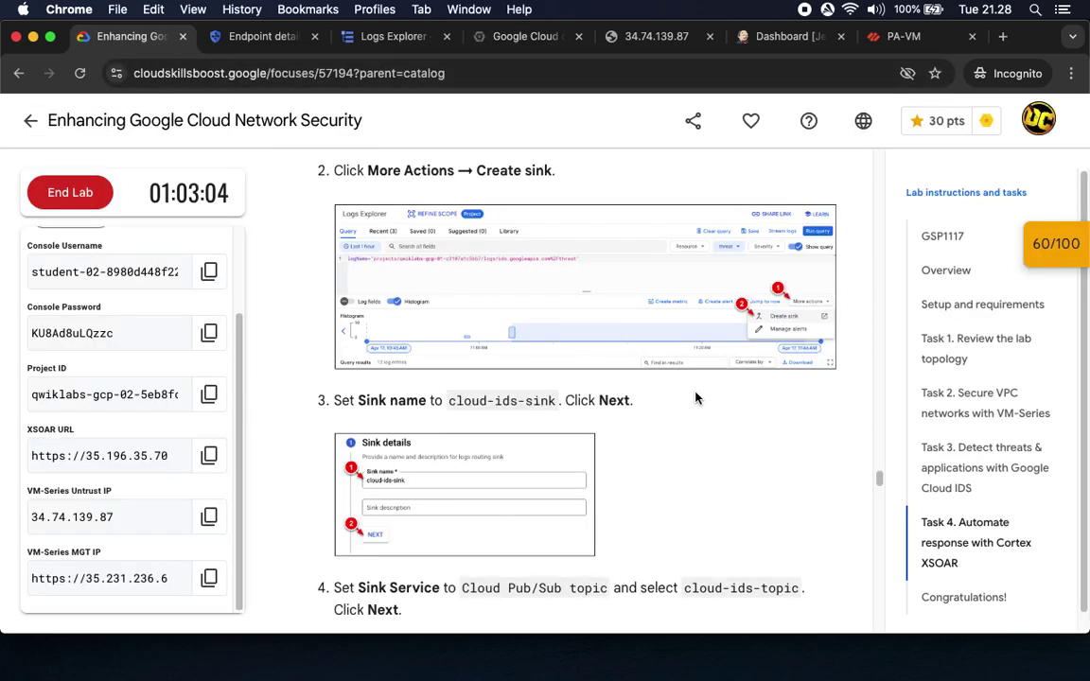
pyautogui.scroll(3, 685, 395)
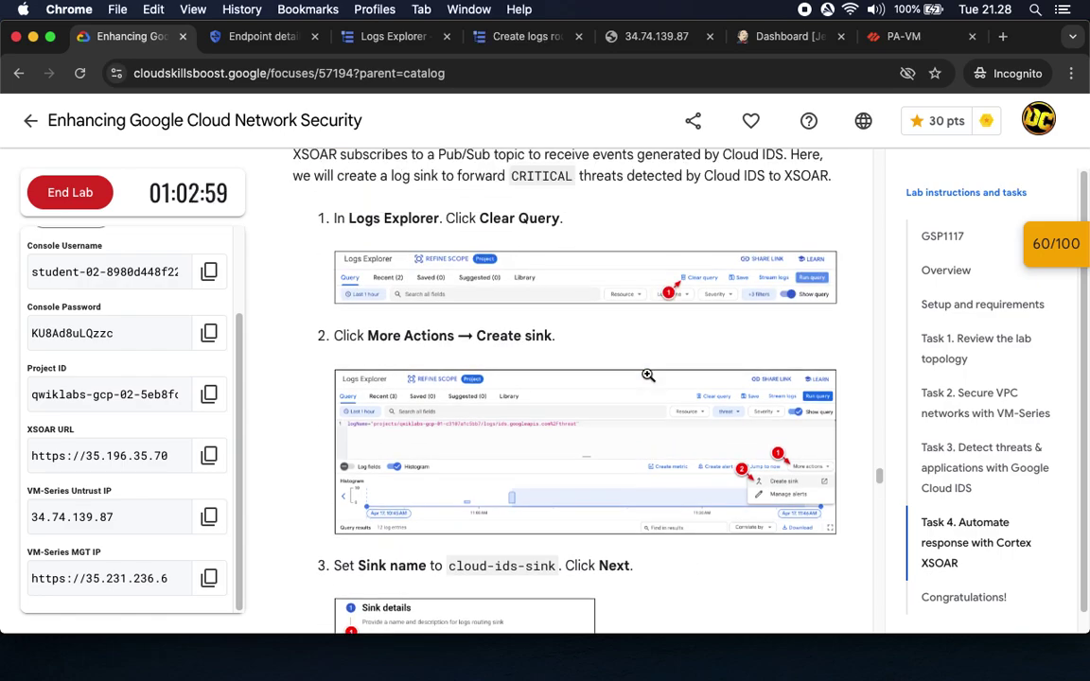
pyautogui.scroll(-2, 648, 376)
pyautogui.scroll(-3, 648, 375)
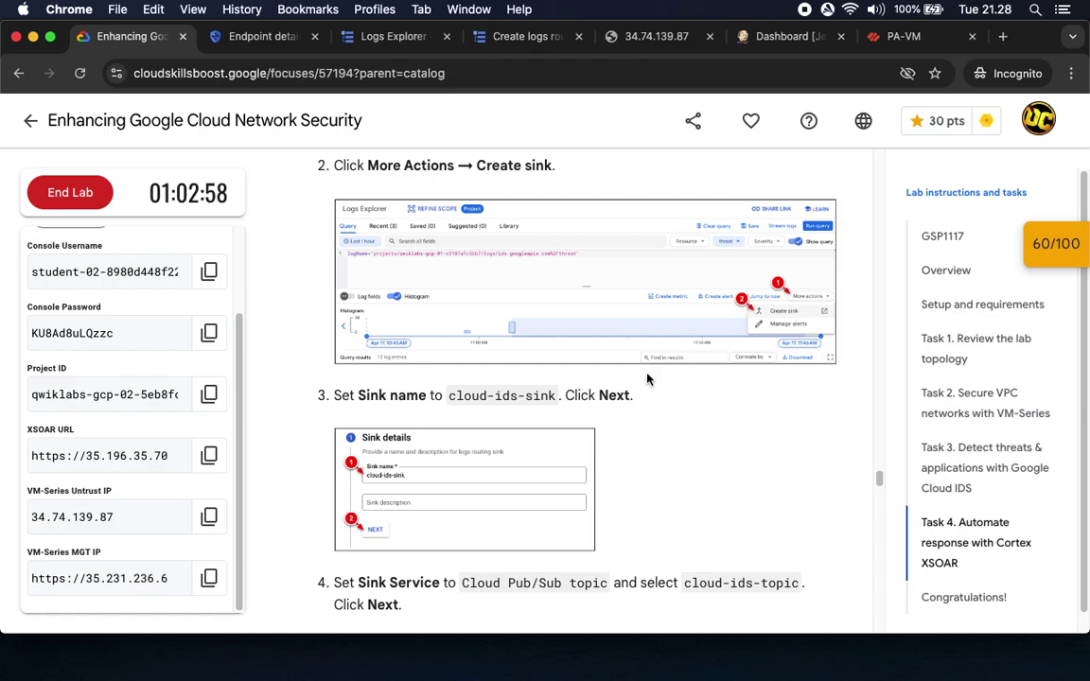
pyautogui.scroll(-3, 648, 375)
pyautogui.scroll(-2, 648, 375)
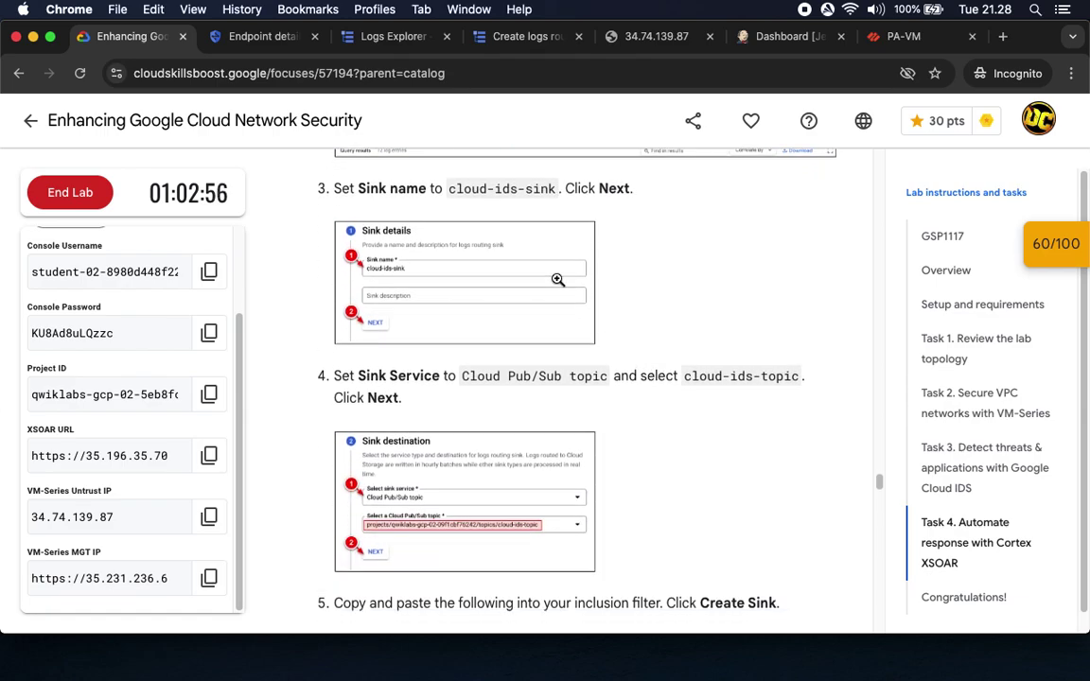
pyautogui.moveTo(449, 188); pyautogui.dragTo(552, 193)
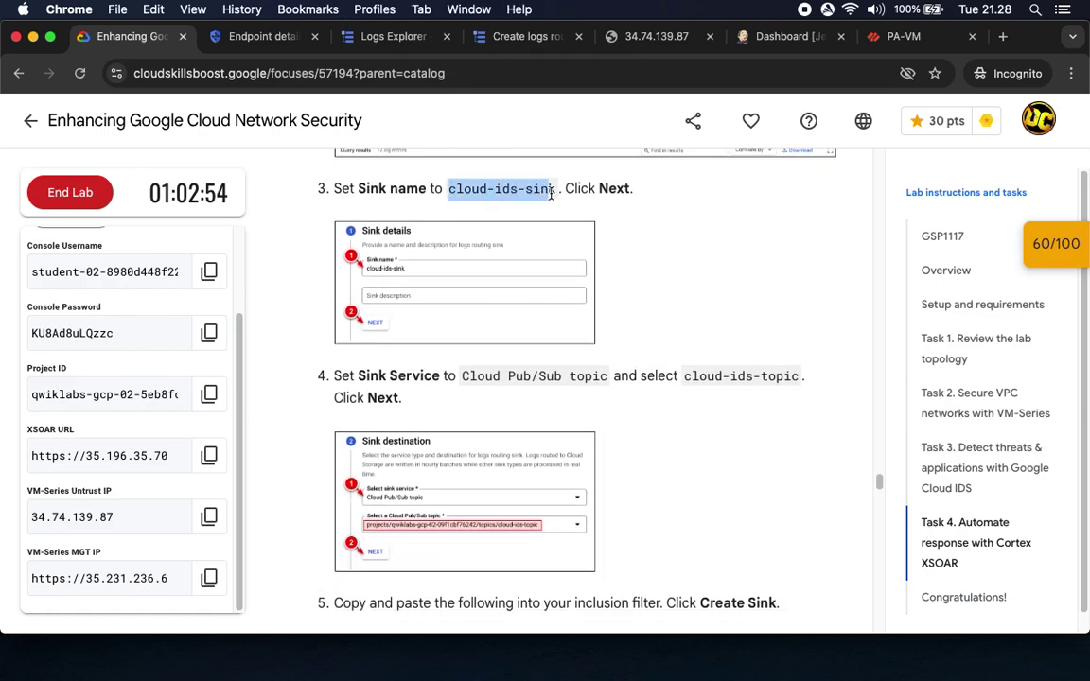
pyautogui.press('super+c')
# Name the logs routing sink cloud-ids-sink, compare it with the lab instructions, and continue to the sink destination
pyautogui.click(386, 41)
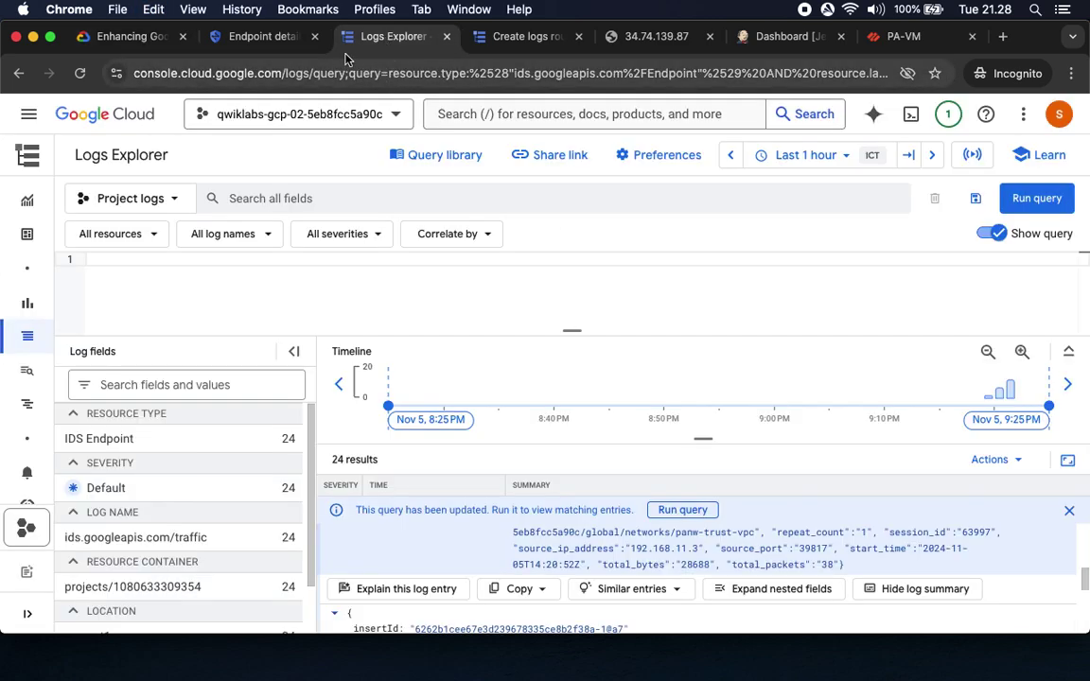
pyautogui.click(498, 41)
pyautogui.click(461, 299)
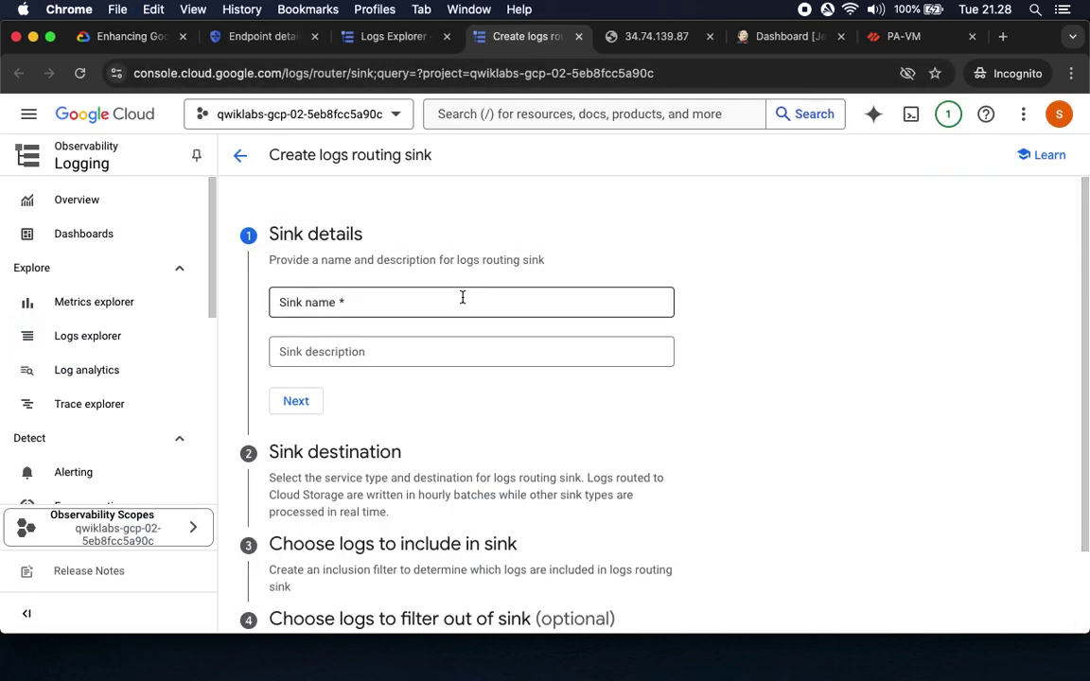
pyautogui.press('super+v')
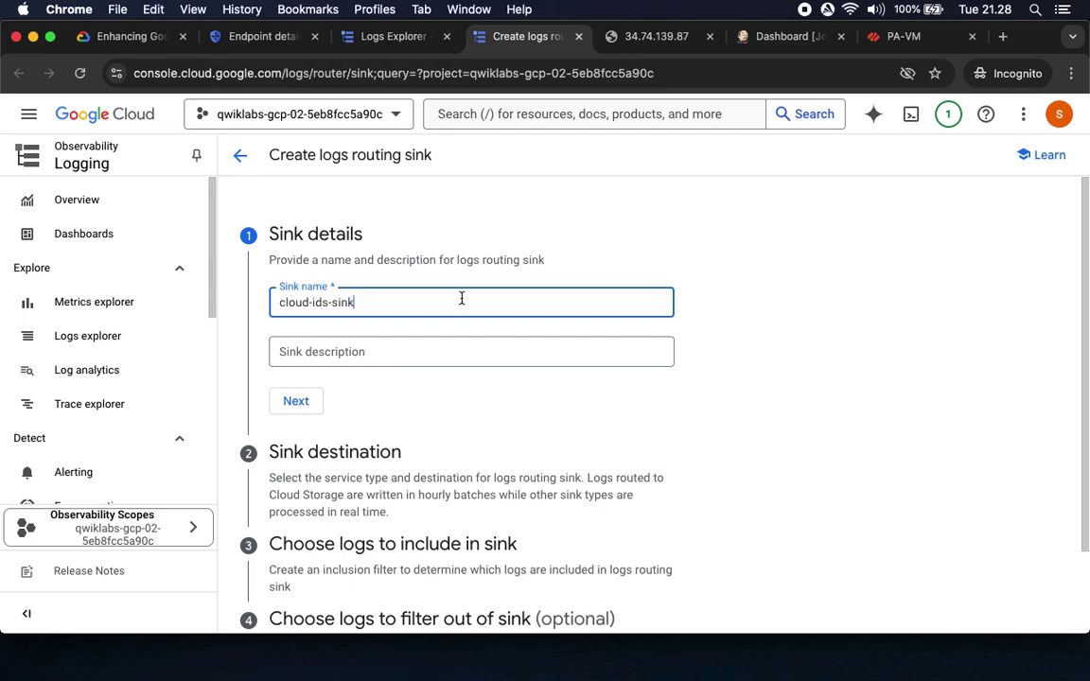
pyautogui.click(133, 36)
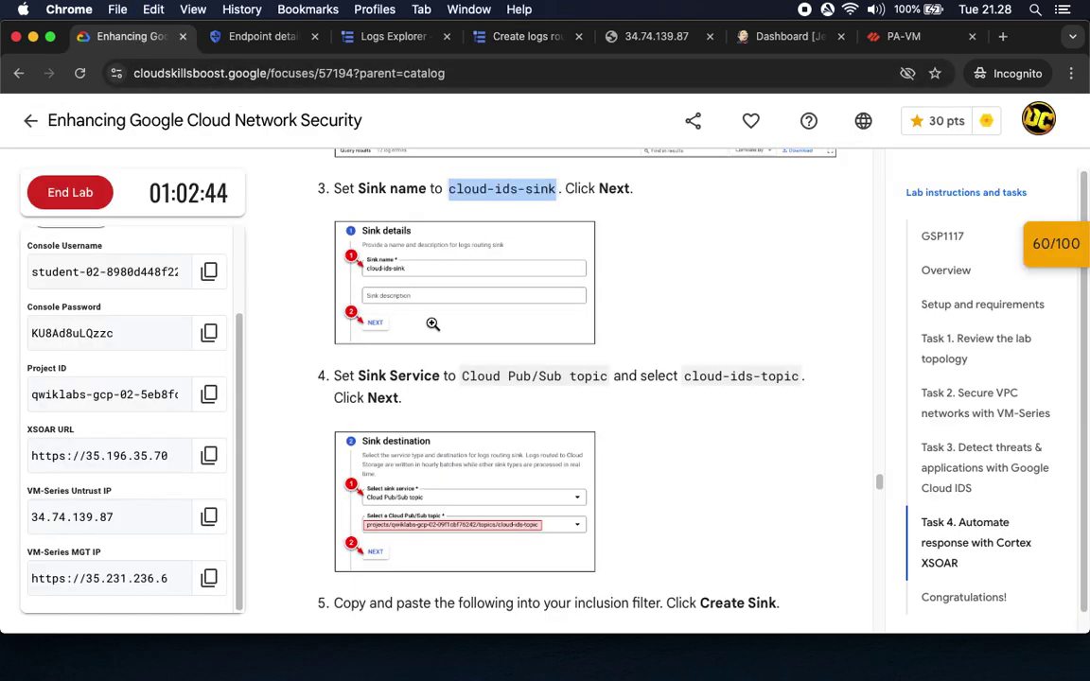
pyautogui.click(478, 36)
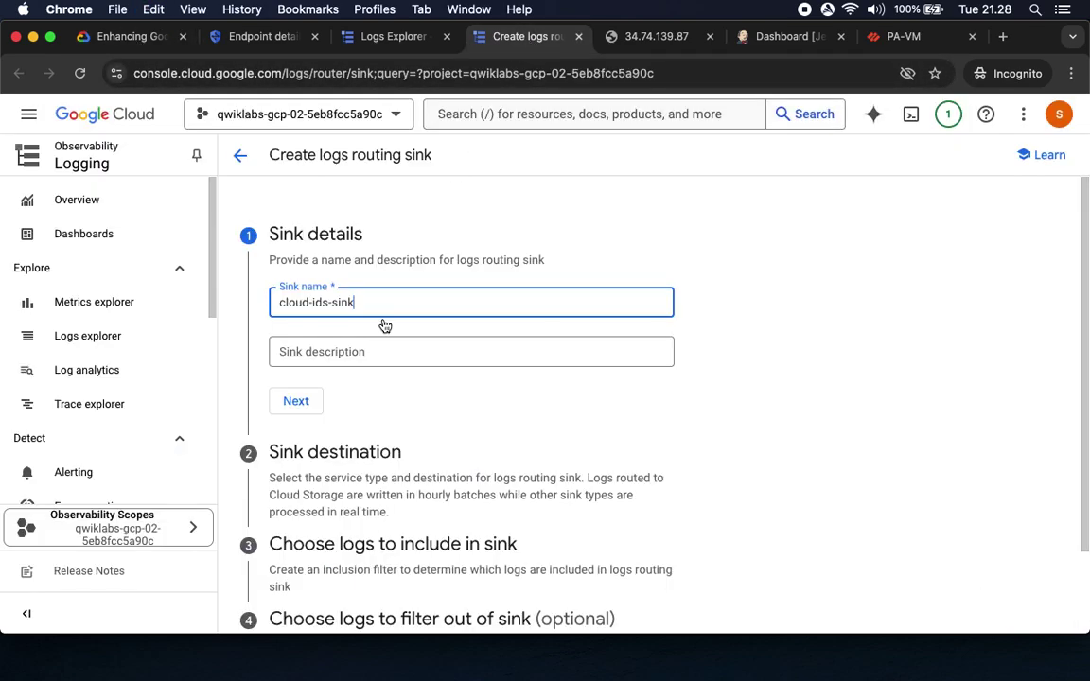
pyautogui.click(295, 400)
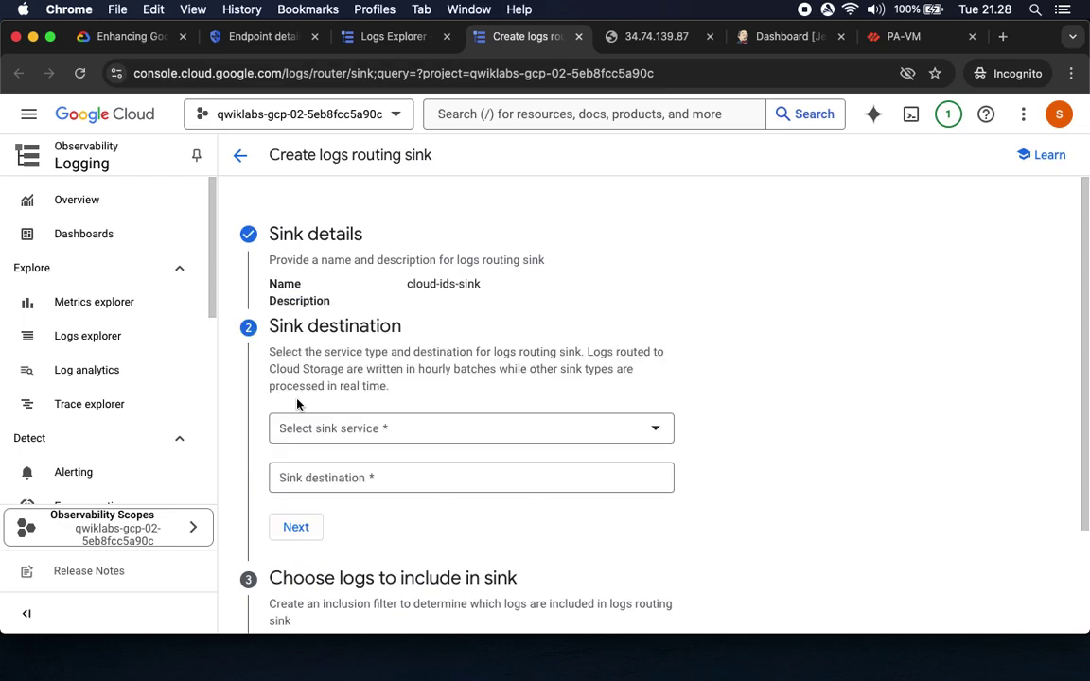
# Following the lab instructions, set the sink service to Cloud Pub/Sub topic with cloud-ids-topic as the destination, and continue to the inclusion filter
pyautogui.click(139, 37)
pyautogui.scroll(-3, 709, 416)
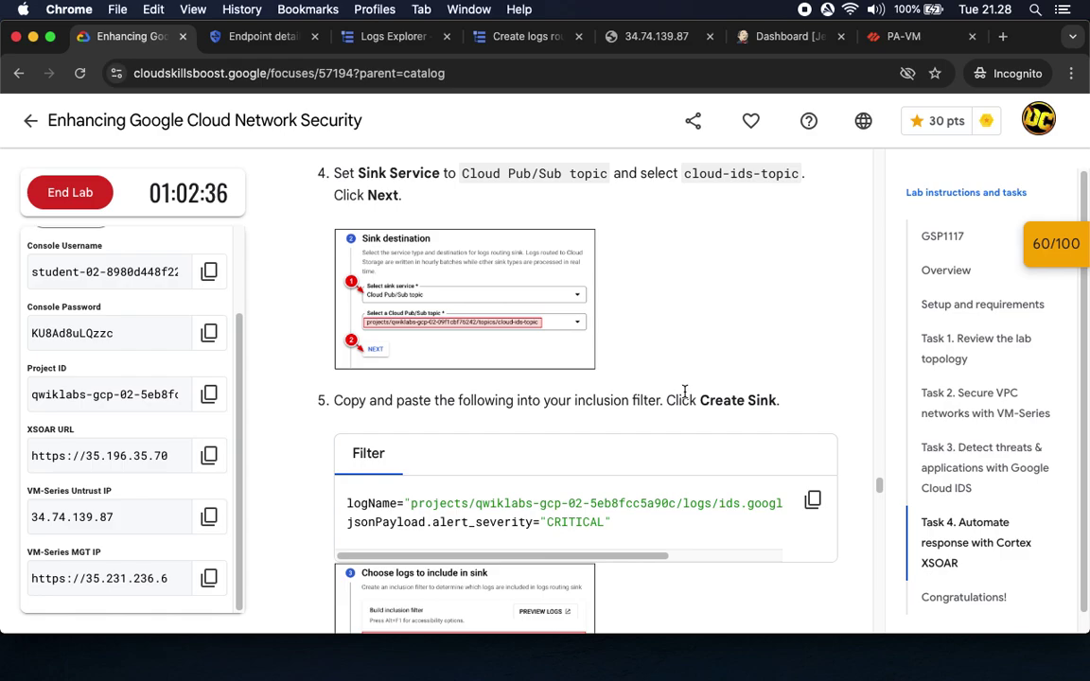
pyautogui.click(501, 36)
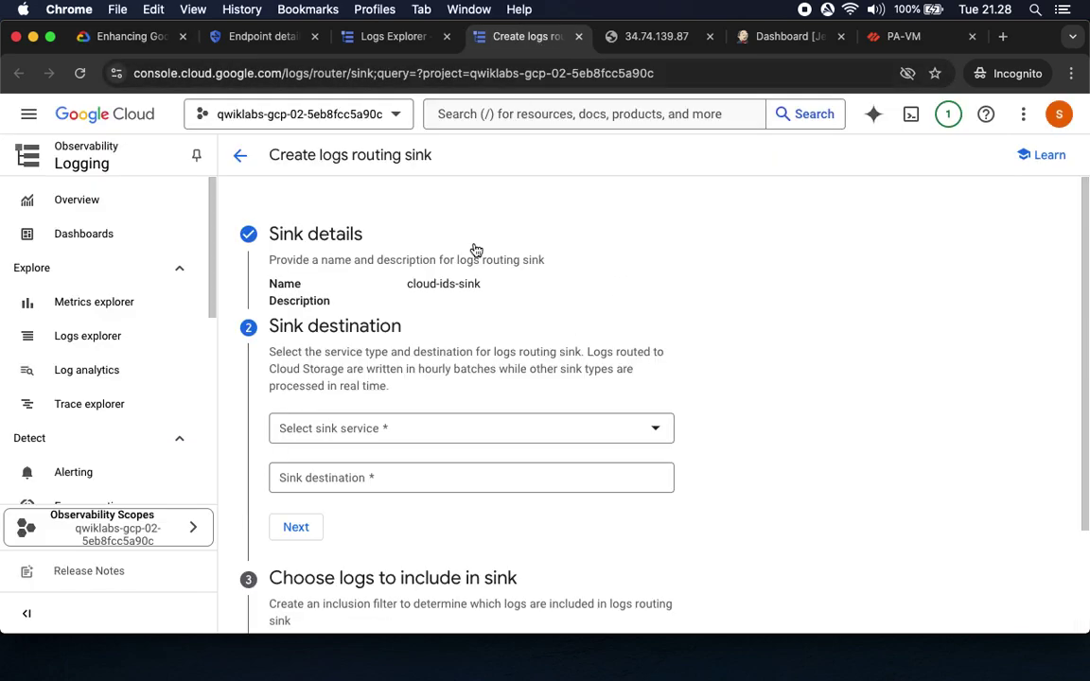
pyautogui.click(369, 432)
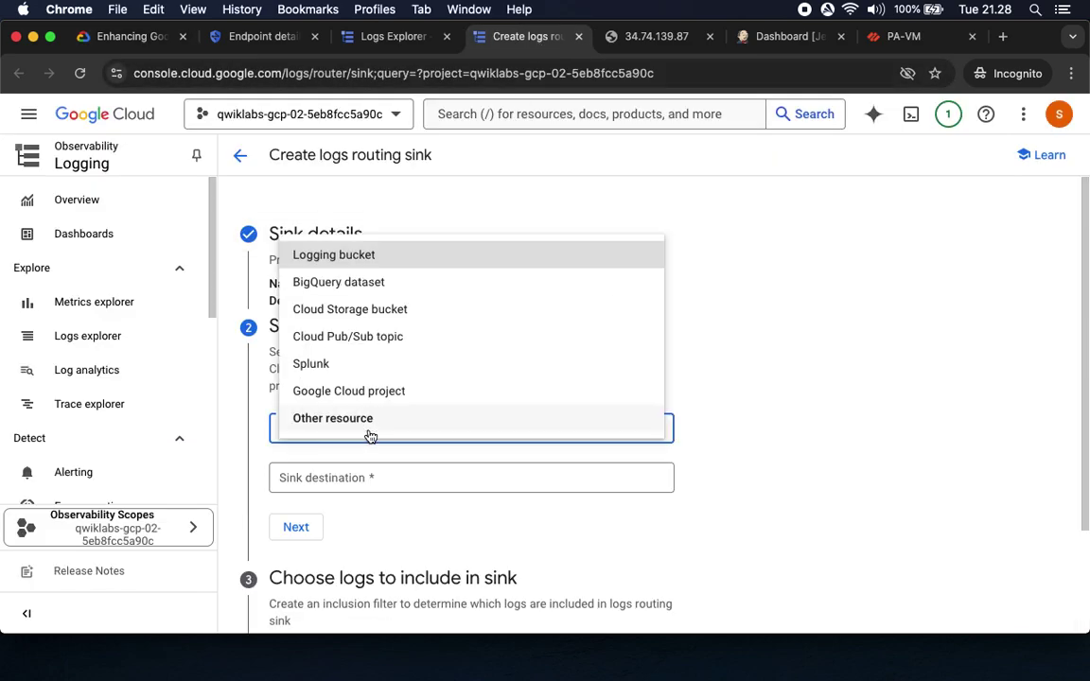
pyautogui.click(366, 338)
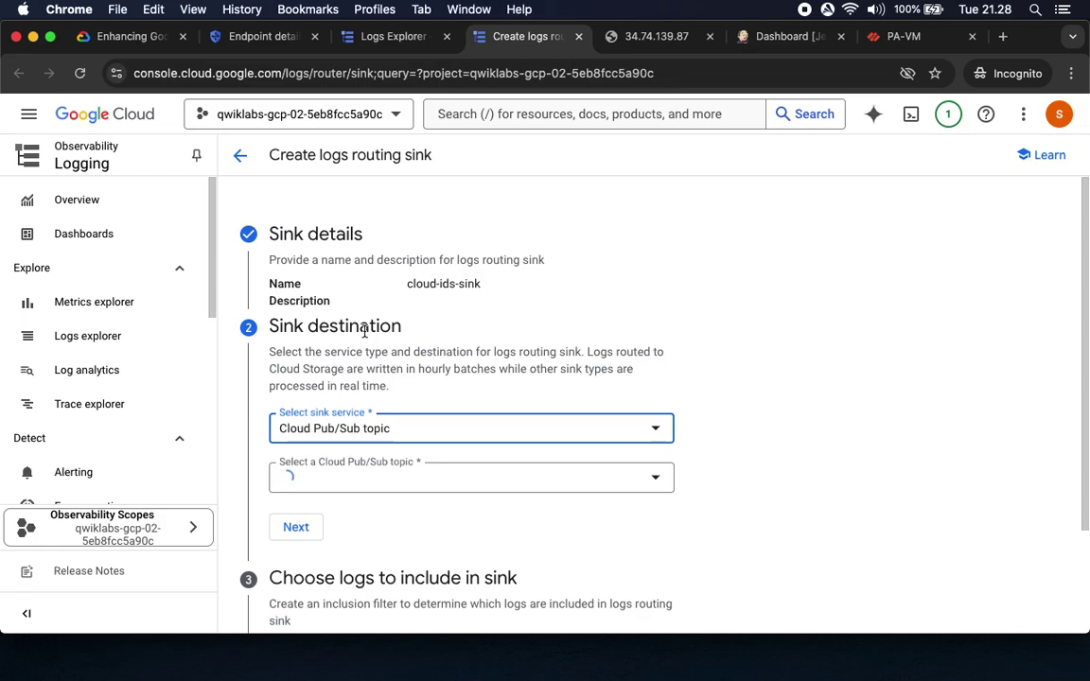
pyautogui.scroll(-2, 652, 495)
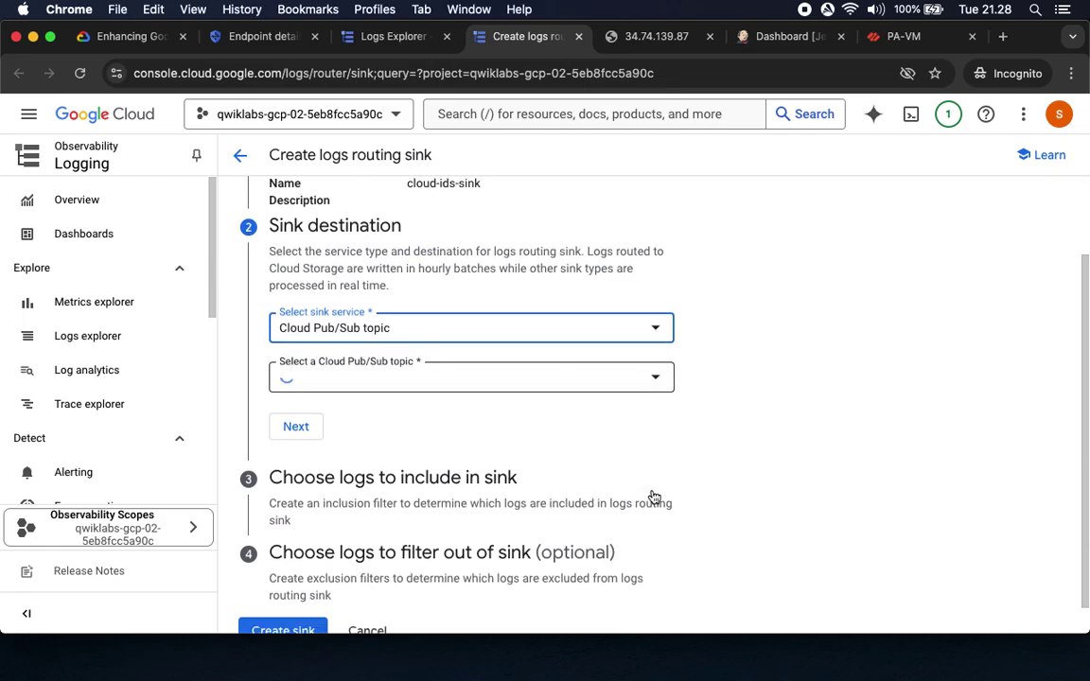
pyautogui.click(535, 380)
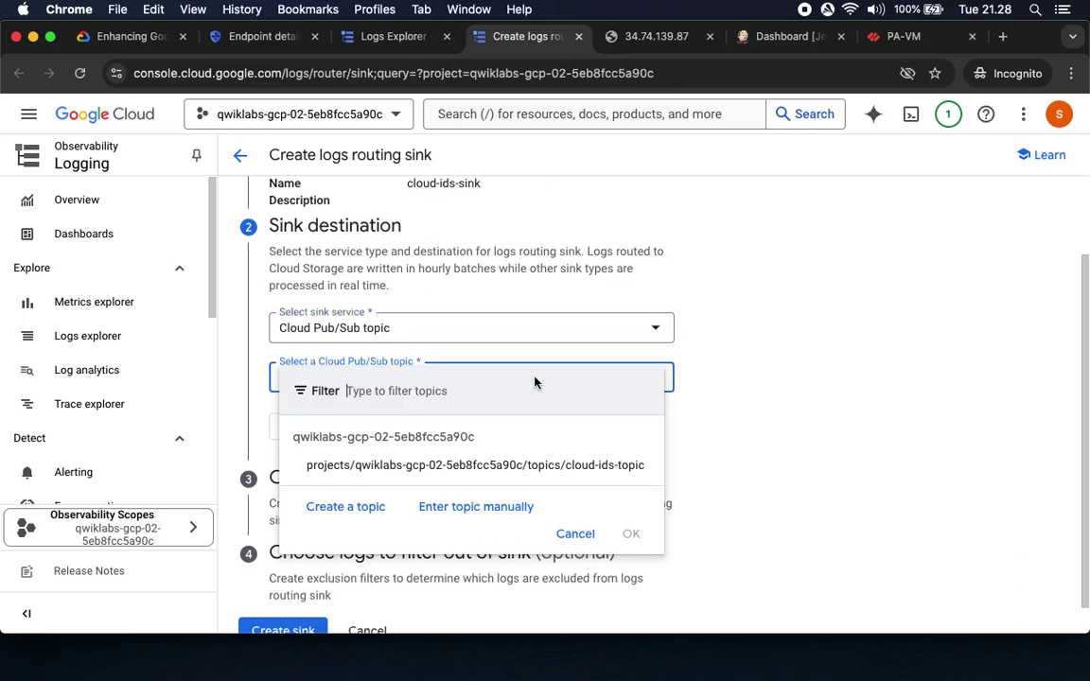
pyautogui.click(376, 468)
pyautogui.click(132, 37)
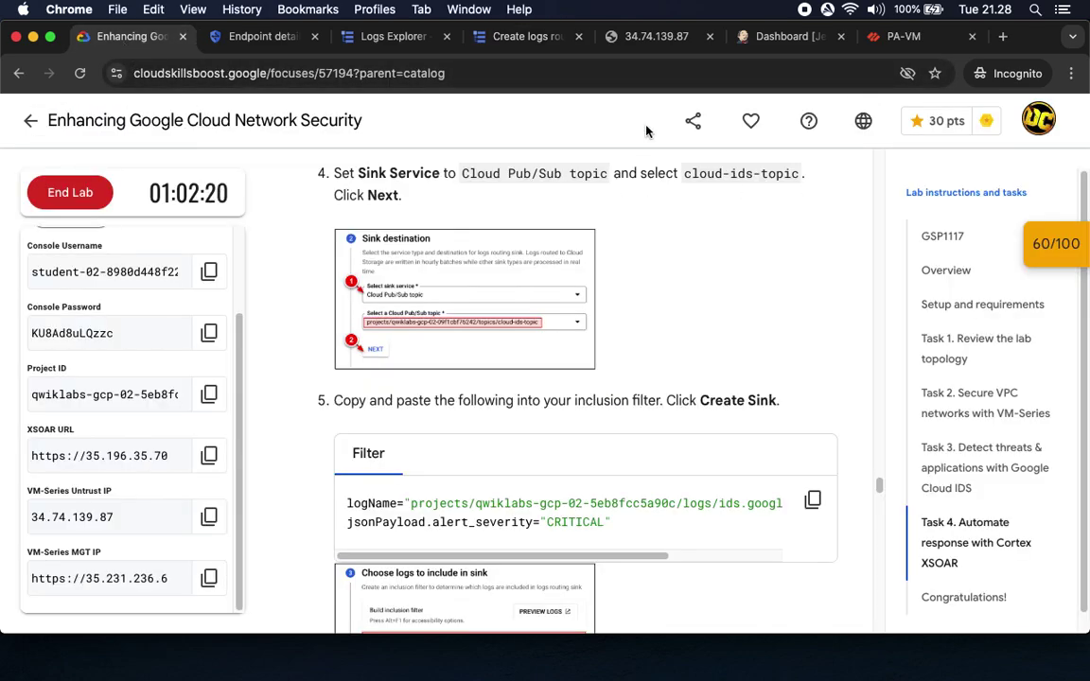
pyautogui.click(518, 38)
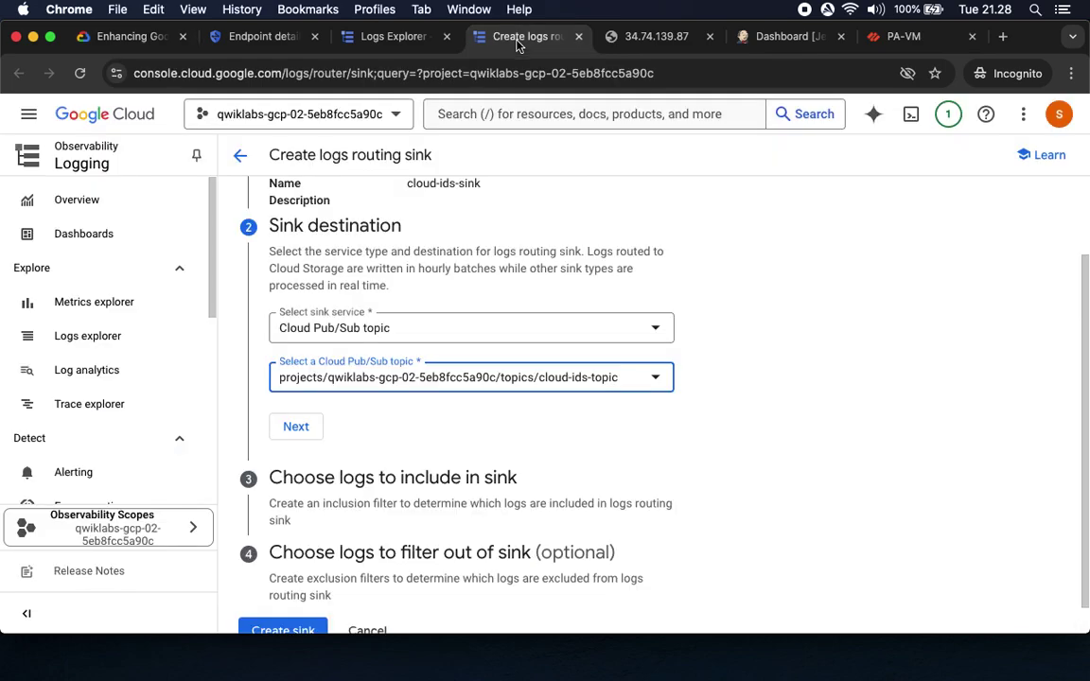
pyautogui.click(300, 426)
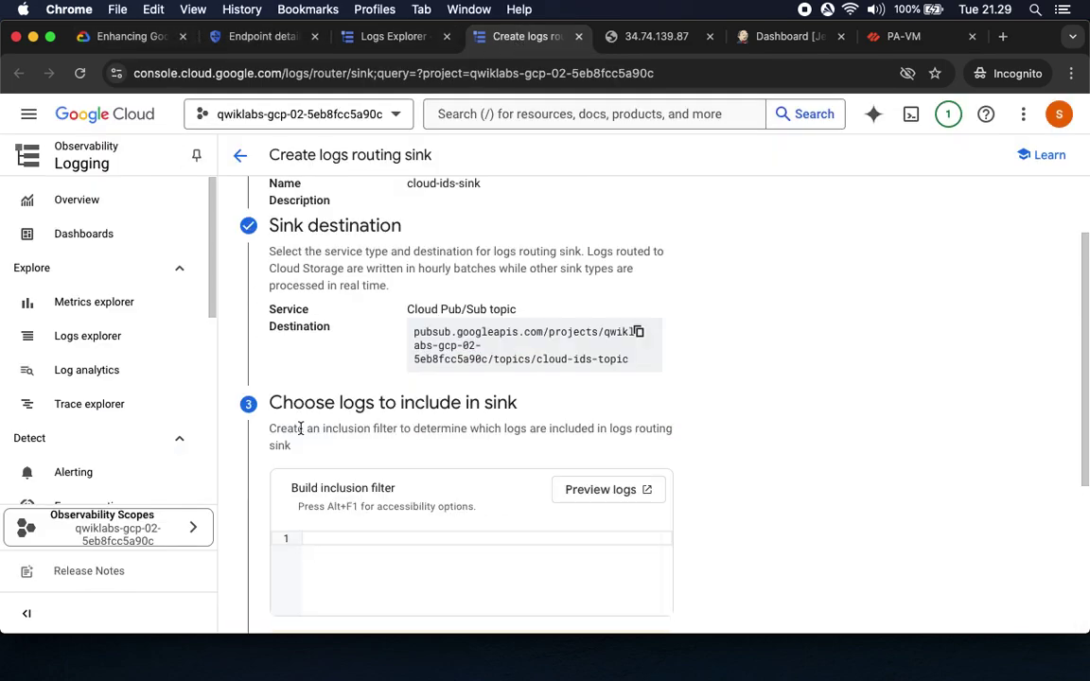
# Copy the lab's inclusion filter into the sink, logName="projects/qwiklabs-gcp-02-5eb8fcc5a90c/logs/ids.googleapis.com%2Fthreat" with jsonPayload.alert_severity="CRITICAL", and accept it
pyautogui.click(111, 34)
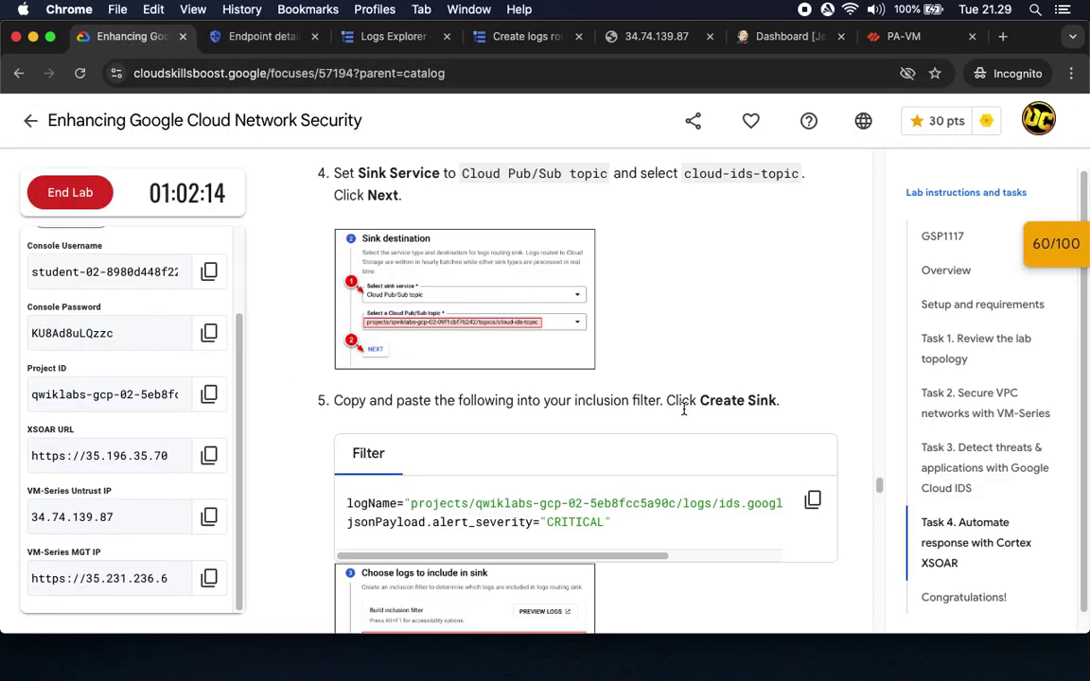
pyautogui.scroll(-5, 671, 419)
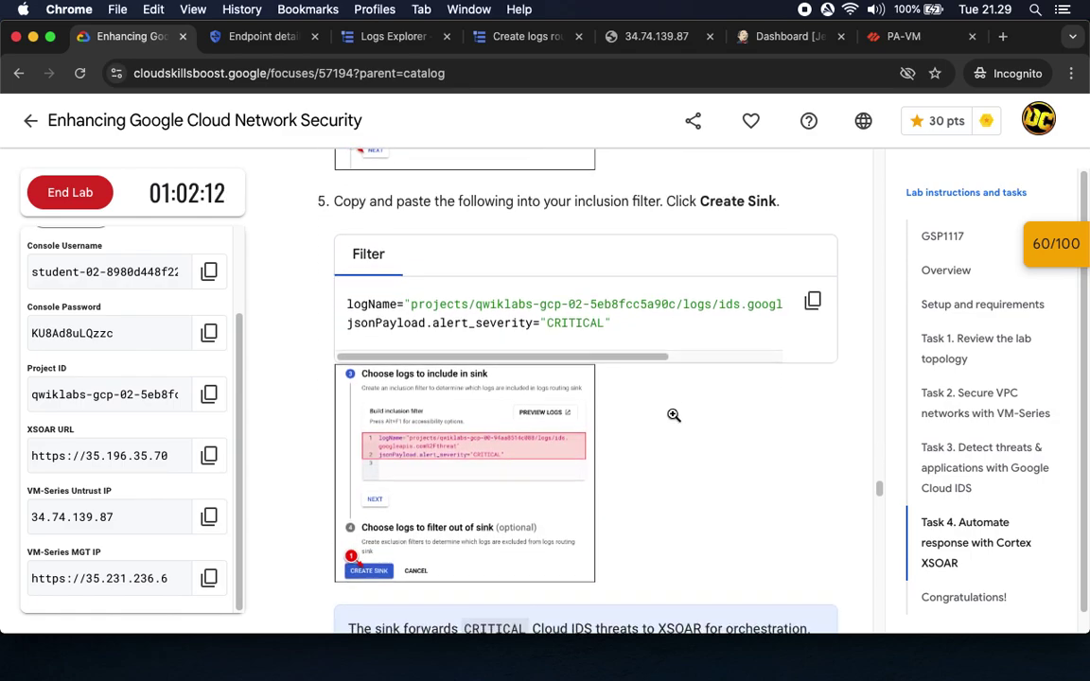
pyautogui.click(810, 289)
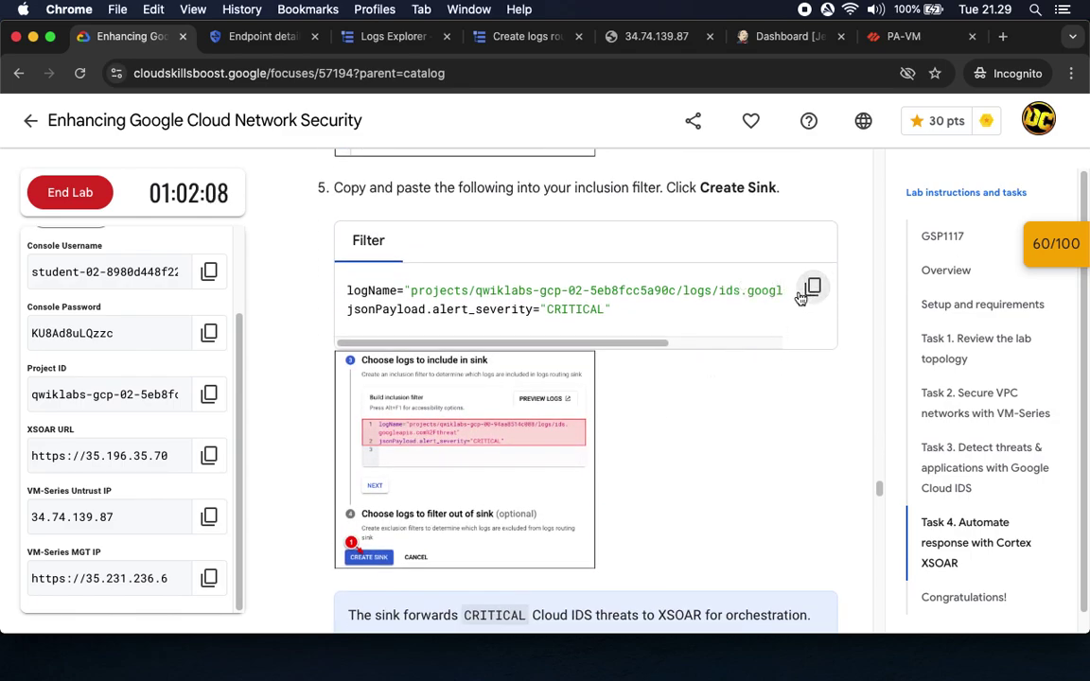
pyautogui.click(519, 36)
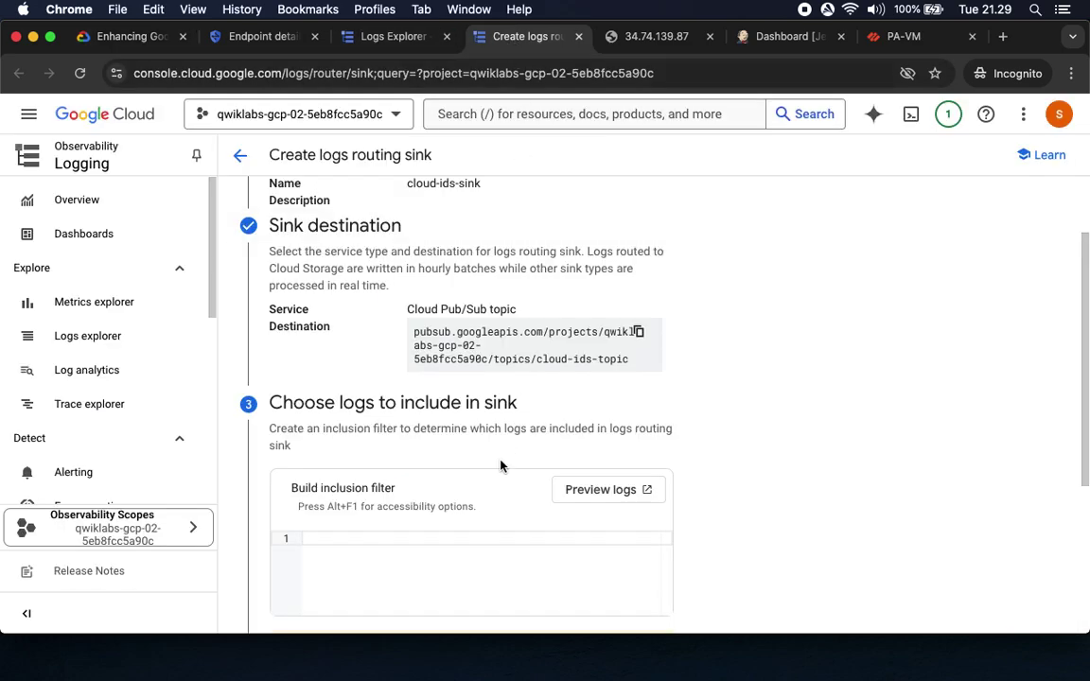
pyautogui.scroll(-4, 450, 412)
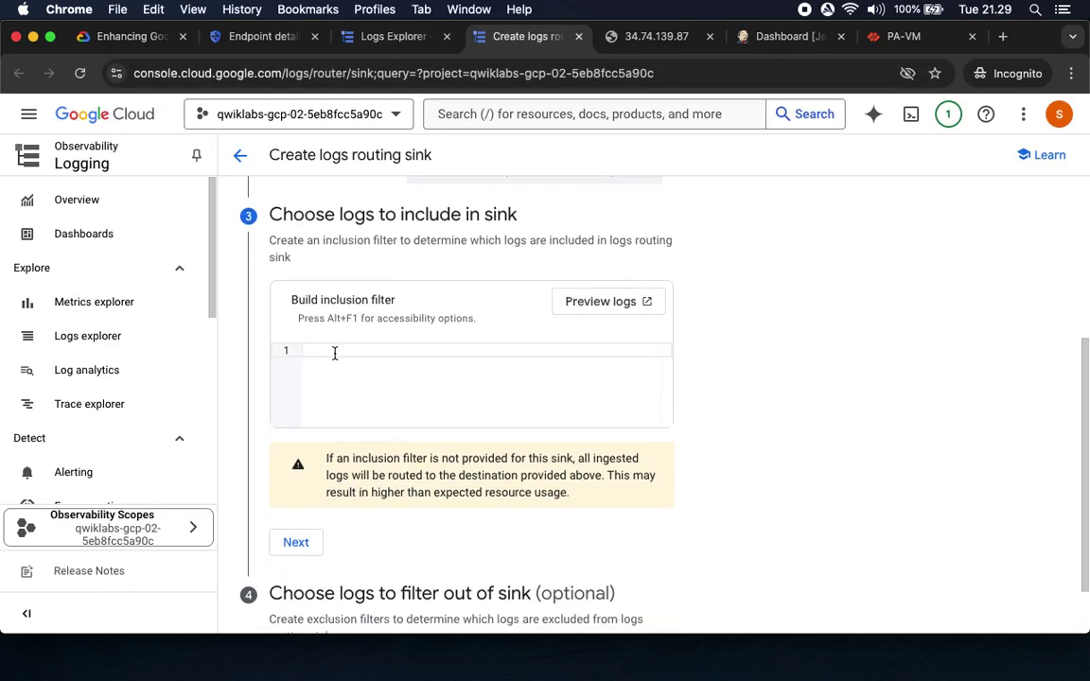
pyautogui.click(334, 352)
pyautogui.press('super+v')
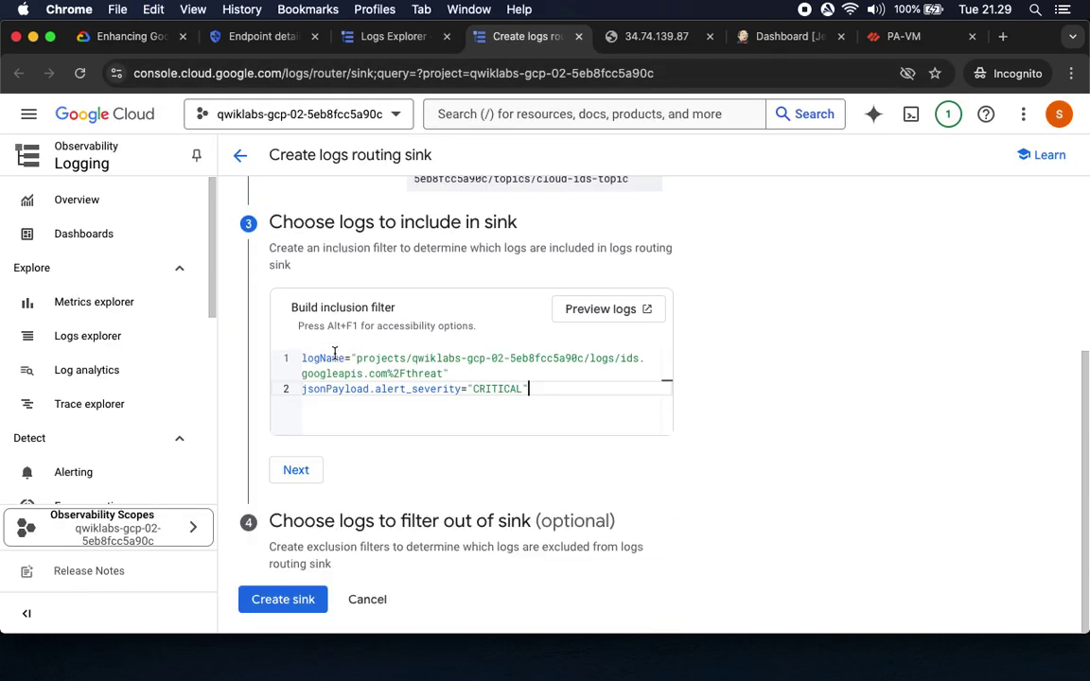
pyautogui.click(293, 470)
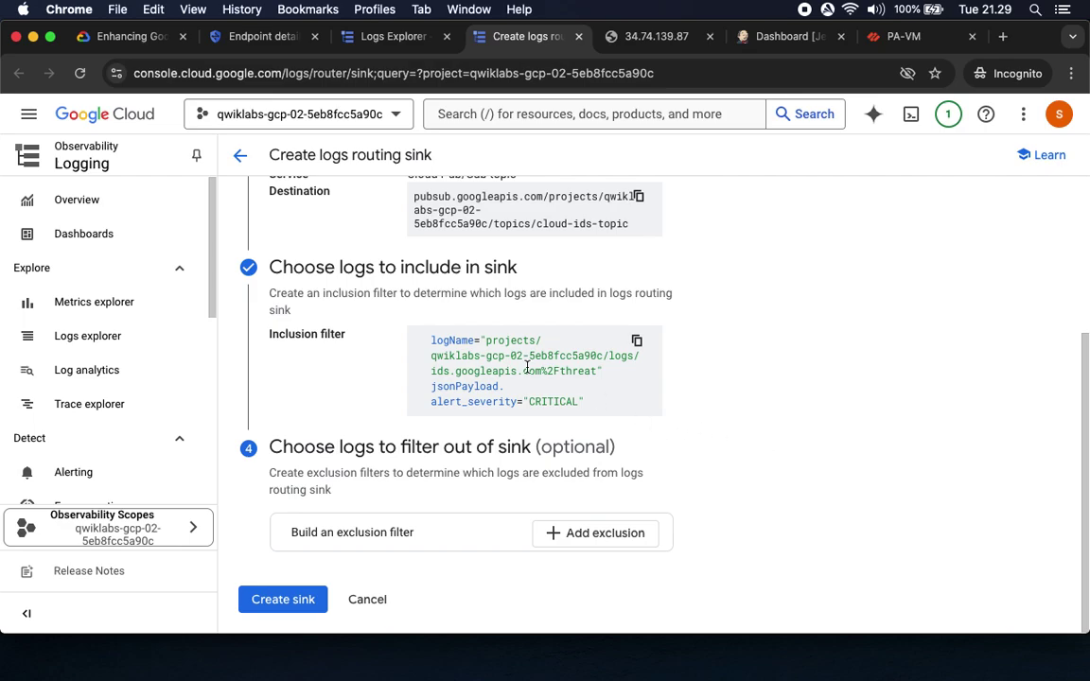
# Check the lab's final sink instruction and create the log sink without any exclusion filter
pyautogui.click(125, 36)
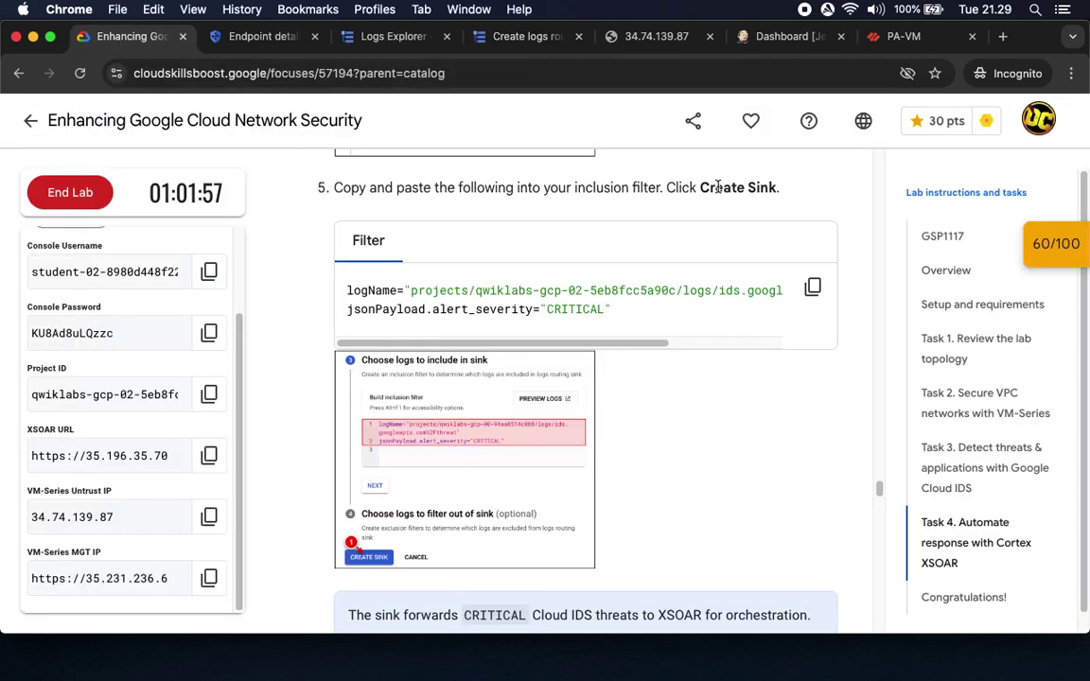
pyautogui.moveTo(700, 187); pyautogui.dragTo(779, 187)
pyautogui.scroll(-8, 626, 379)
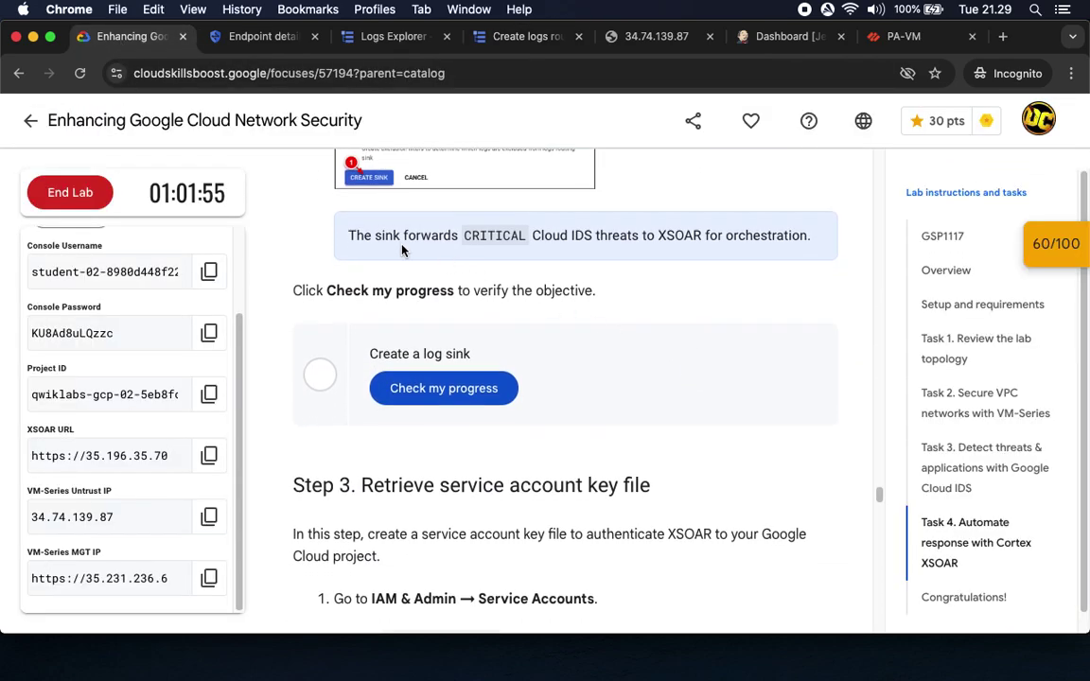
pyautogui.moveTo(384, 243); pyautogui.dragTo(760, 244)
pyautogui.click(653, 38)
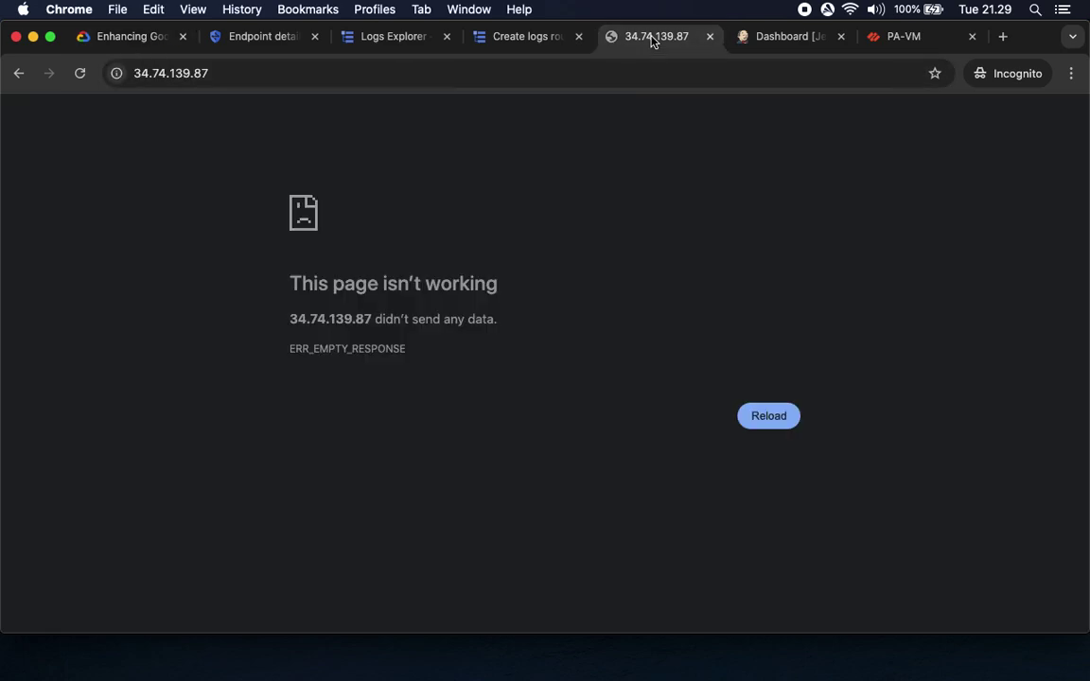
pyautogui.click(521, 36)
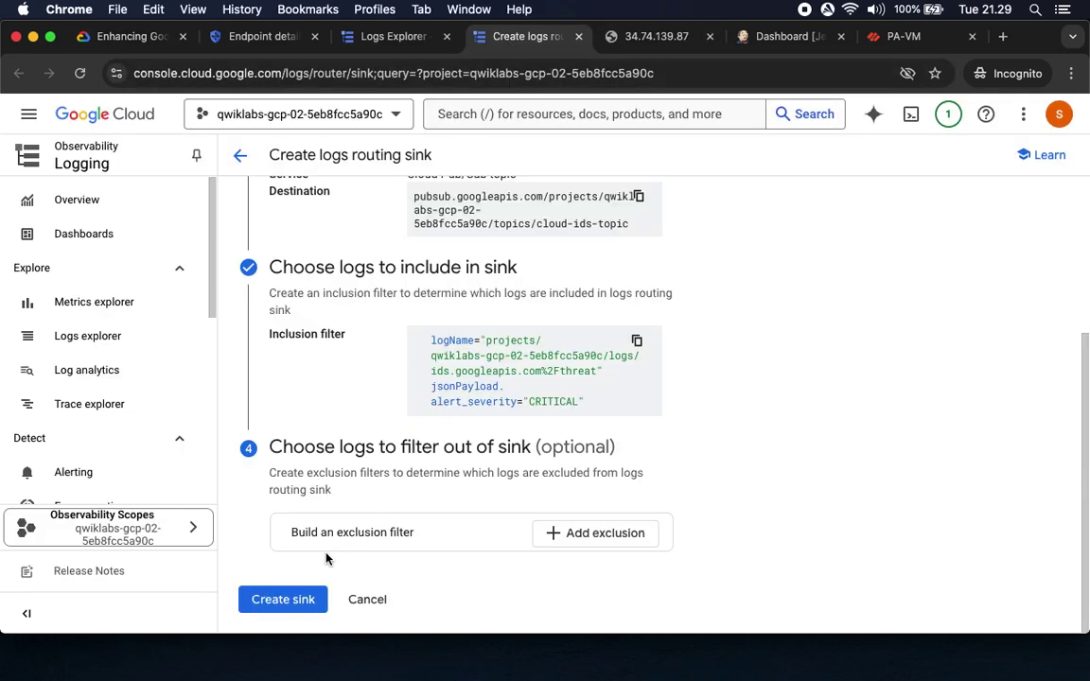
pyautogui.click(284, 601)
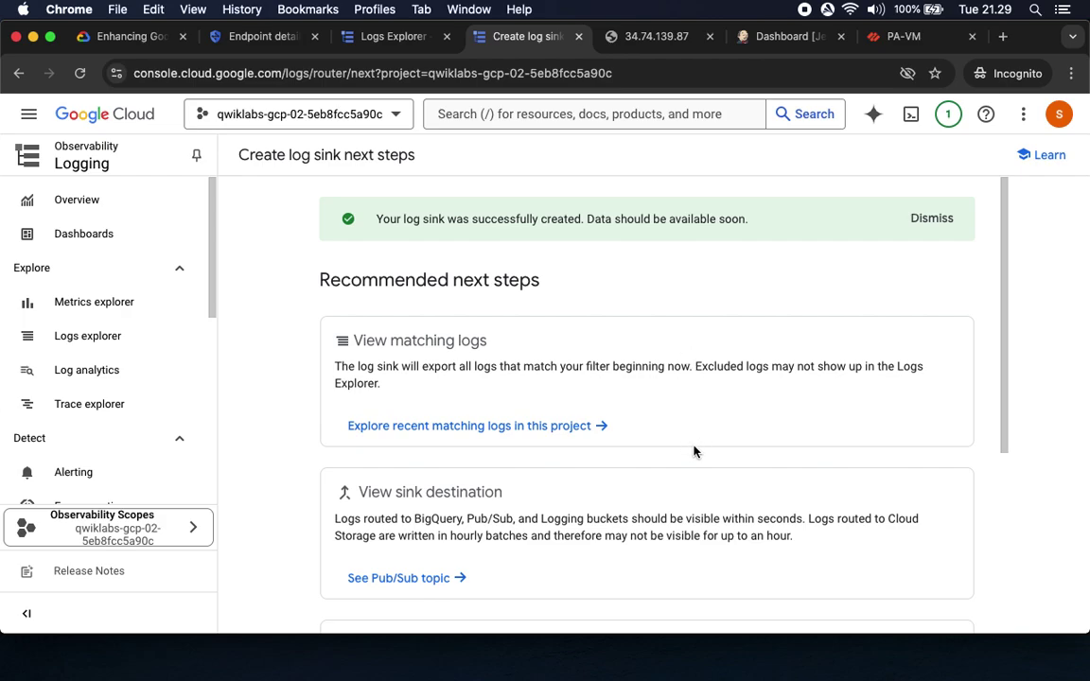
pyautogui.scroll(-1, 694, 451)
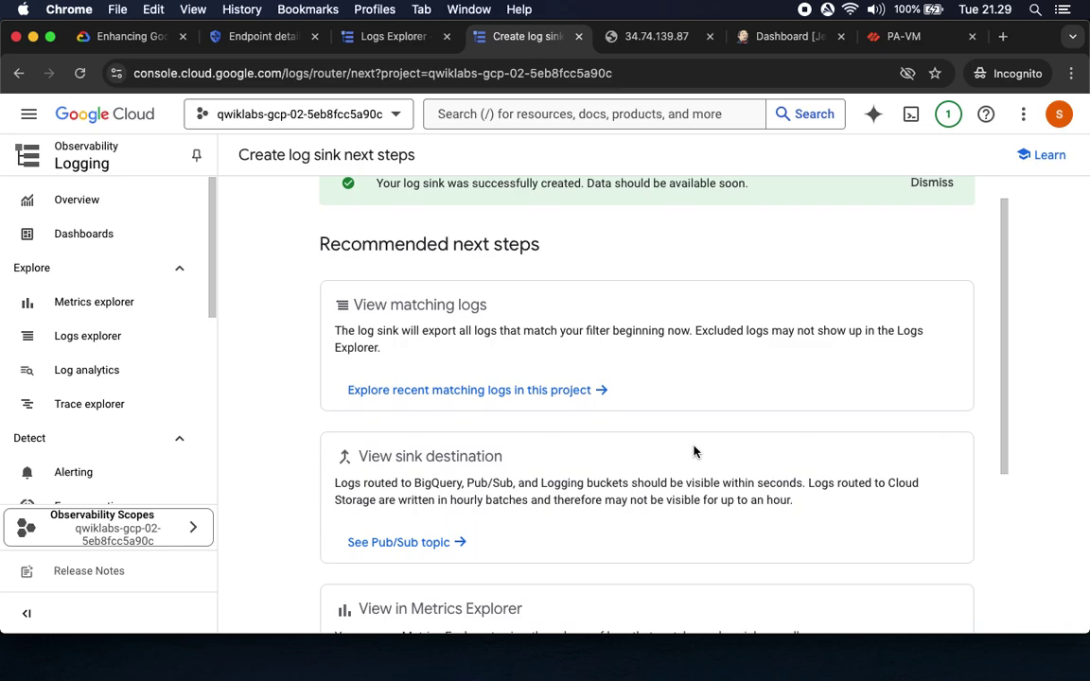
# Following the lab's Step 3, open the project's IAM & Admin Service Accounts page, shrink the Cloud Shell terminal, and dismiss the tutorial
pyautogui.press('super+1')
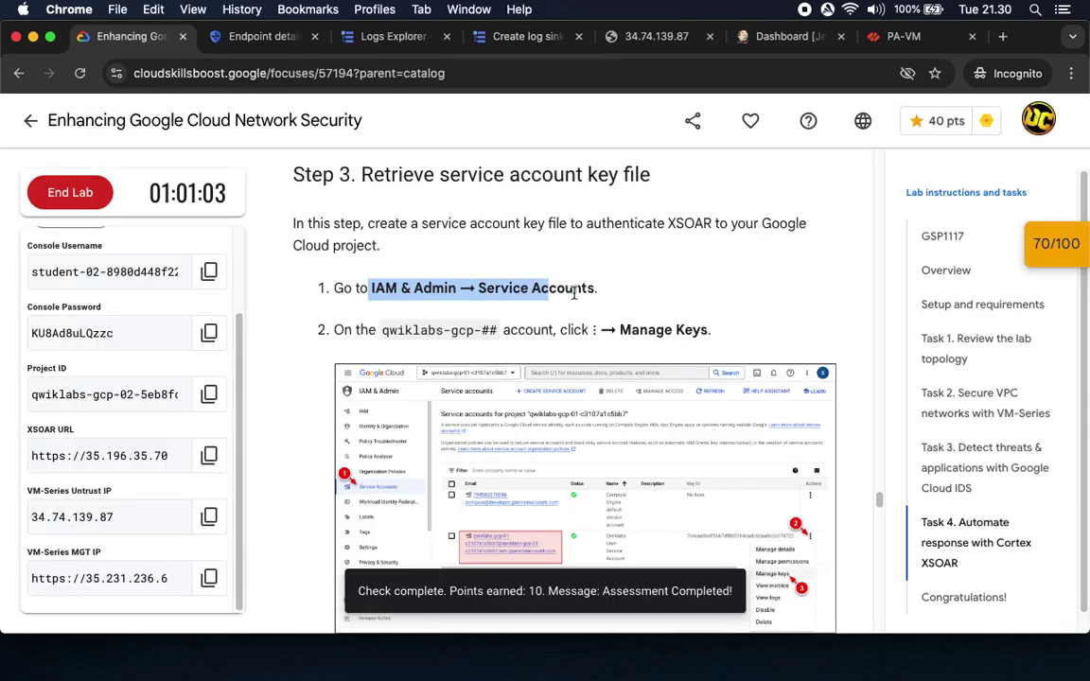
pyautogui.click(248, 37)
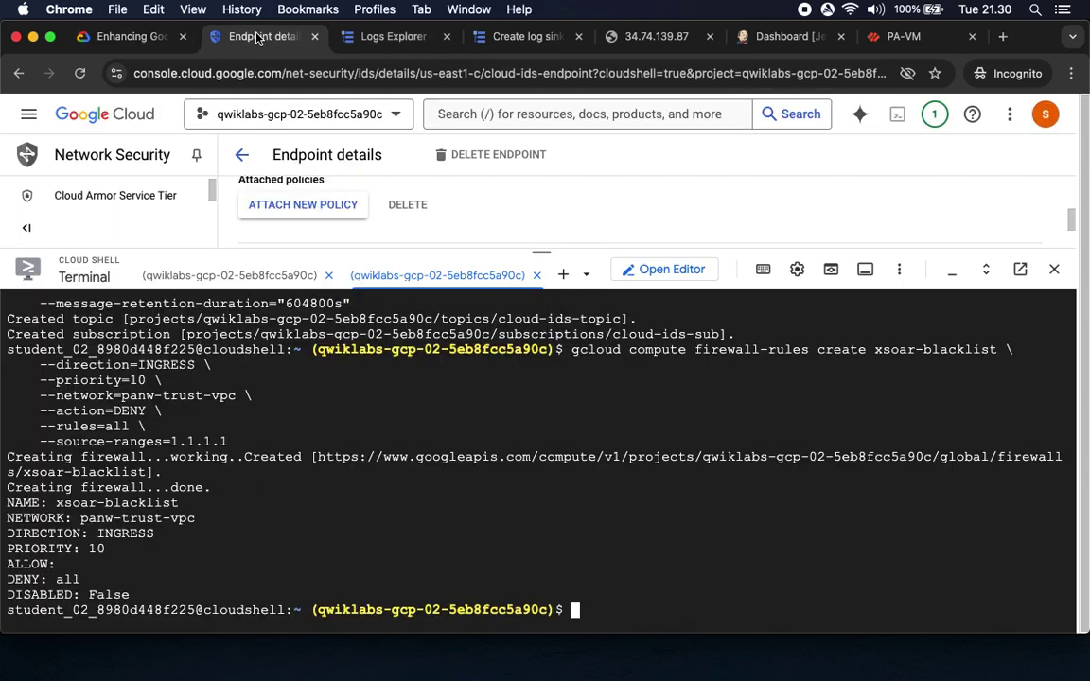
pyautogui.click(25, 114)
pyautogui.moveTo(93, 416)
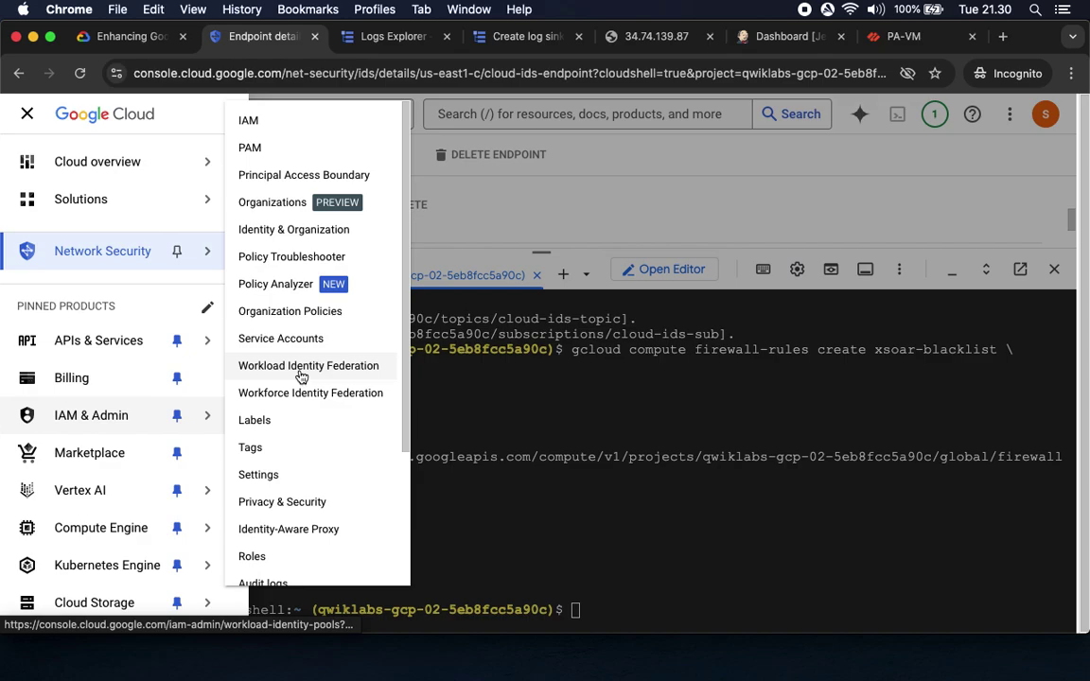
pyautogui.click(311, 343)
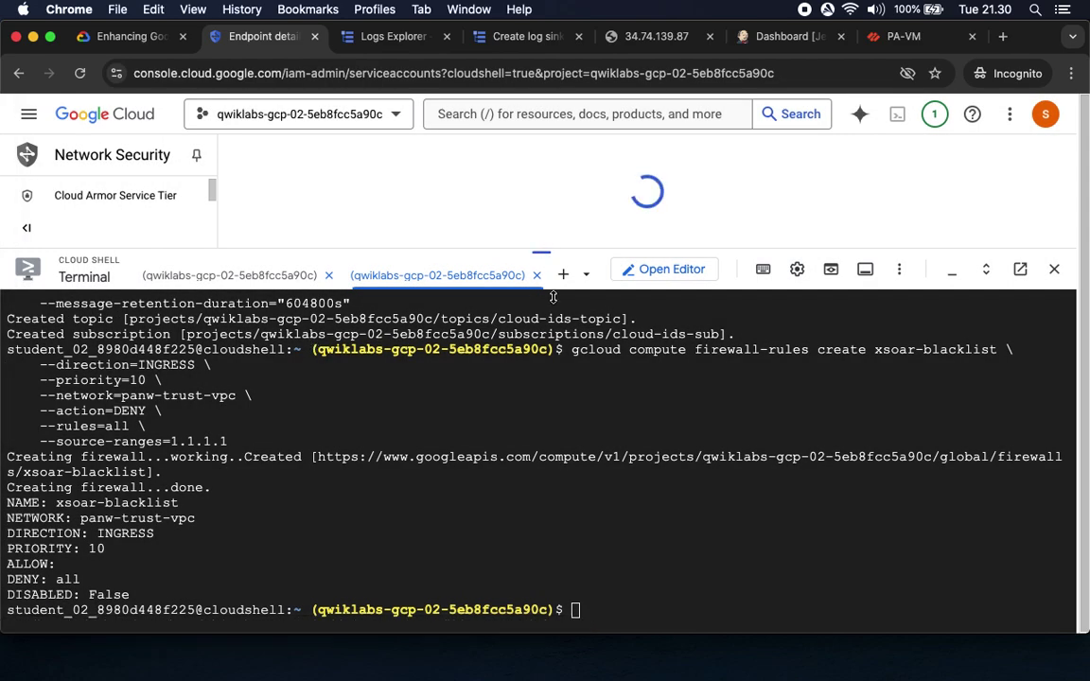
pyautogui.moveTo(552, 254); pyautogui.dragTo(554, 544)
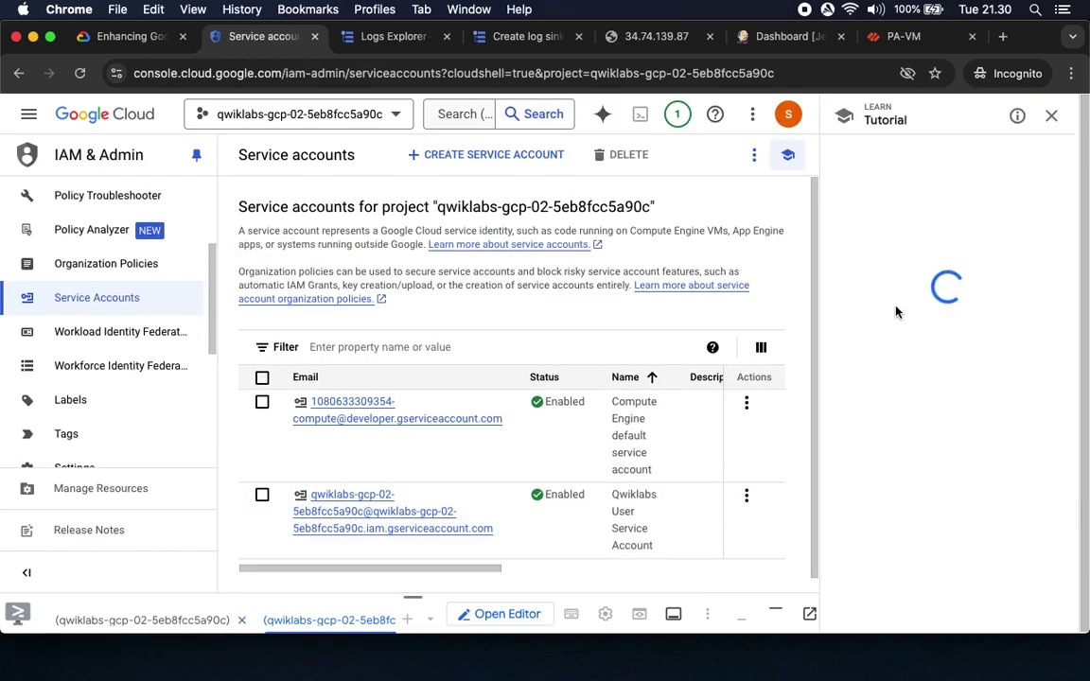
pyautogui.click(1051, 116)
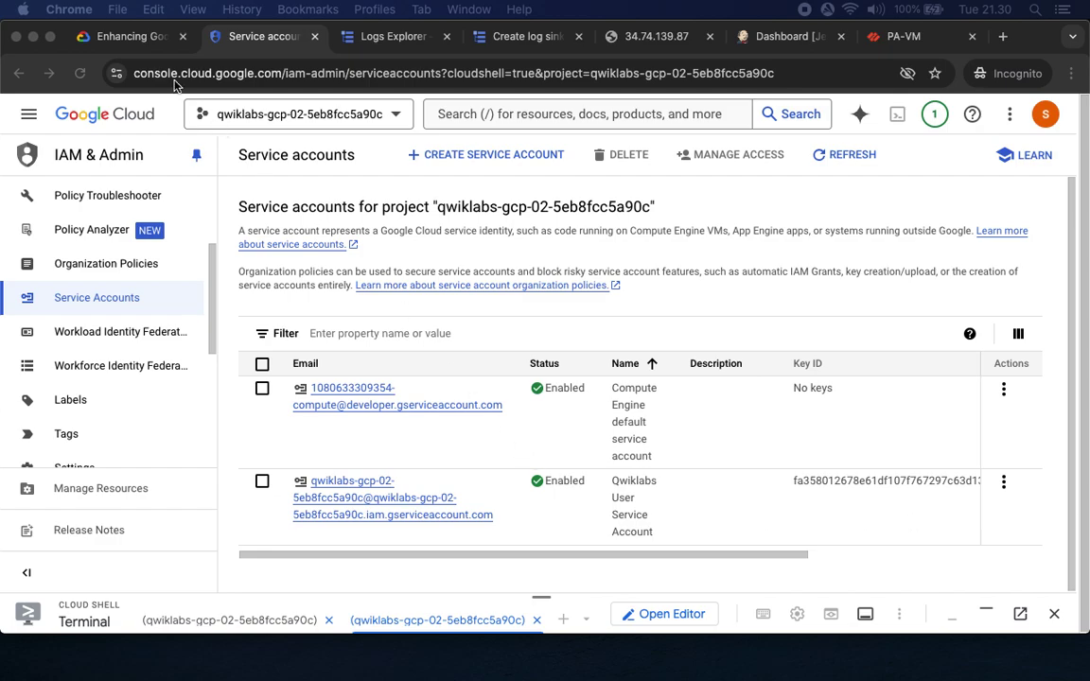
# Check the lab's Manage Keys instruction and open key management for the Qwiklabs User Service Account
pyautogui.click(130, 36)
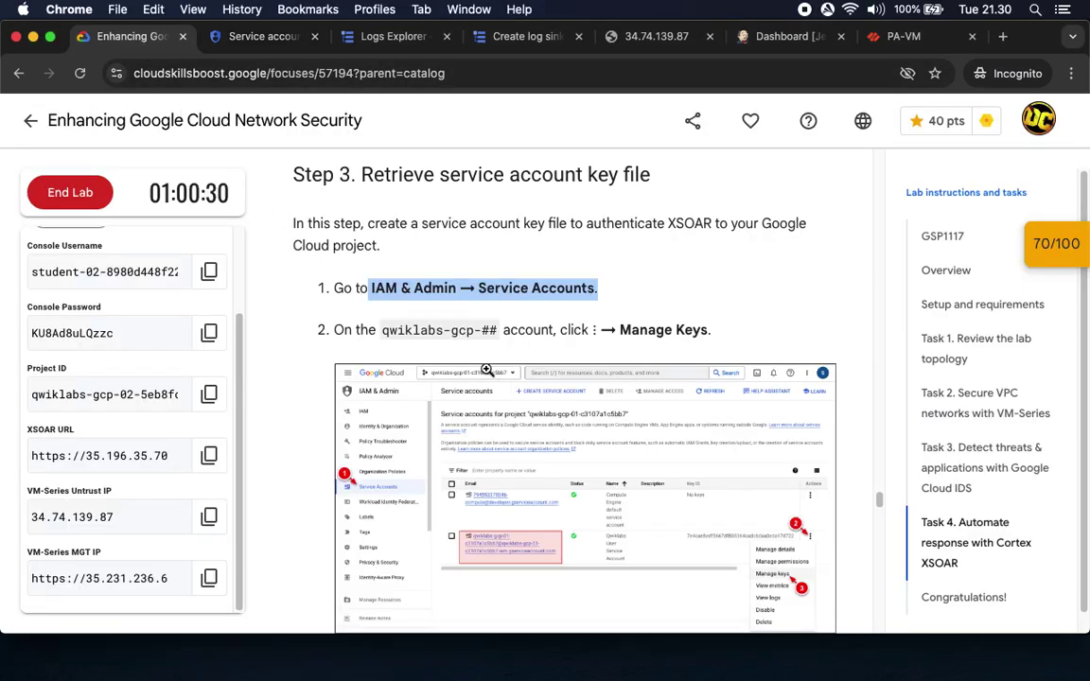
pyautogui.scroll(-3, 487, 369)
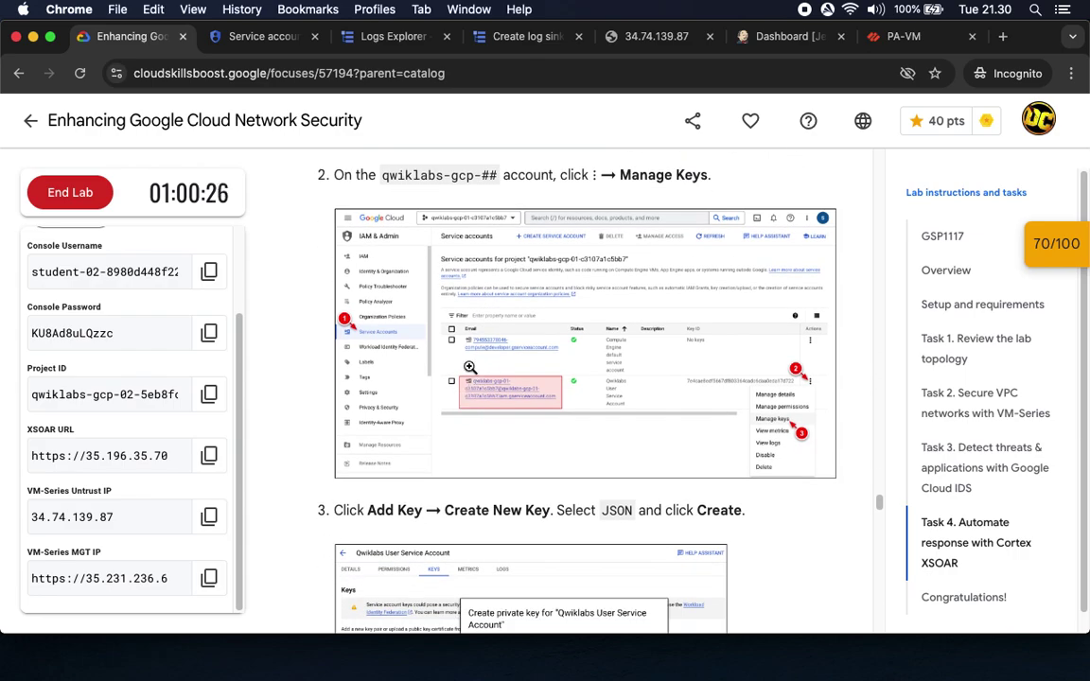
pyautogui.click(258, 38)
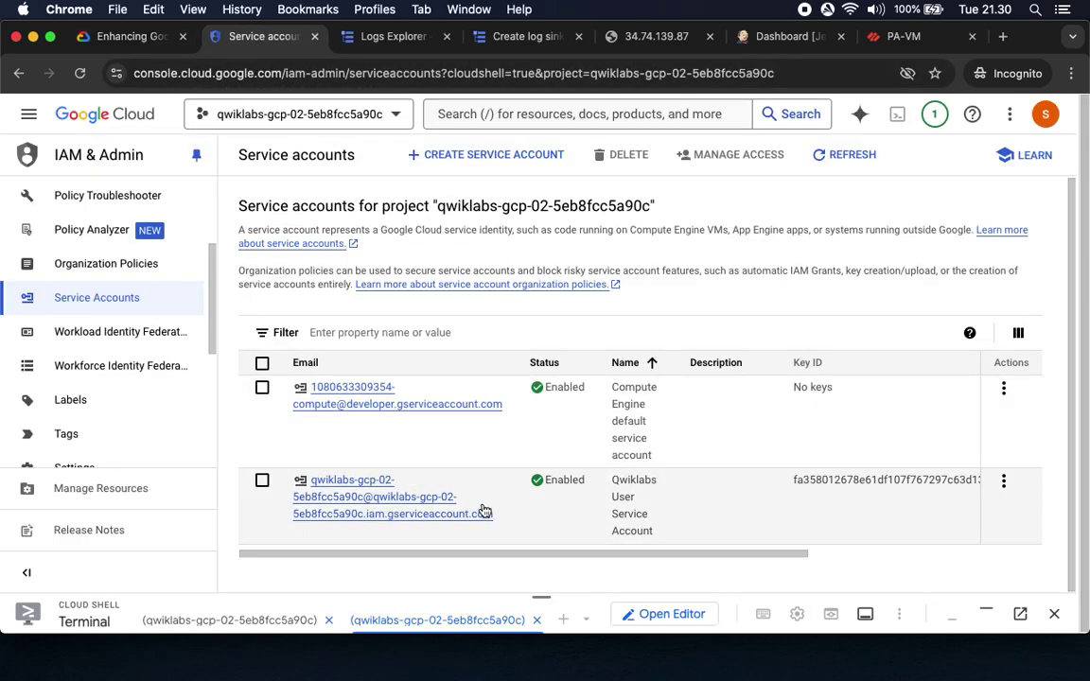
pyautogui.click(1003, 485)
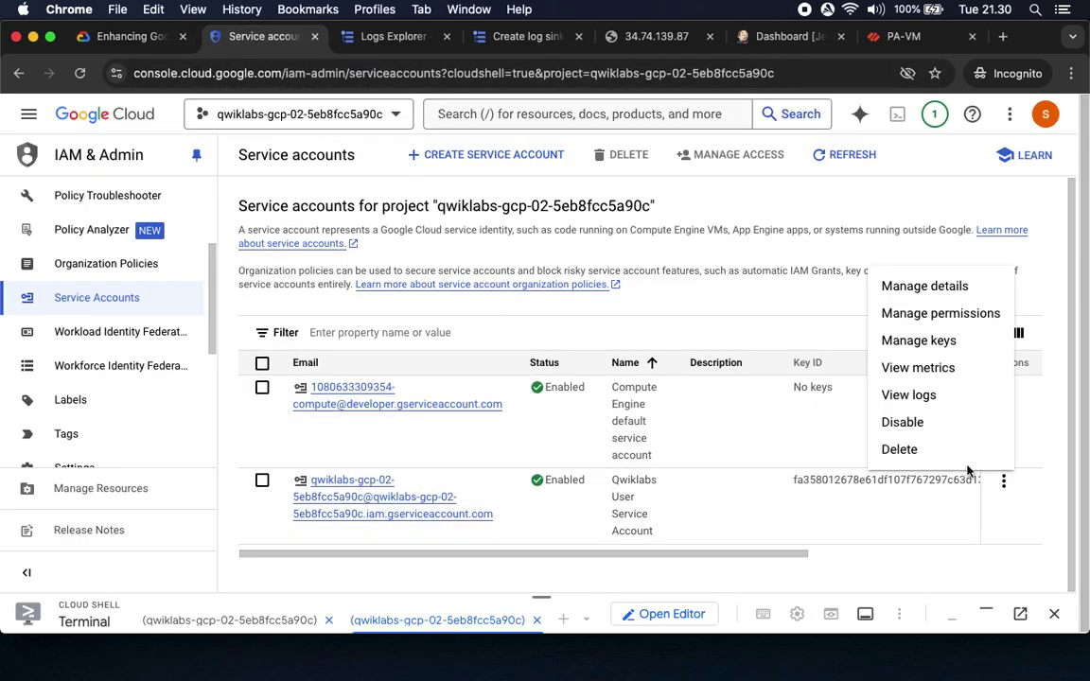
pyautogui.click(916, 343)
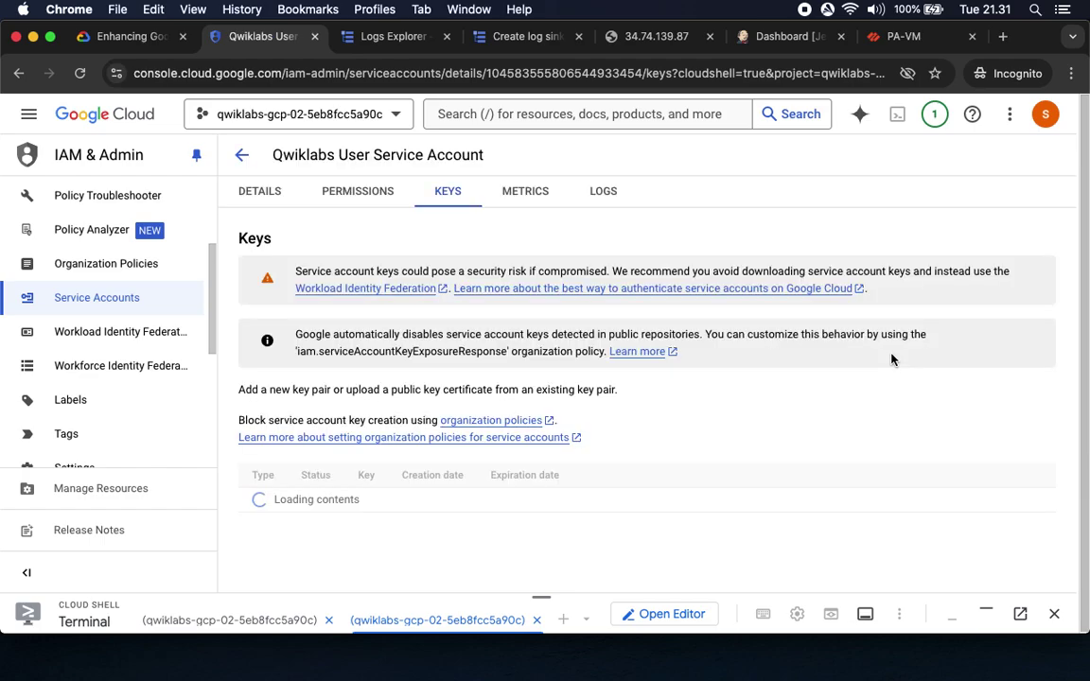
# Following the lab's key instructions, create a new private key of type JSON for the Qwiklabs User Service Account
pyautogui.click(127, 40)
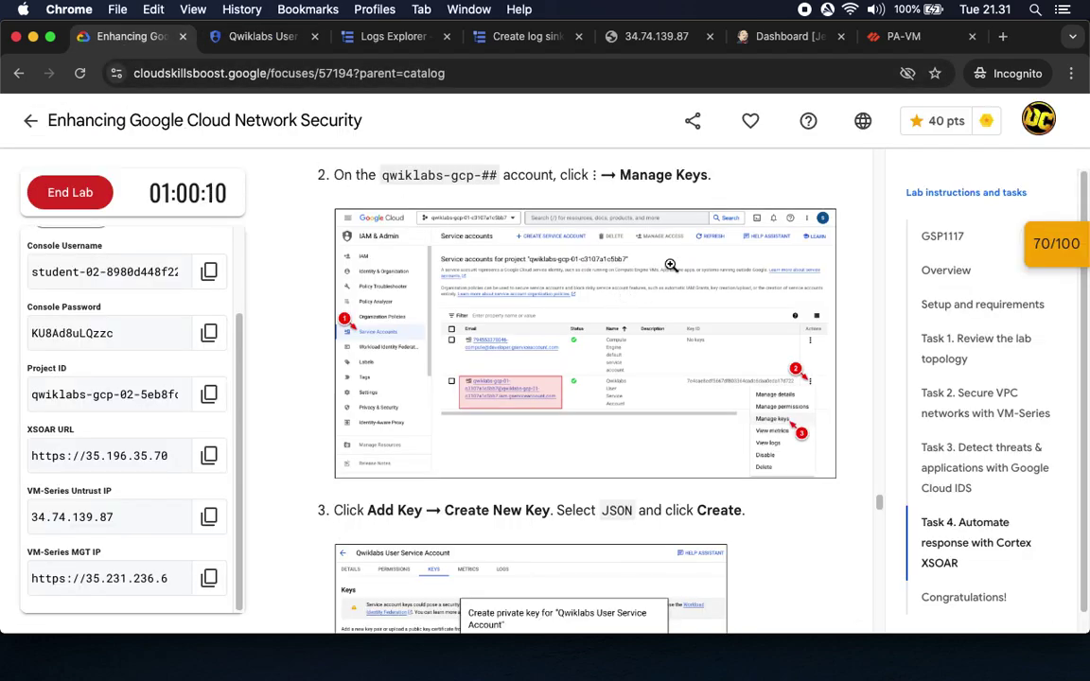
pyautogui.scroll(-5, 644, 420)
pyautogui.scroll(-2, 644, 420)
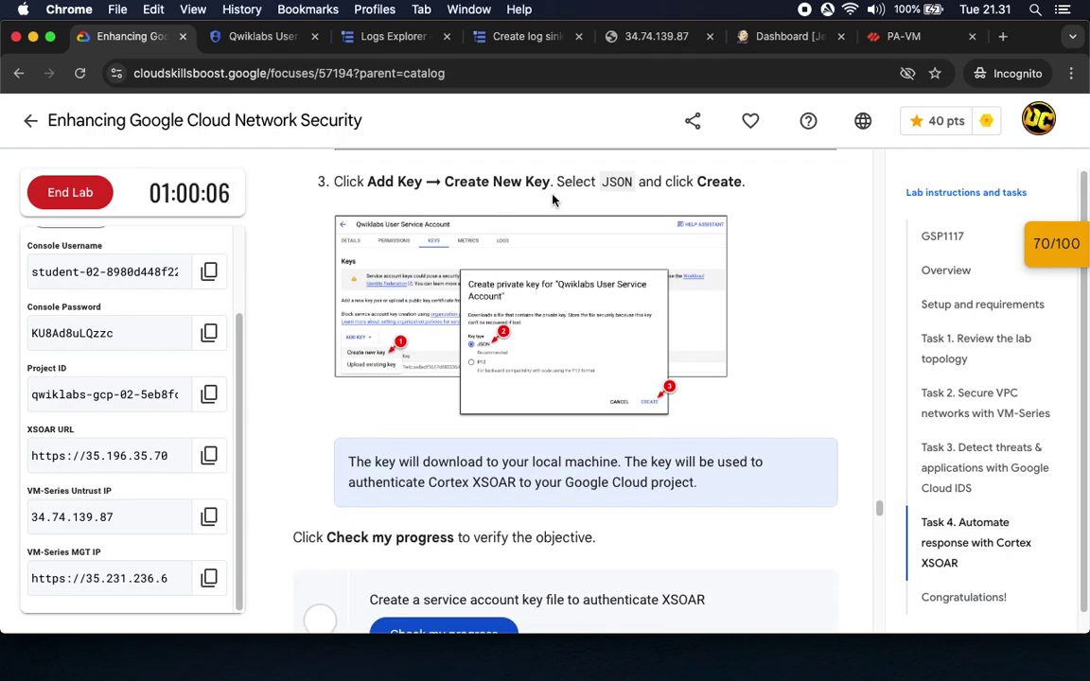
pyautogui.click(259, 39)
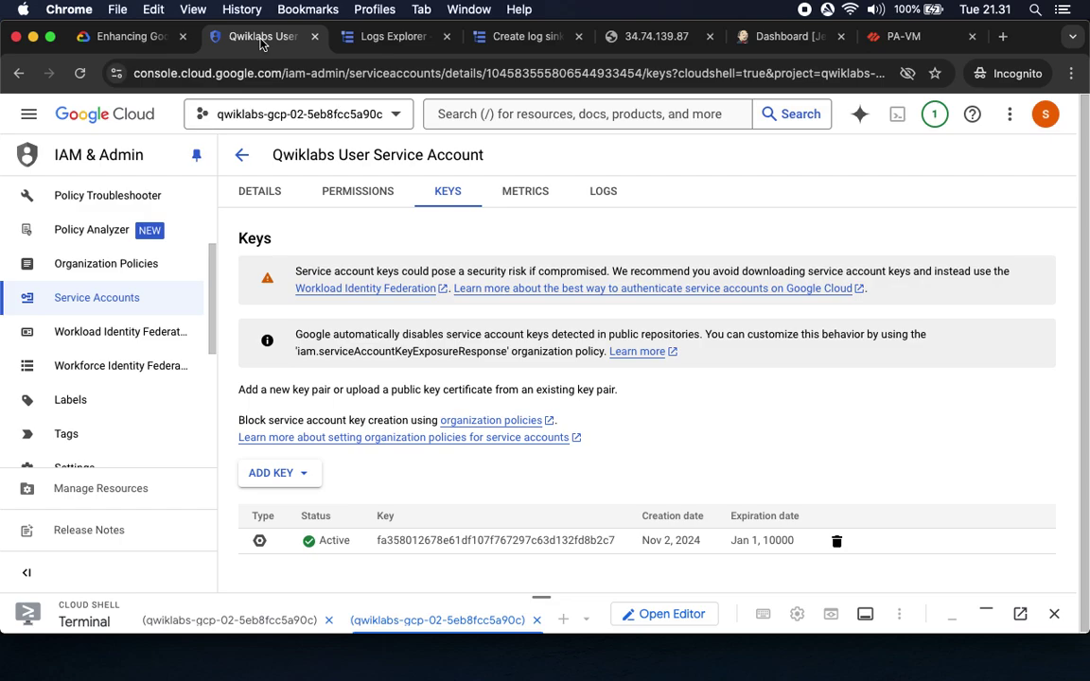
pyautogui.click(132, 43)
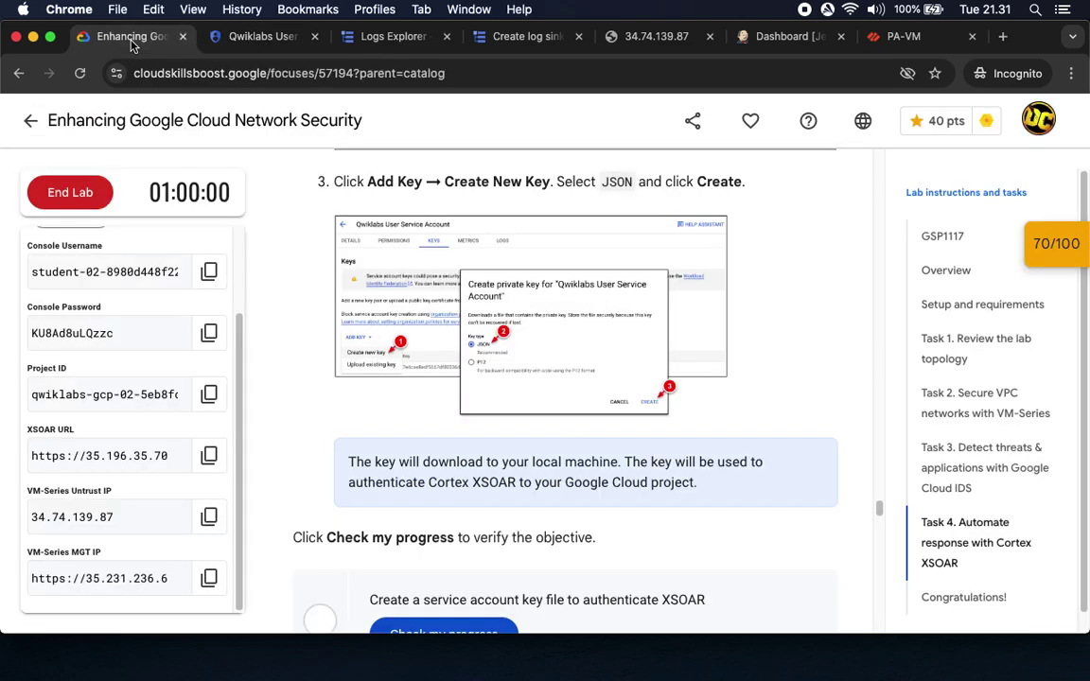
pyautogui.click(232, 38)
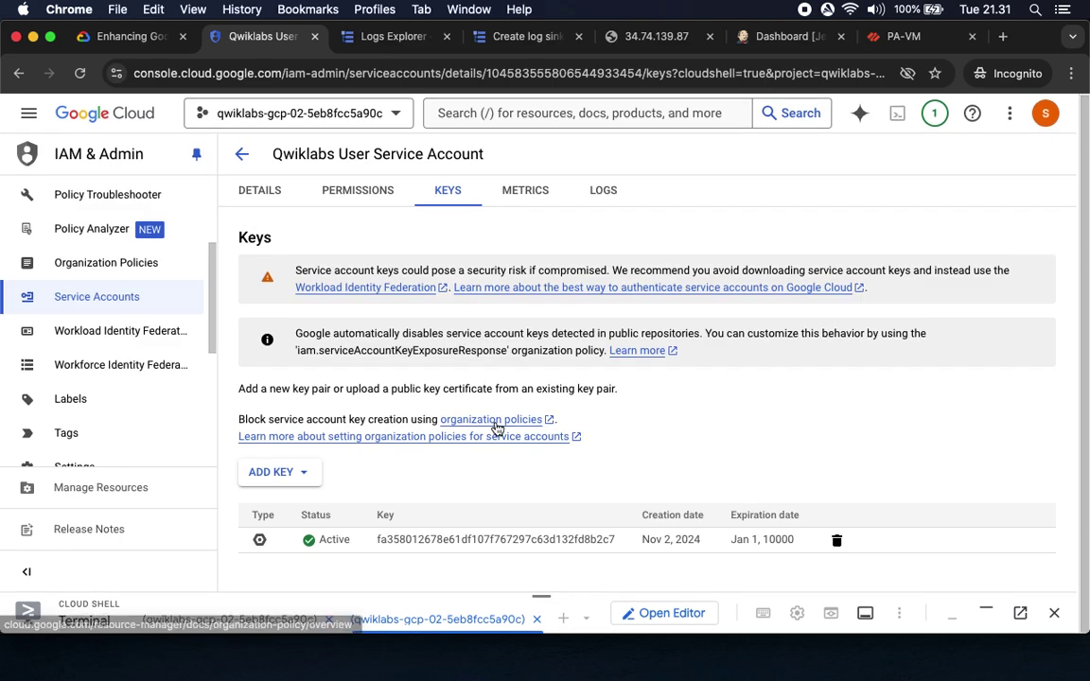
pyautogui.click(303, 473)
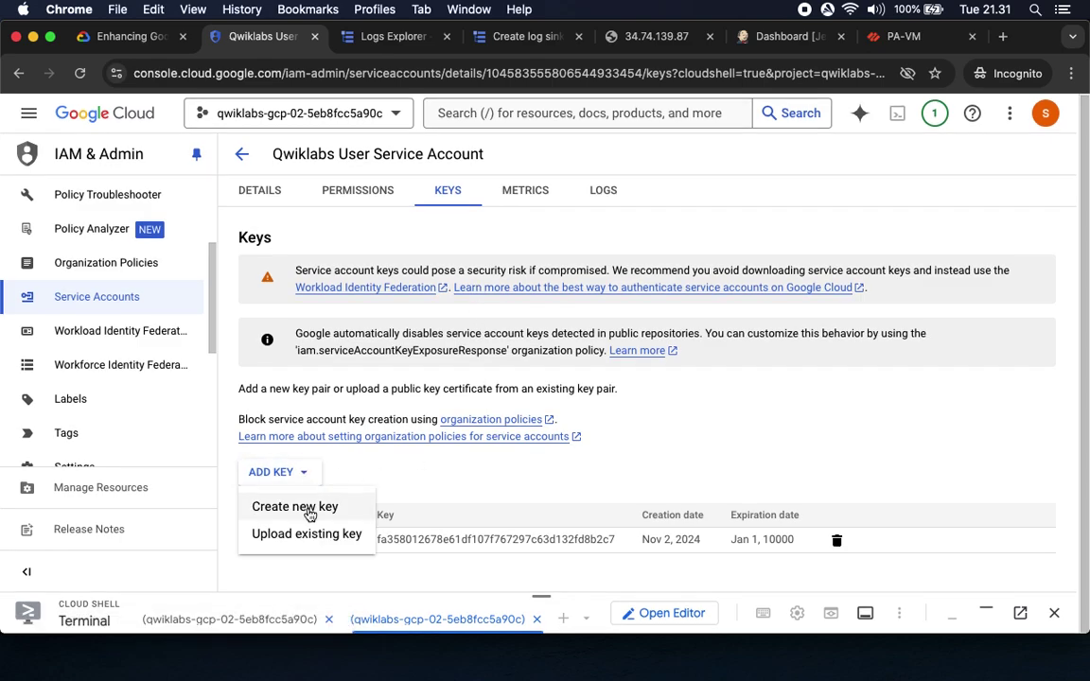
pyautogui.click(298, 508)
pyautogui.click(106, 35)
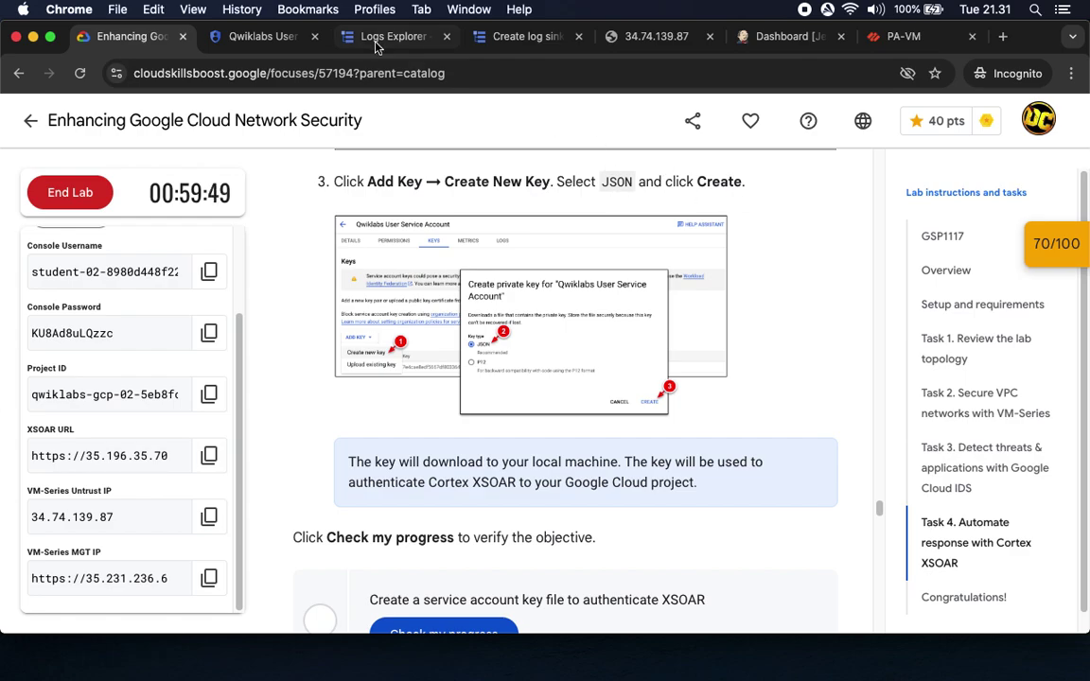
pyautogui.click(248, 36)
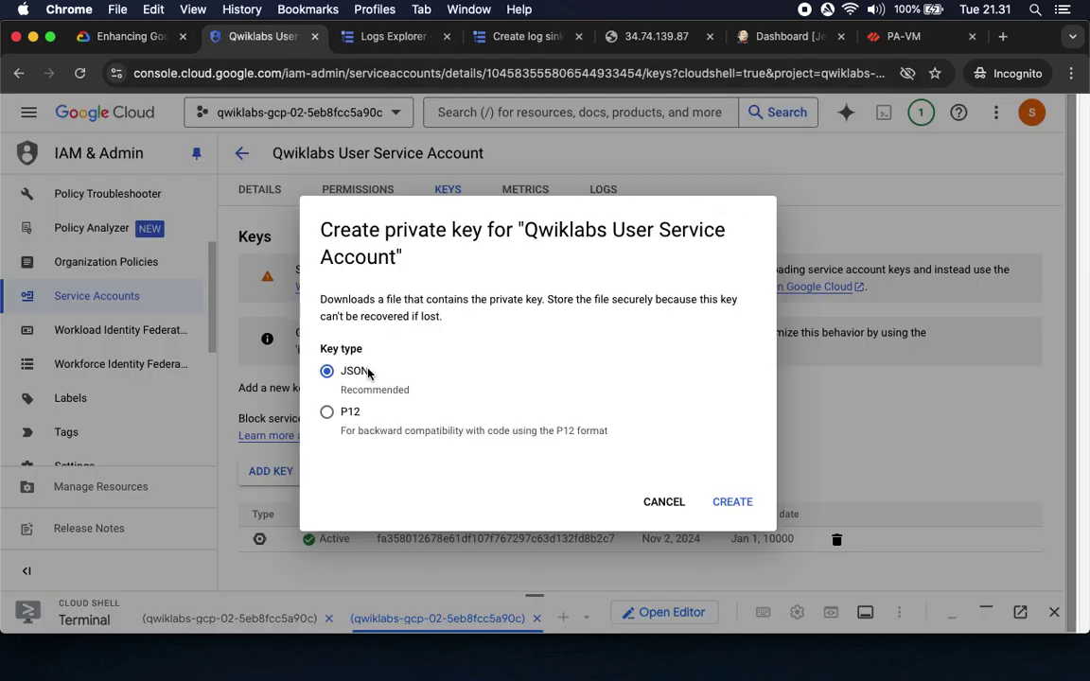
pyautogui.click(734, 501)
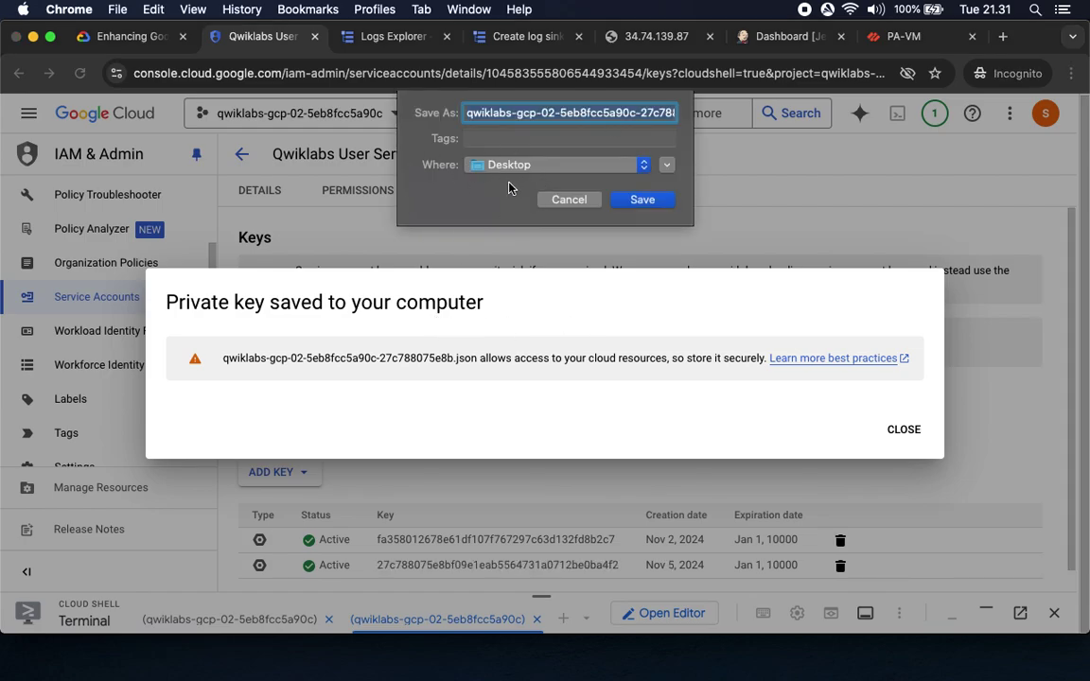
# Save the service account's JSON key file in the Downloads folder and close the key confirmation
pyautogui.click(533, 168)
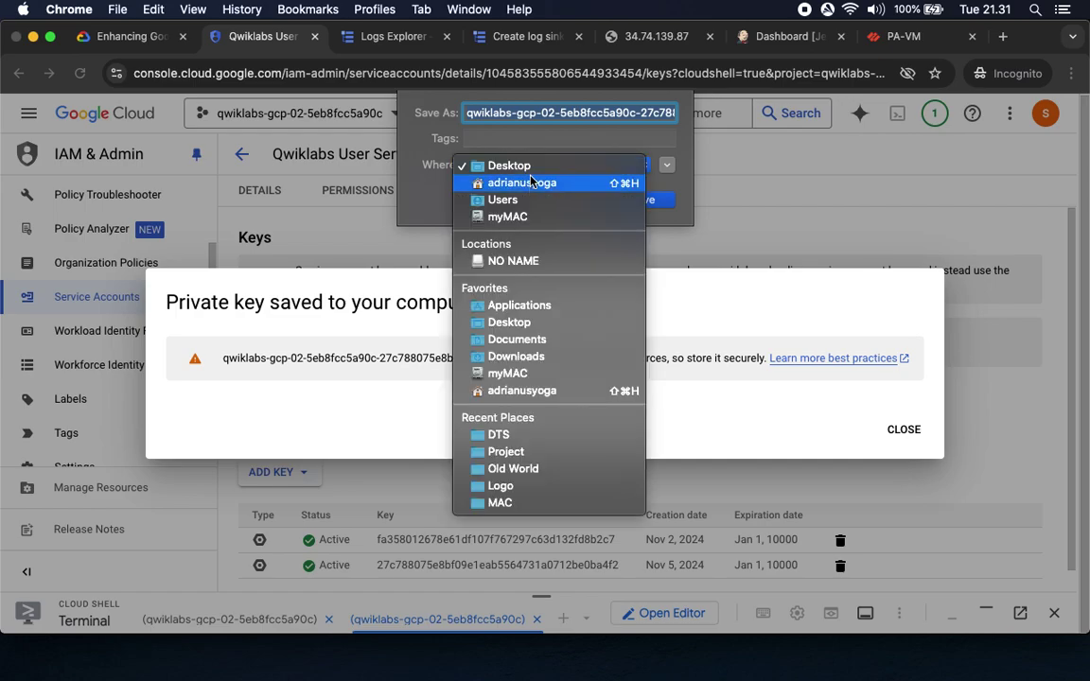
pyautogui.click(528, 358)
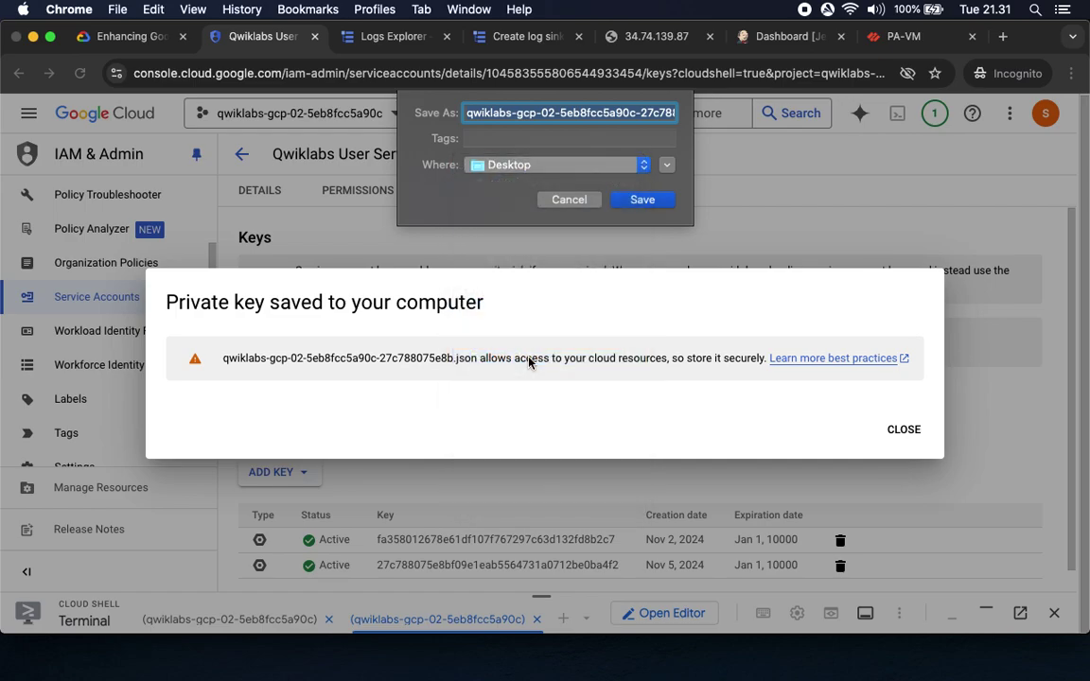
pyautogui.click(648, 203)
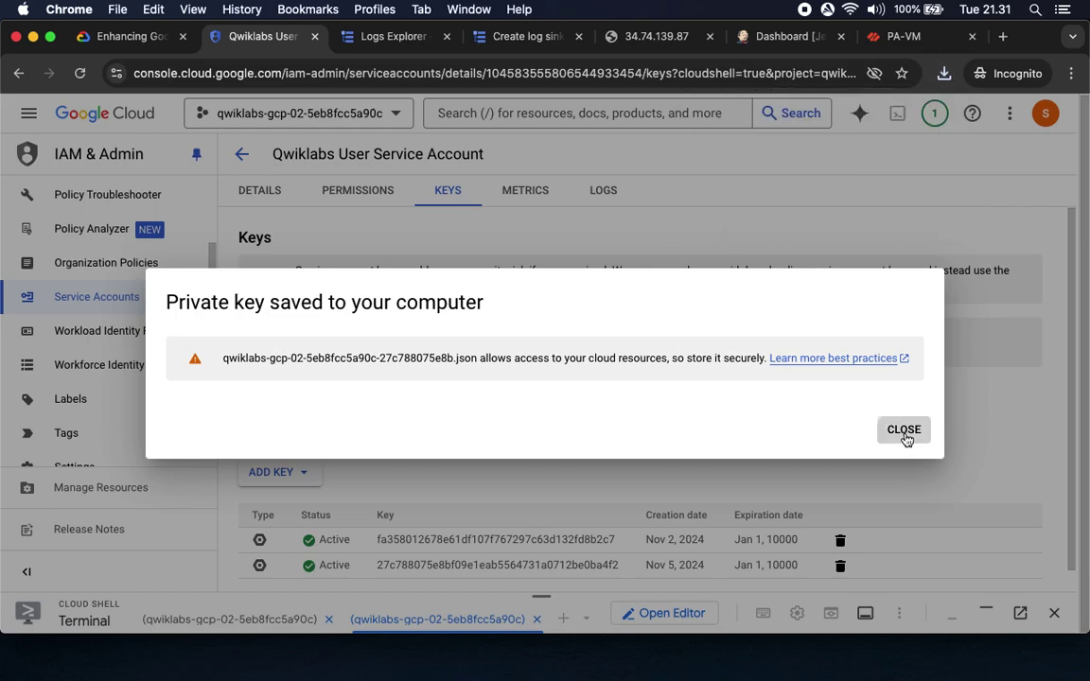
pyautogui.click(904, 430)
# Check the lab progress for the objective of creating a service account key file to authenticate XSOAR
pyautogui.click(115, 42)
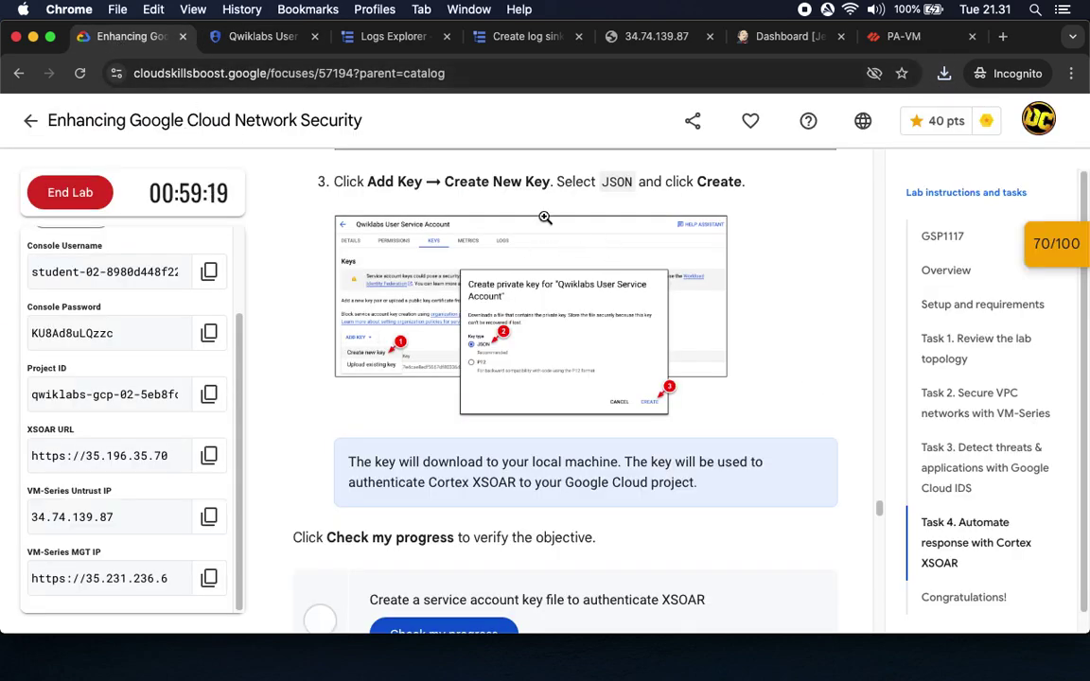
pyautogui.scroll(-4, 449, 350)
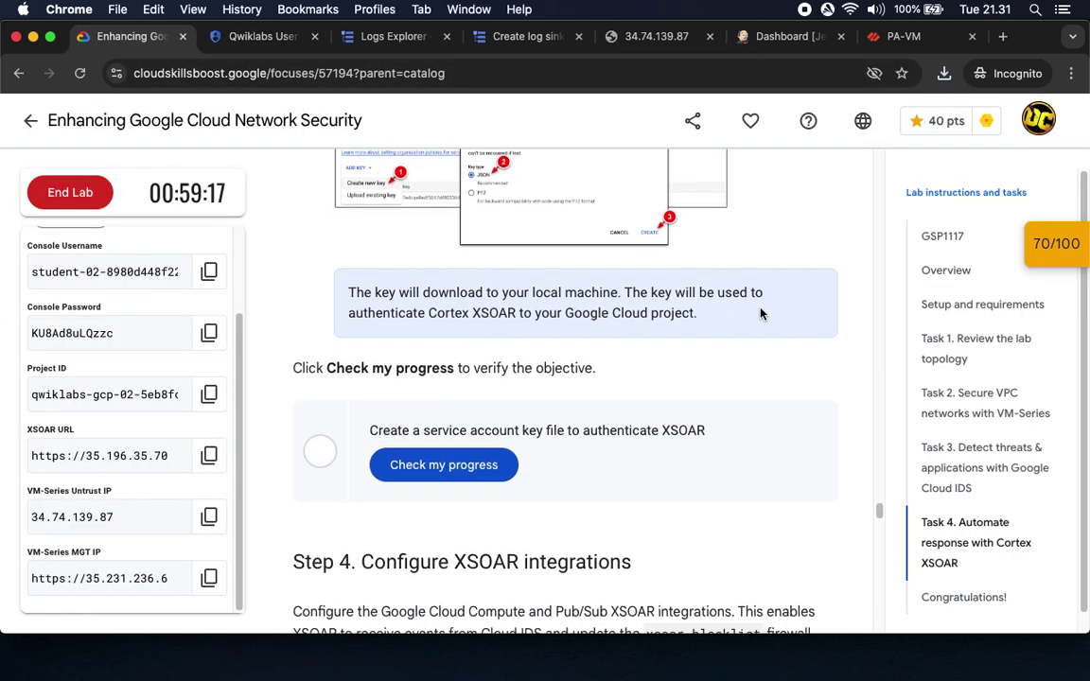
pyautogui.click(450, 465)
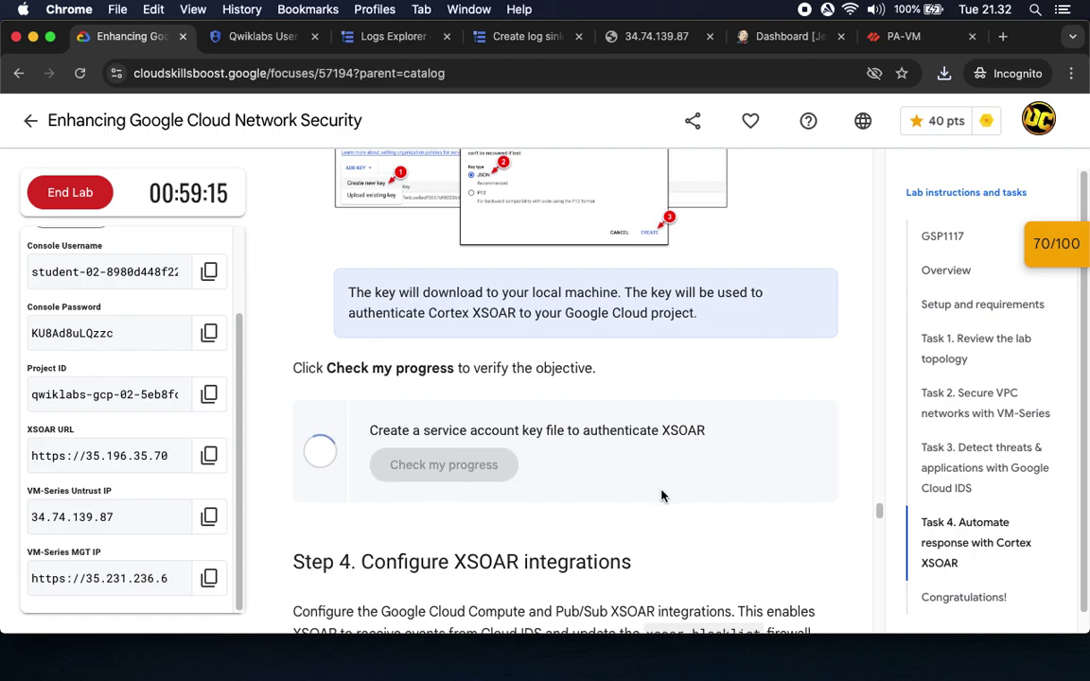
pyautogui.scroll(-5, 662, 496)
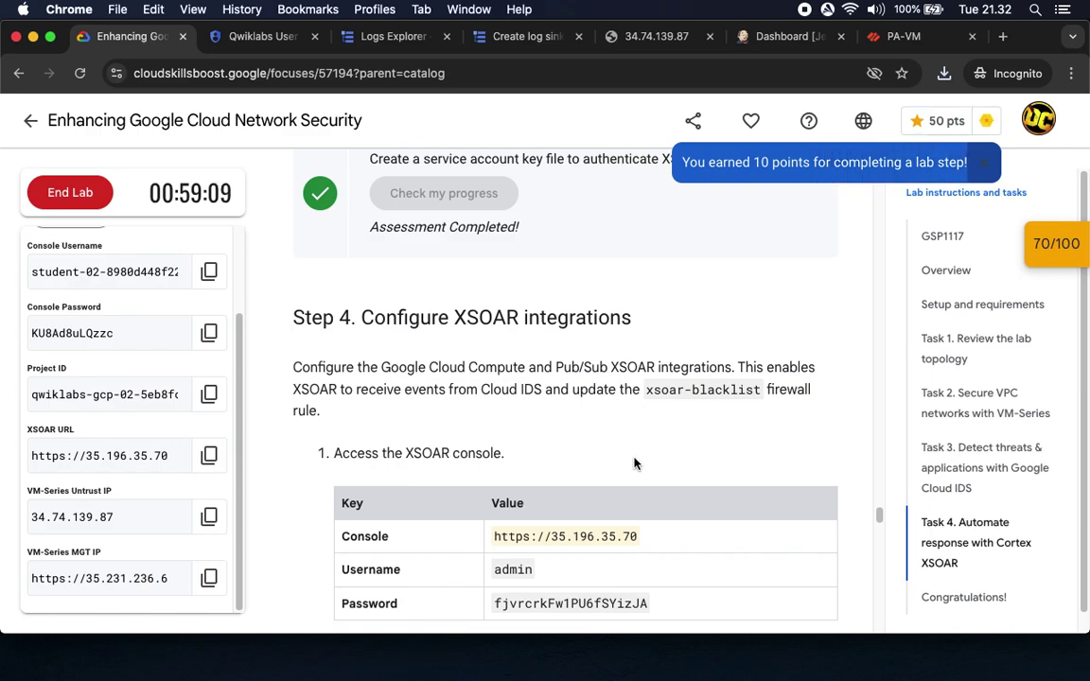
# Recheck the service account key objective from the lab's checkpoints list, review the list, and collapse it
pyautogui.click(1053, 243)
pyautogui.scroll(-3, 855, 330)
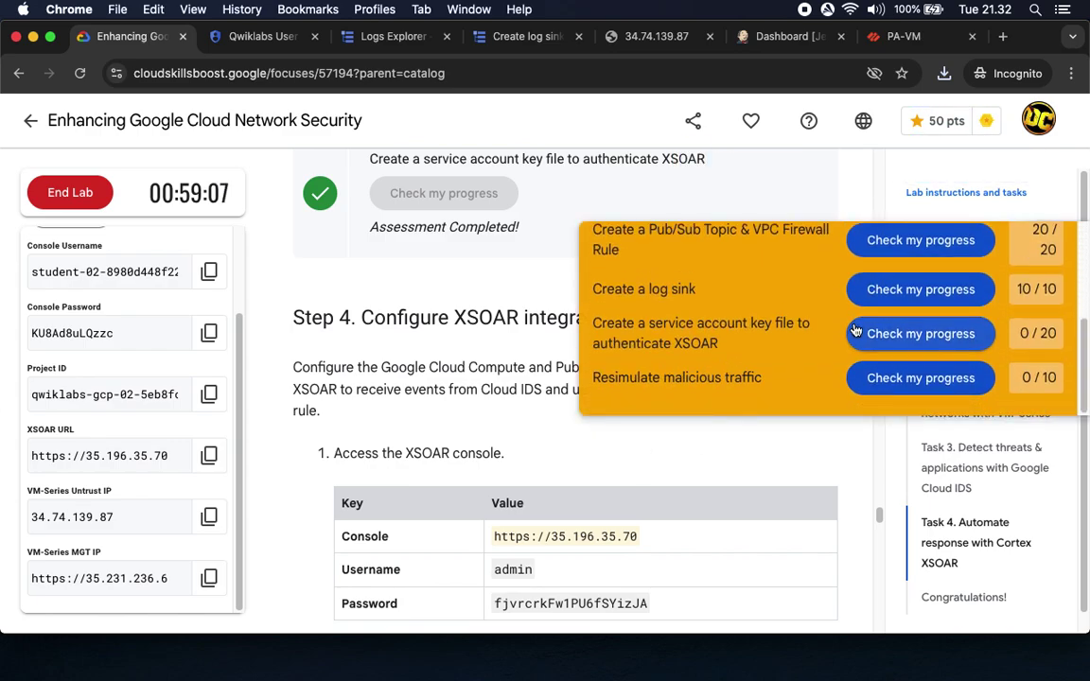
pyautogui.click(911, 343)
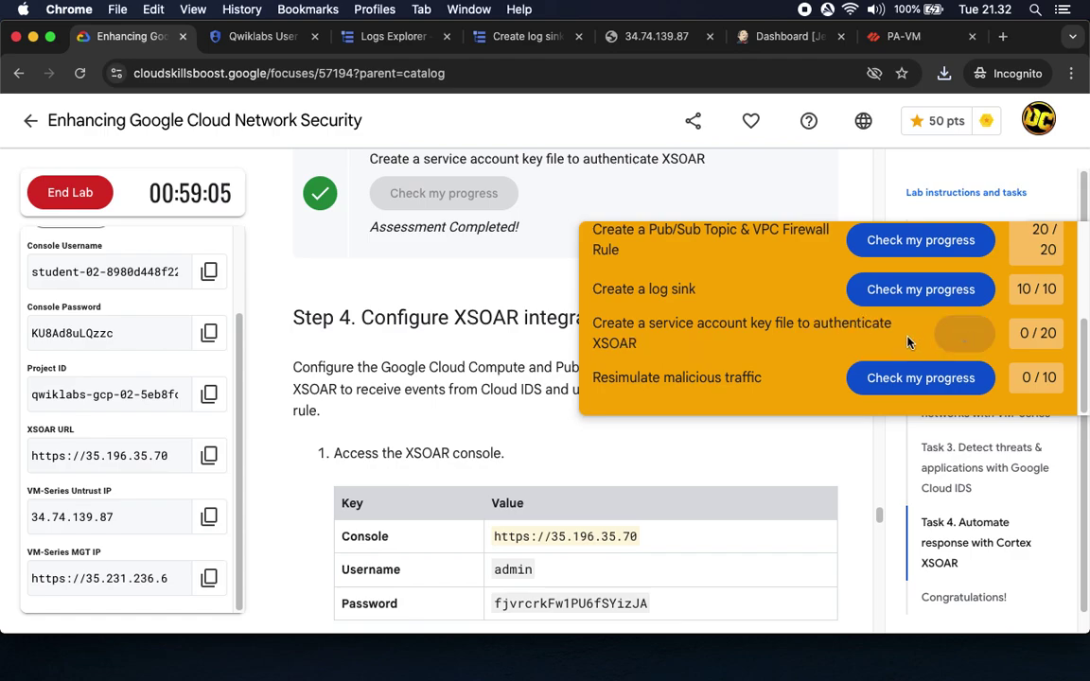
pyautogui.scroll(4, 1003, 284)
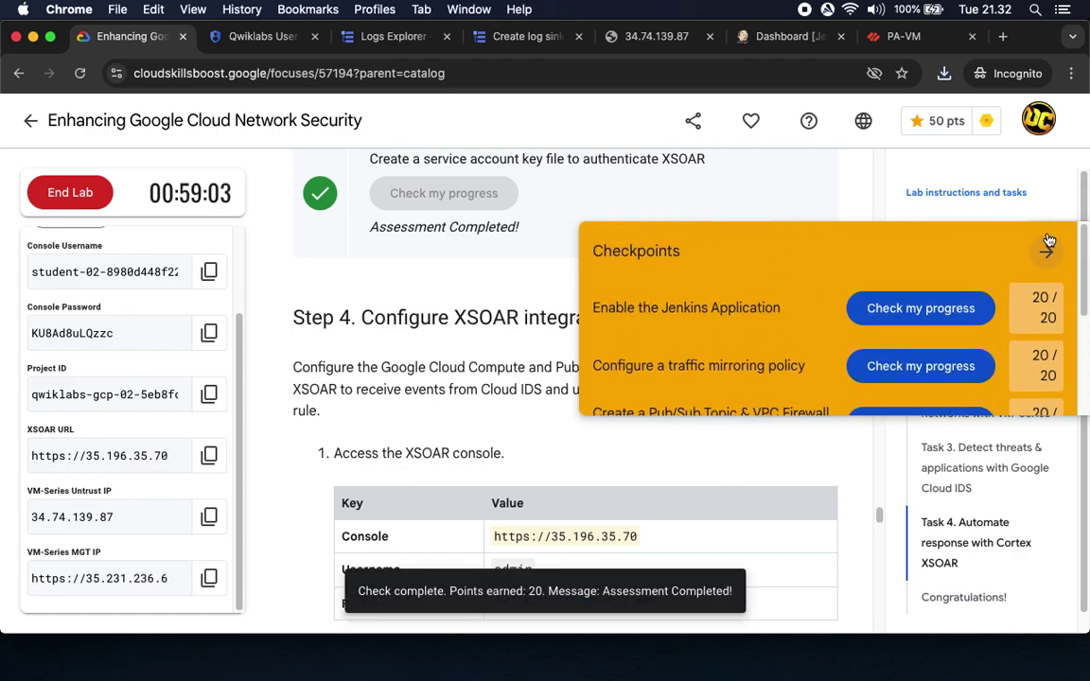
pyautogui.click(1047, 244)
pyautogui.scroll(-3, 557, 372)
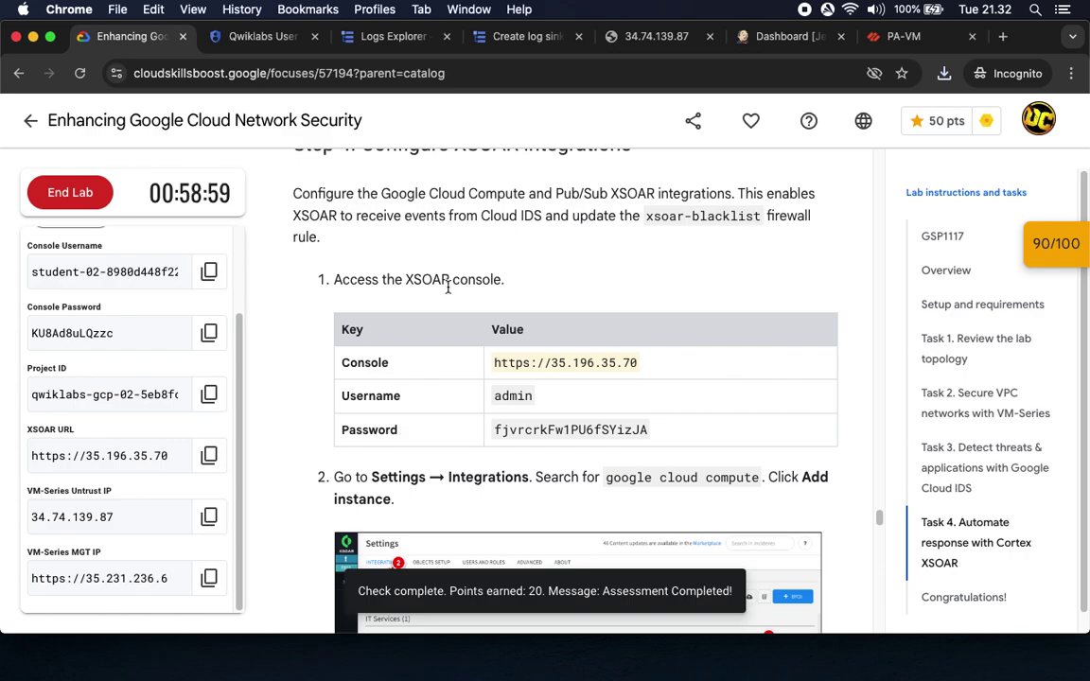
pyautogui.moveTo(346, 280); pyautogui.dragTo(644, 293)
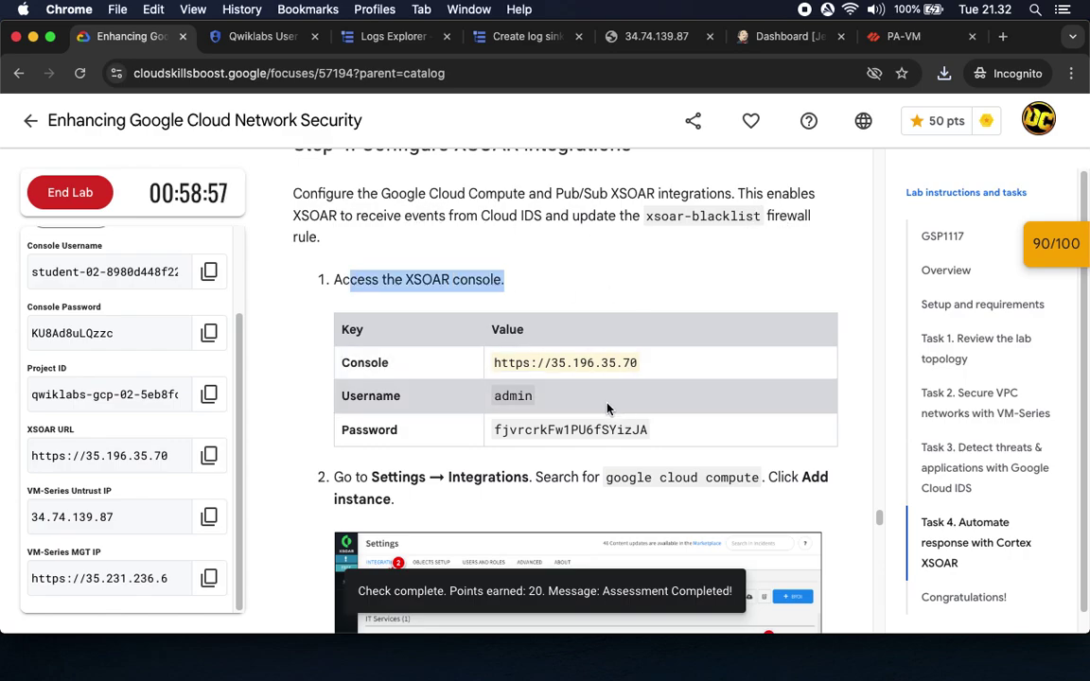
pyautogui.moveTo(494, 364); pyautogui.dragTo(637, 365)
pyautogui.press('super+c')
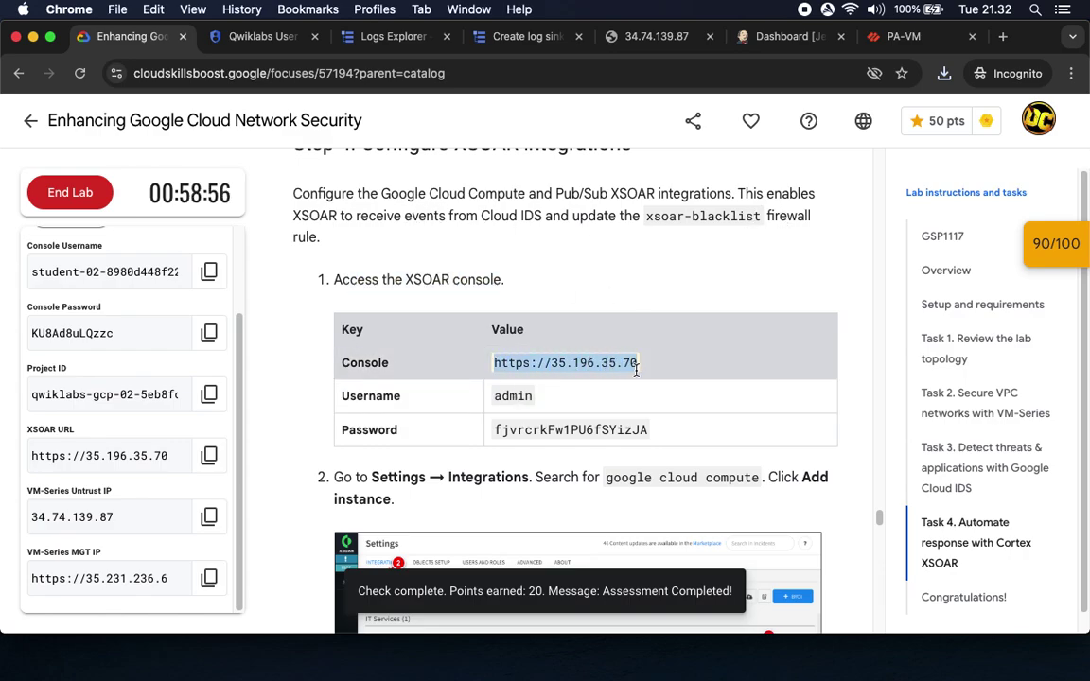
pyautogui.press('super+t')
pyautogui.press('super+v')
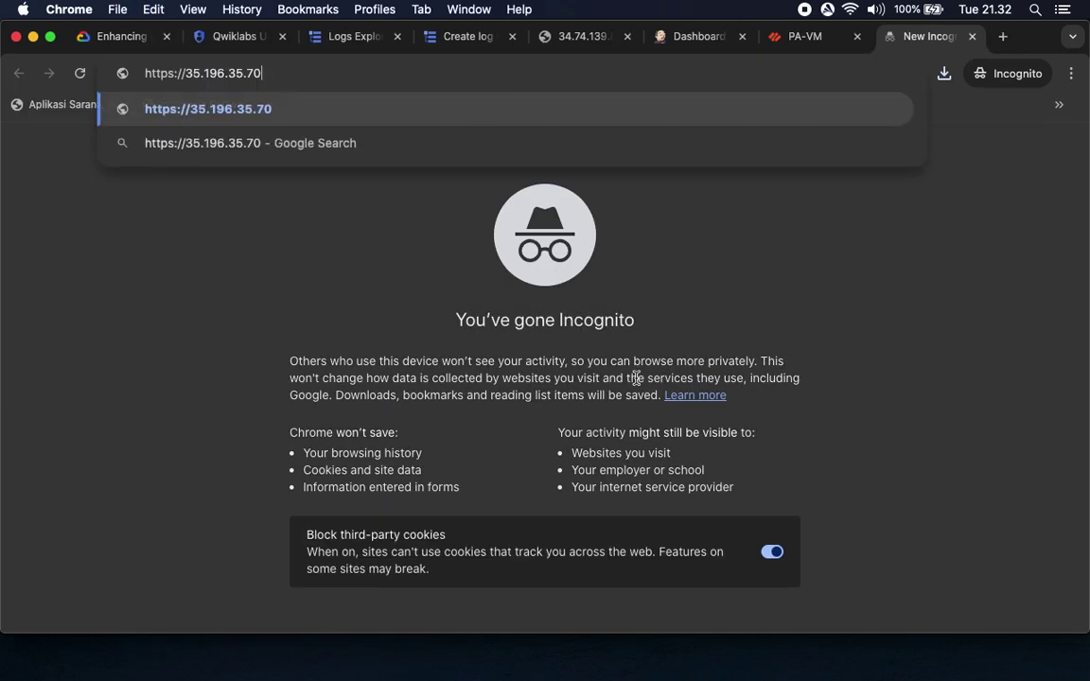
pyautogui.press('Return')
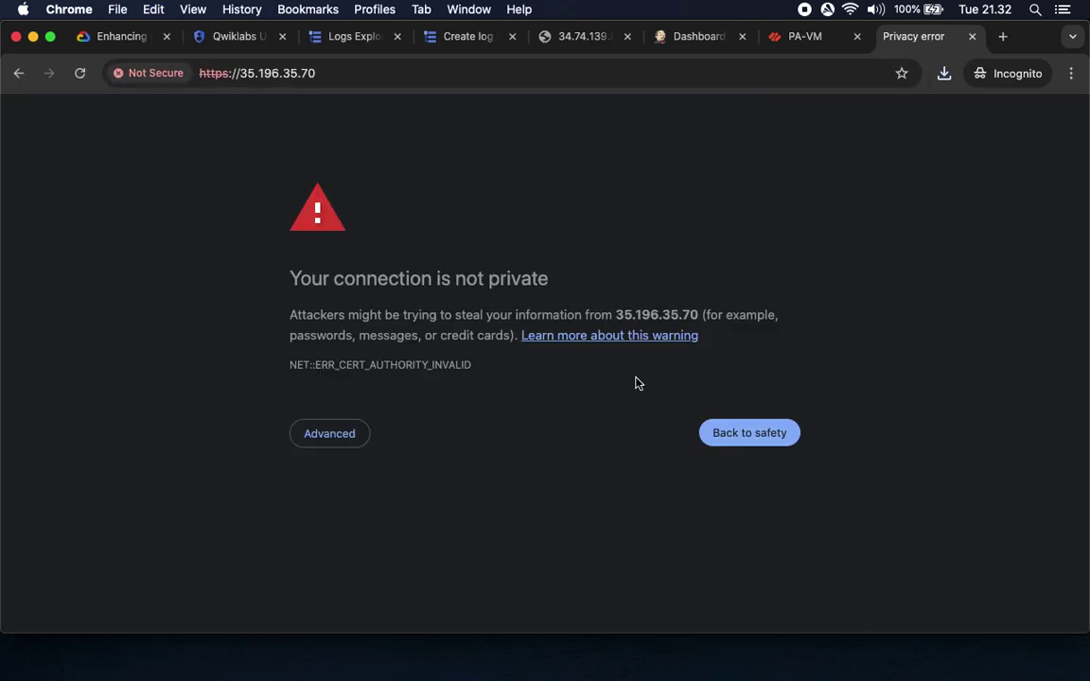
# Proceed past the certificate warning for 35.196.35.70 and fill in the XSOAR login username admin, copied from the lab's Step 4
pyautogui.click(346, 435)
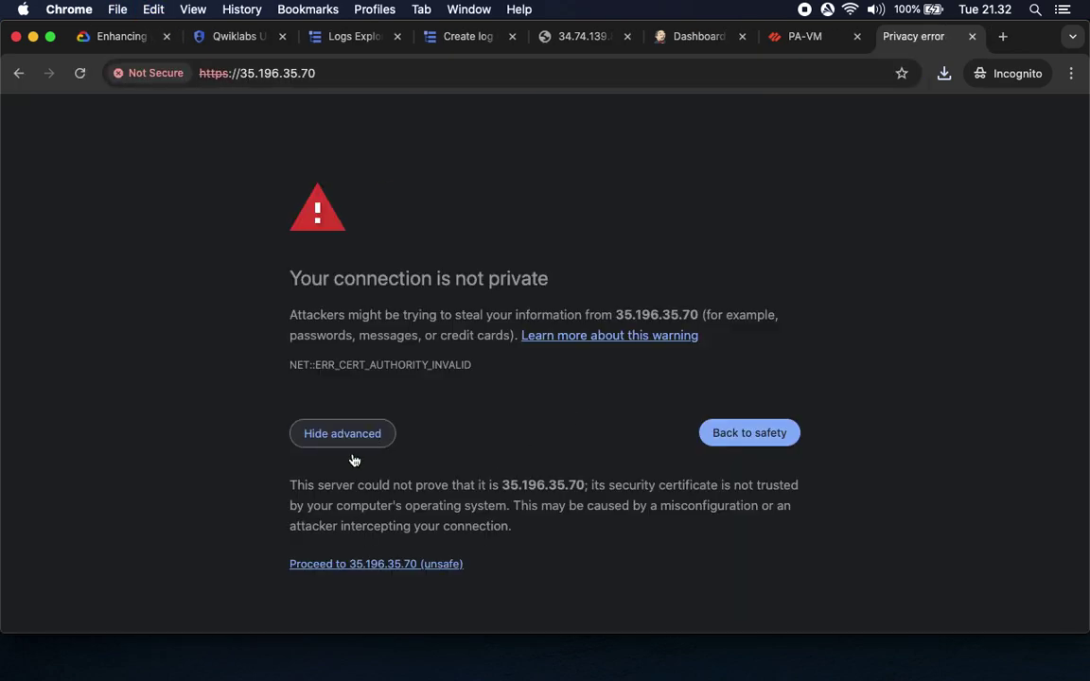
pyautogui.click(384, 565)
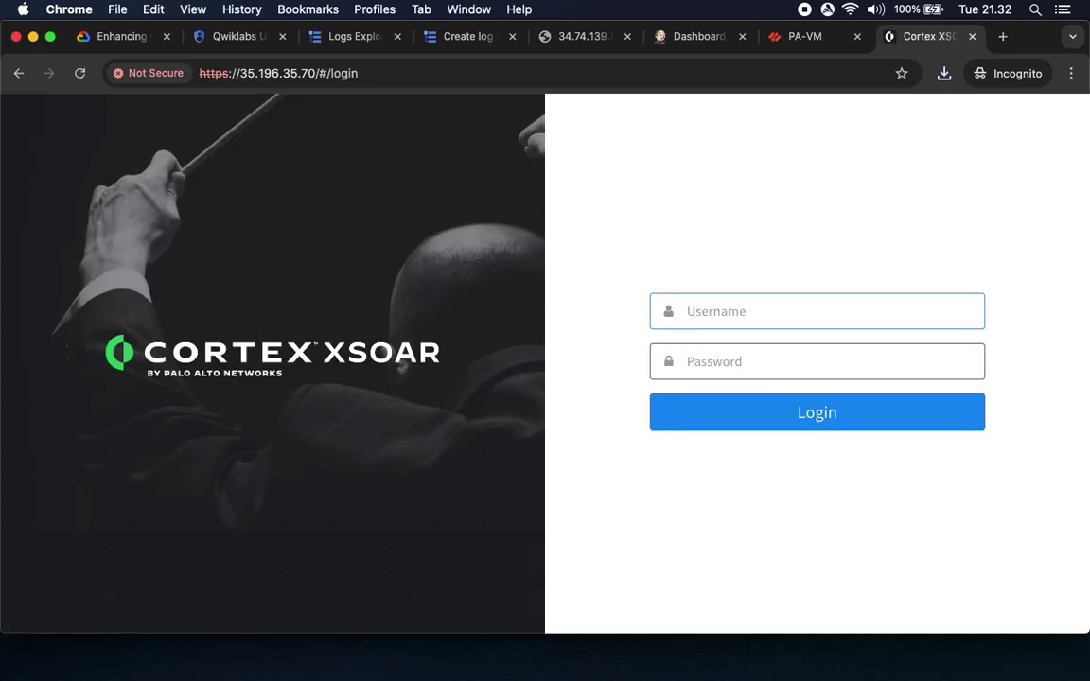
pyautogui.click(108, 34)
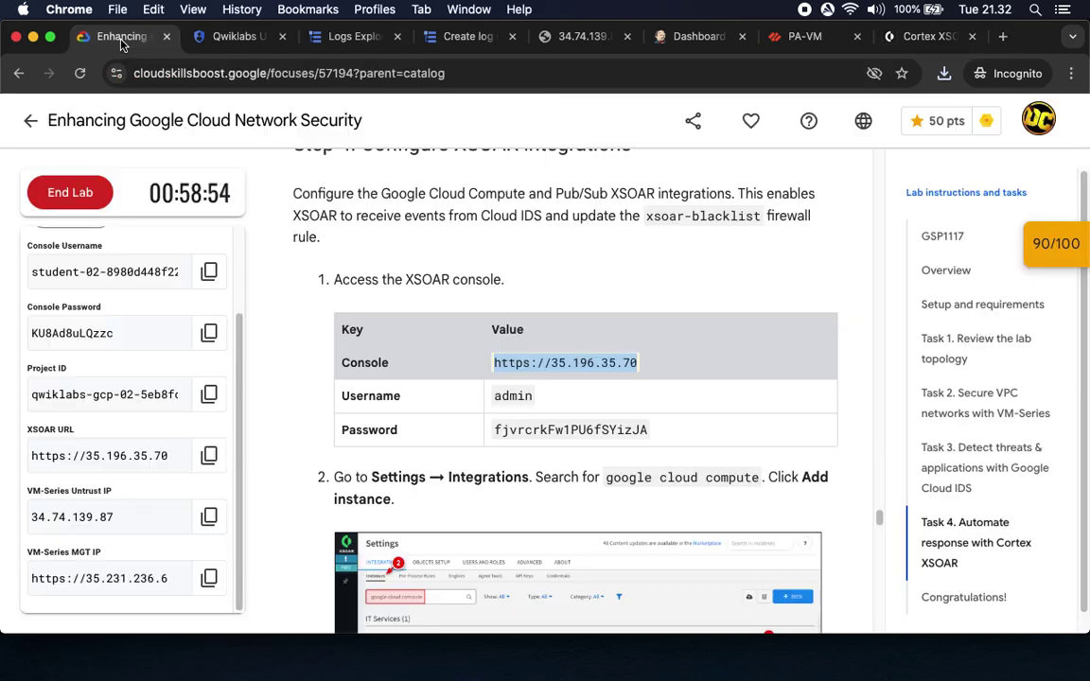
pyautogui.doubleClick(512, 396)
pyautogui.press('super+c')
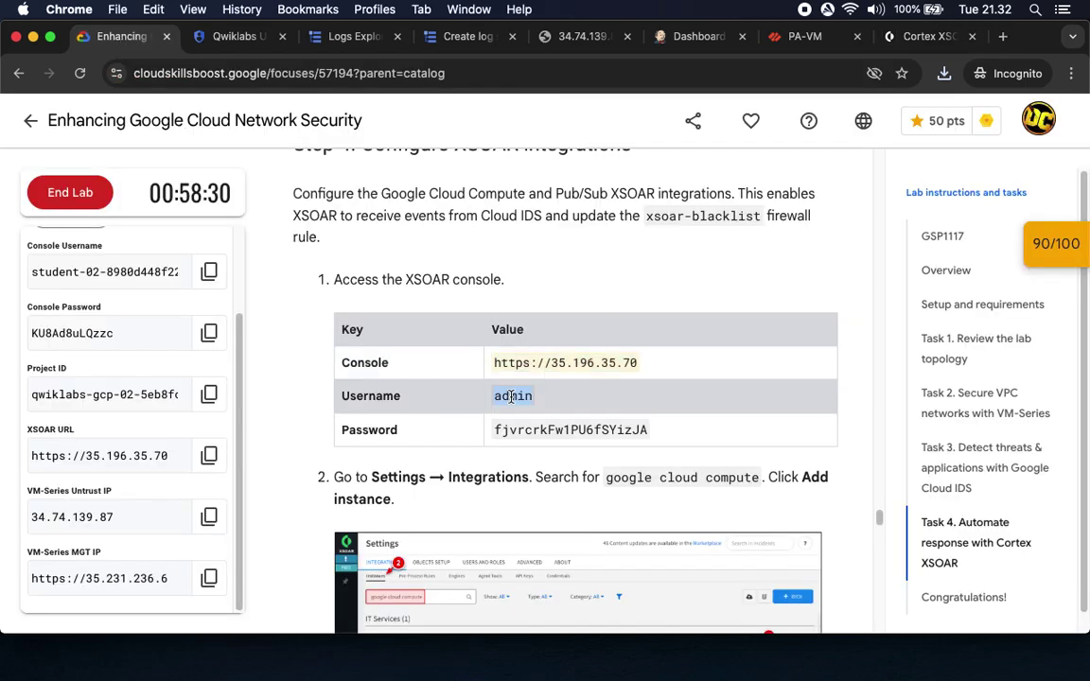
pyautogui.click(931, 36)
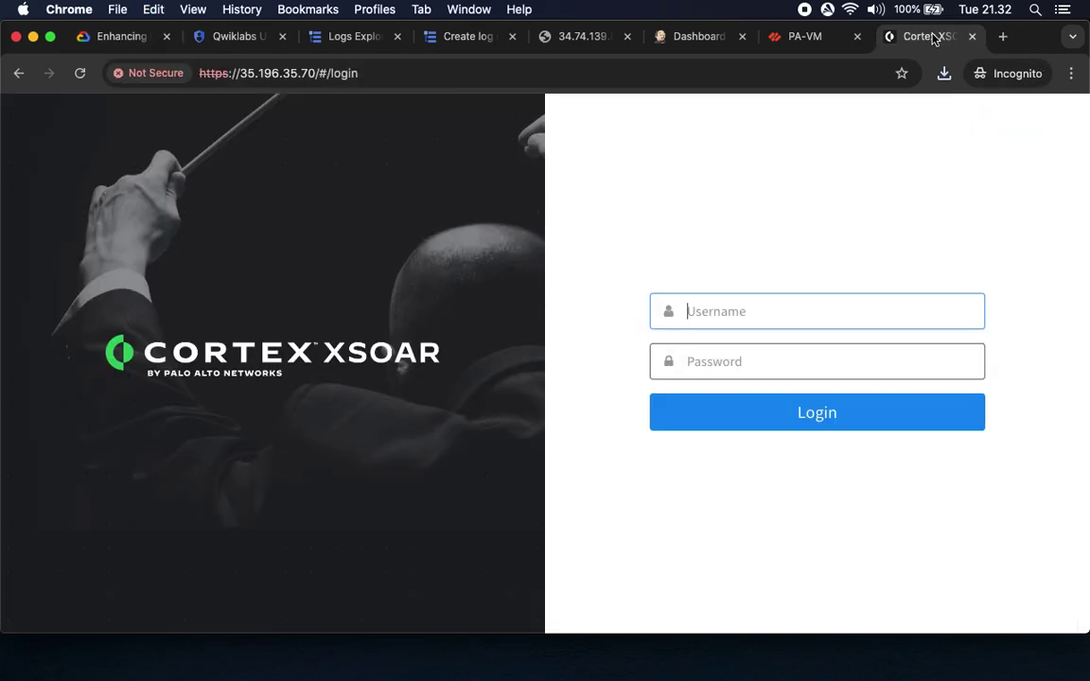
pyautogui.press('super+v')
pyautogui.press('Tab')
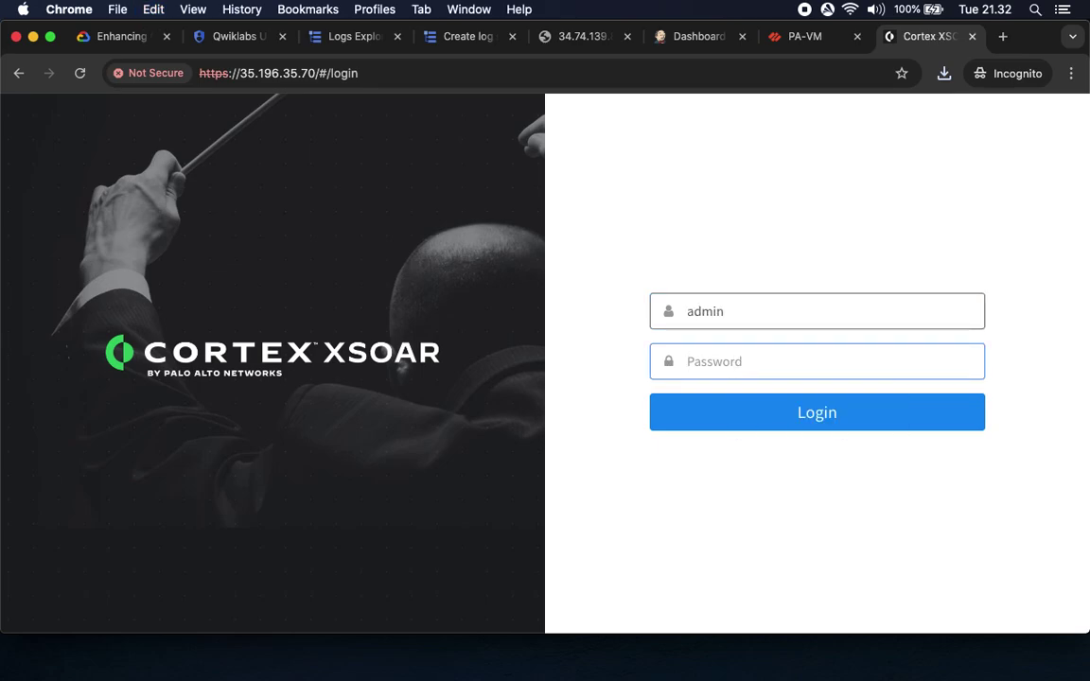
# Copy the XSOAR password from the lab's credentials table, paste it into the login's password field and log in
pyautogui.click(133, 34)
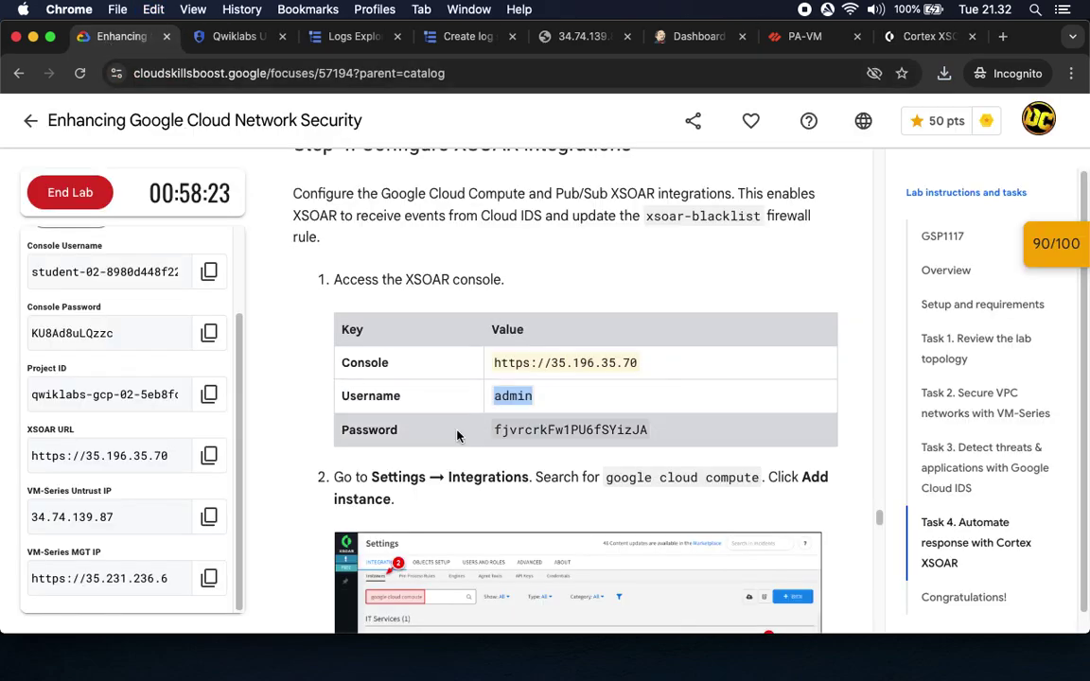
pyautogui.doubleClick(512, 430)
pyautogui.press('super+c')
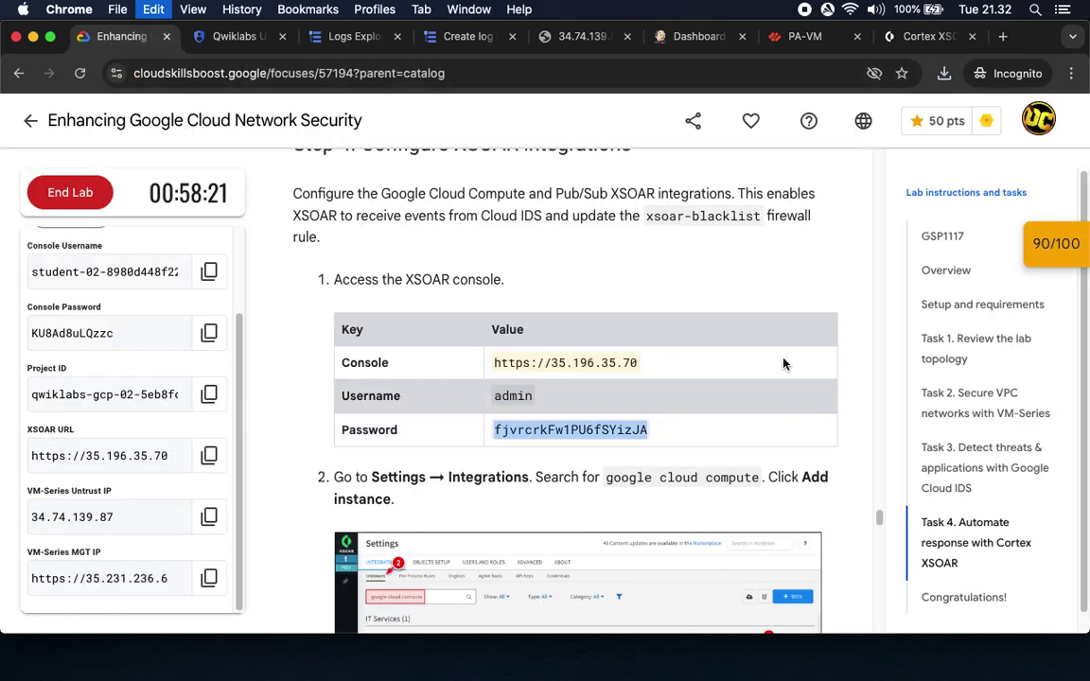
pyautogui.click(927, 37)
pyautogui.press('super+v')
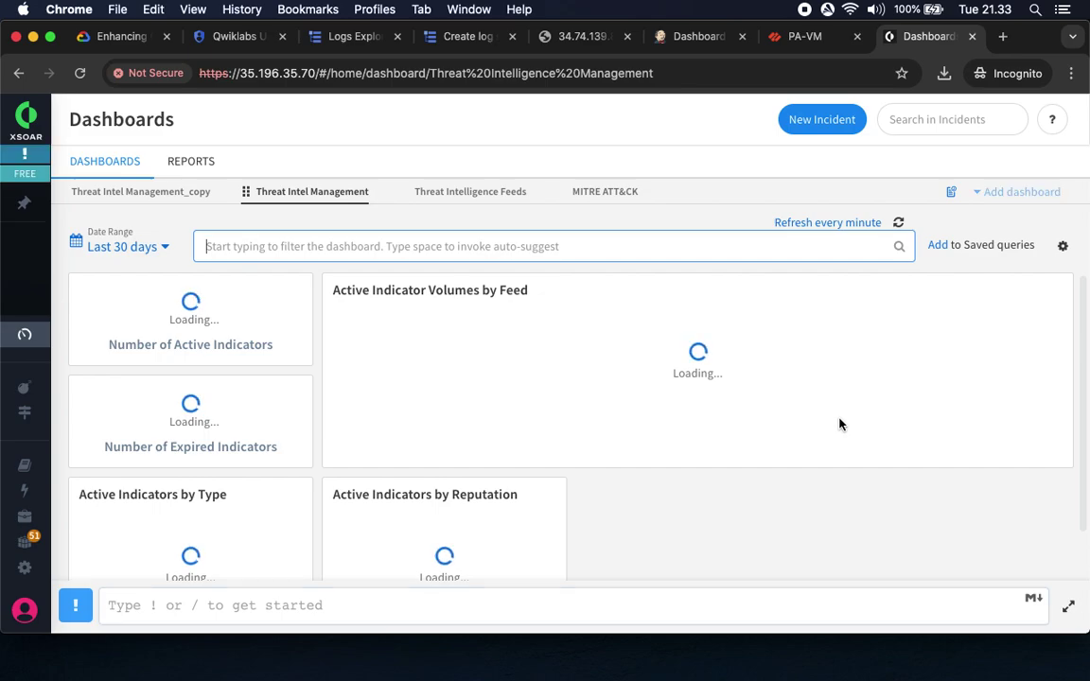
# Read the lab's next XSOAR instruction and open the Integrations settings in the XSOAR console
pyautogui.click(110, 38)
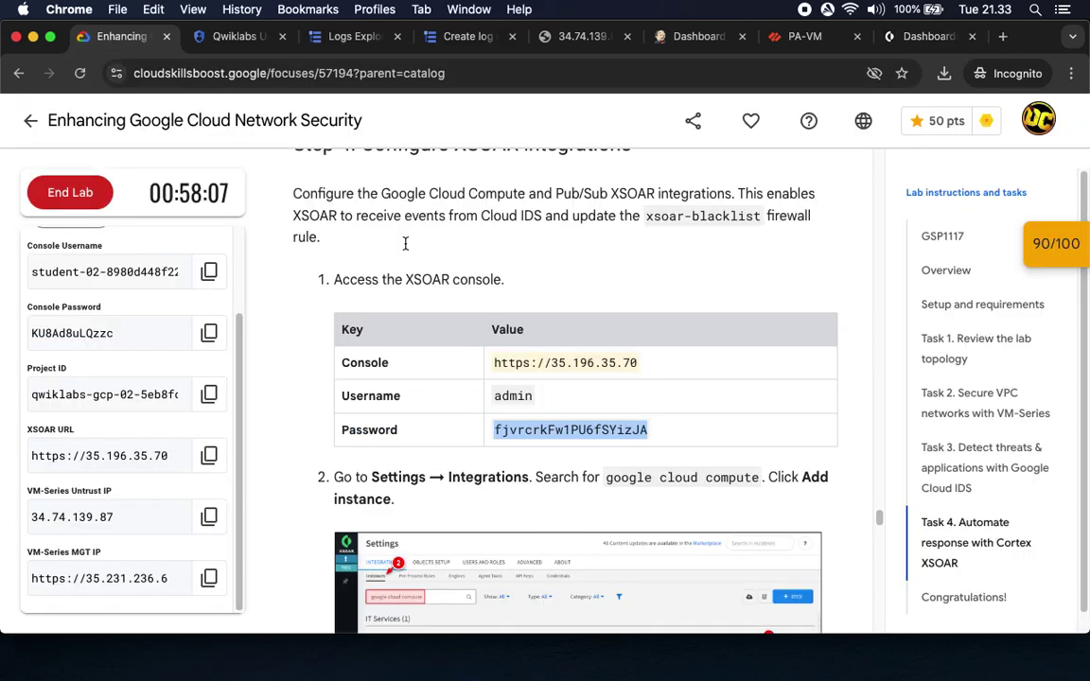
pyautogui.scroll(-5, 592, 376)
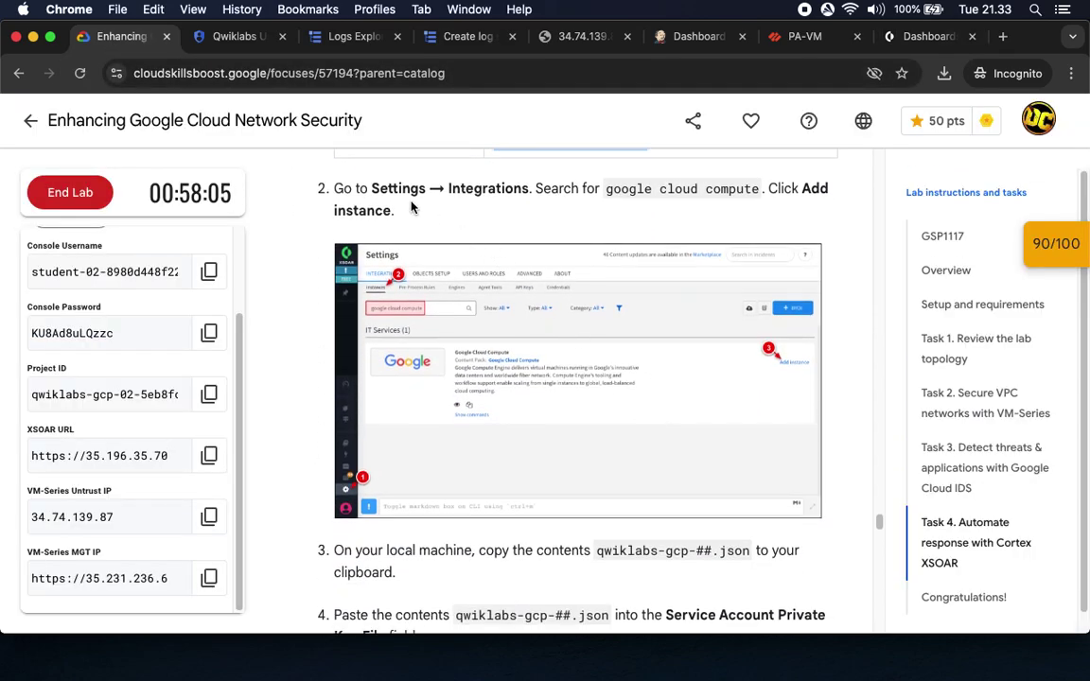
pyautogui.click(932, 36)
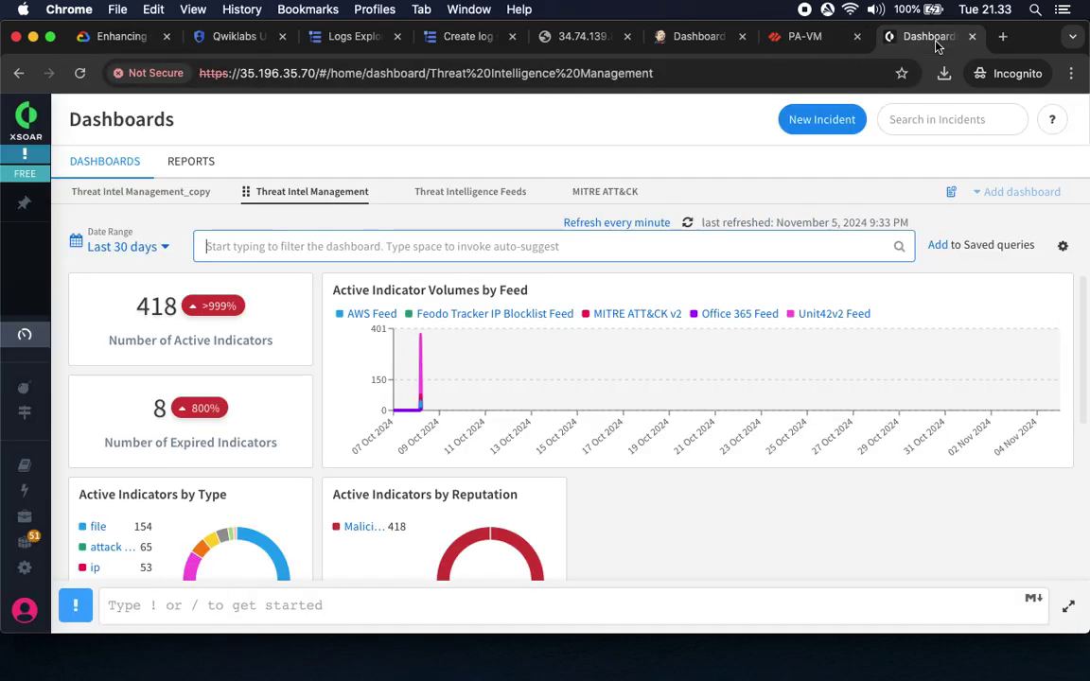
pyautogui.scroll(-5, 372, 421)
pyautogui.scroll(5, 374, 421)
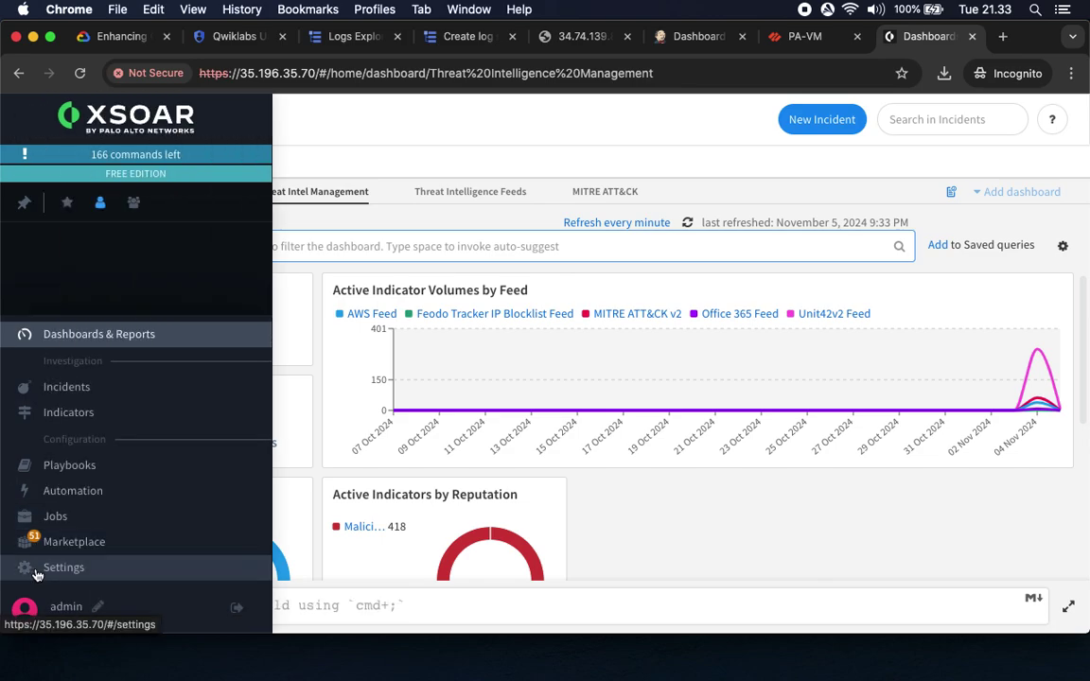
pyautogui.click(64, 567)
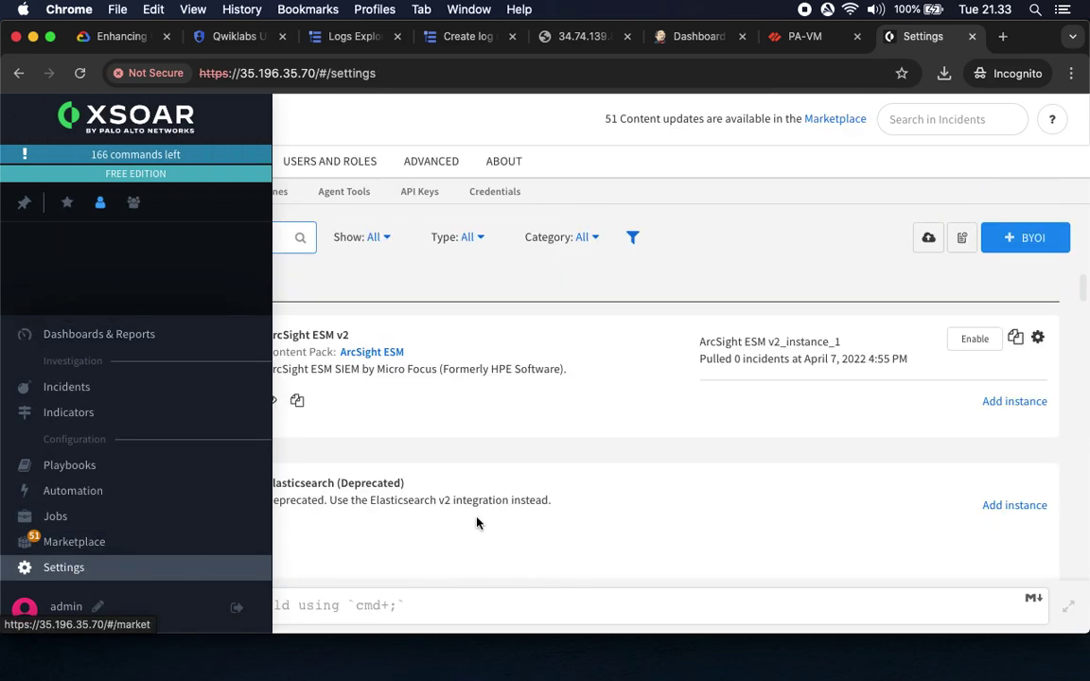
pyautogui.click(112, 165)
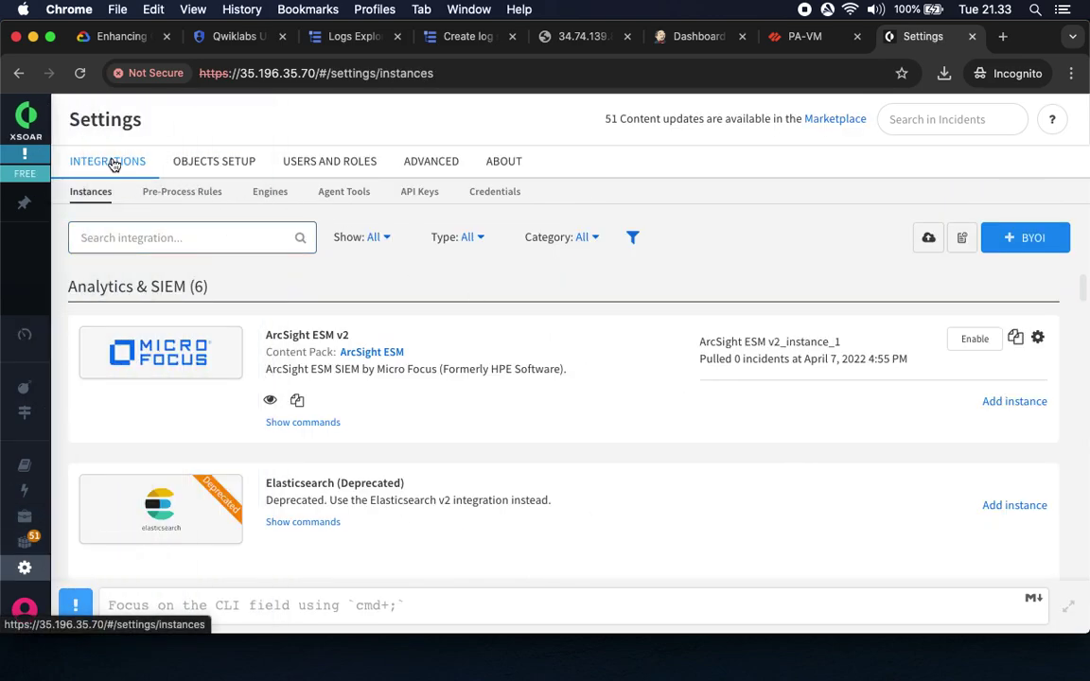
# Search the XSOAR integrations for google cloud compute, copied from the lab, and add an instance of Google Cloud Compute
pyautogui.click(123, 38)
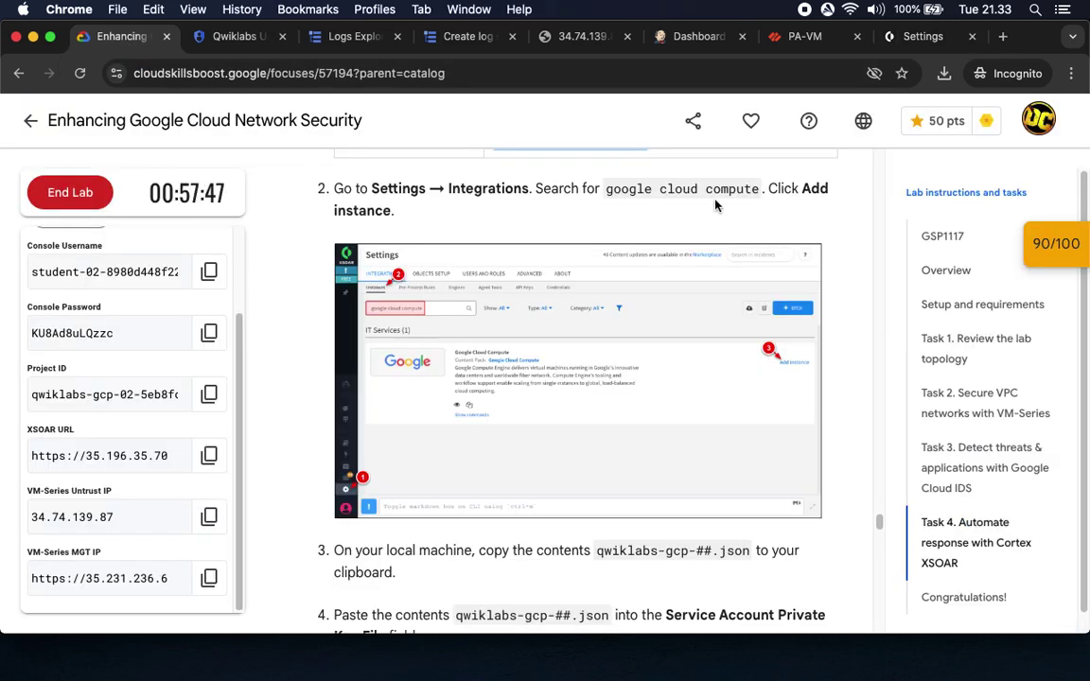
pyautogui.click(586, 362)
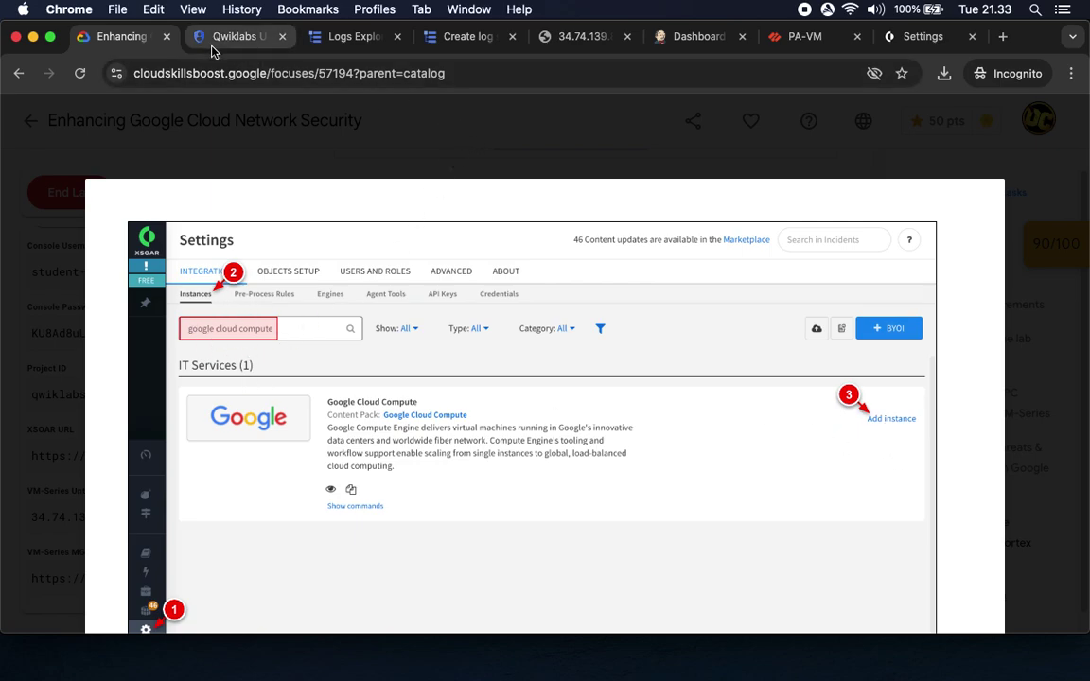
pyautogui.click(720, 286)
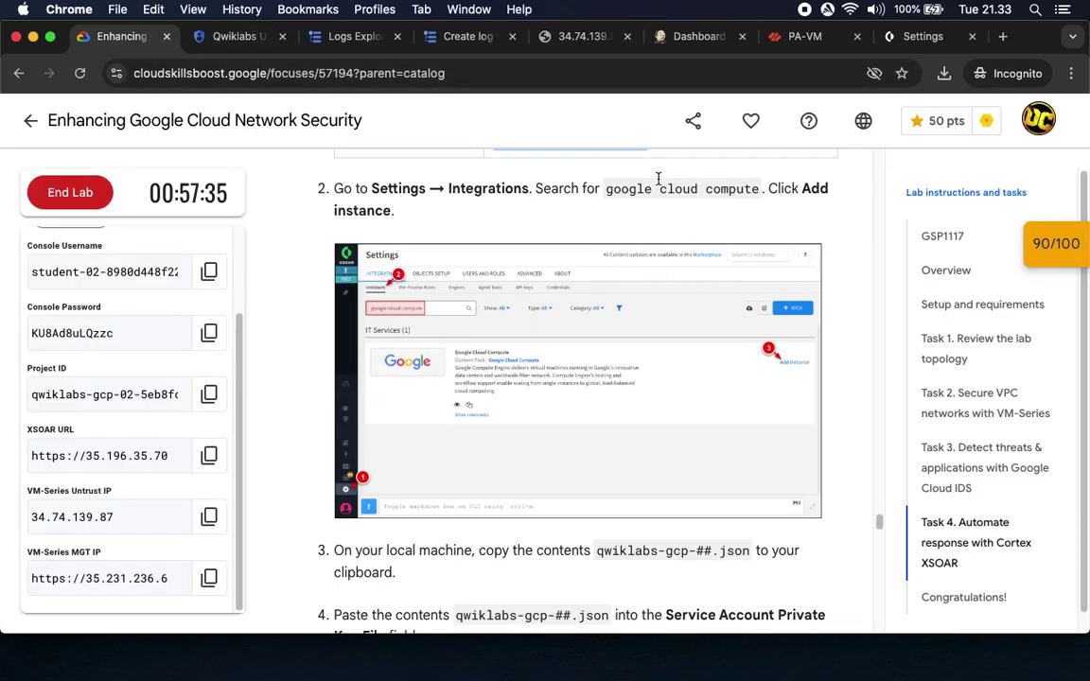
pyautogui.moveTo(606, 188); pyautogui.dragTo(758, 197)
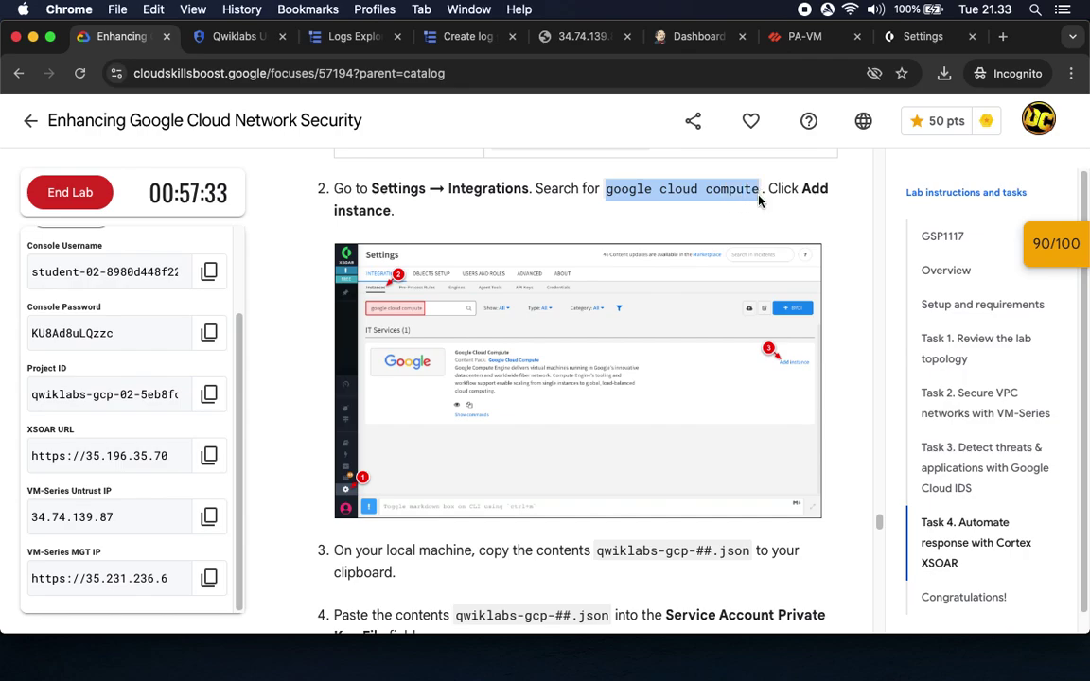
pyautogui.click(922, 36)
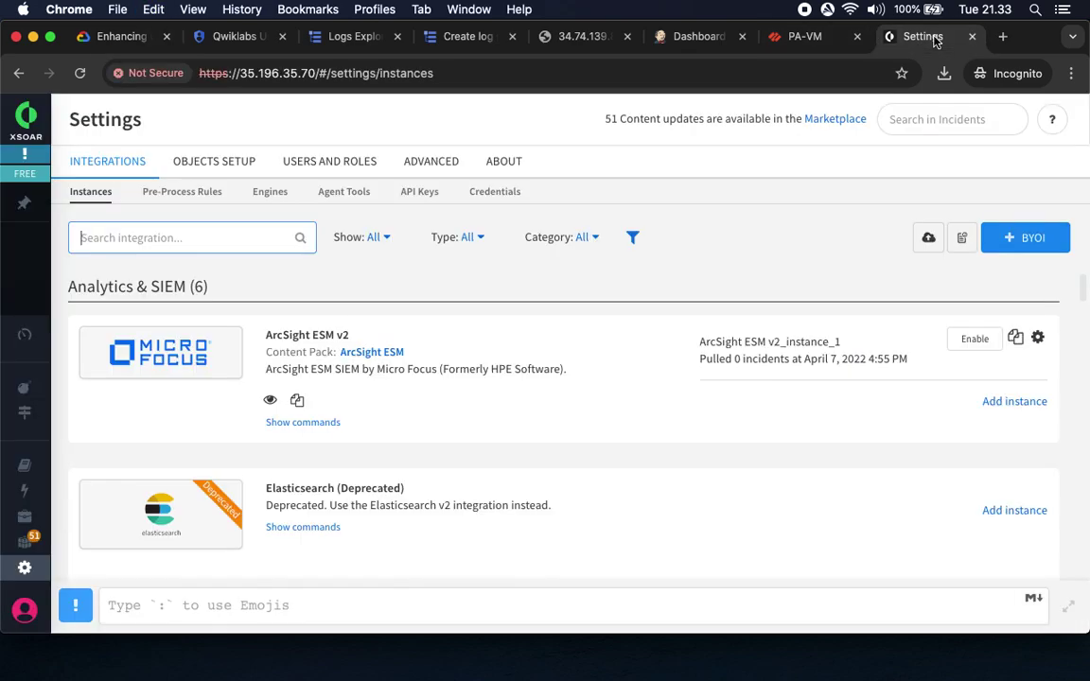
pyautogui.click(188, 238)
pyautogui.press('super+v')
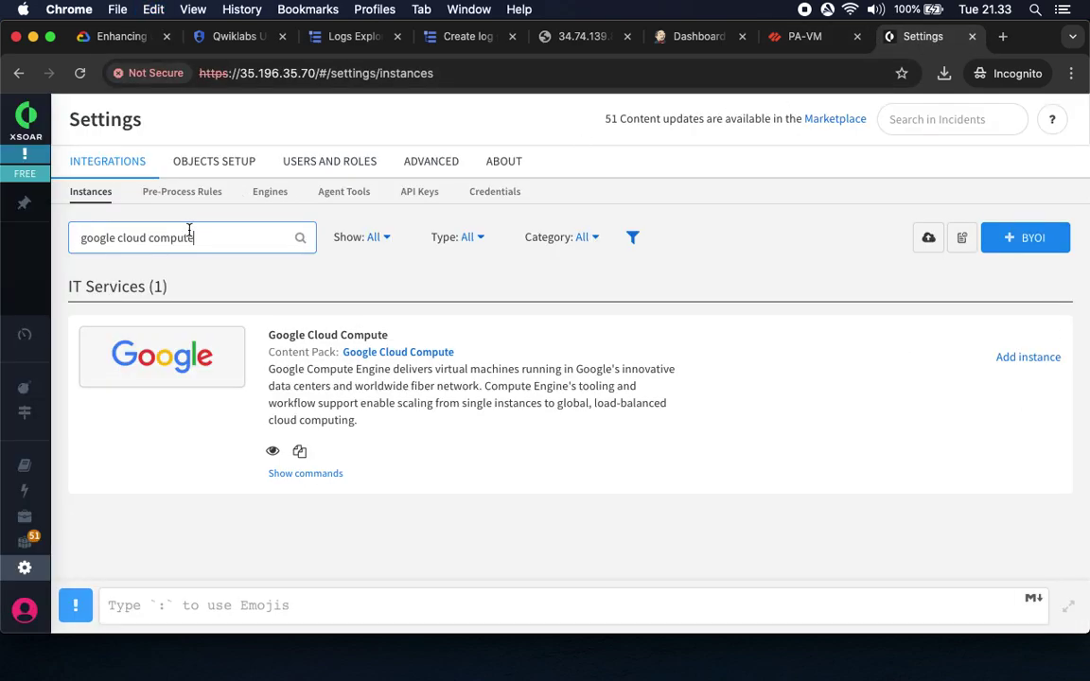
pyautogui.click(1037, 363)
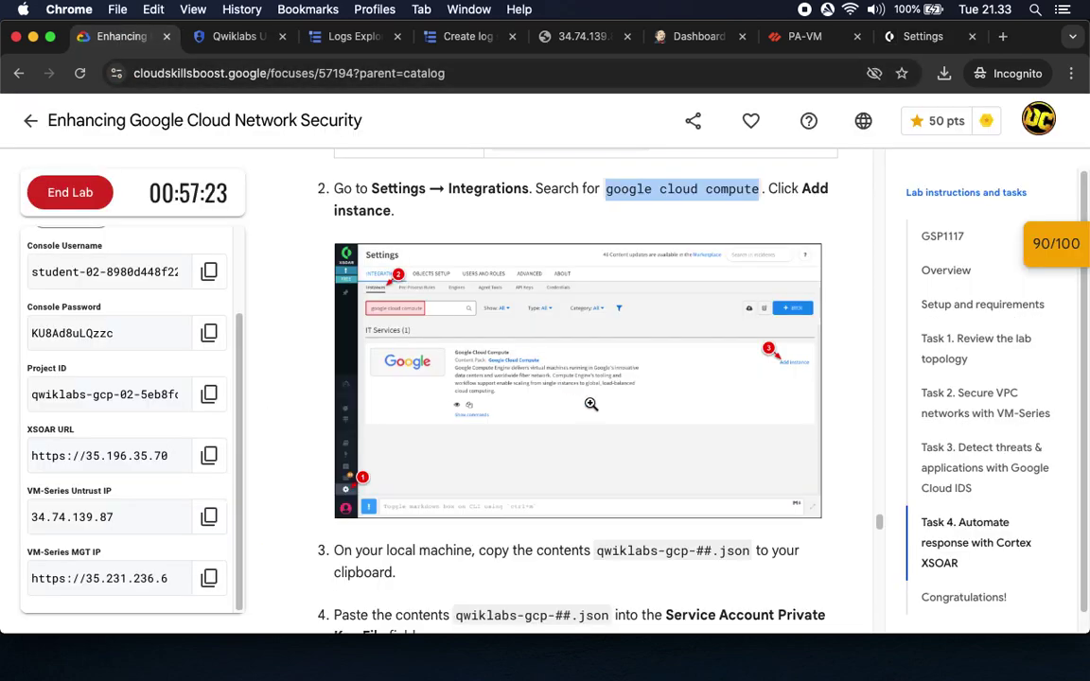
# Following the lab's instruction, copy the full contents of the downloaded qwiklabs-gcp JSON key file in TextEdit and close the file
pyautogui.scroll(-5, 592, 404)
pyautogui.scroll(1, 591, 405)
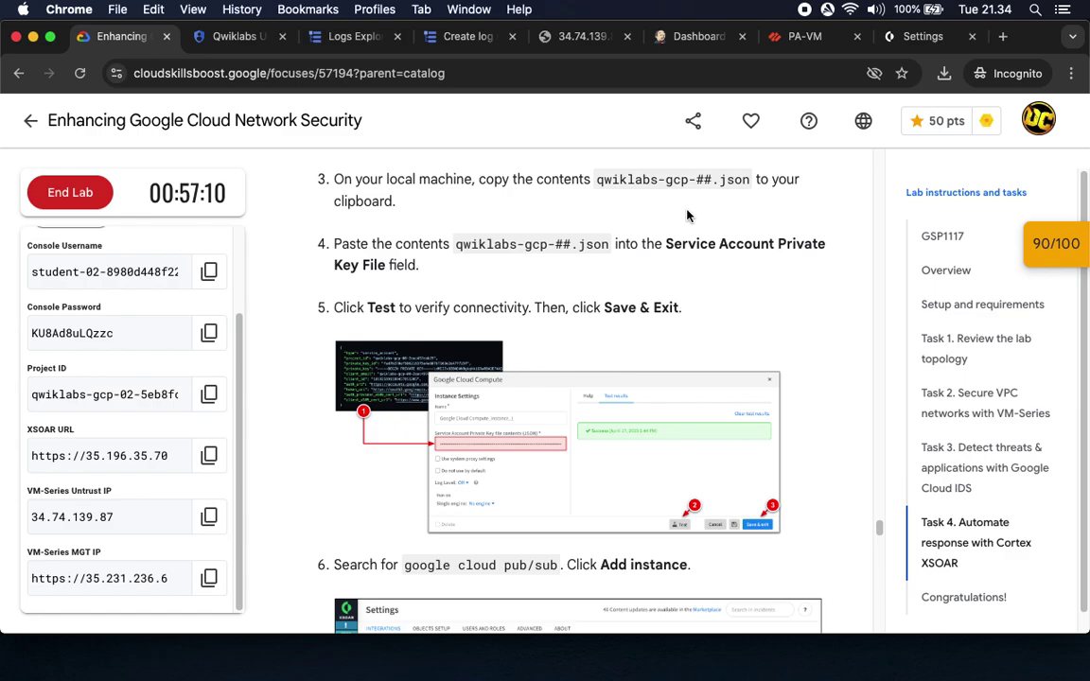
pyautogui.moveTo(478, 179); pyautogui.dragTo(592, 180)
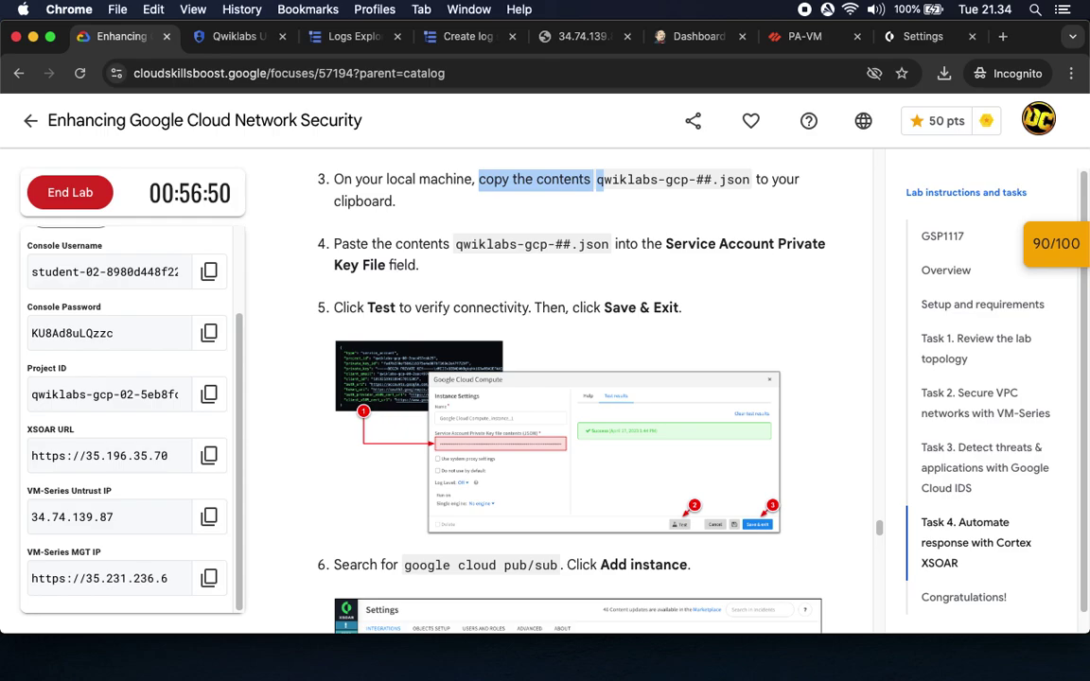
pyautogui.press('super+Tab')
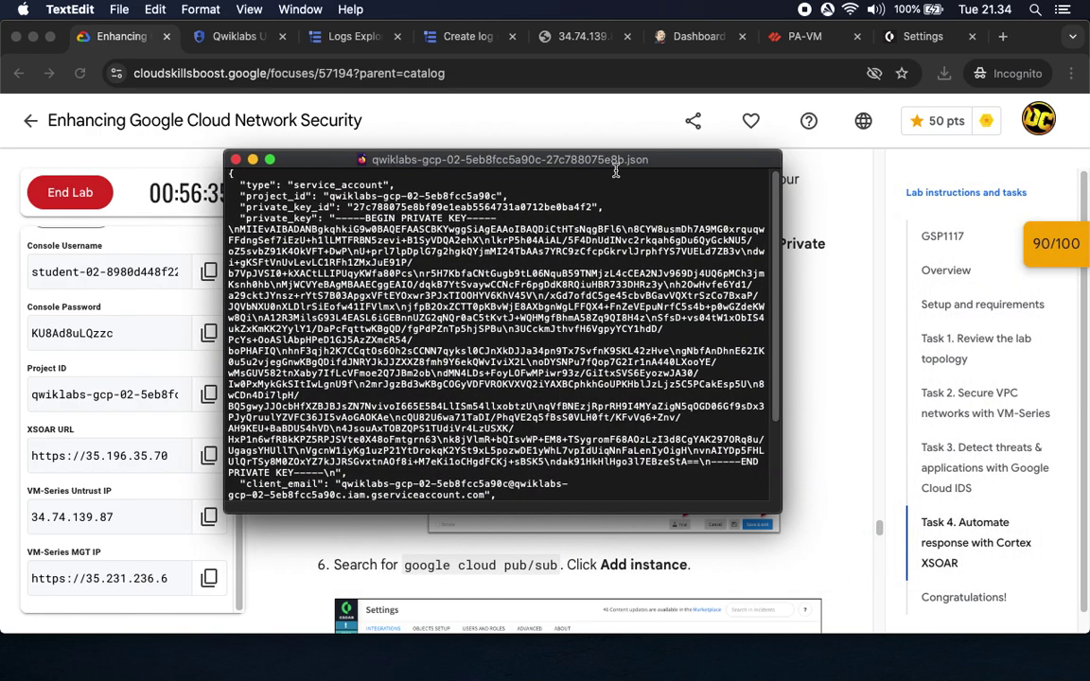
pyautogui.press('super+a')
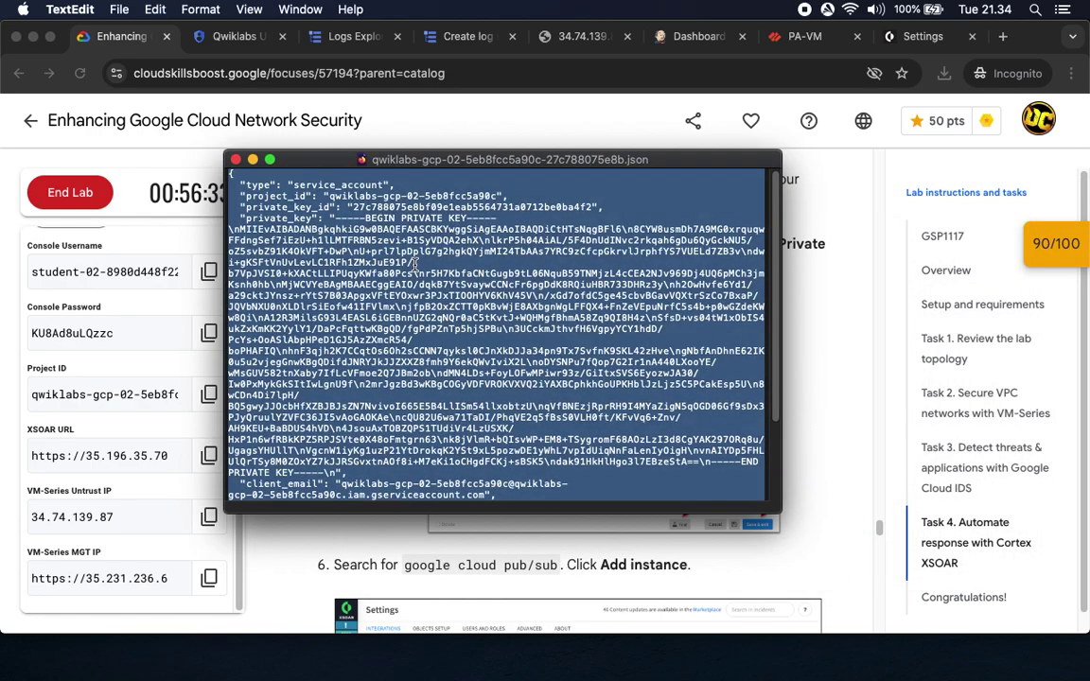
pyautogui.press('super+w')
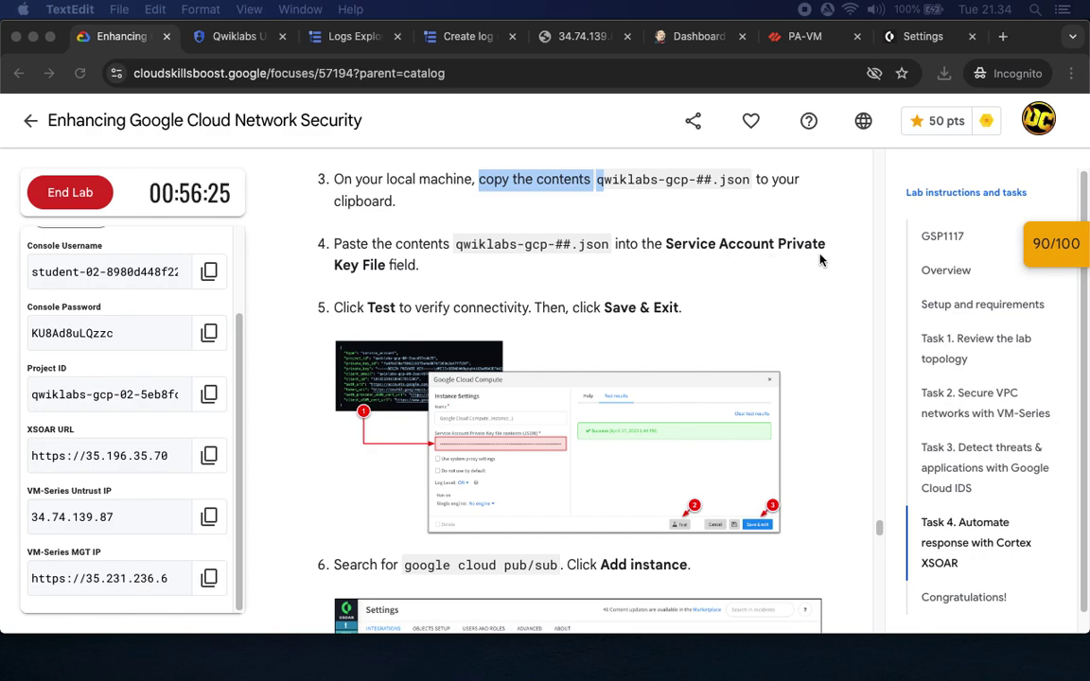
# Paste the copied JSON key into the Google Cloud Compute instance's Service Account Private Key file contents field
pyautogui.click(923, 42)
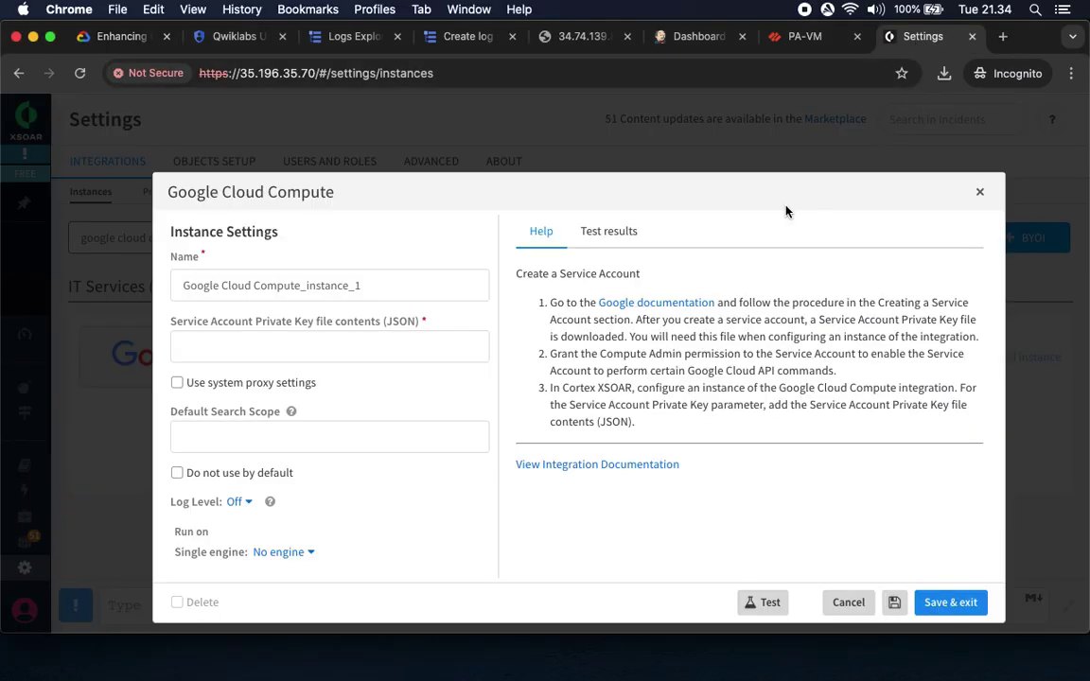
pyautogui.click(439, 346)
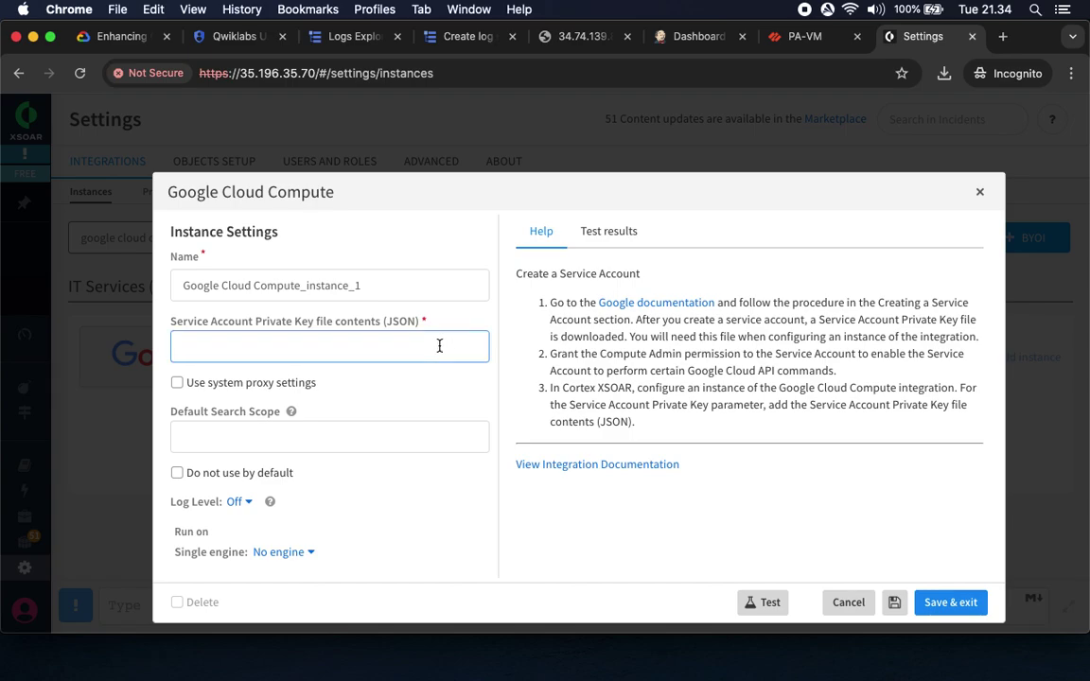
pyautogui.press('super+v')
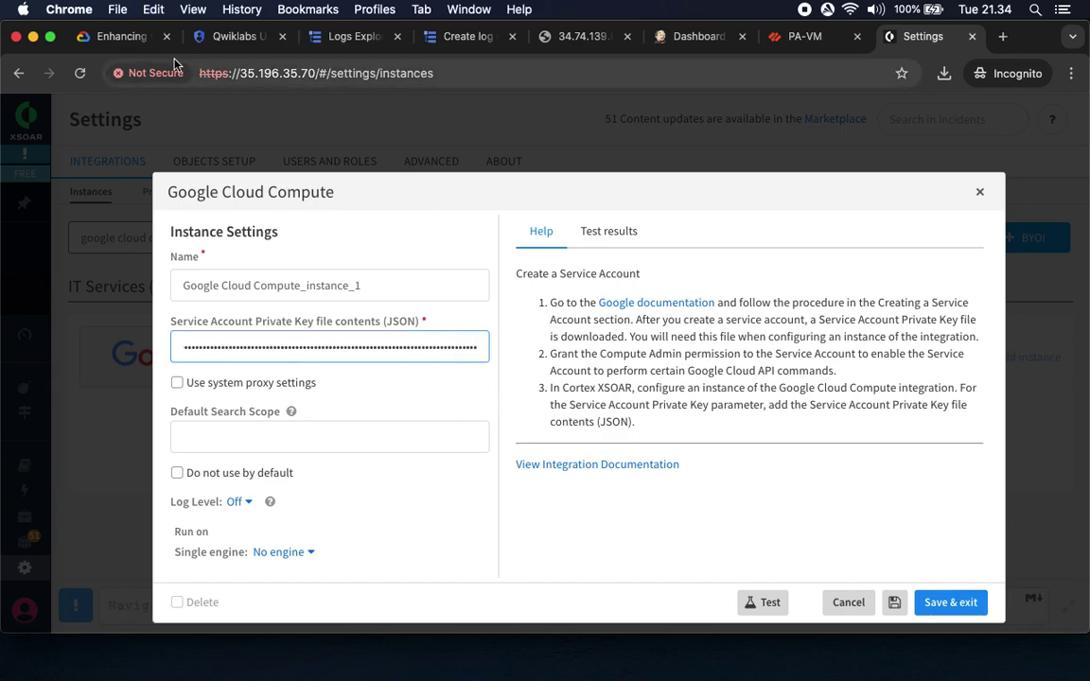
# Check the lab's connectivity instruction, test the Google Cloud Compute instance, and save and exit its settings
pyautogui.click(123, 36)
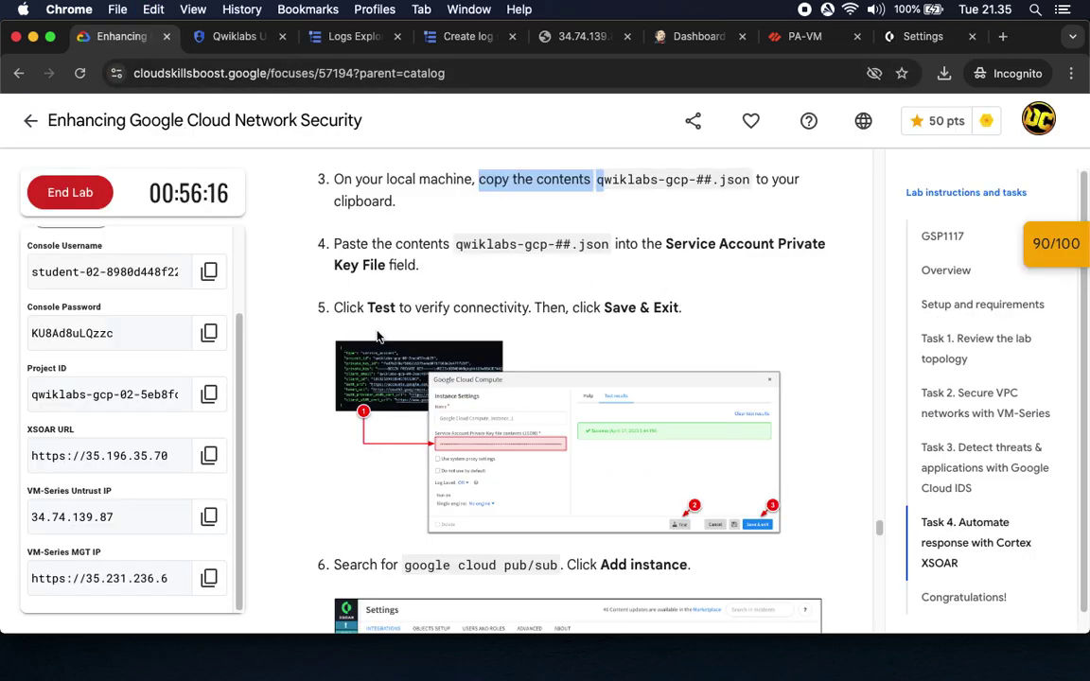
pyautogui.scroll(-2, 376, 335)
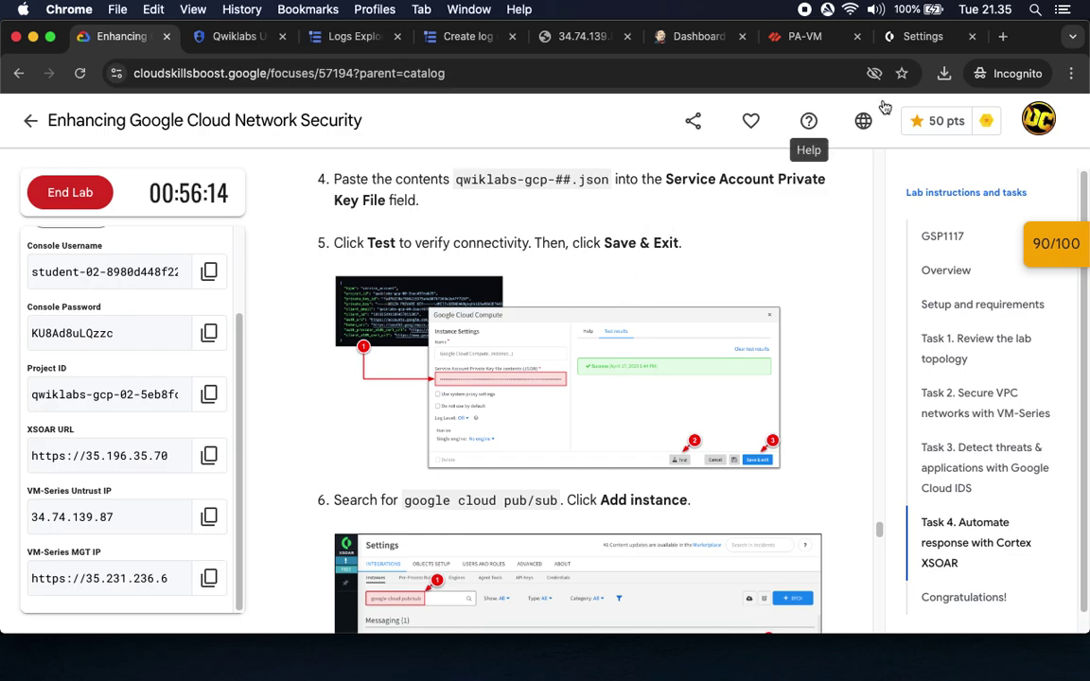
pyautogui.click(913, 36)
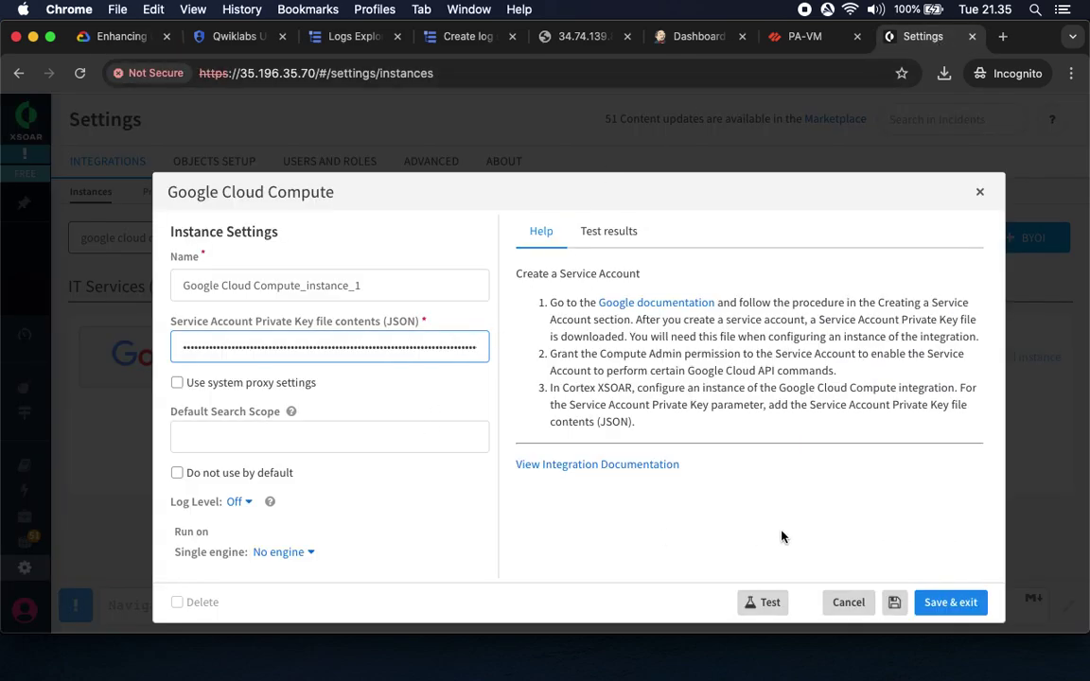
pyautogui.click(762, 603)
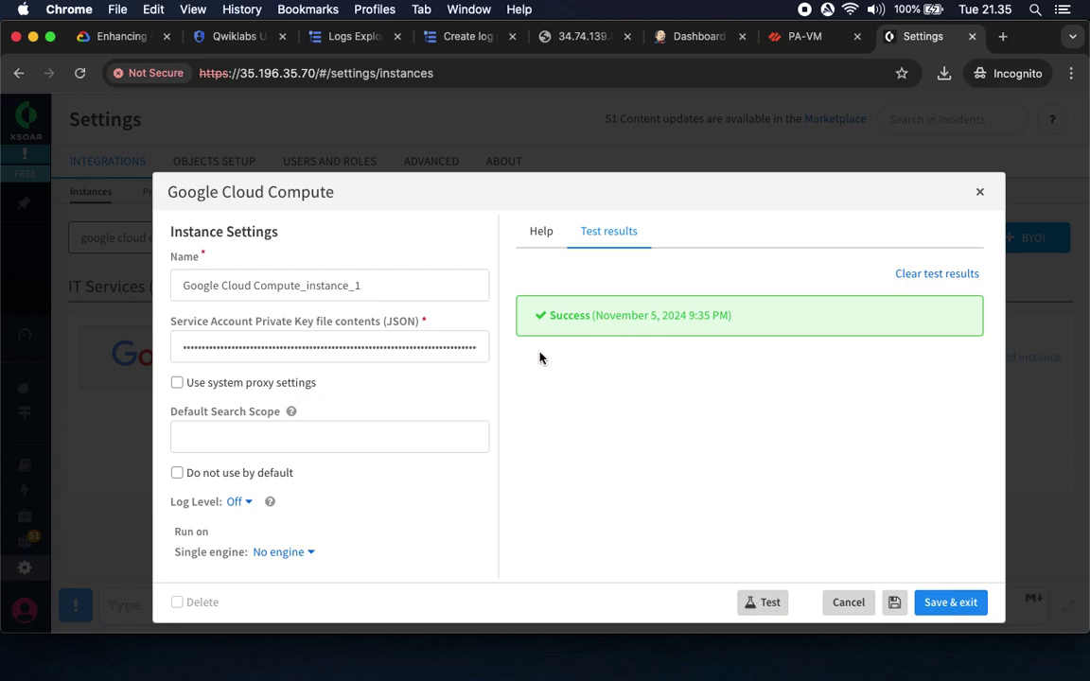
pyautogui.click(958, 606)
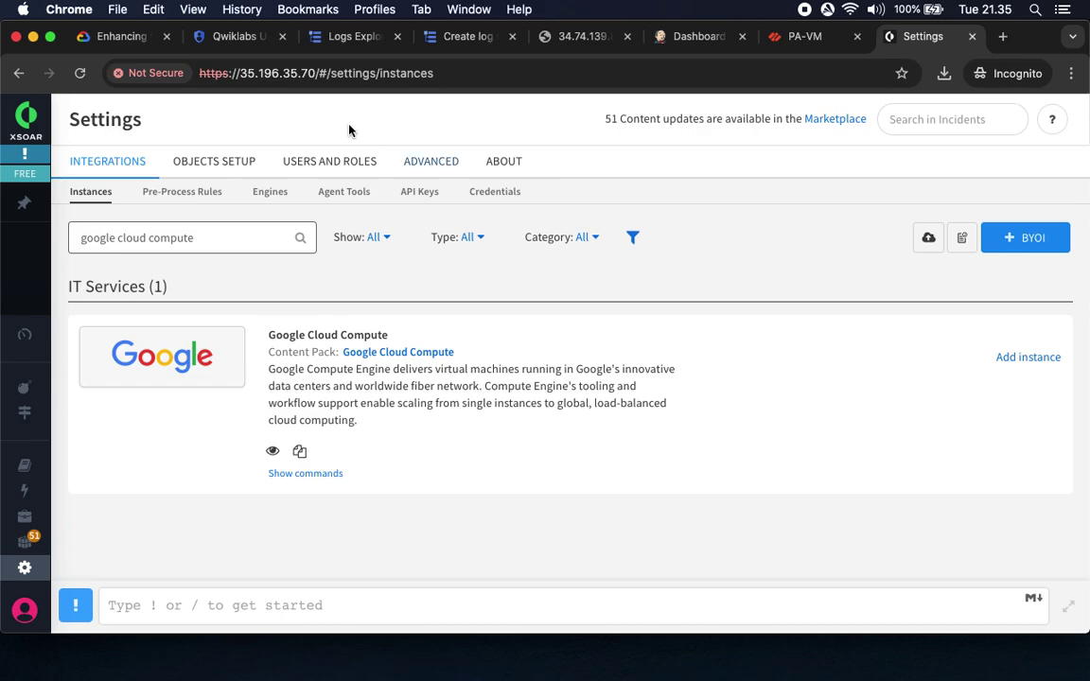
# Search the XSOAR integrations for google cloud pub/sub, copied from the lab, and add an instance of Google Cloud Pub/Sub
pyautogui.click(118, 36)
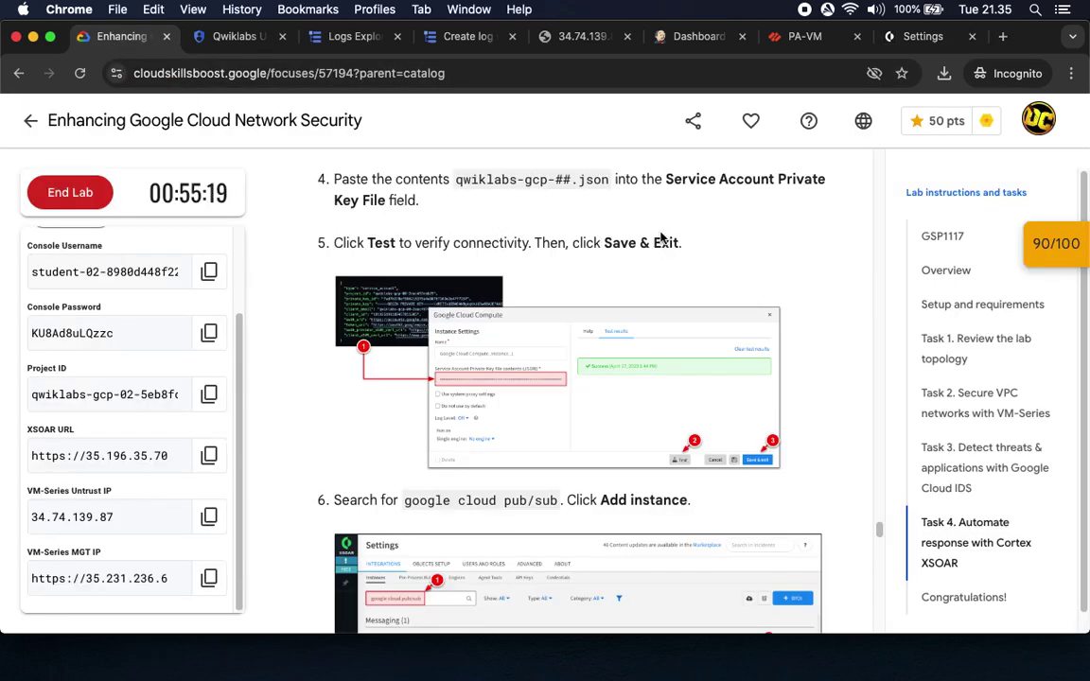
pyautogui.scroll(-5, 466, 435)
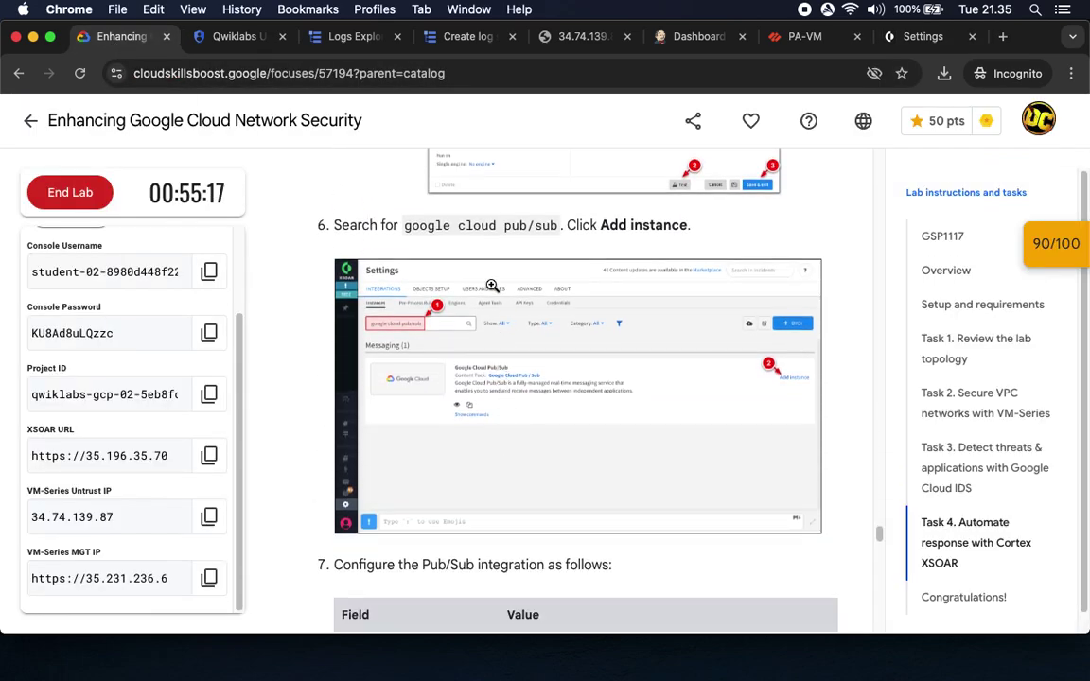
pyautogui.moveTo(405, 225); pyautogui.dragTo(559, 225)
pyautogui.press('super+c')
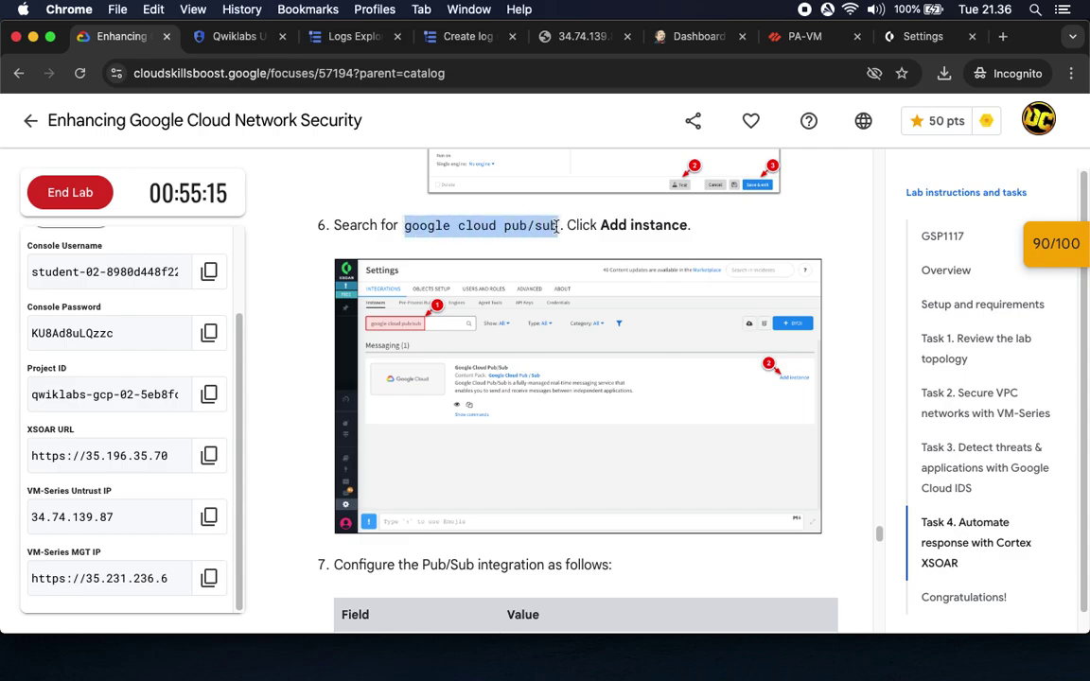
pyautogui.click(922, 37)
pyautogui.moveTo(224, 239); pyautogui.dragTo(3, 230)
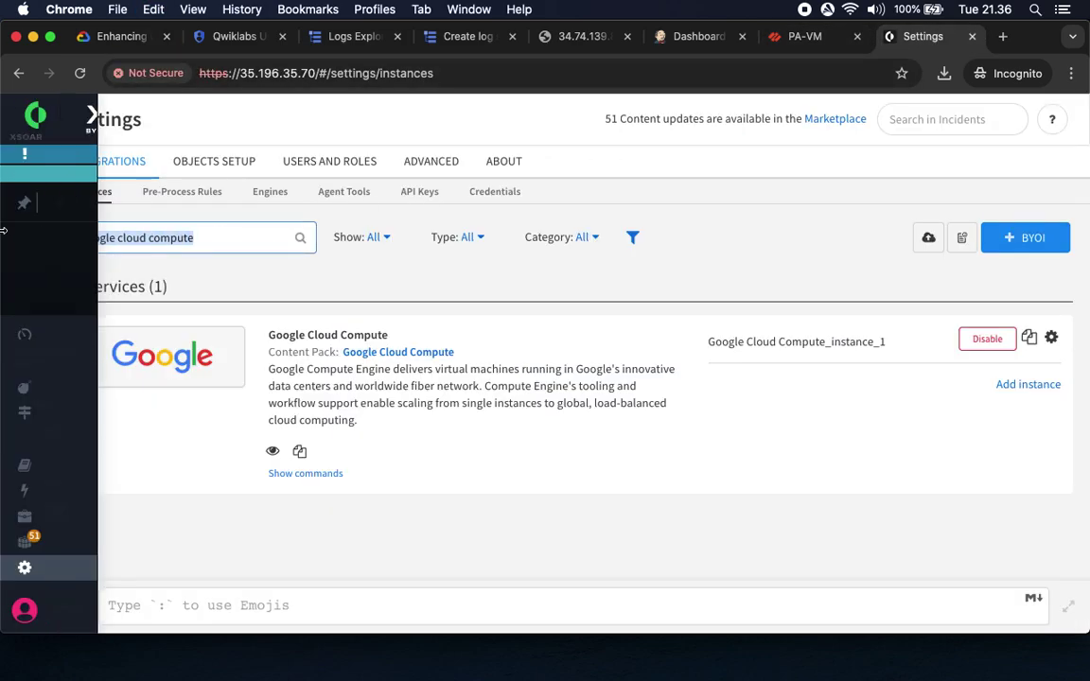
pyautogui.press('super+v')
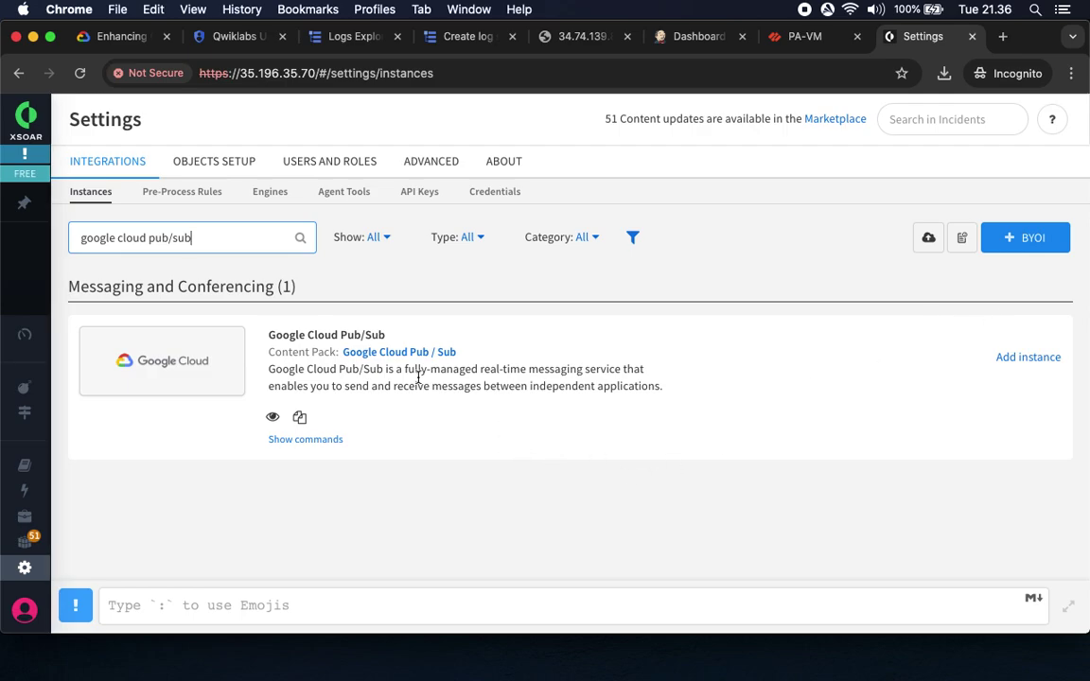
pyautogui.click(1039, 360)
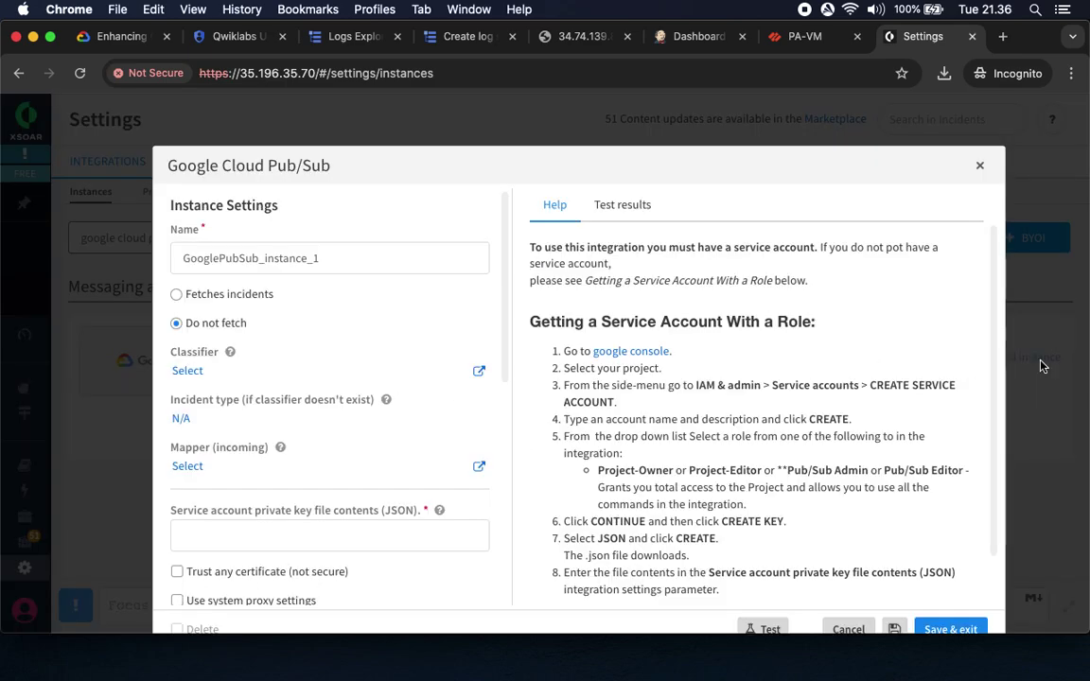
# Following the lab's Pub/Sub configuration table, set the new Google Cloud Pub/Sub instance to fetch incidents
pyautogui.click(118, 36)
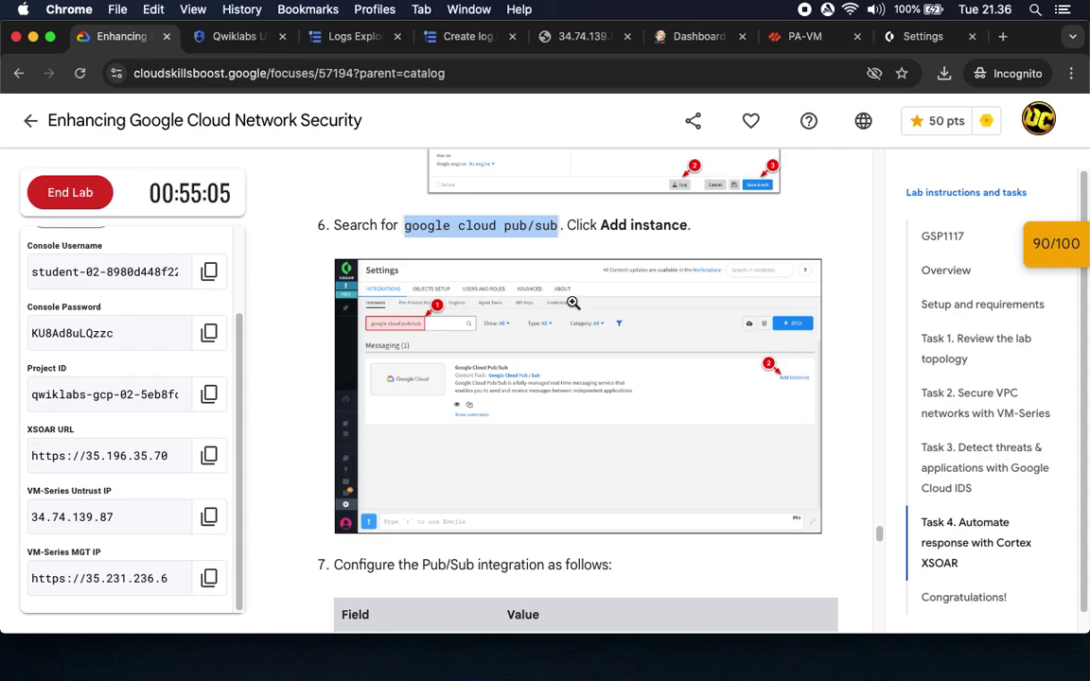
pyautogui.scroll(-5, 572, 302)
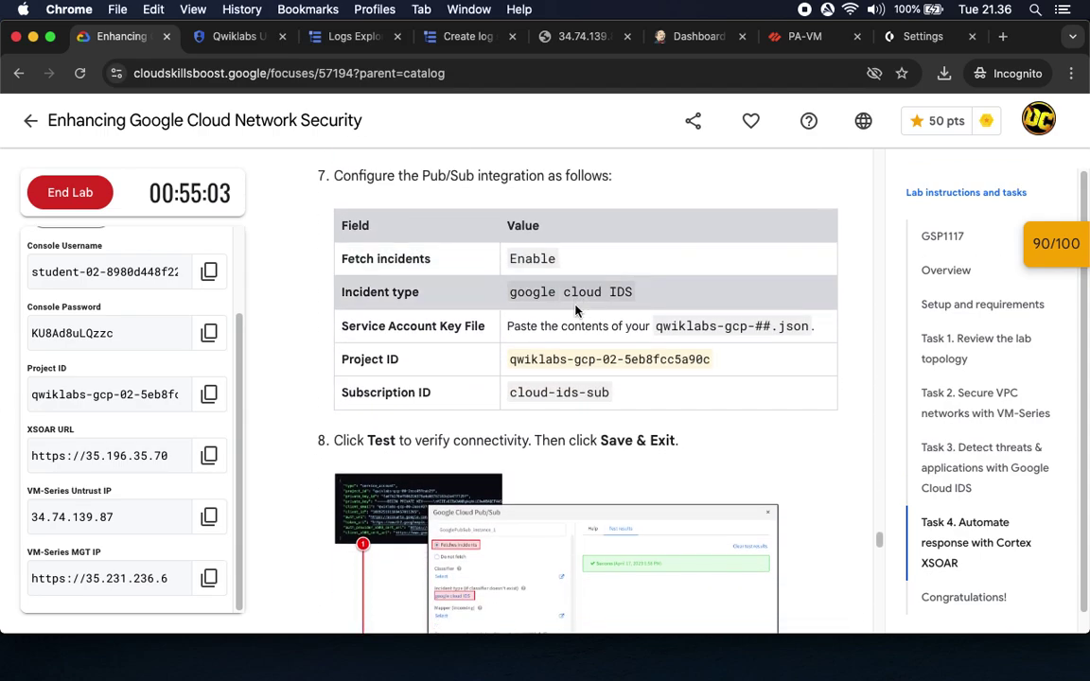
pyautogui.click(835, 35)
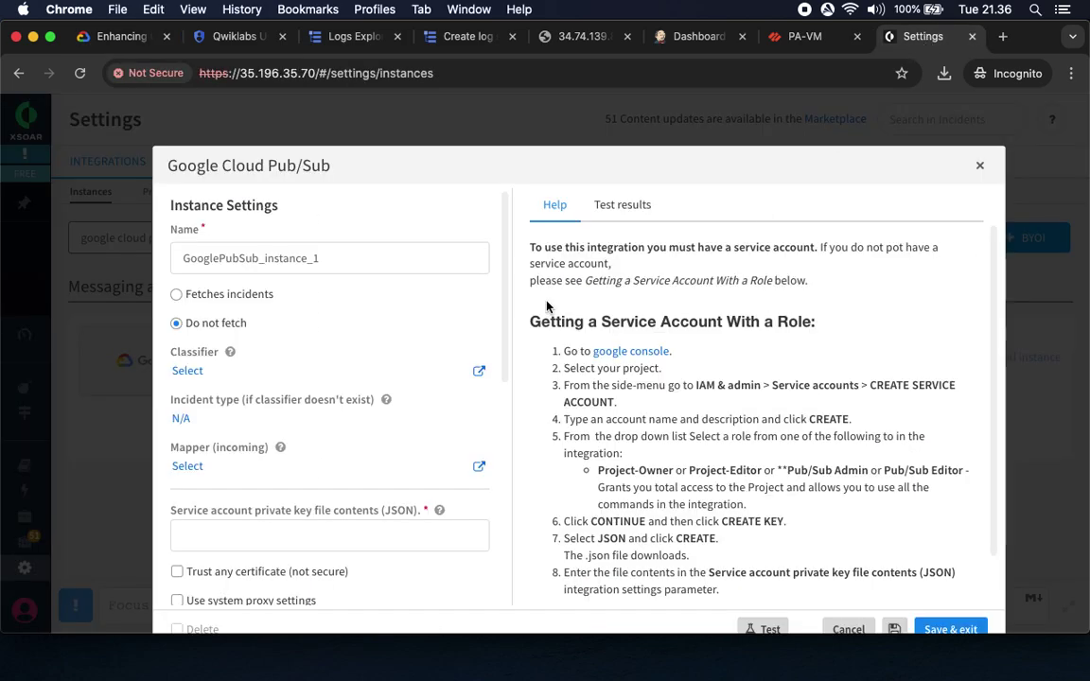
pyautogui.click(213, 297)
# Set the Google Cloud Pub/Sub instance's incident type to google cloud IDS, as the lab's configuration table specifies
pyautogui.click(123, 36)
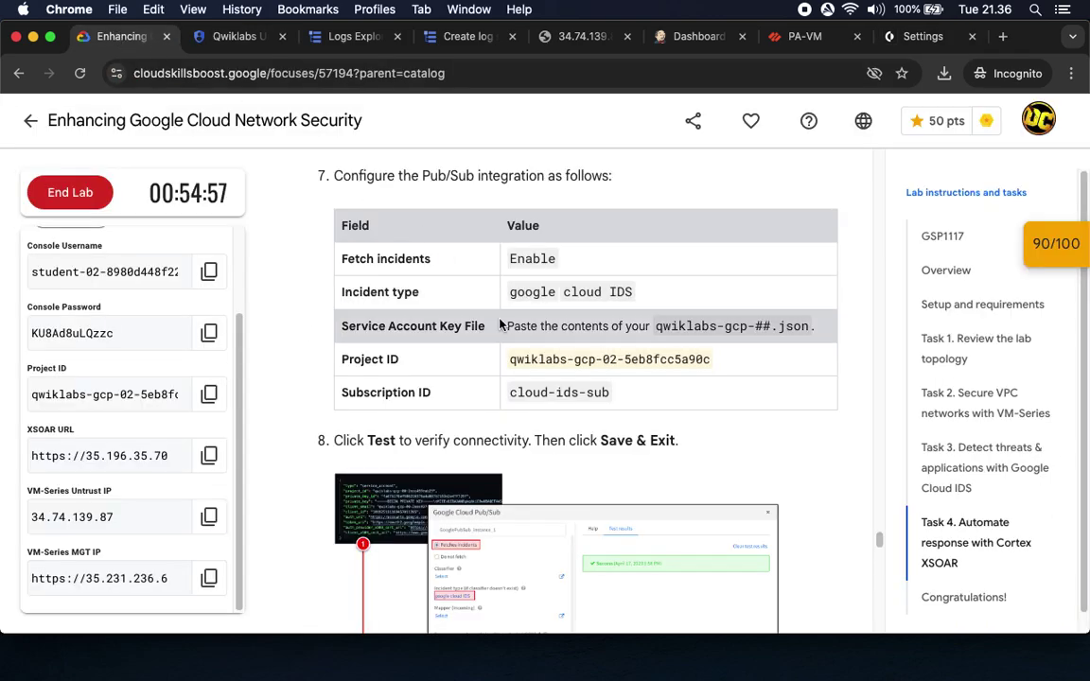
pyautogui.scroll(-3, 501, 324)
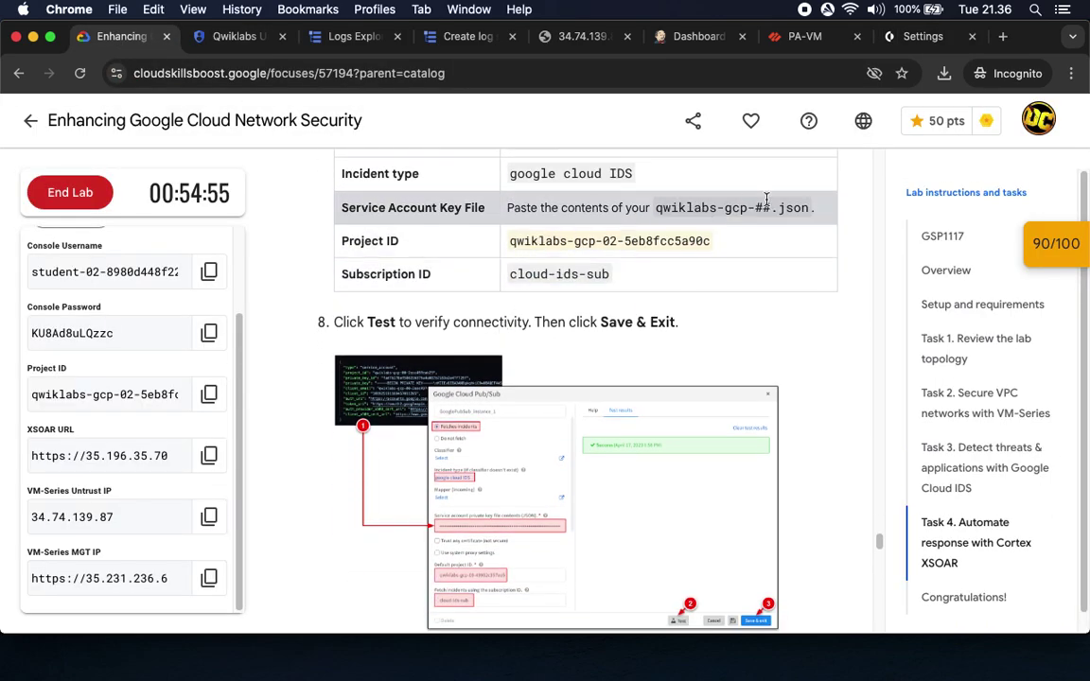
pyautogui.click(904, 36)
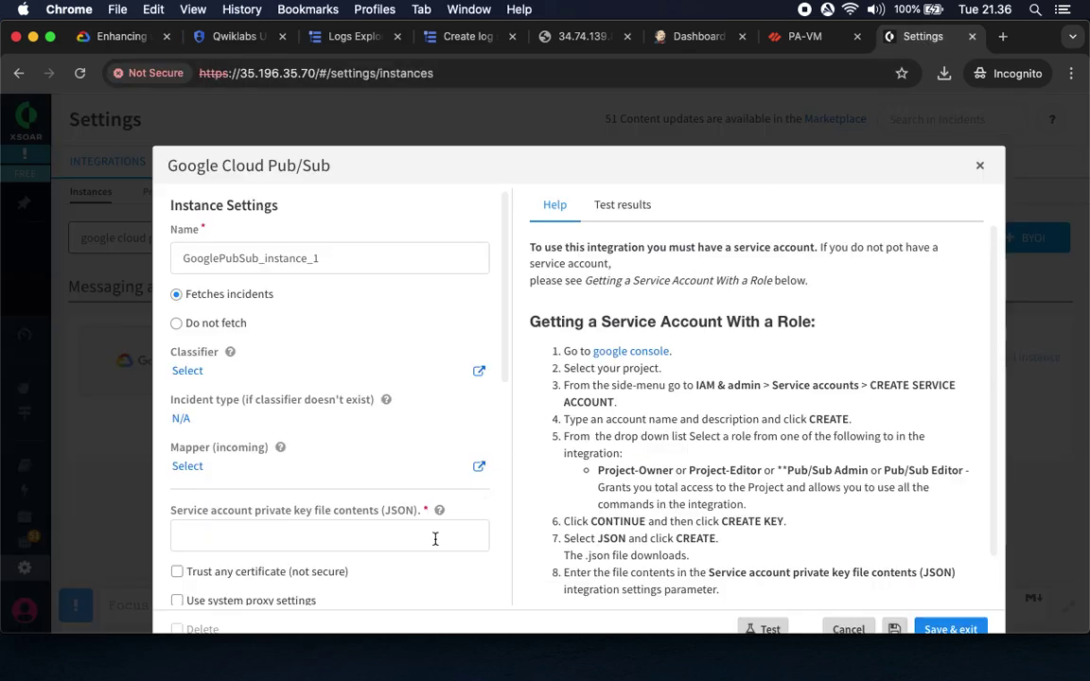
pyautogui.click(194, 422)
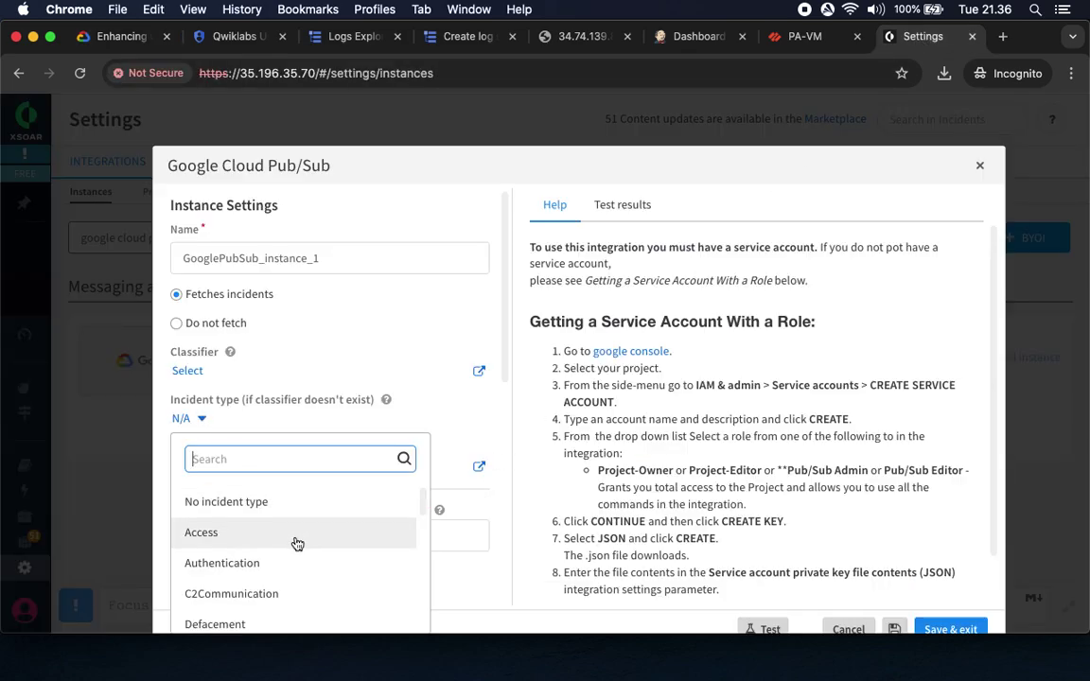
pyautogui.scroll(-10, 297, 544)
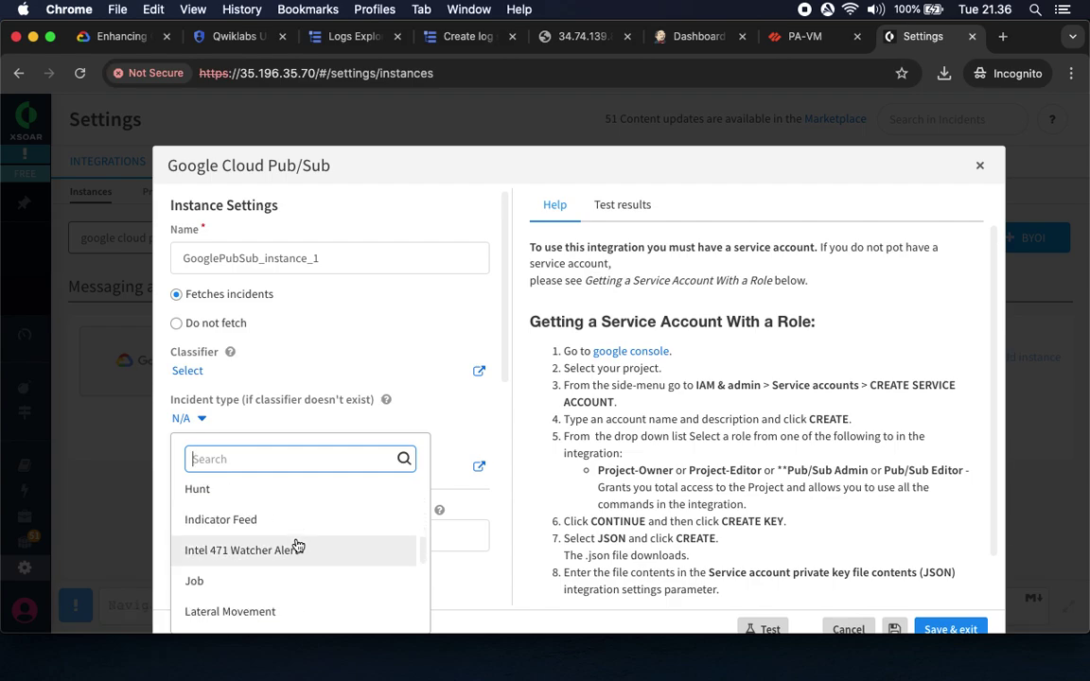
pyautogui.scroll(3, 294, 545)
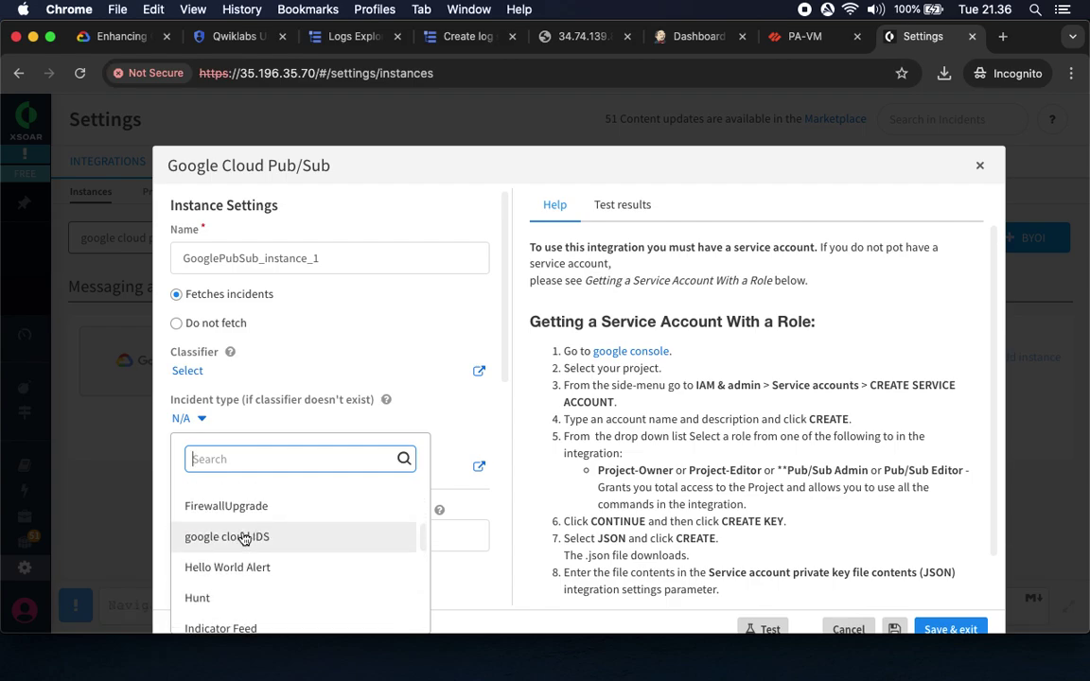
pyautogui.click(243, 535)
# Following the lab's table, copy the full contents of the qwiklabs-gcp JSON key file in TextEdit and close the file
pyautogui.click(118, 36)
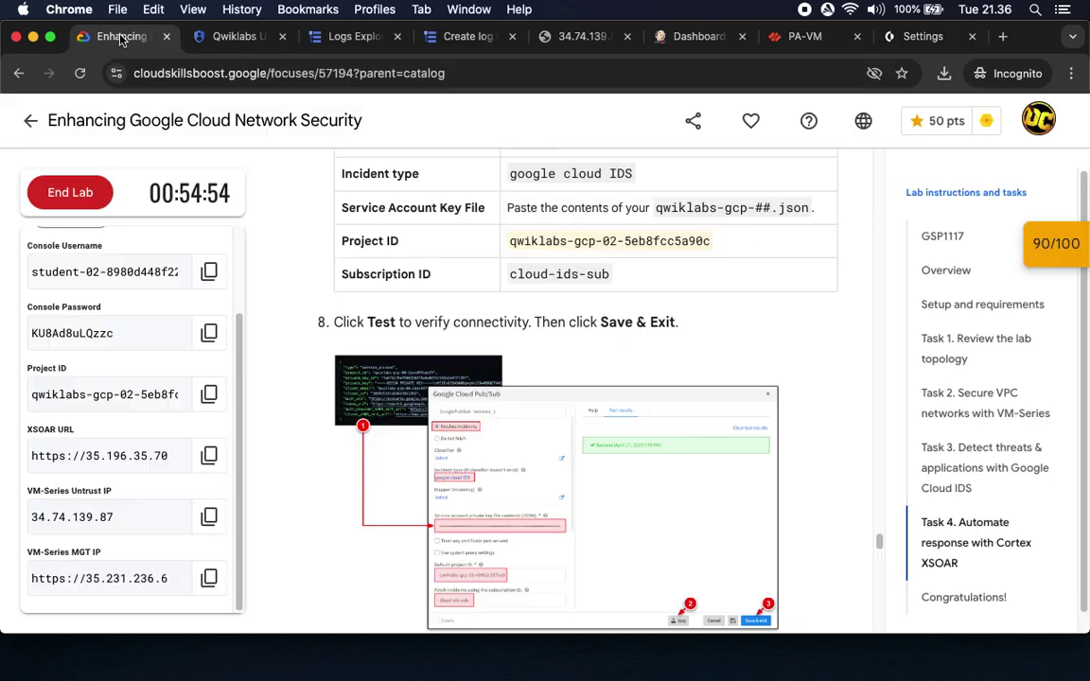
pyautogui.scroll(-2, 599, 378)
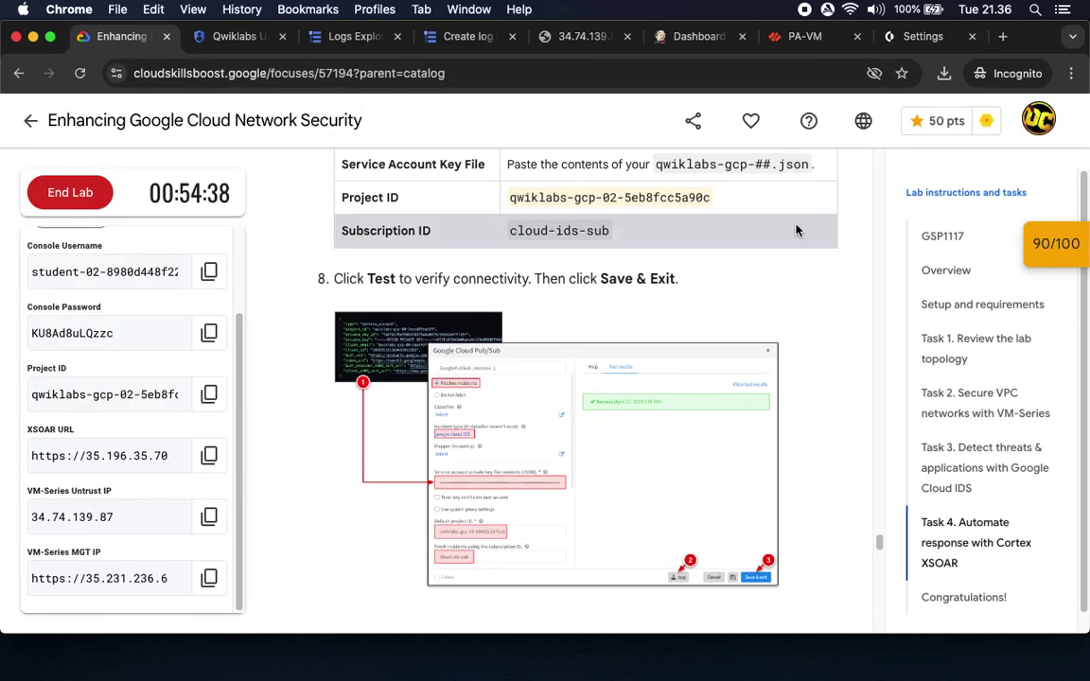
pyautogui.press('super+Tab')
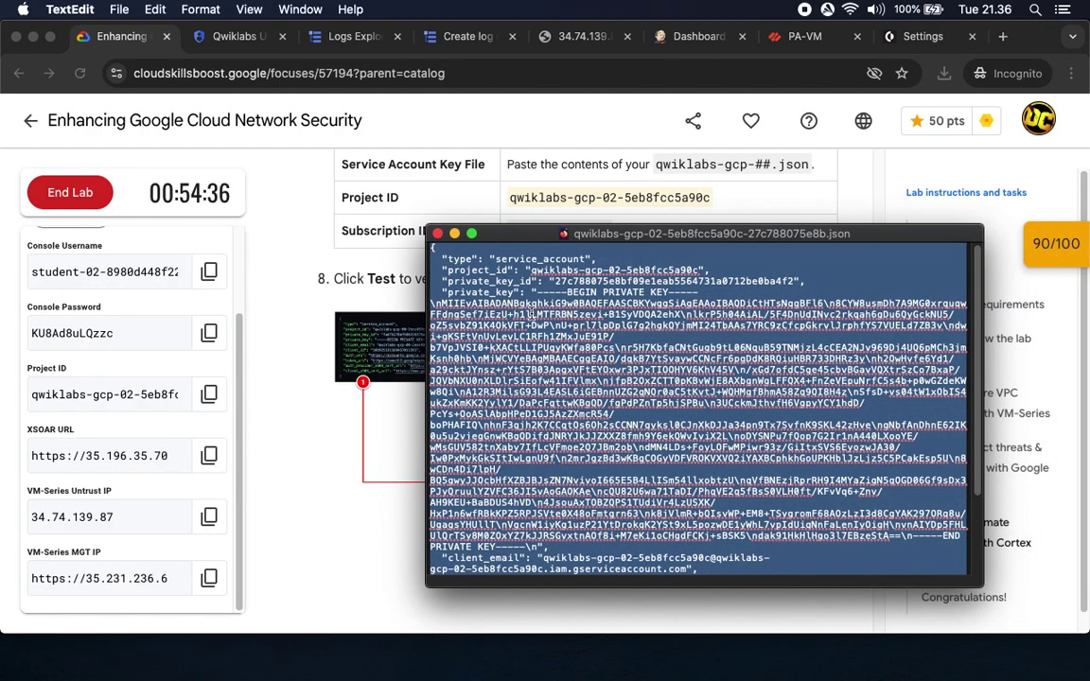
pyautogui.click(482, 286)
pyautogui.press('super+a')
pyautogui.press('super+w')
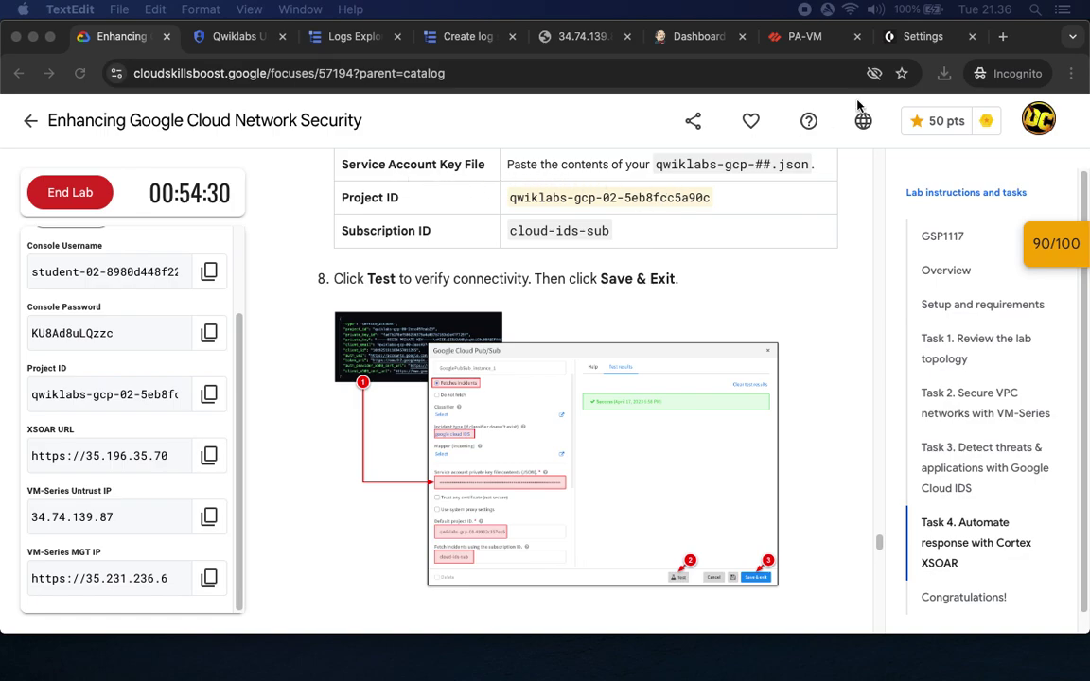
# In Chrome, paste the copied JSON key into the Pub/Sub instance's Service account private key file contents field
pyautogui.click(908, 38)
pyautogui.scroll(-3, 378, 444)
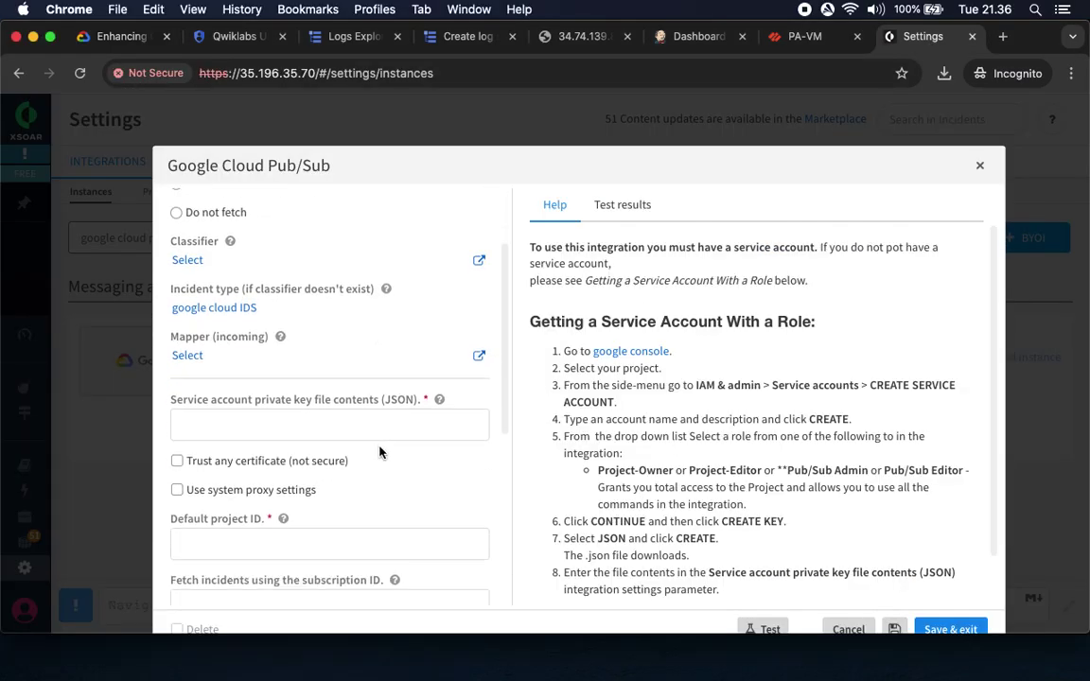
pyautogui.click(398, 426)
pyautogui.press('super+v')
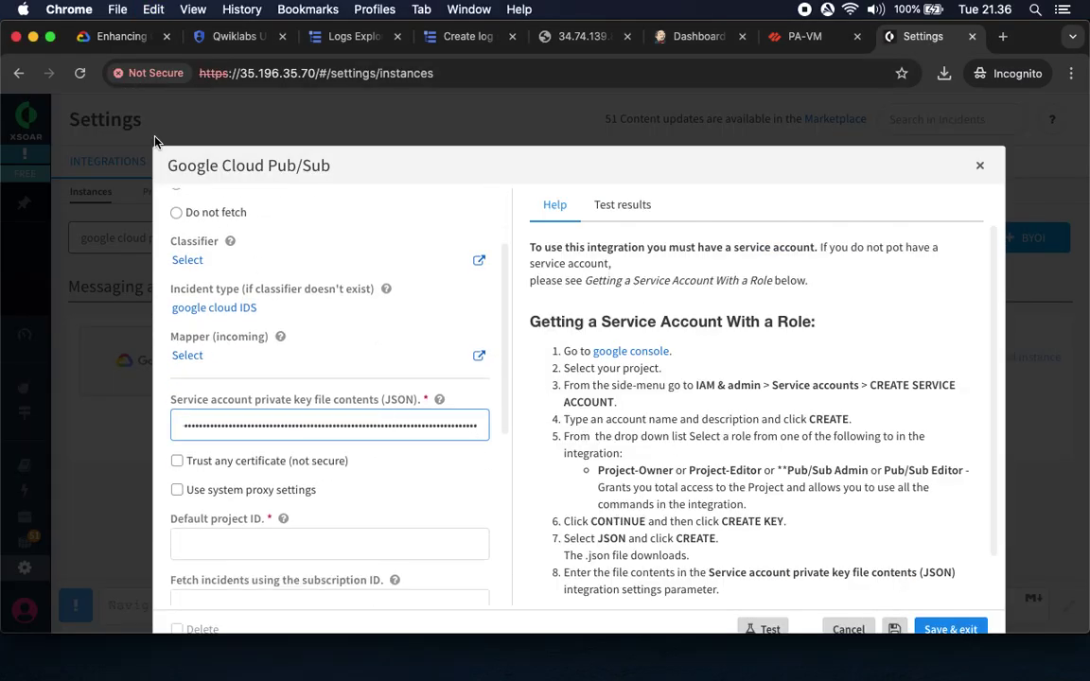
# Copy the project ID from the lab's details and set the Pub/Sub instance's default project ID to qwiklabs-gcp-02-5eb8fcc5a90c
pyautogui.click(121, 36)
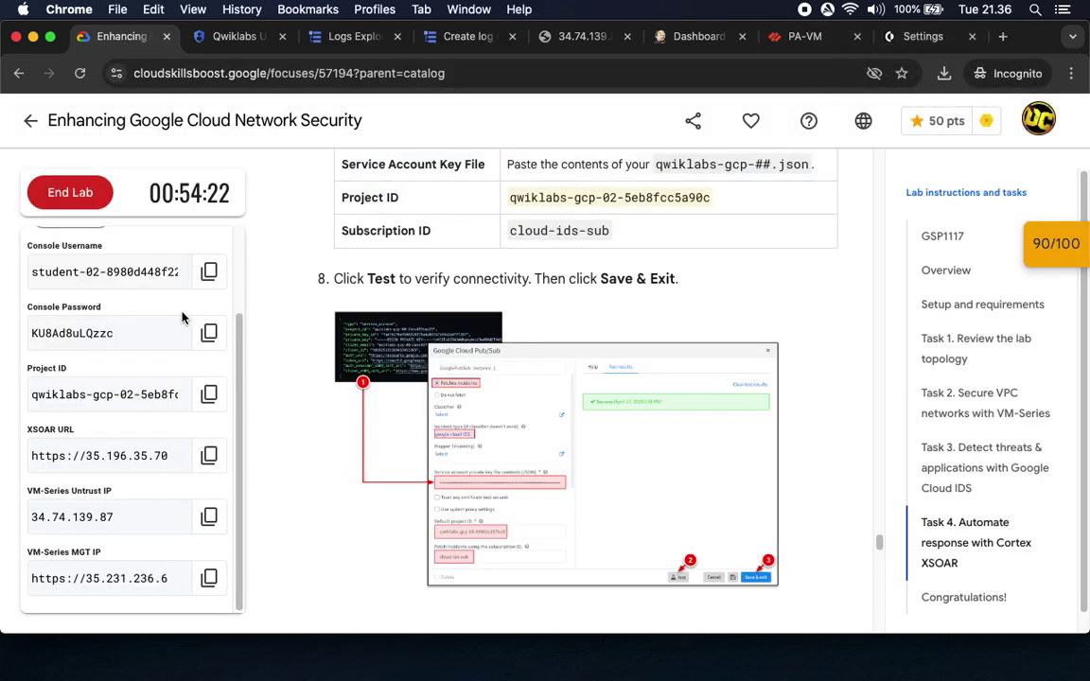
pyautogui.click(205, 410)
pyautogui.click(913, 36)
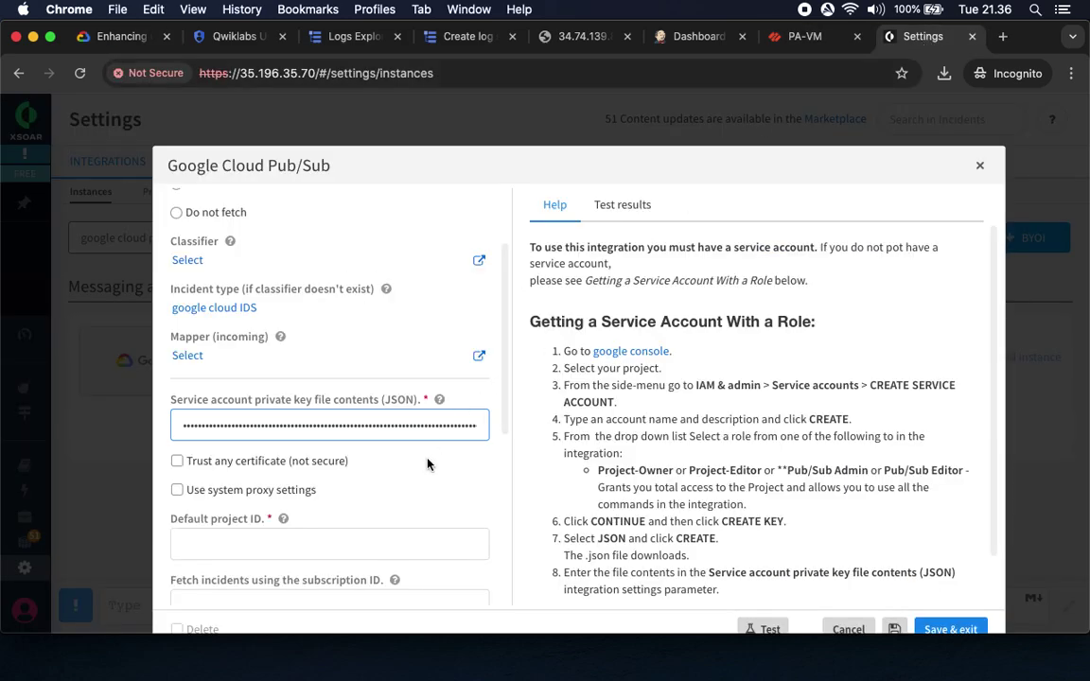
pyautogui.scroll(-3, 427, 463)
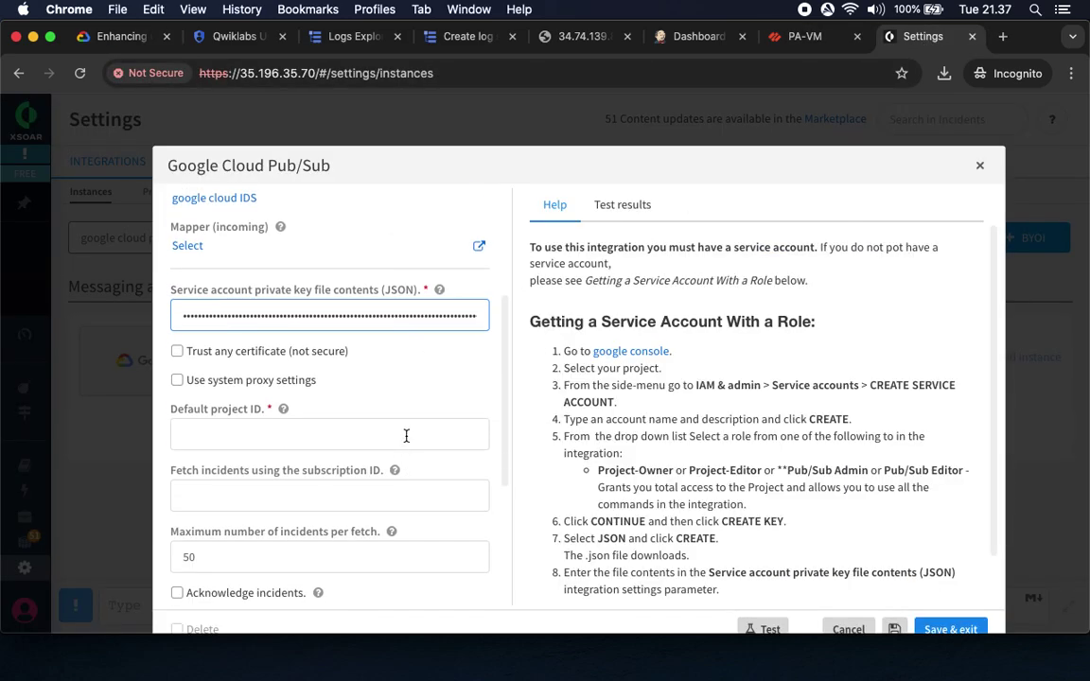
pyautogui.click(406, 434)
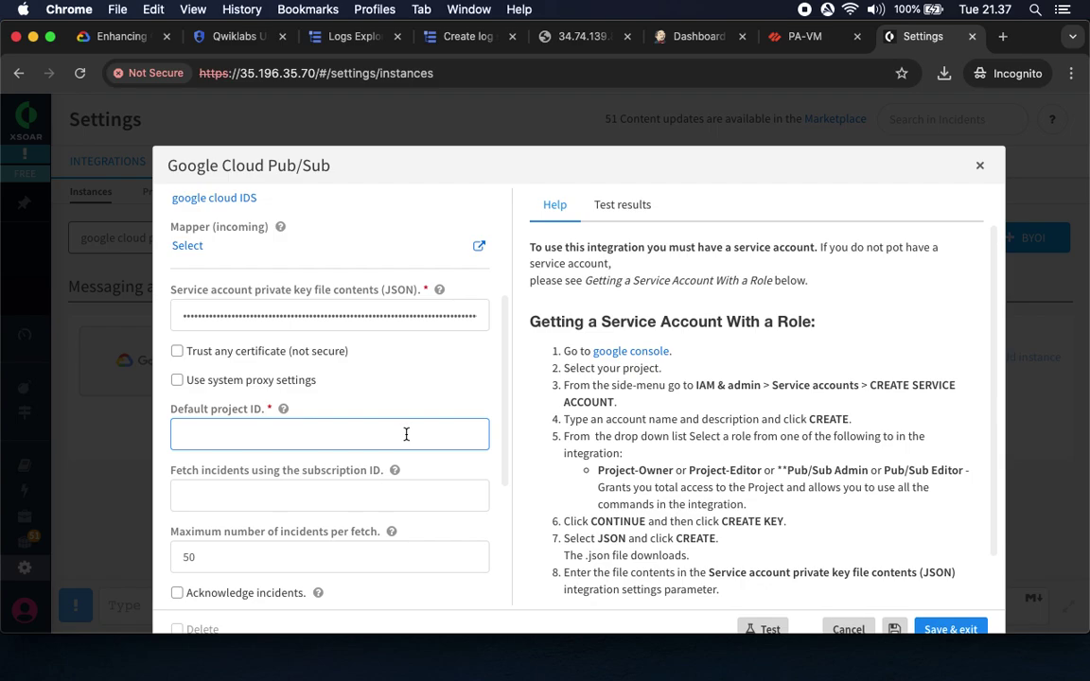
pyautogui.press('super+v')
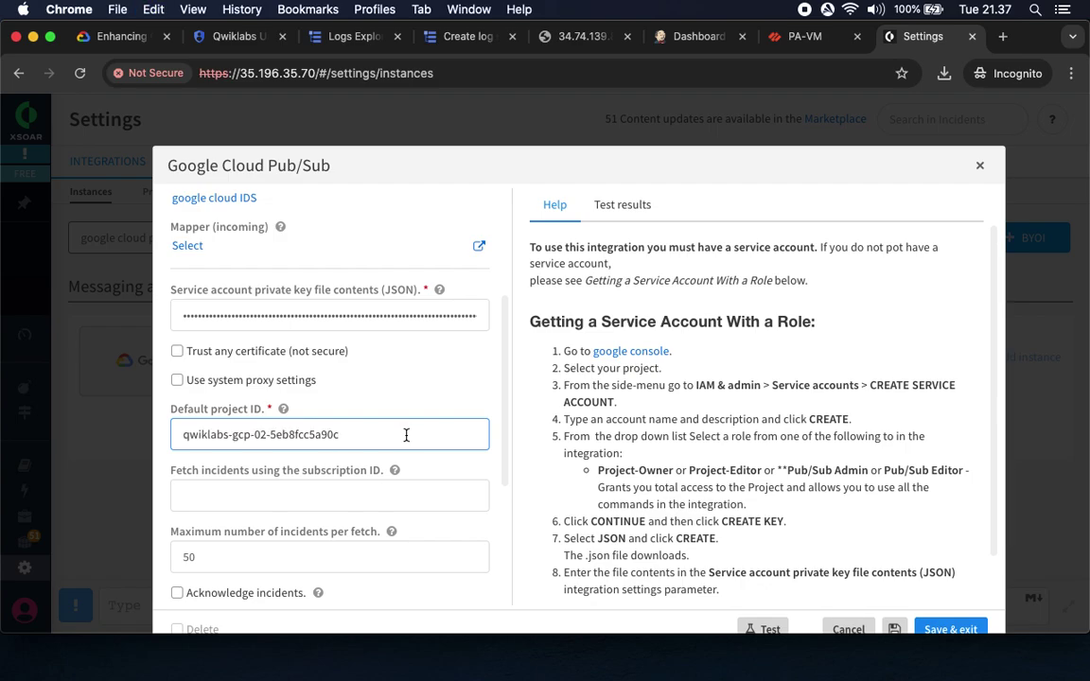
# Copy the subscription ID from the lab and set the Pub/Sub instance to fetch incidents using cloud-ids-sub
pyautogui.click(108, 36)
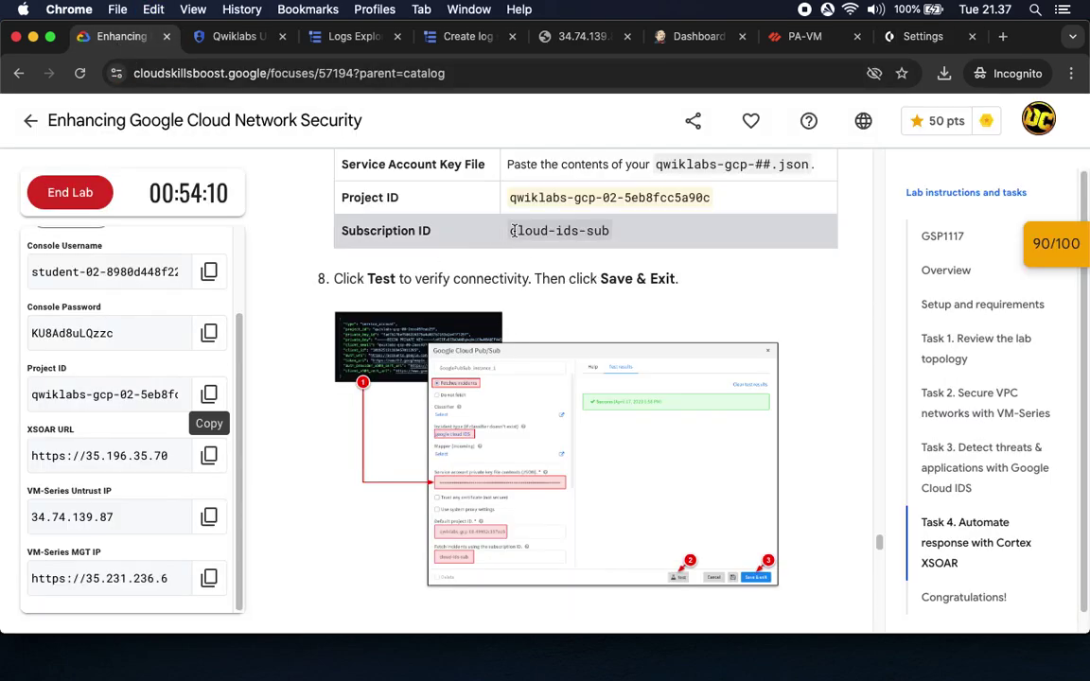
pyautogui.moveTo(510, 231); pyautogui.dragTo(600, 225)
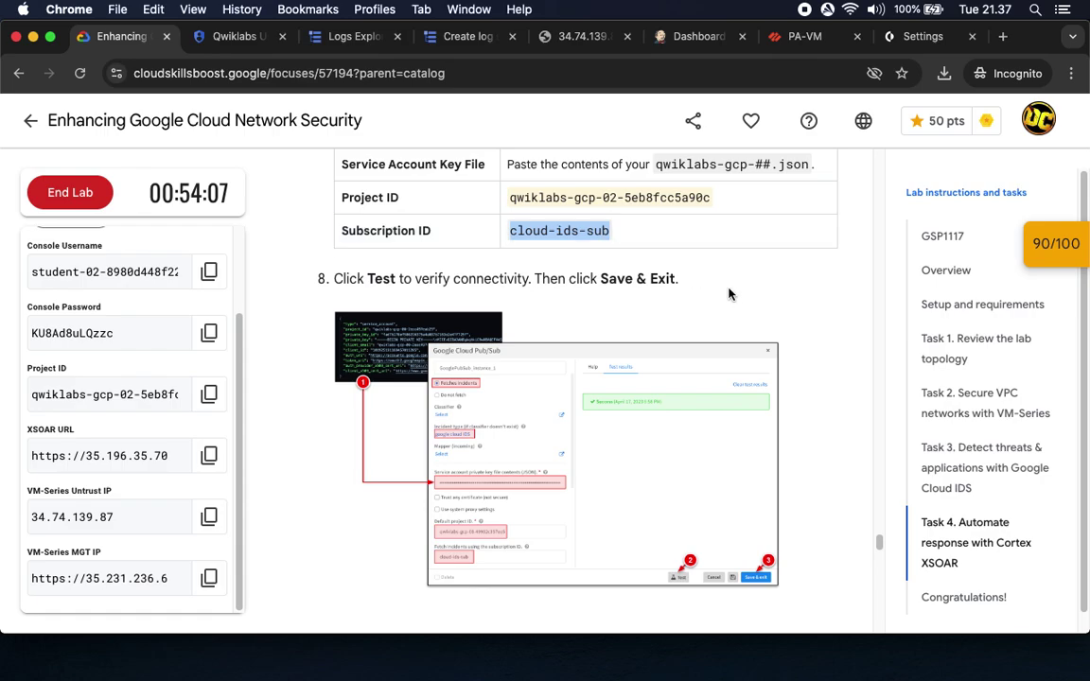
pyautogui.click(910, 35)
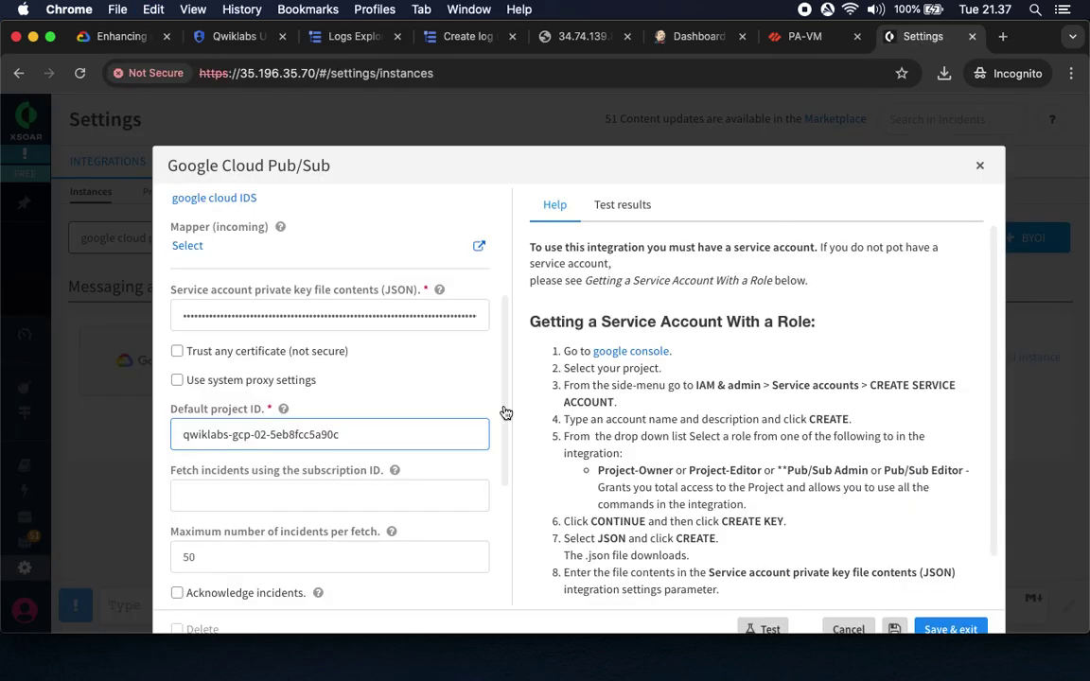
pyautogui.scroll(-3, 455, 444)
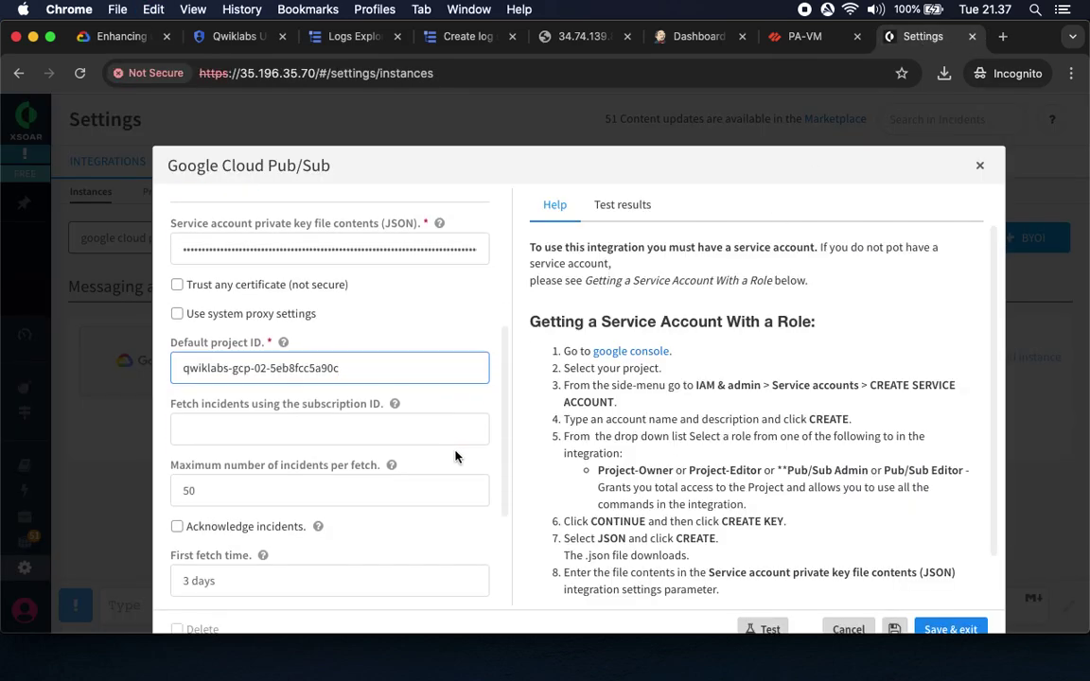
pyautogui.scroll(-5, 454, 457)
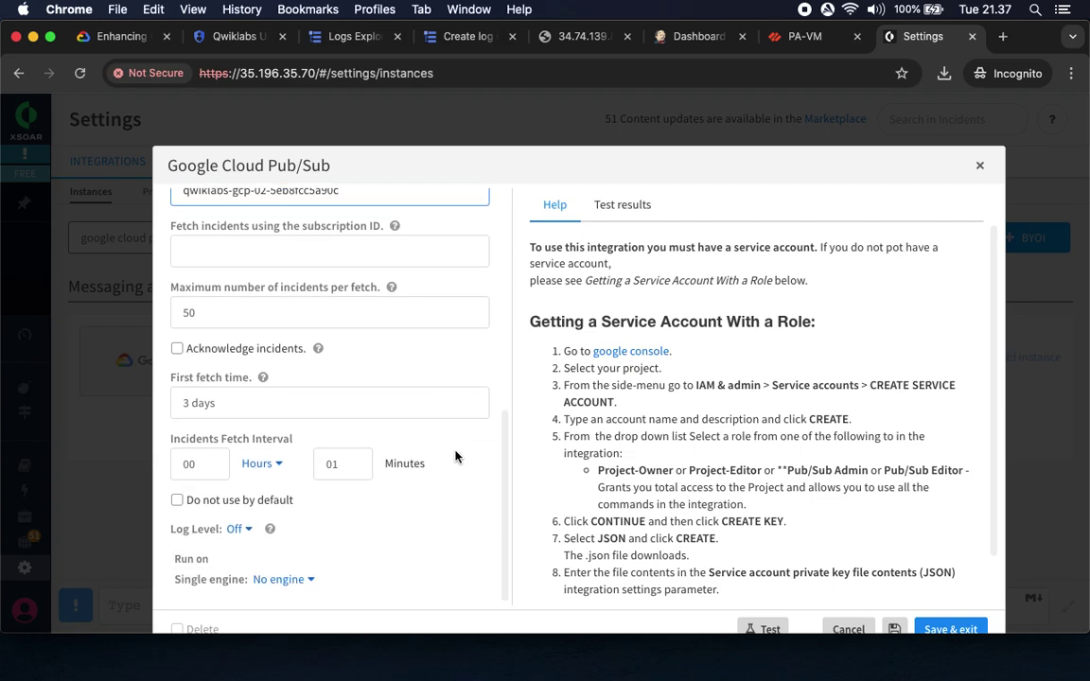
pyautogui.click(426, 260)
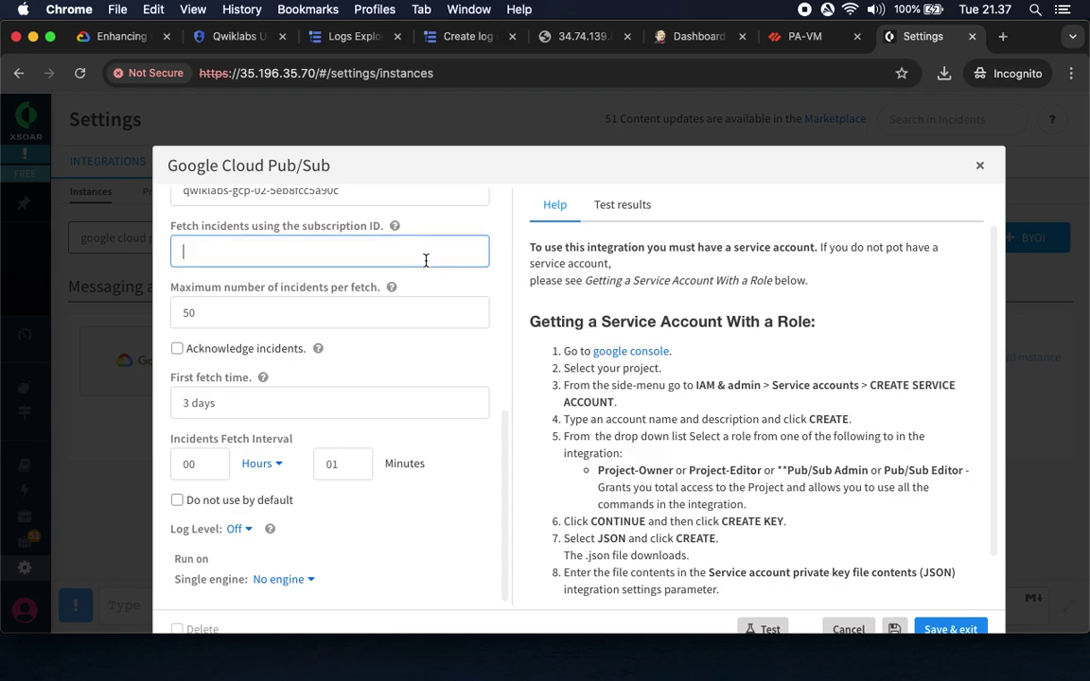
pyautogui.press('super+v')
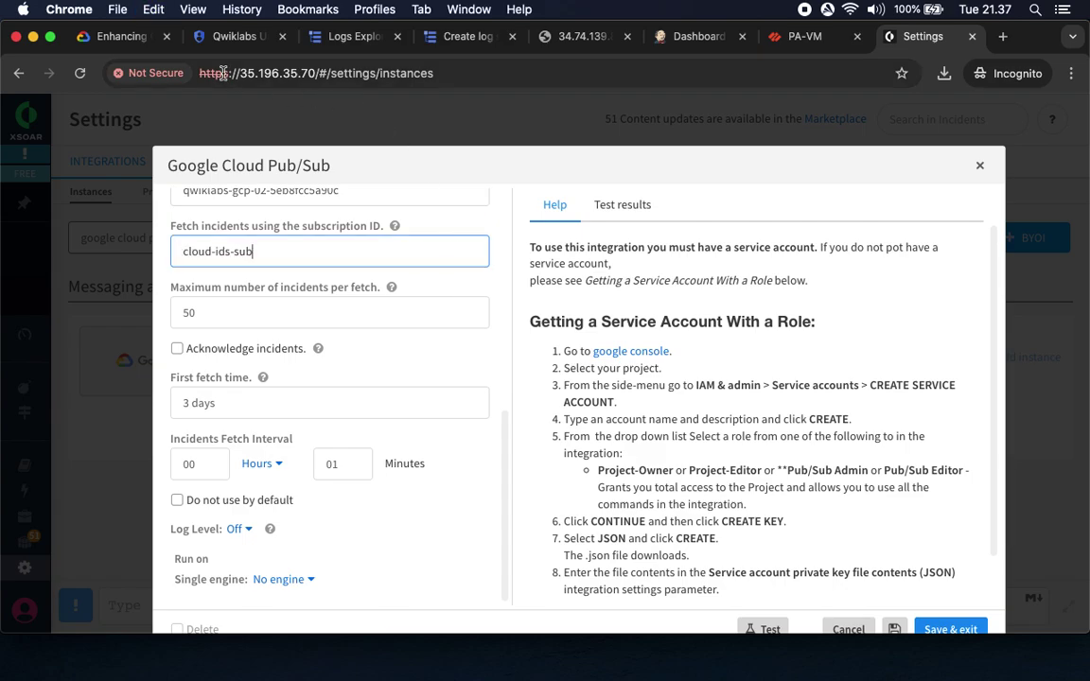
# Test the Google Cloud Pub/Sub instance's connectivity as the lab instructs, and save the instance
pyautogui.click(111, 39)
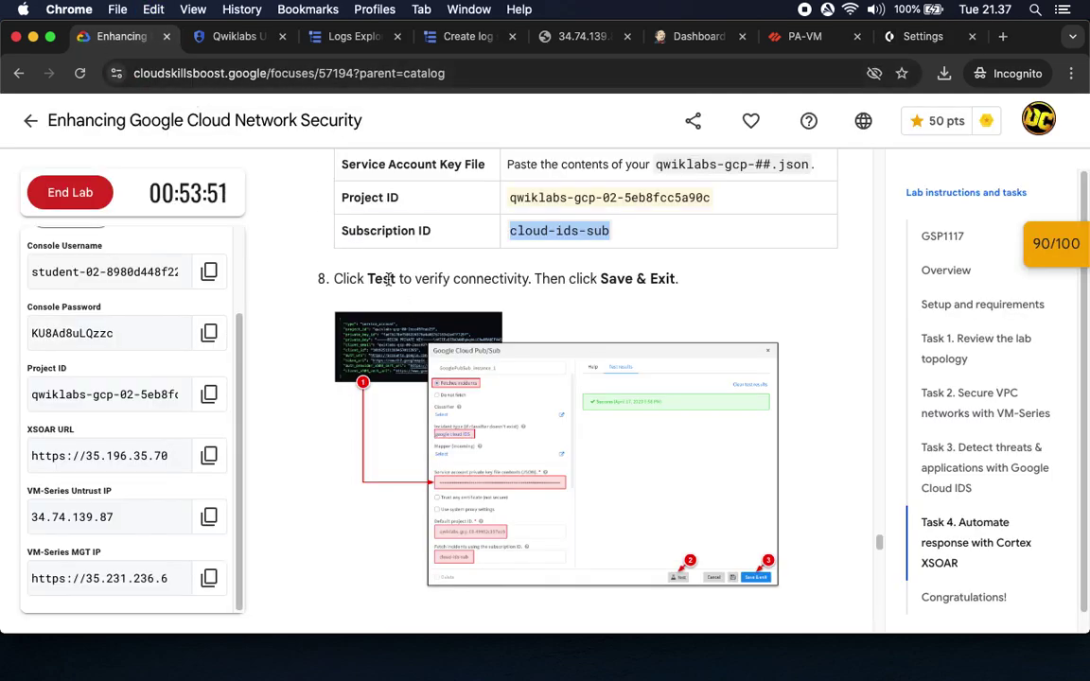
pyautogui.click(908, 36)
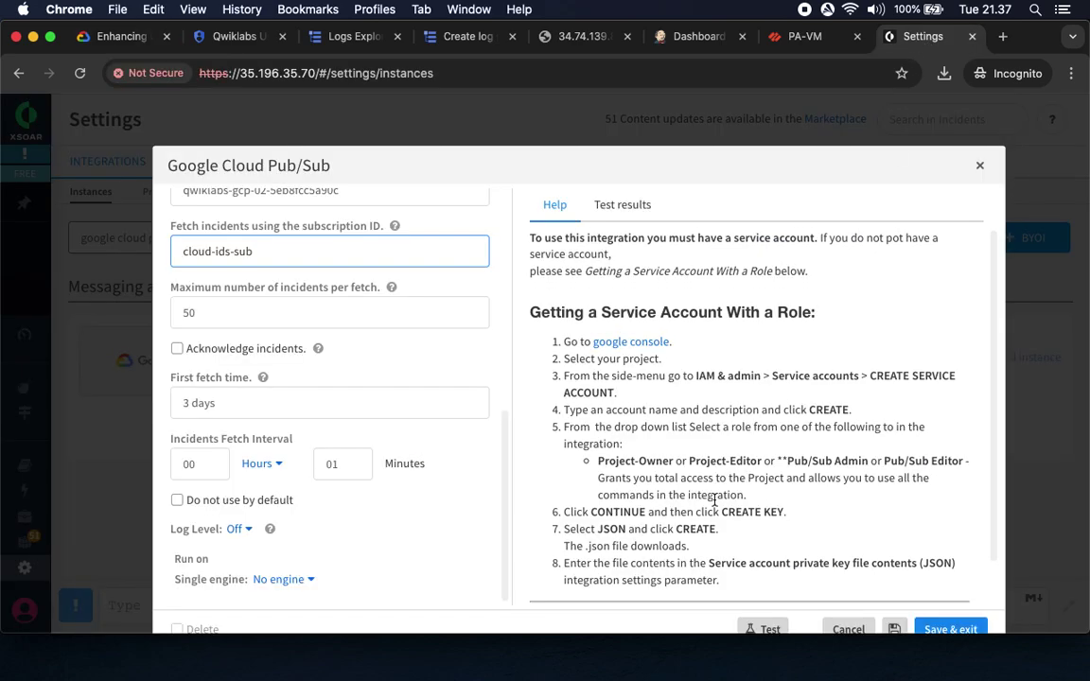
pyautogui.scroll(-1, 715, 501)
pyautogui.click(766, 629)
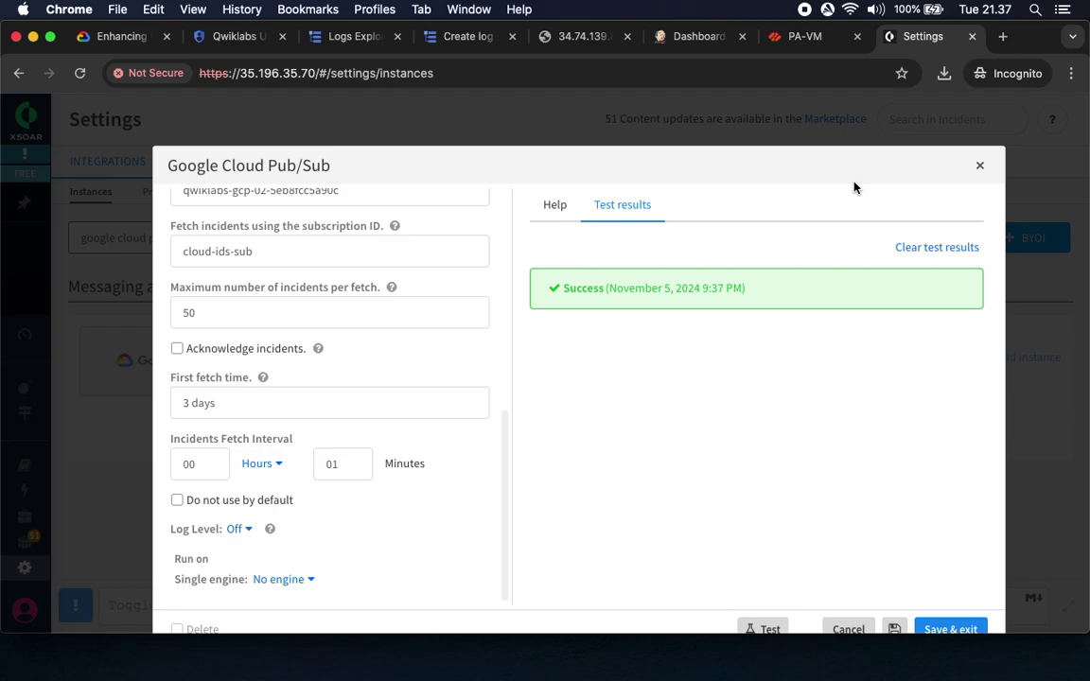
pyautogui.click(950, 629)
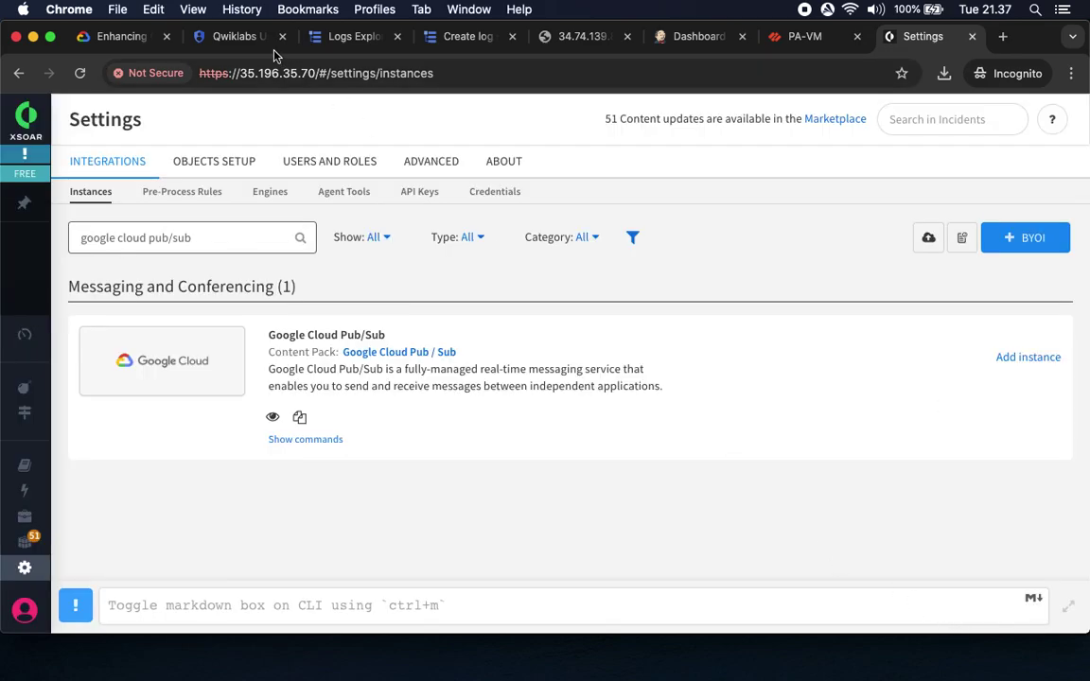
# Read the lab's Step 5 on preparing the XSOAR playbook and open the Playbooks page in XSOAR
pyautogui.click(114, 37)
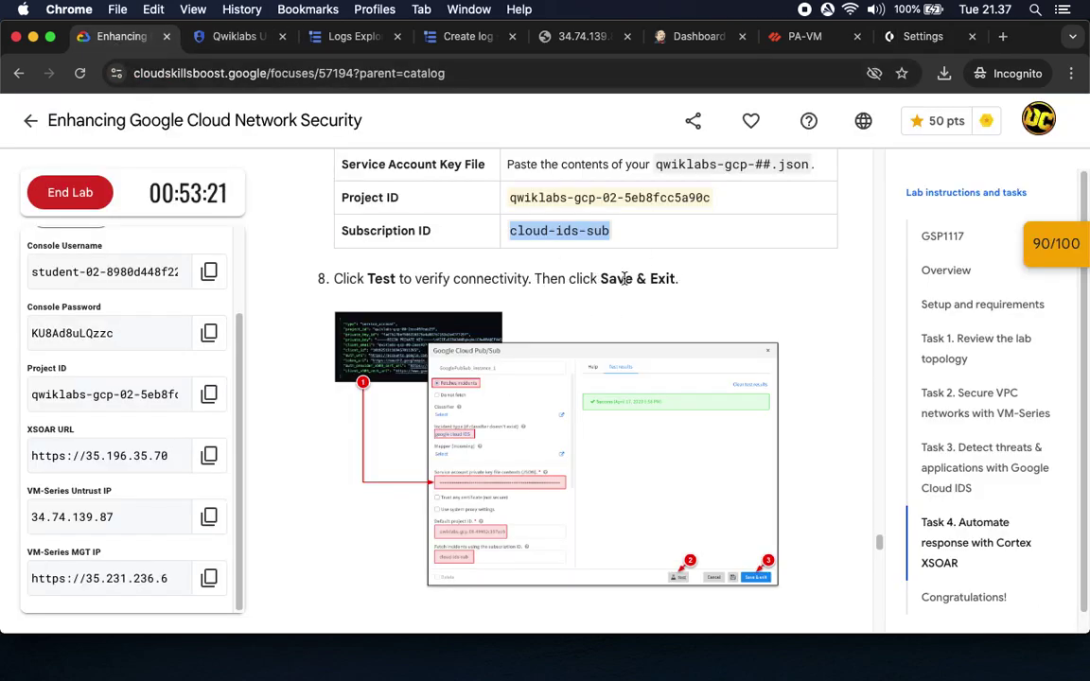
pyautogui.scroll(-5, 666, 387)
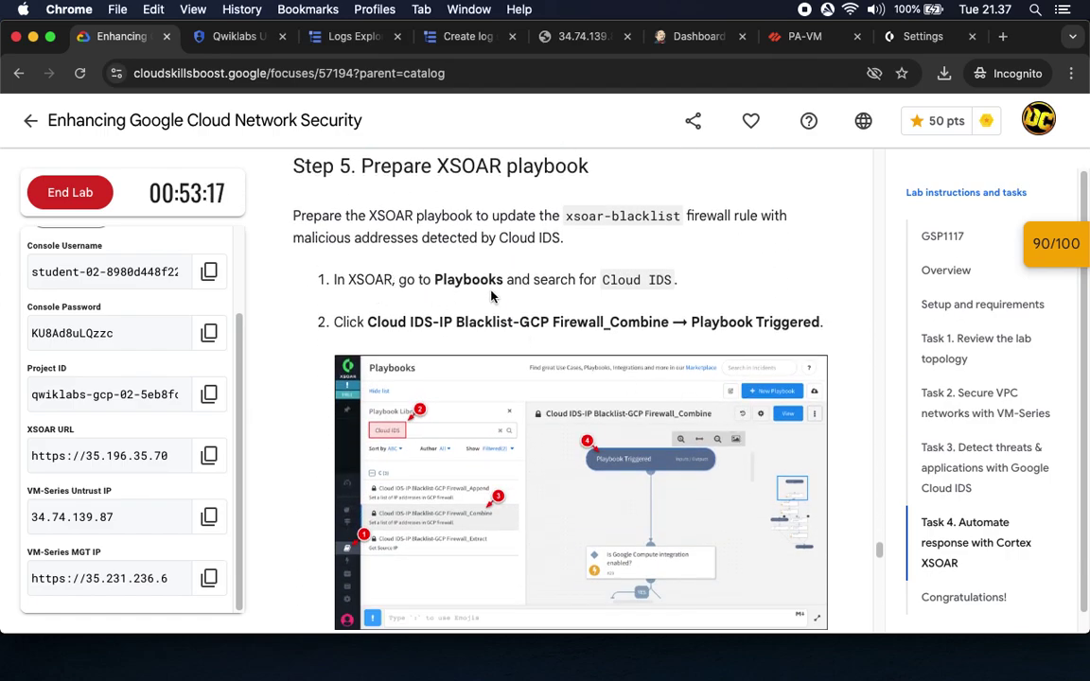
pyautogui.scroll(-1, 491, 297)
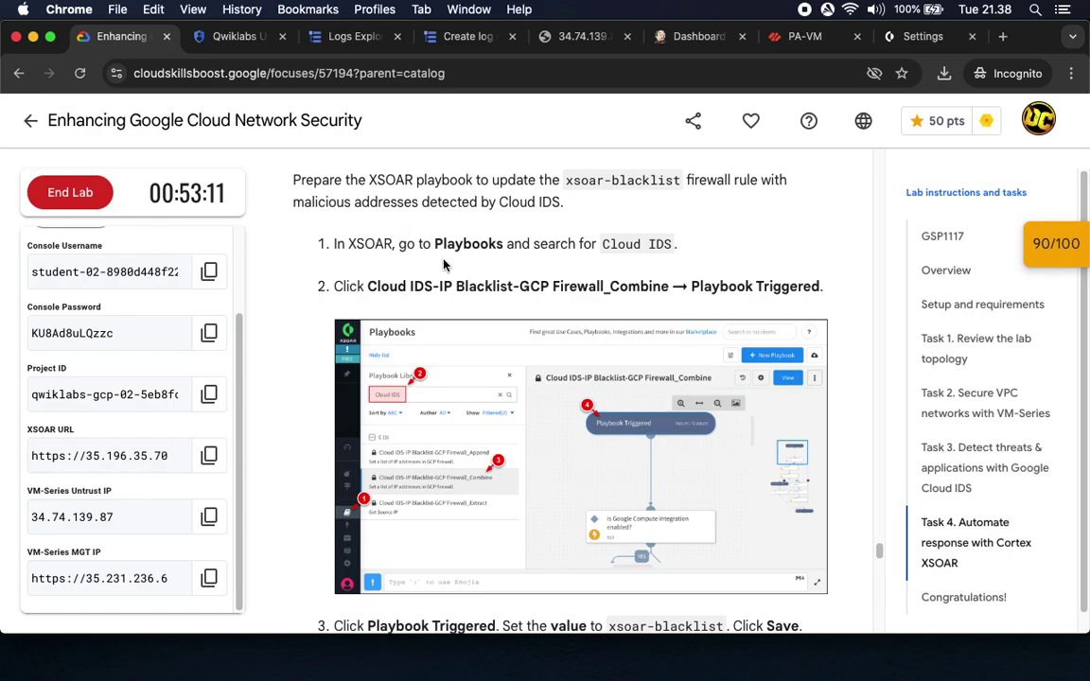
pyautogui.click(804, 37)
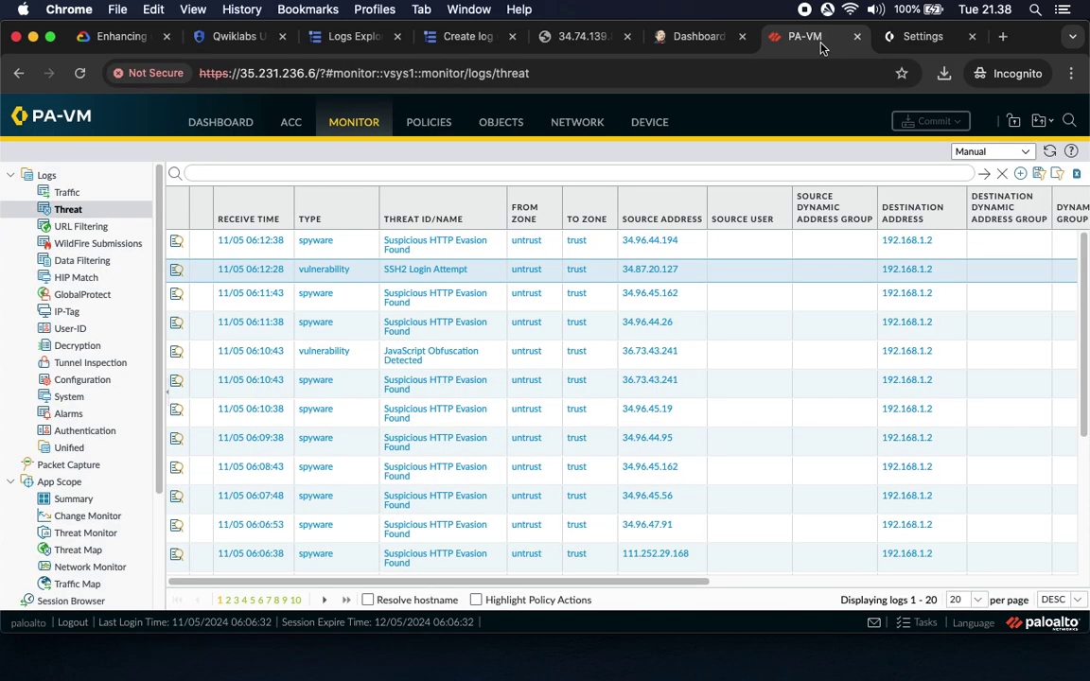
pyautogui.click(923, 37)
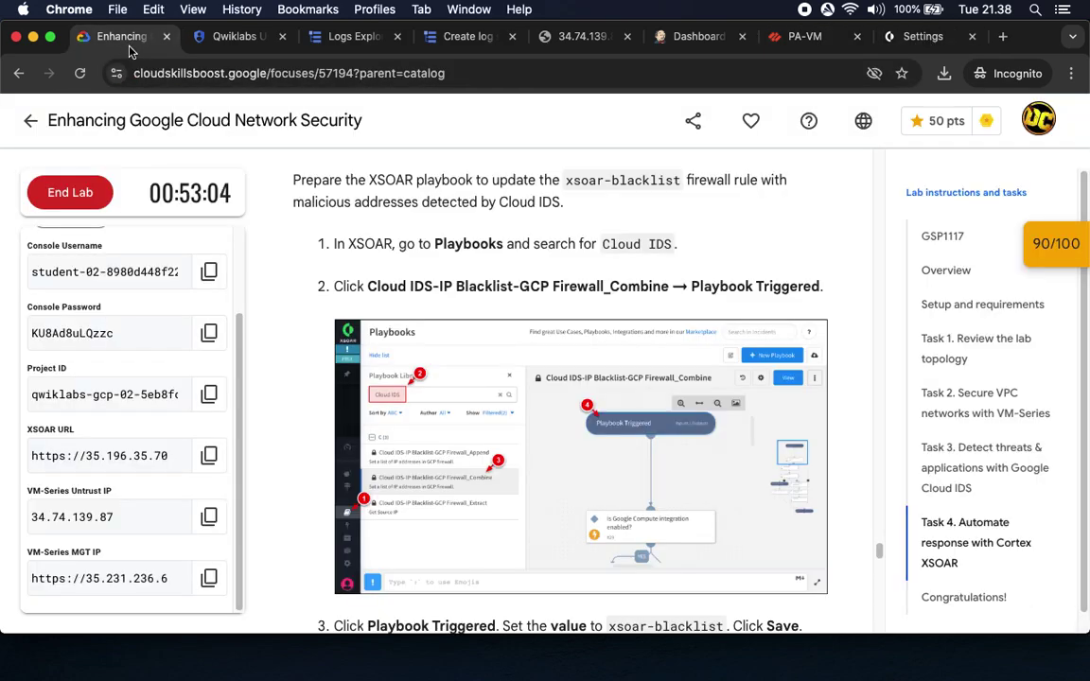
pyautogui.click(116, 38)
pyautogui.click(914, 41)
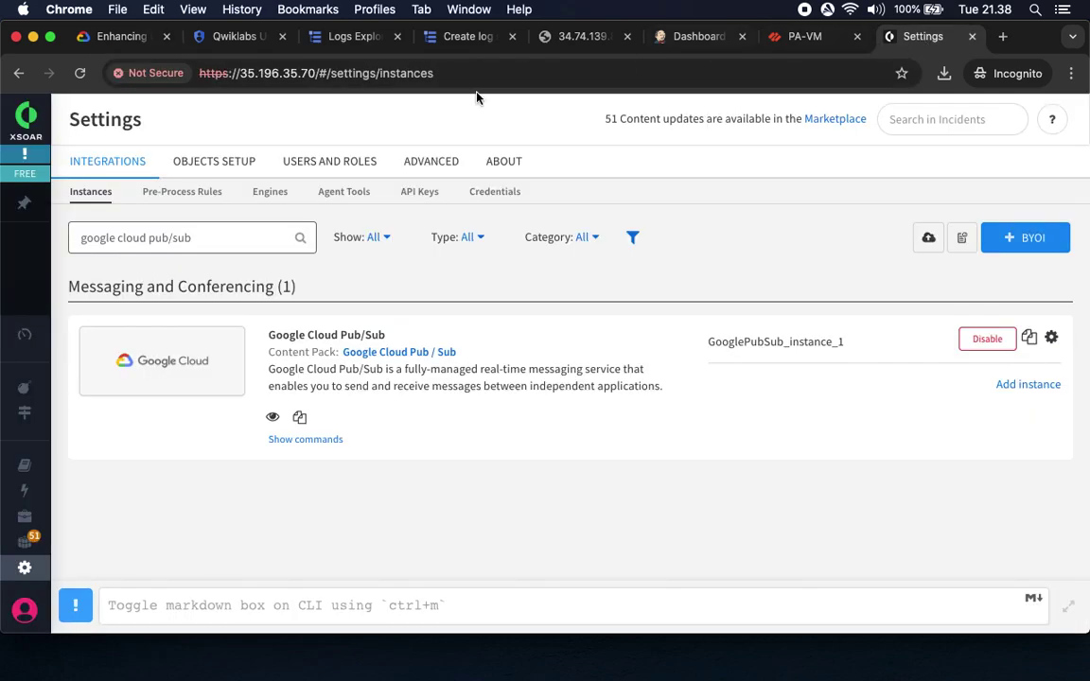
pyautogui.moveTo(28, 445)
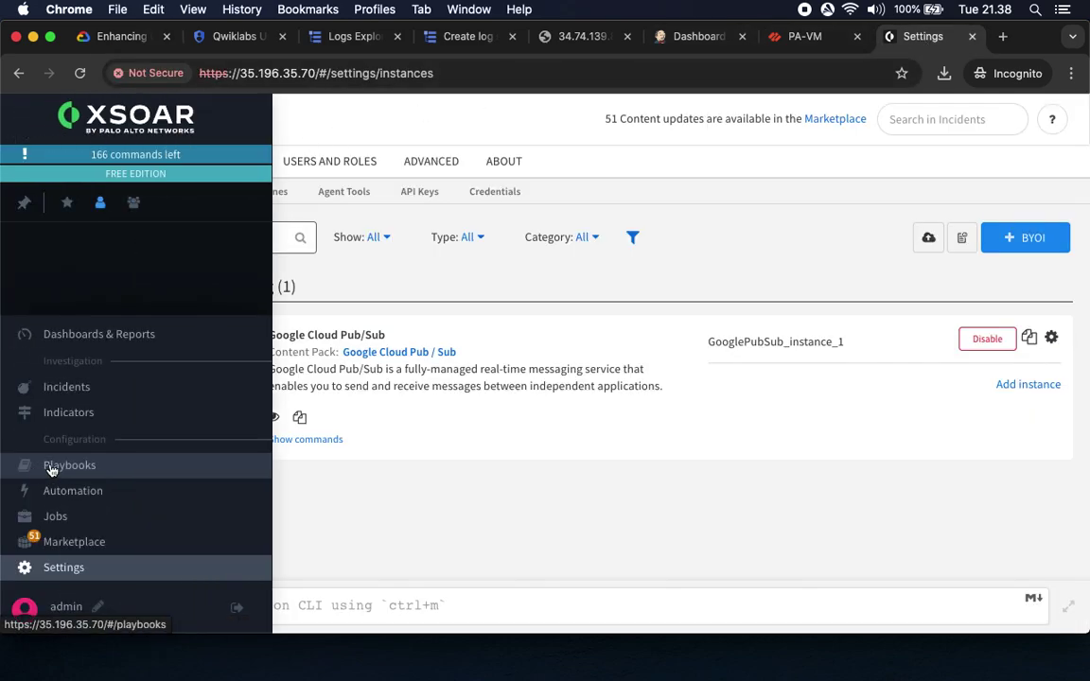
pyautogui.click(51, 466)
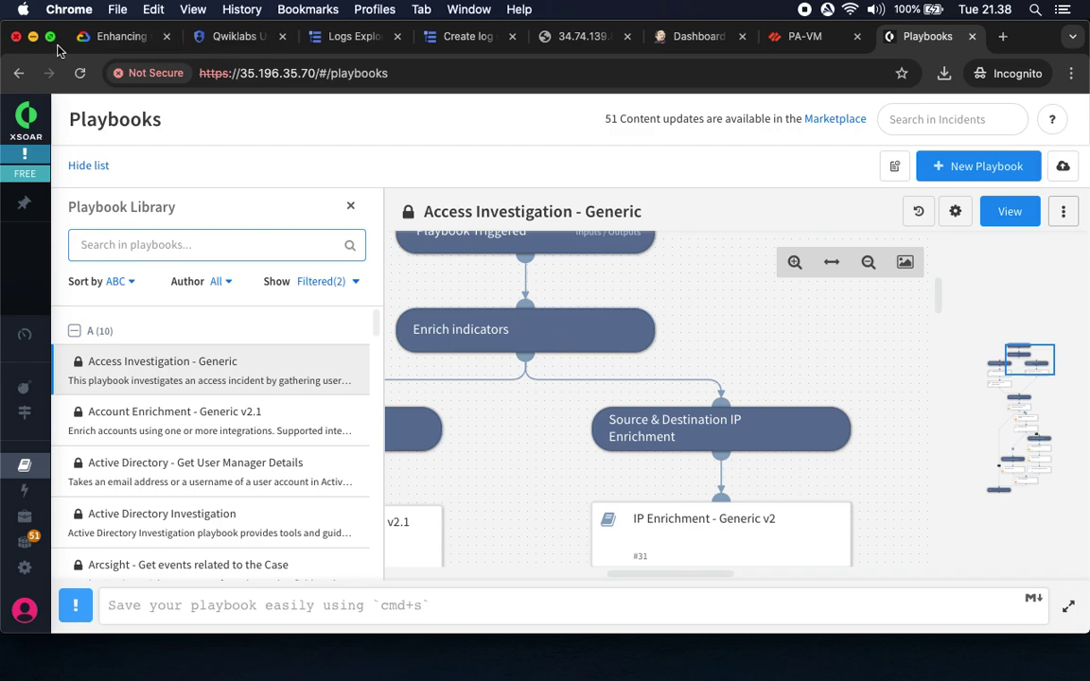
# Following the lab instructions, search the Playbook Library for cloud IDS
pyautogui.click(104, 36)
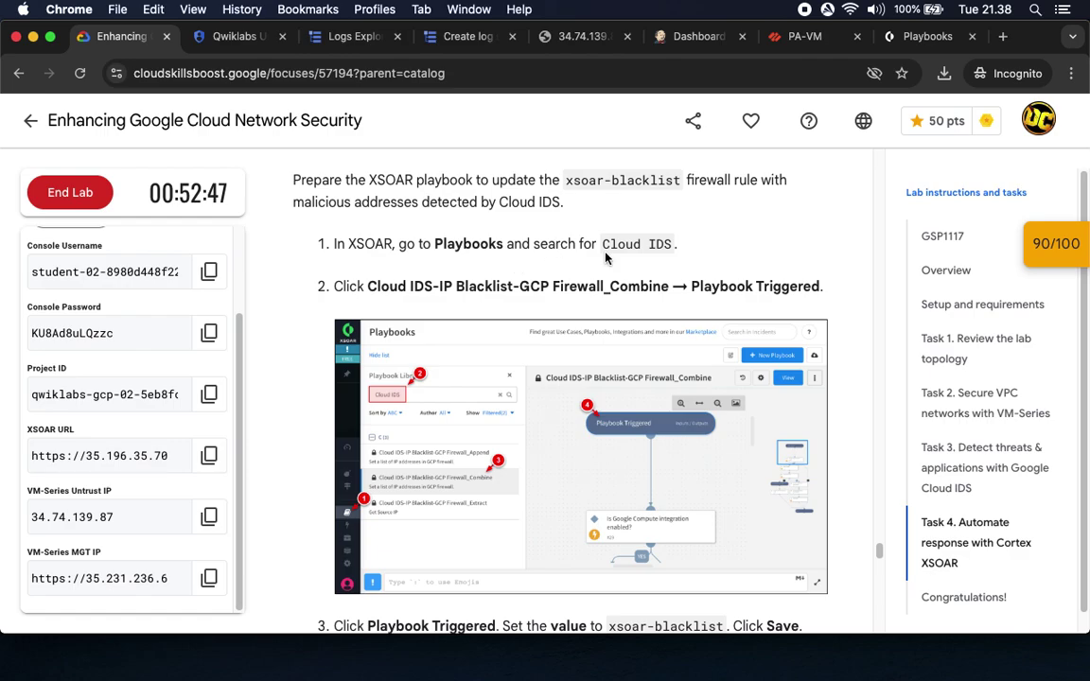
pyautogui.click(919, 38)
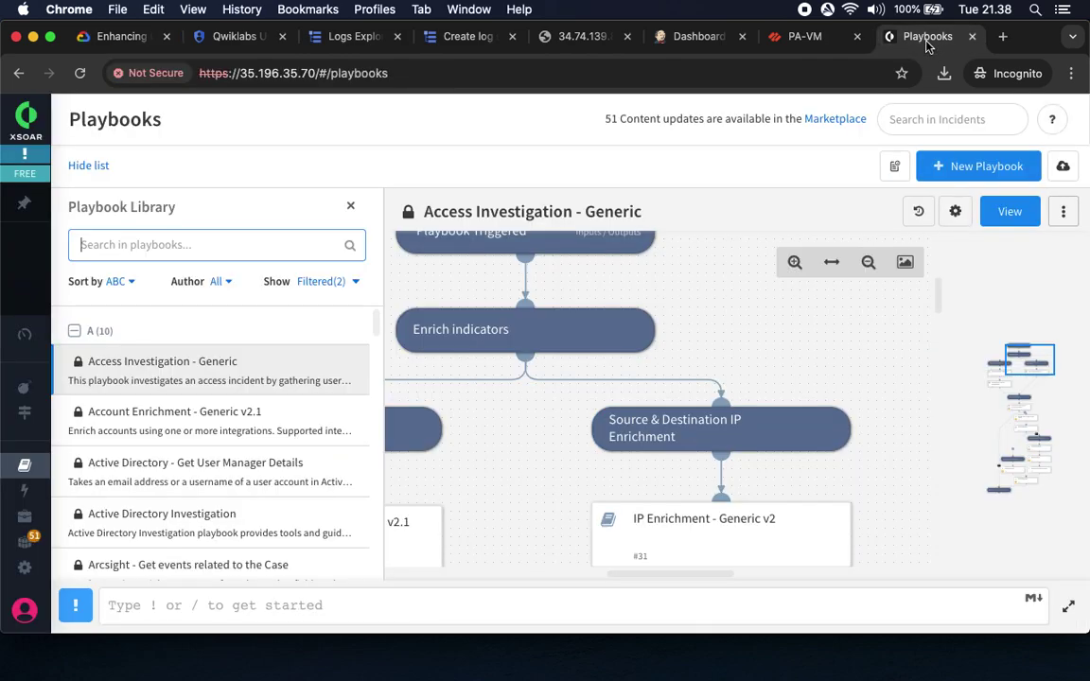
pyautogui.write('cl')
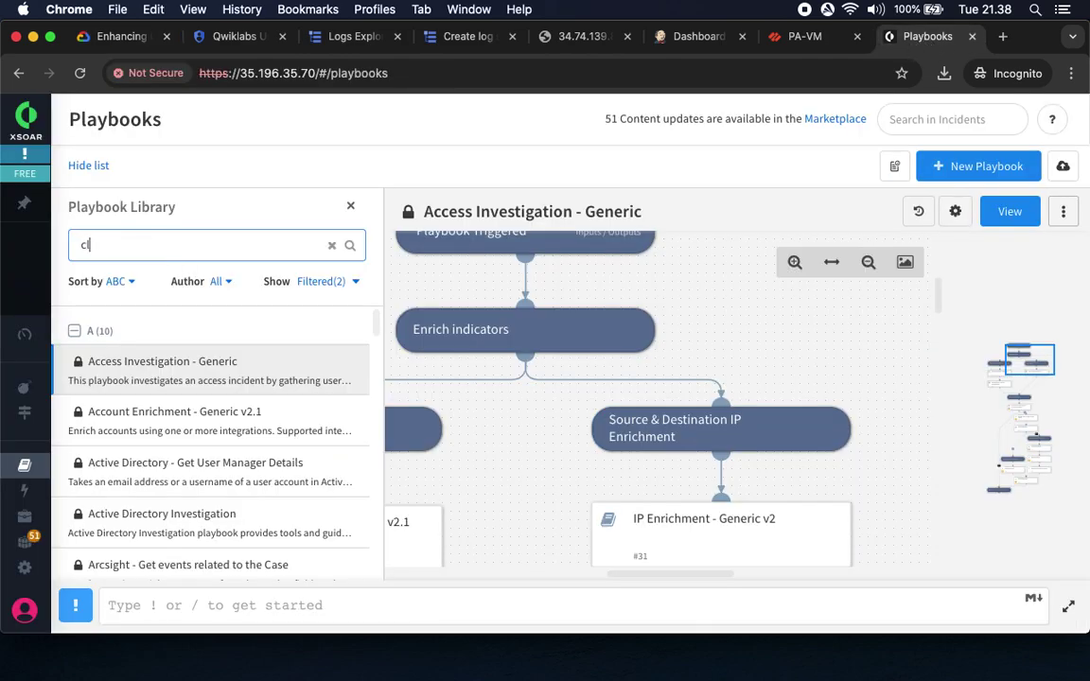
pyautogui.write('oud l')
pyautogui.click(118, 36)
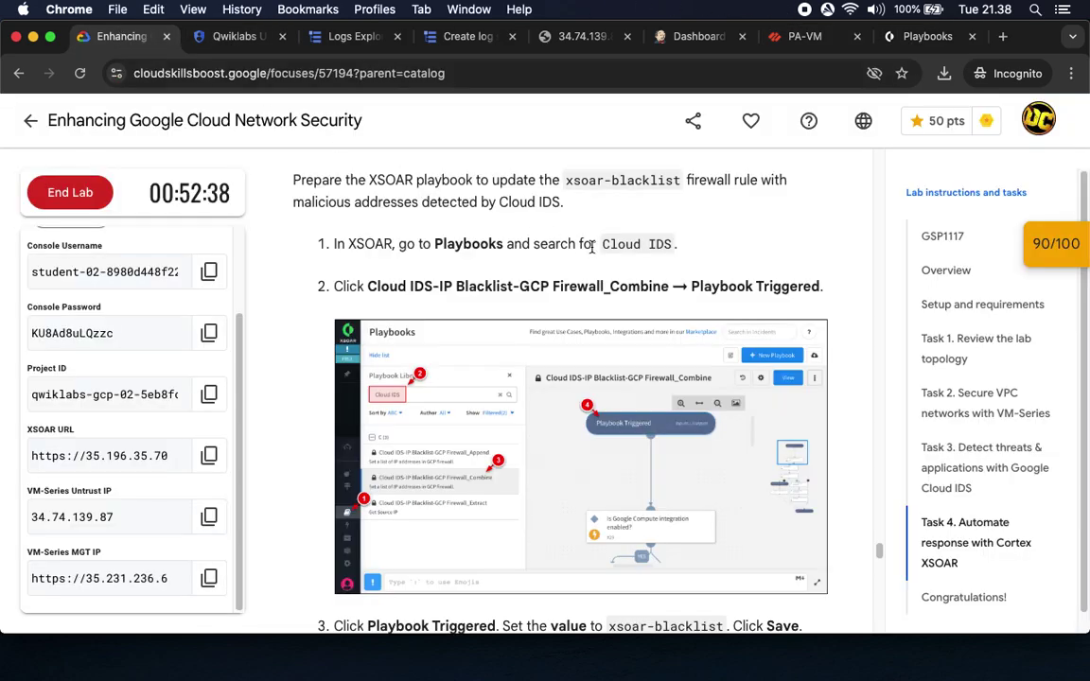
pyautogui.click(922, 36)
pyautogui.click(350, 246)
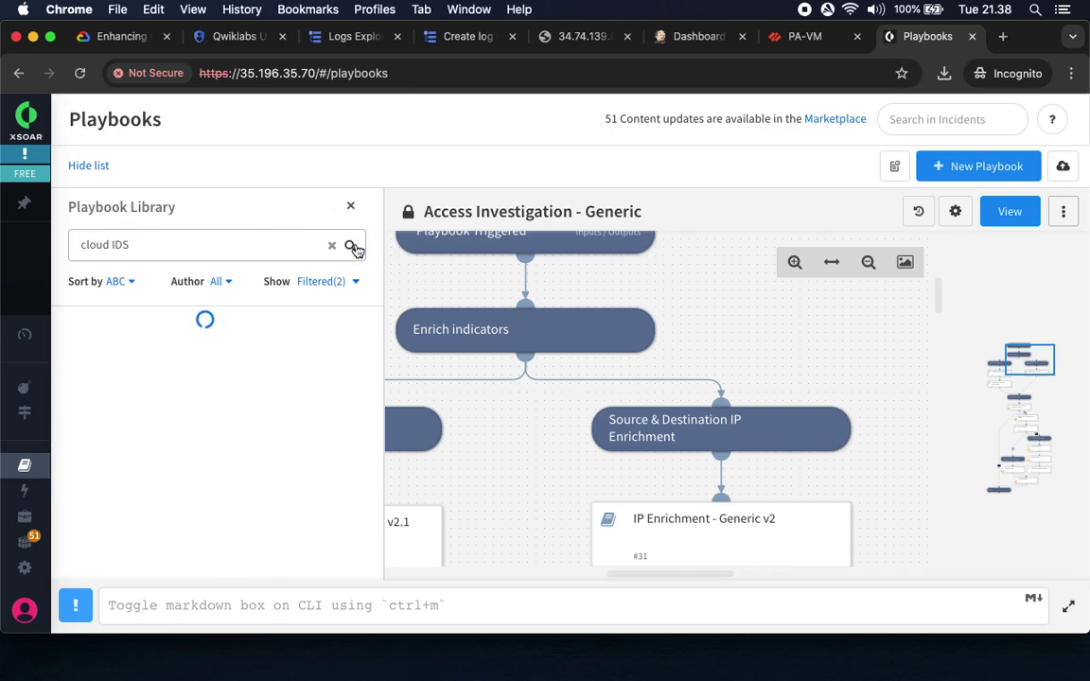
# Check the lab for the required playbook and open Cloud IDS-IP Blacklist-GCP Firewall_Combine
pyautogui.click(118, 36)
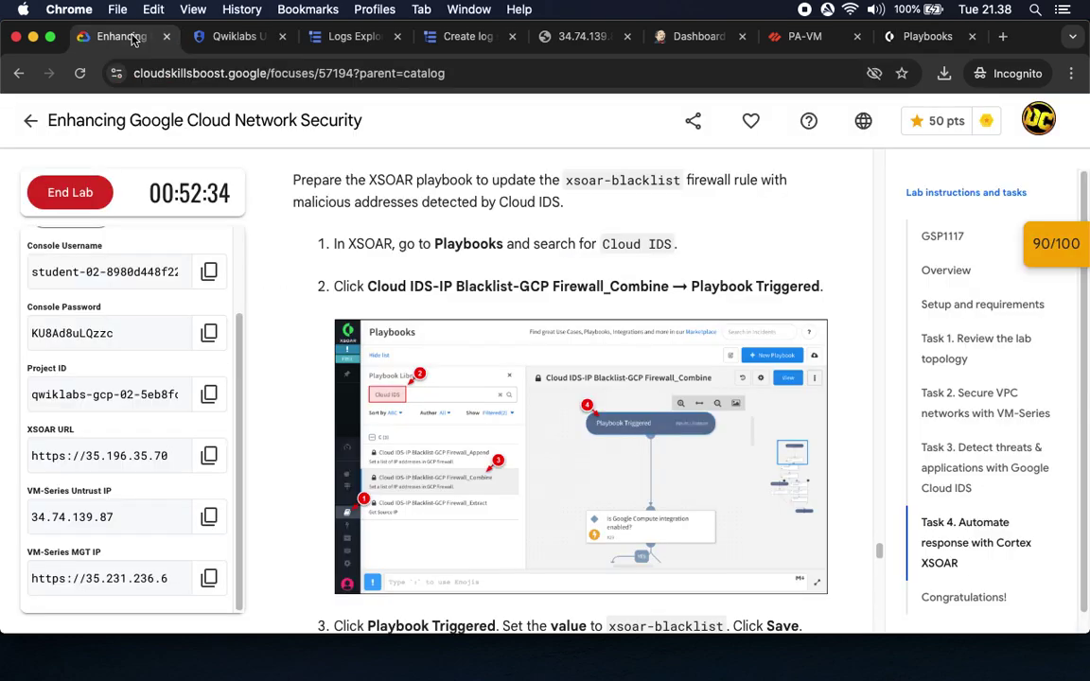
pyautogui.scroll(-2, 454, 310)
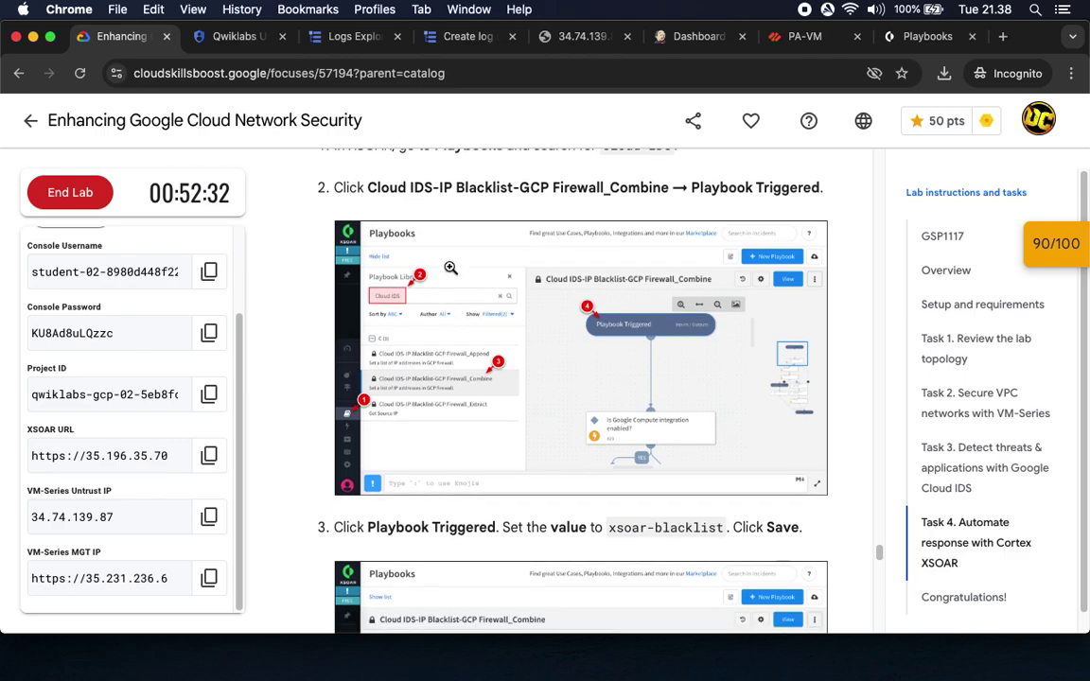
pyautogui.click(919, 36)
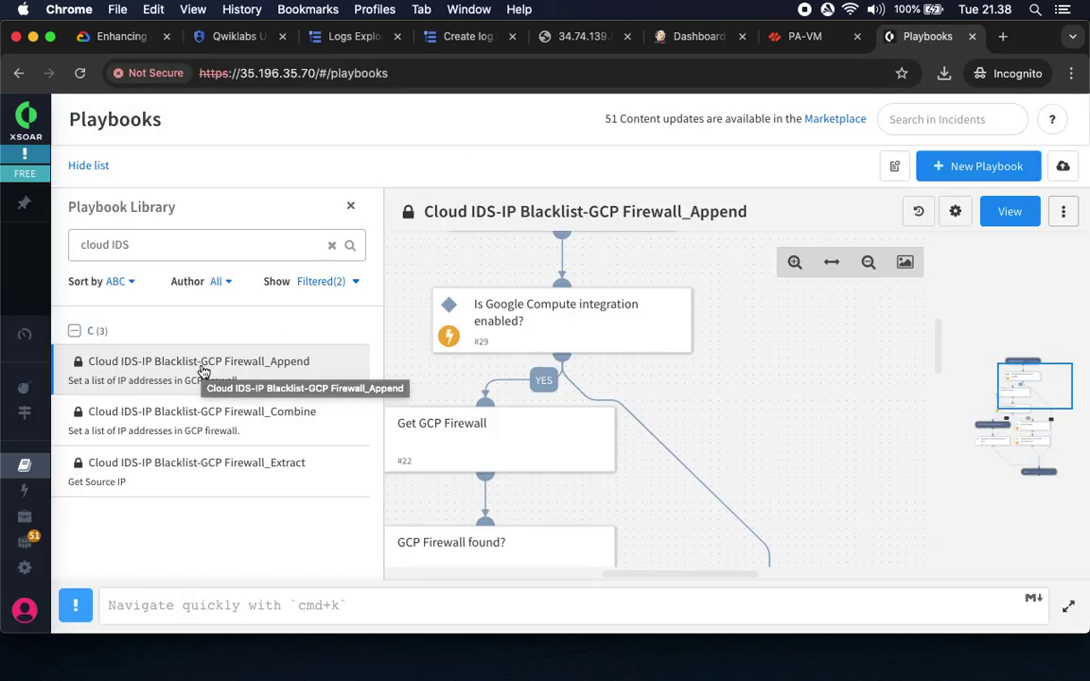
pyautogui.click(119, 36)
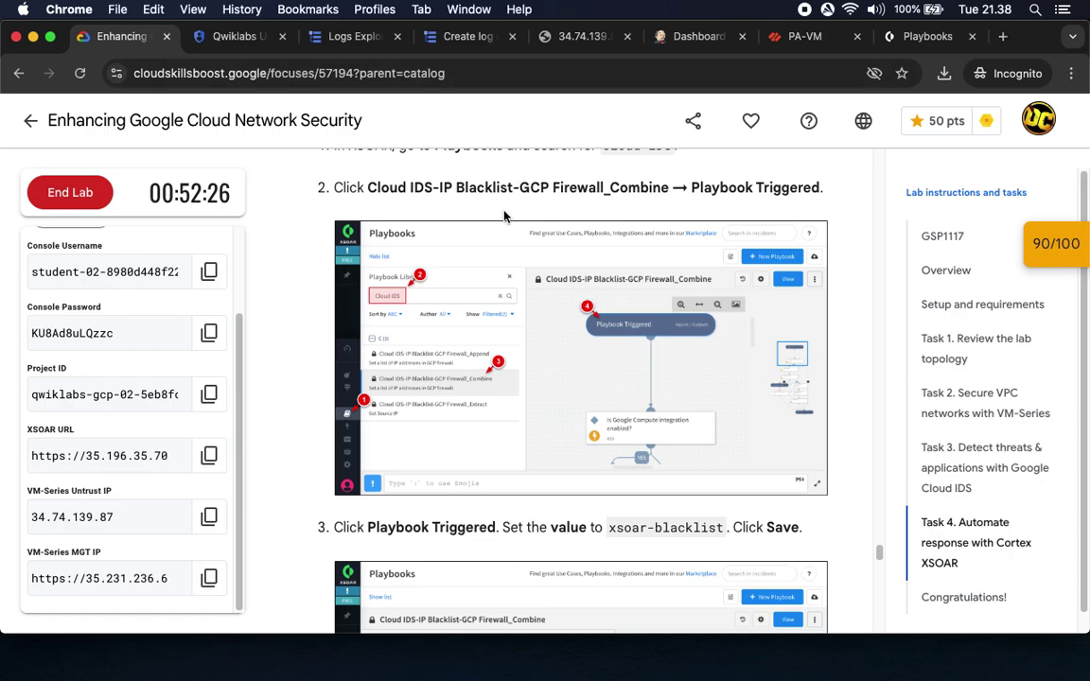
pyautogui.click(926, 44)
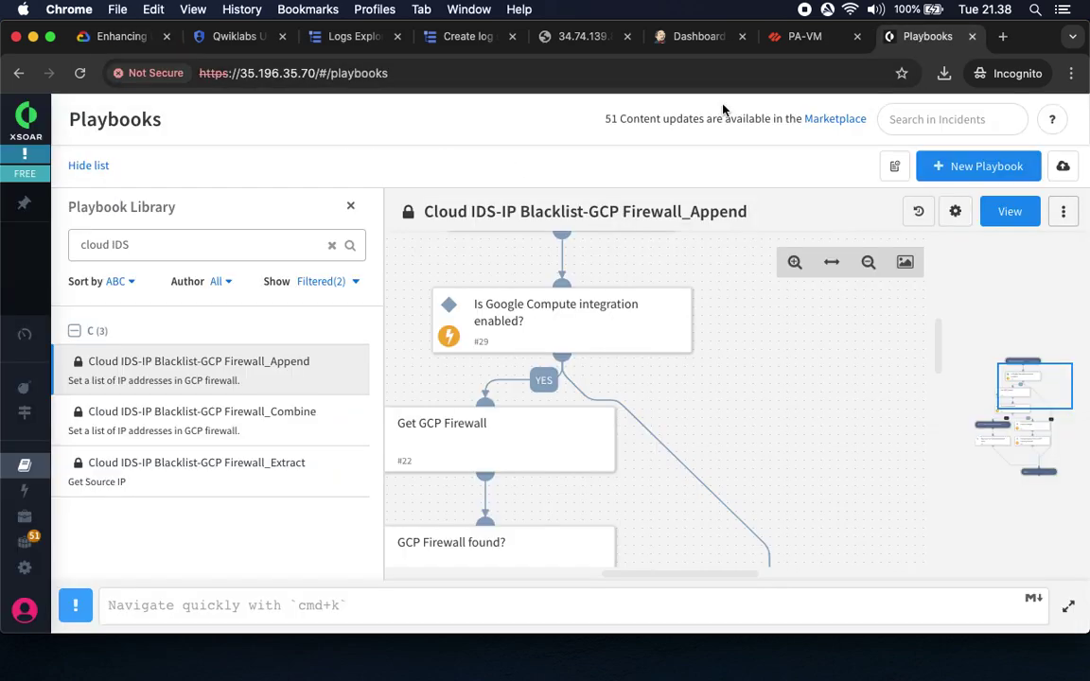
pyautogui.click(282, 419)
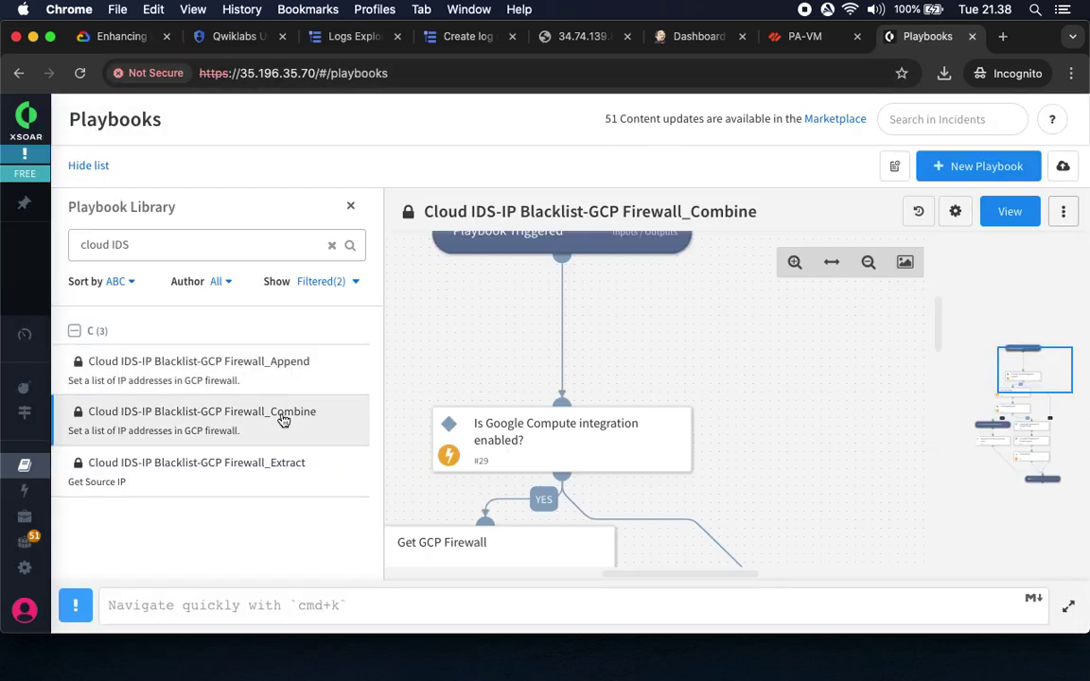
# Open the inputs and outputs of the Playbook Triggered task in the Cloud IDS-IP Blacklist-GCP Firewall_Combine playbook
pyautogui.click(106, 36)
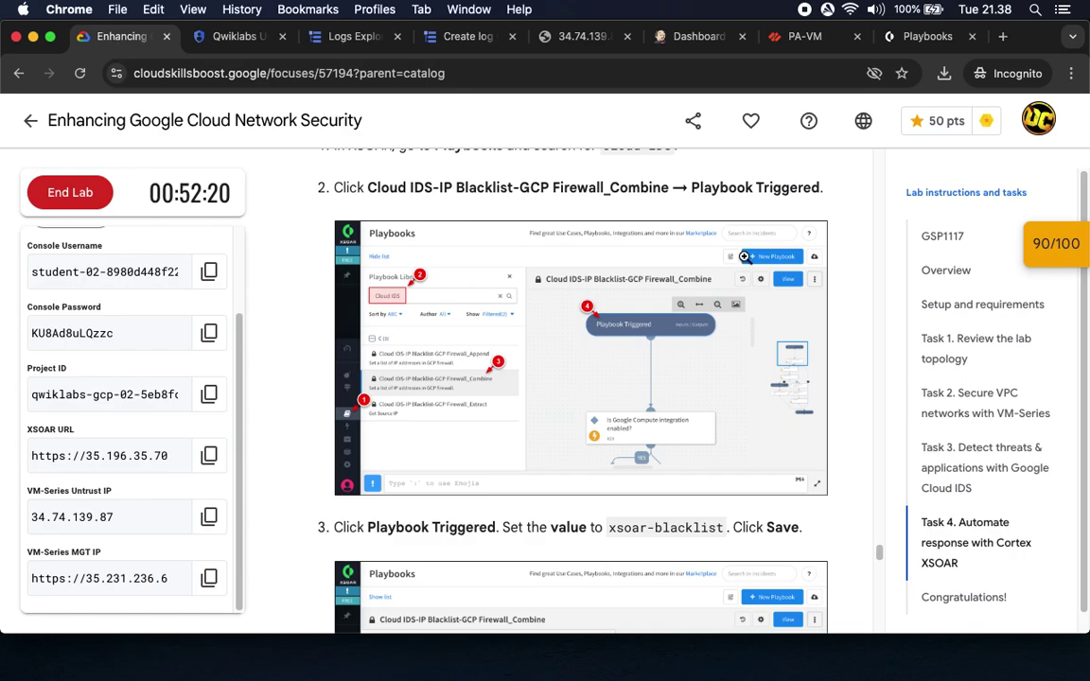
pyautogui.click(925, 42)
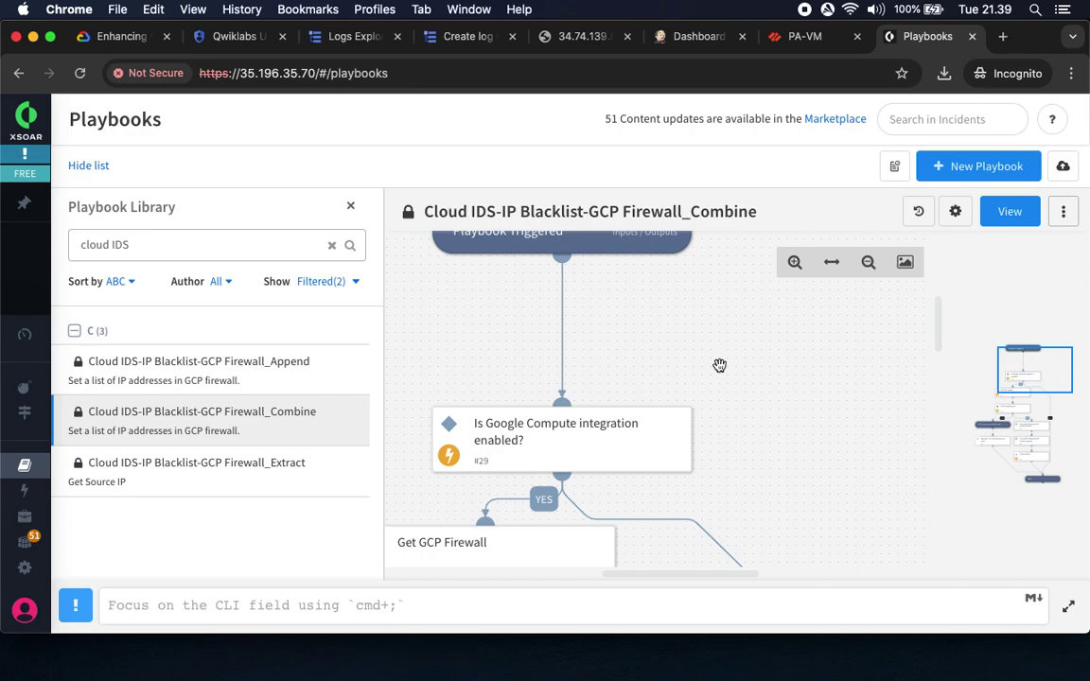
pyautogui.moveTo(768, 414); pyautogui.dragTo(873, 480)
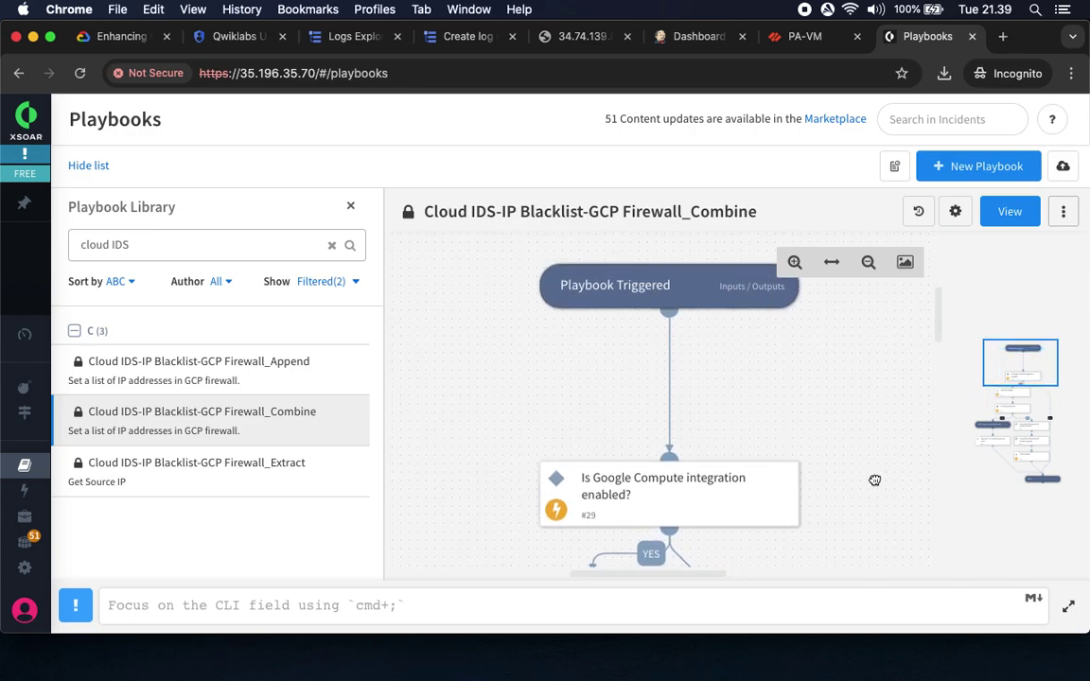
pyautogui.moveTo(846, 397); pyautogui.dragTo(837, 438)
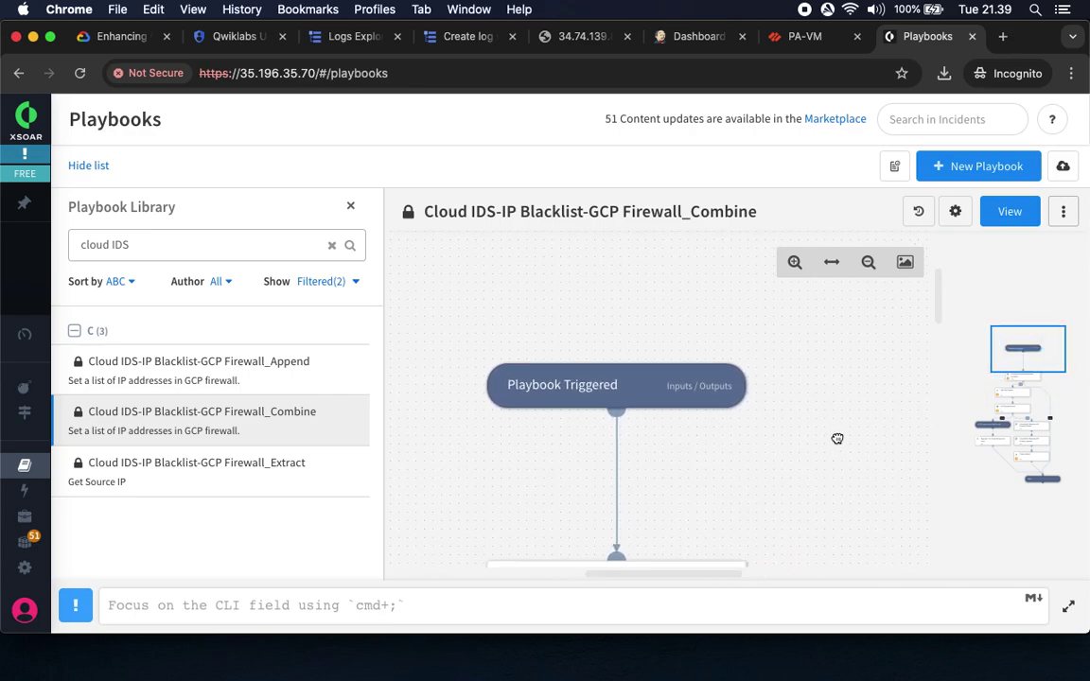
pyautogui.click(580, 386)
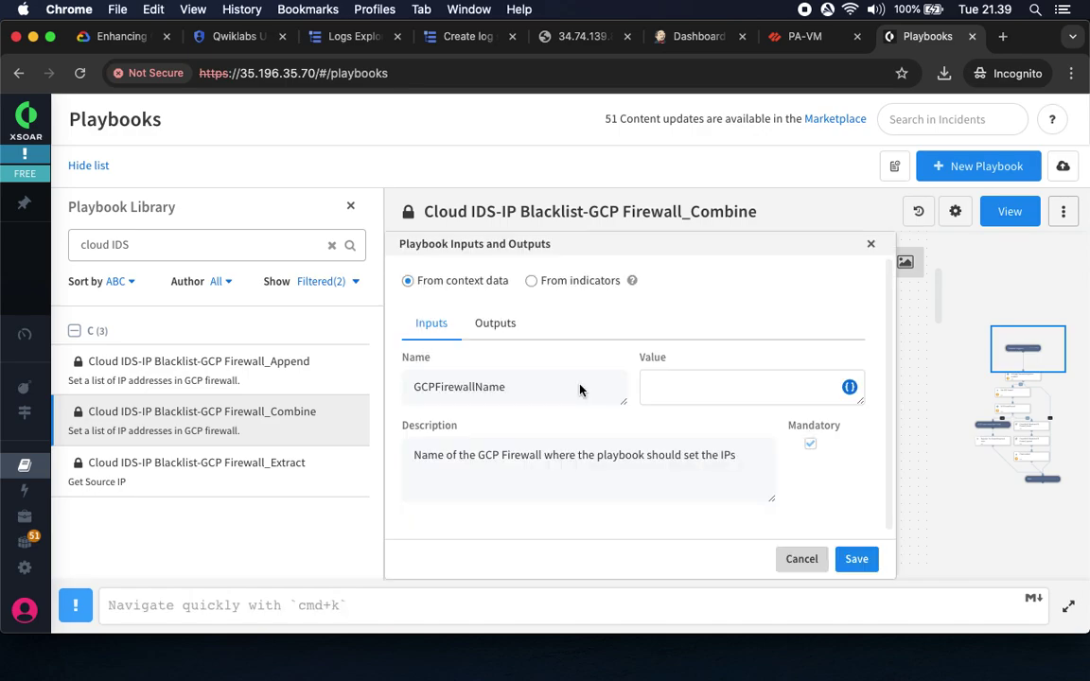
# Copy the playbook input value xsoar-blacklist from step 3 of the lab instructions
pyautogui.click(157, 40)
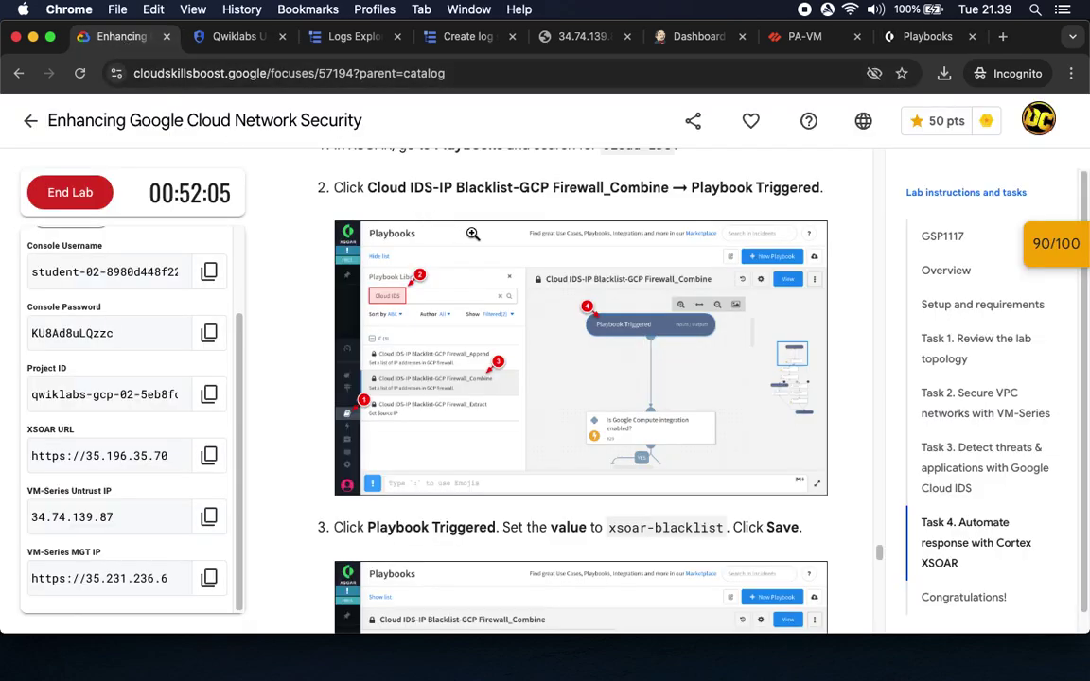
pyautogui.scroll(-7, 595, 403)
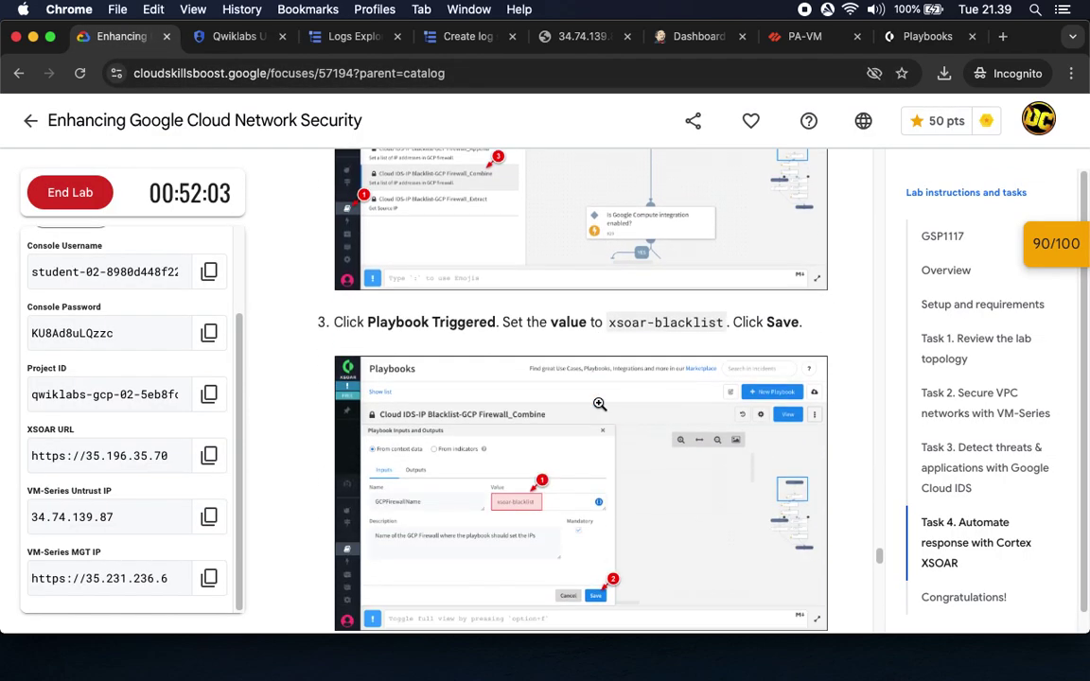
pyautogui.scroll(-1, 599, 403)
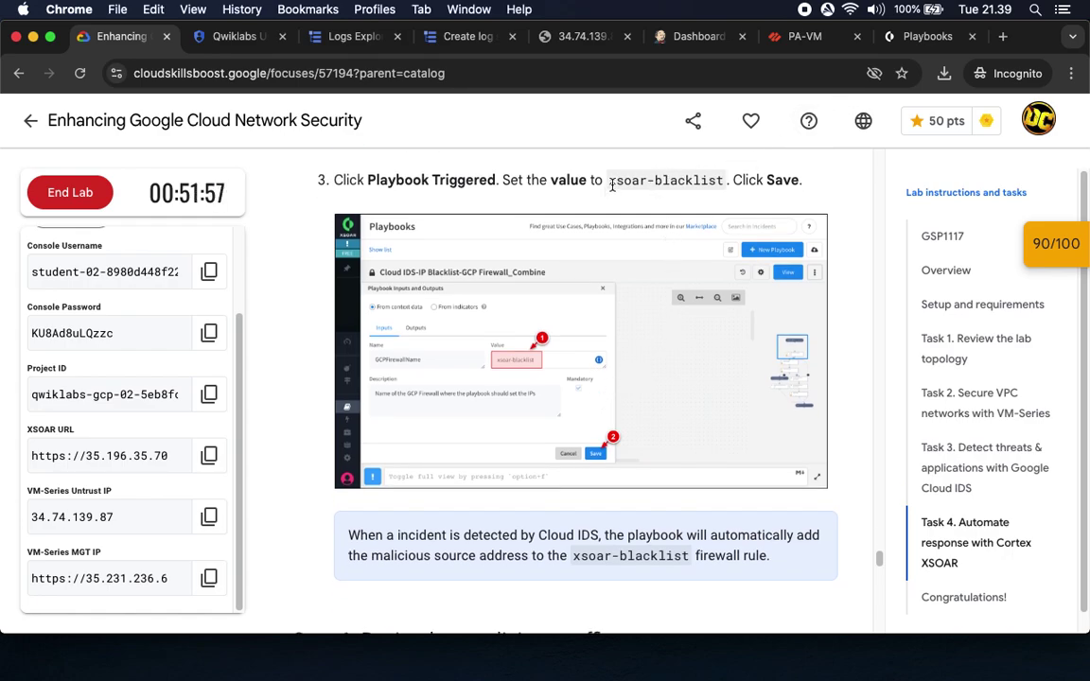
pyautogui.moveTo(611, 184); pyautogui.dragTo(724, 183)
pyautogui.hotkey('ctrl', 'c')
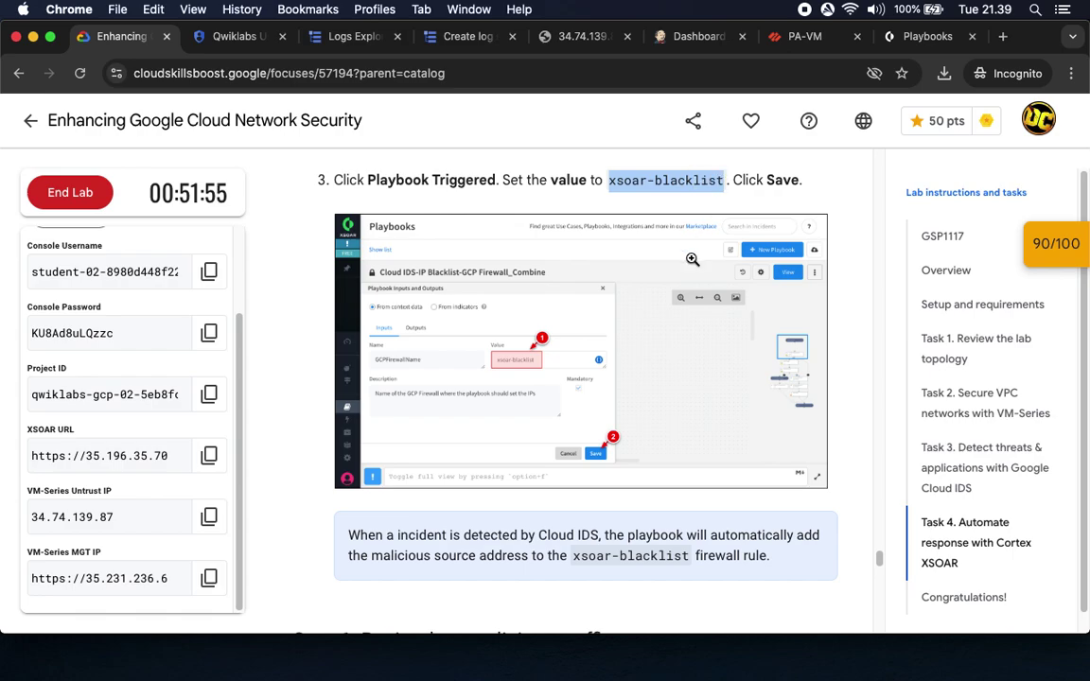
# Compare the playbook's input form with the lab and enlarge the example screenshot showing where the GCPFirewallName value goes
pyautogui.click(927, 37)
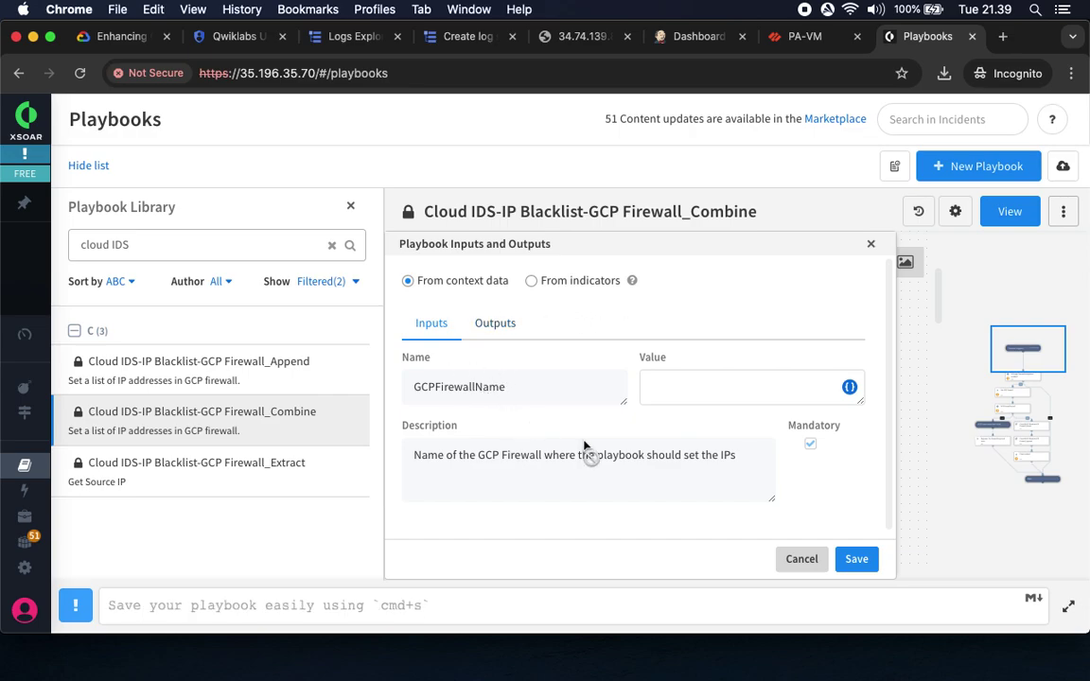
pyautogui.click(121, 37)
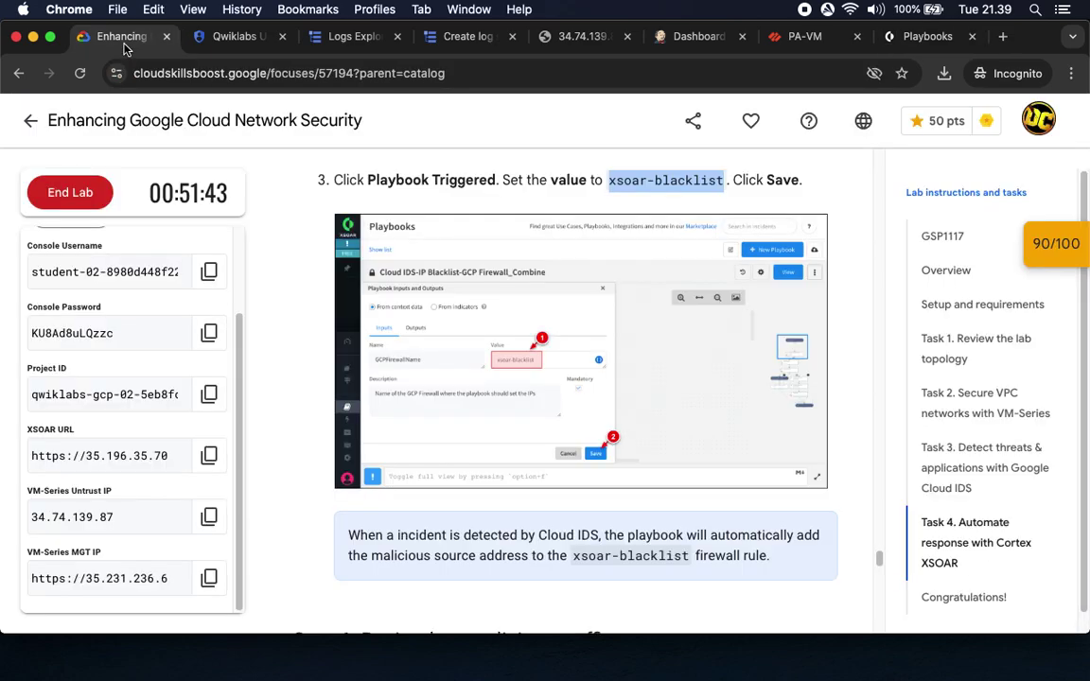
pyautogui.click(430, 355)
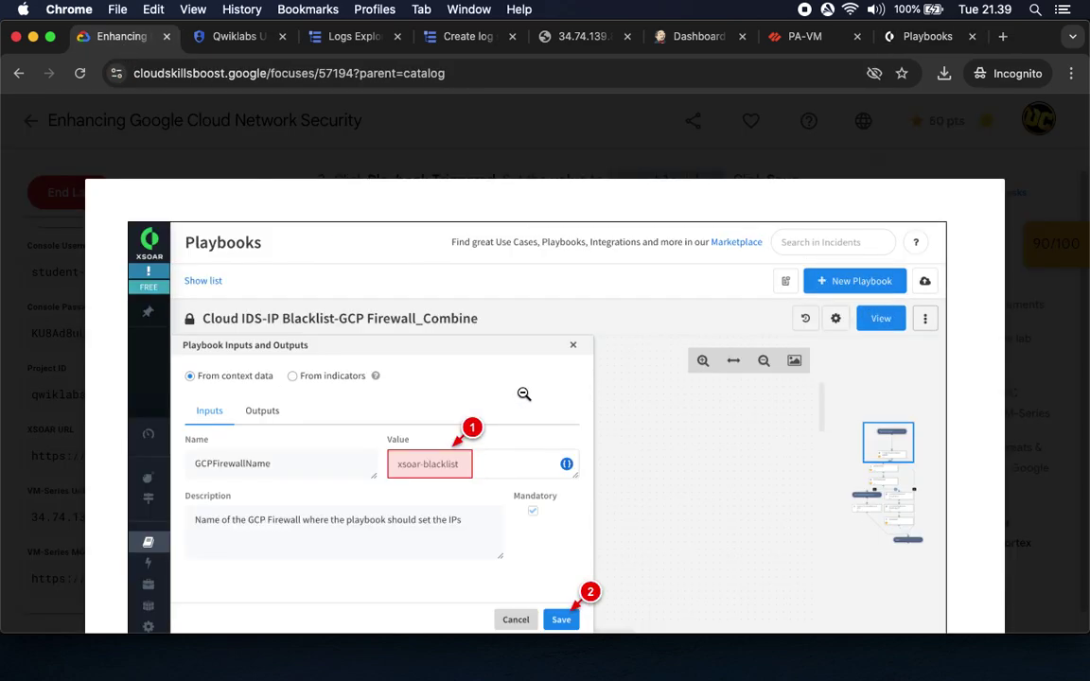
# Set the GCPFirewallName input of the Cloud IDS-IP Blacklist-GCP Firewall_Combine playbook to xsoar-blacklist and save the inputs
pyautogui.click(523, 393)
pyautogui.click(922, 36)
pyautogui.click(699, 382)
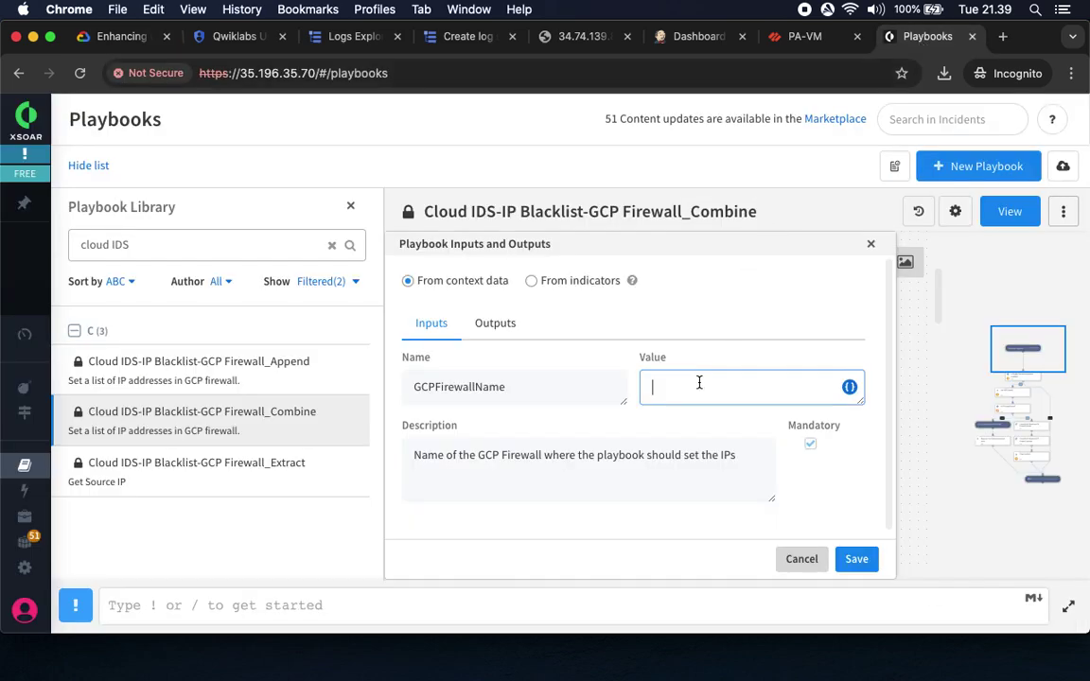
pyautogui.hotkey('ctrl', 'v')
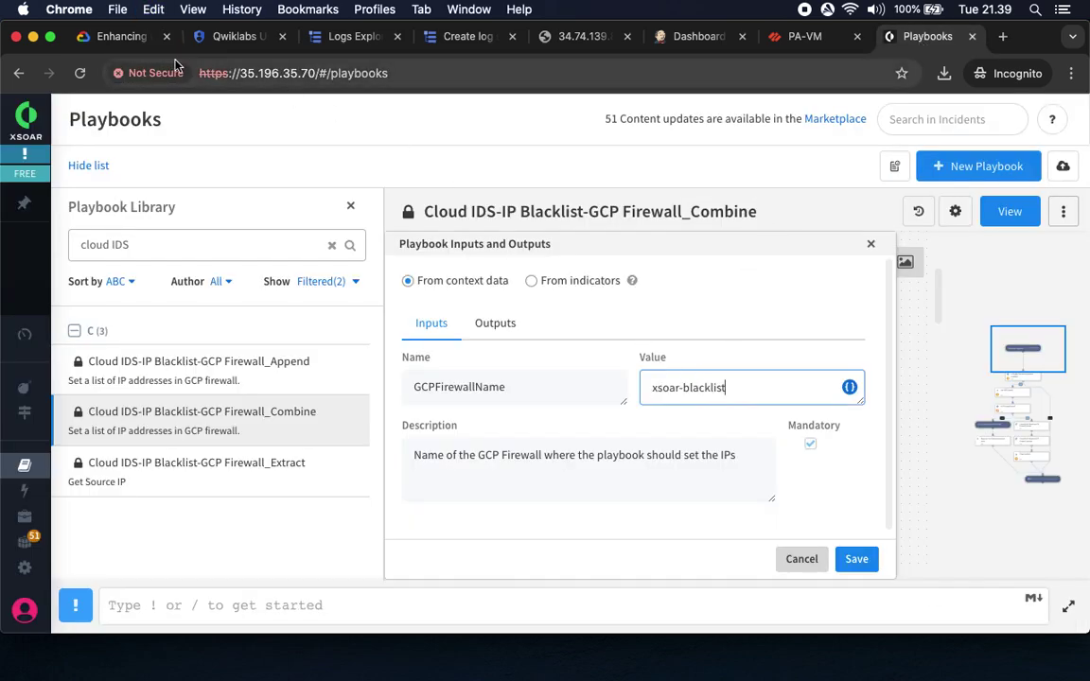
pyautogui.click(106, 37)
pyautogui.doubleClick(781, 180)
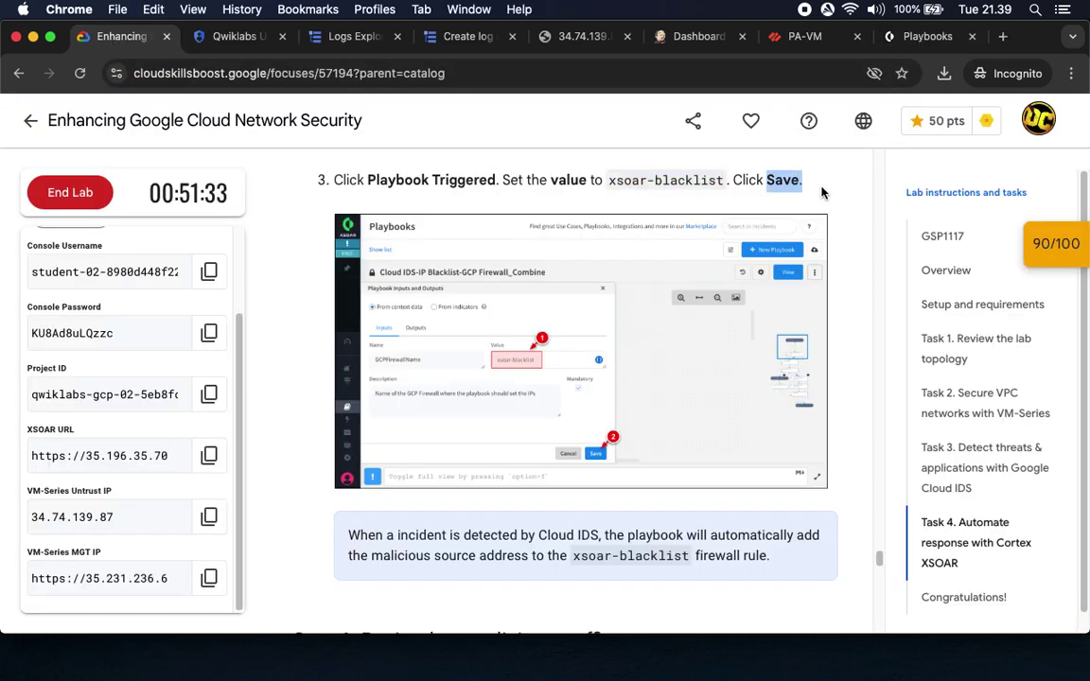
pyautogui.click(923, 36)
pyautogui.click(868, 562)
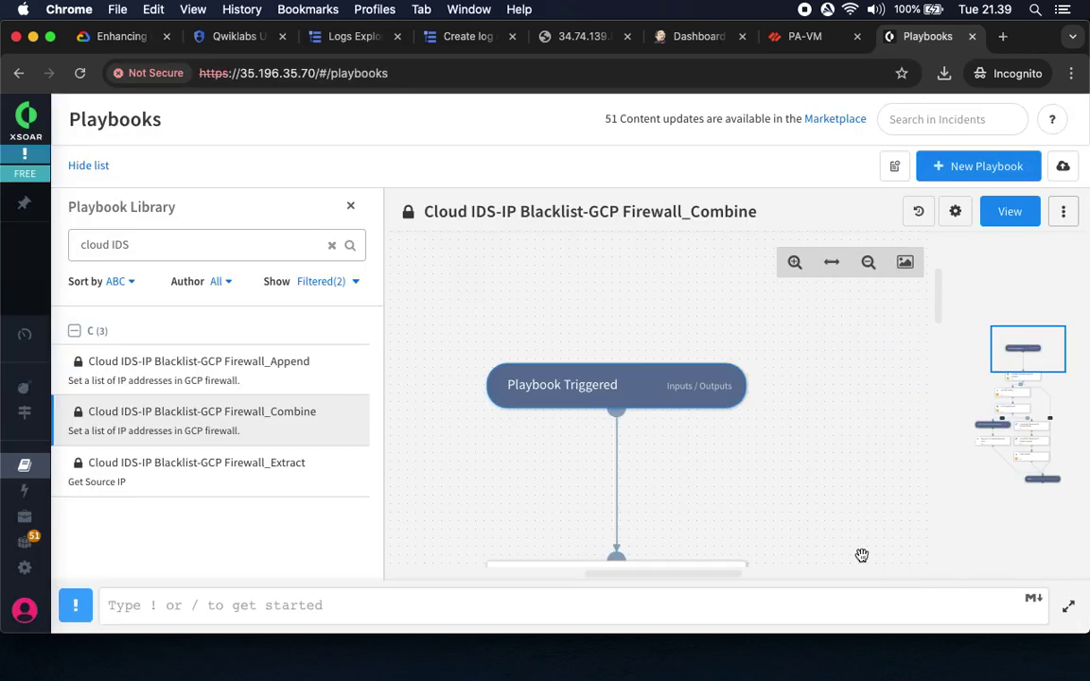
# Read the lab's Step 6 on resimulating malicious traffic and copy the curl command for the CRITICAL threat
pyautogui.click(120, 42)
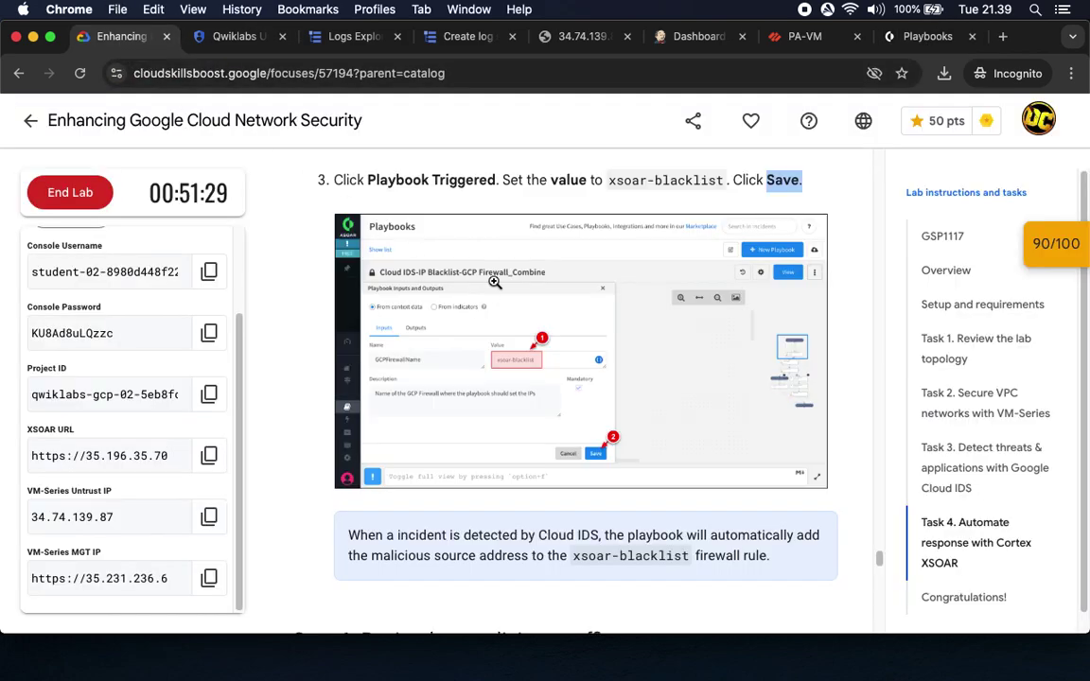
pyautogui.moveTo(440, 538); pyautogui.dragTo(702, 537)
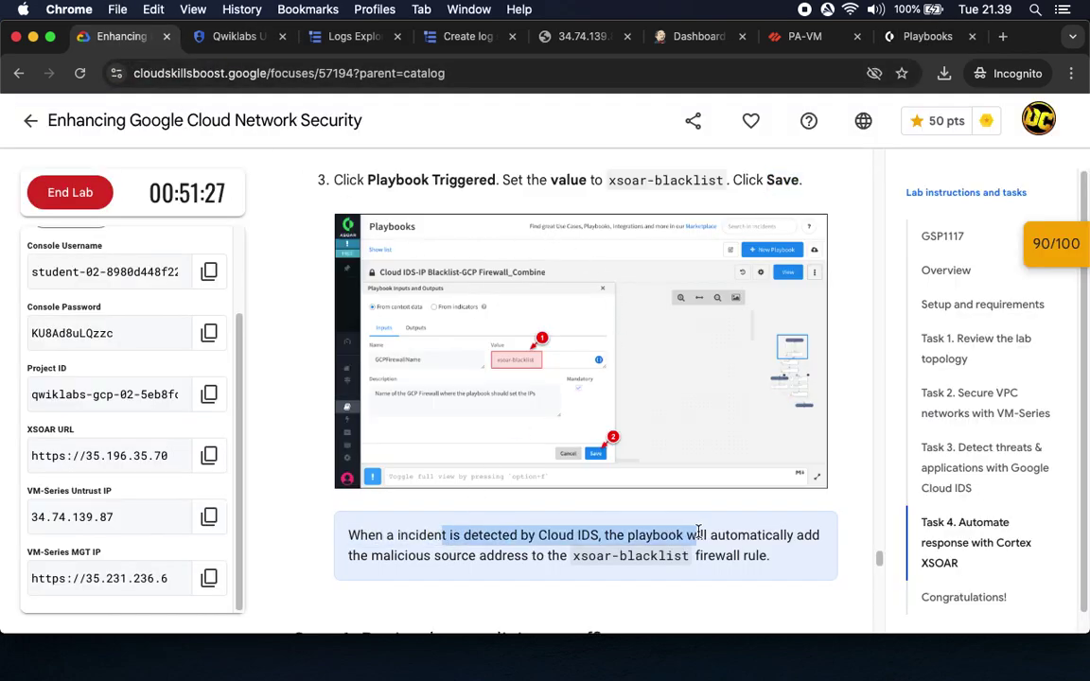
pyautogui.scroll(-5, 538, 532)
pyautogui.scroll(1, 557, 484)
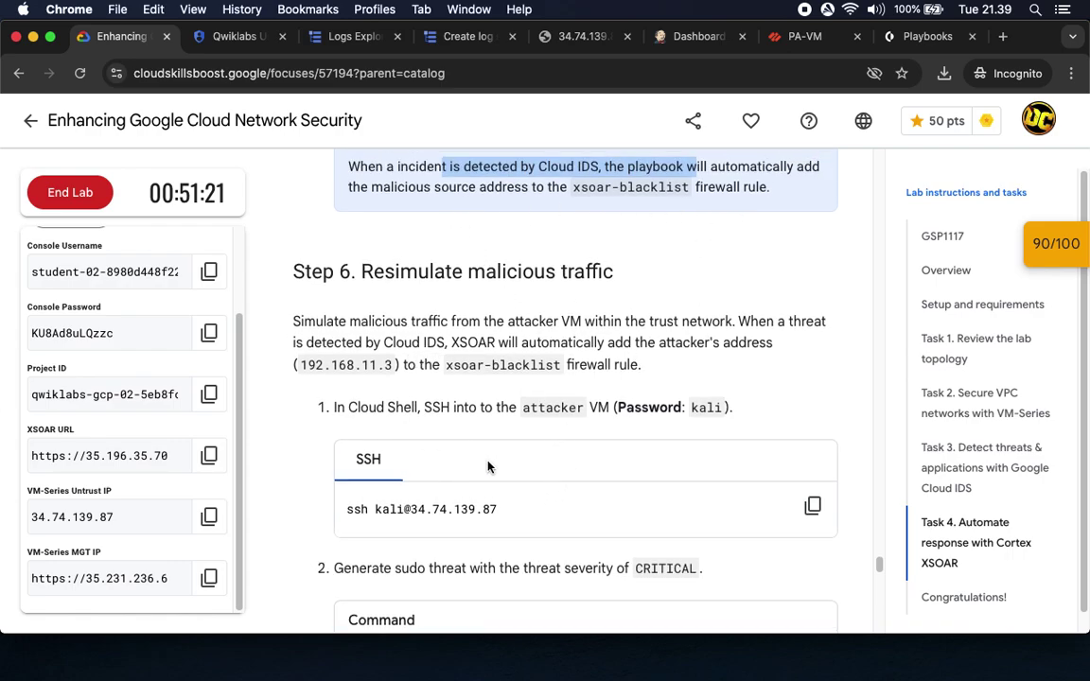
pyautogui.scroll(-5, 488, 466)
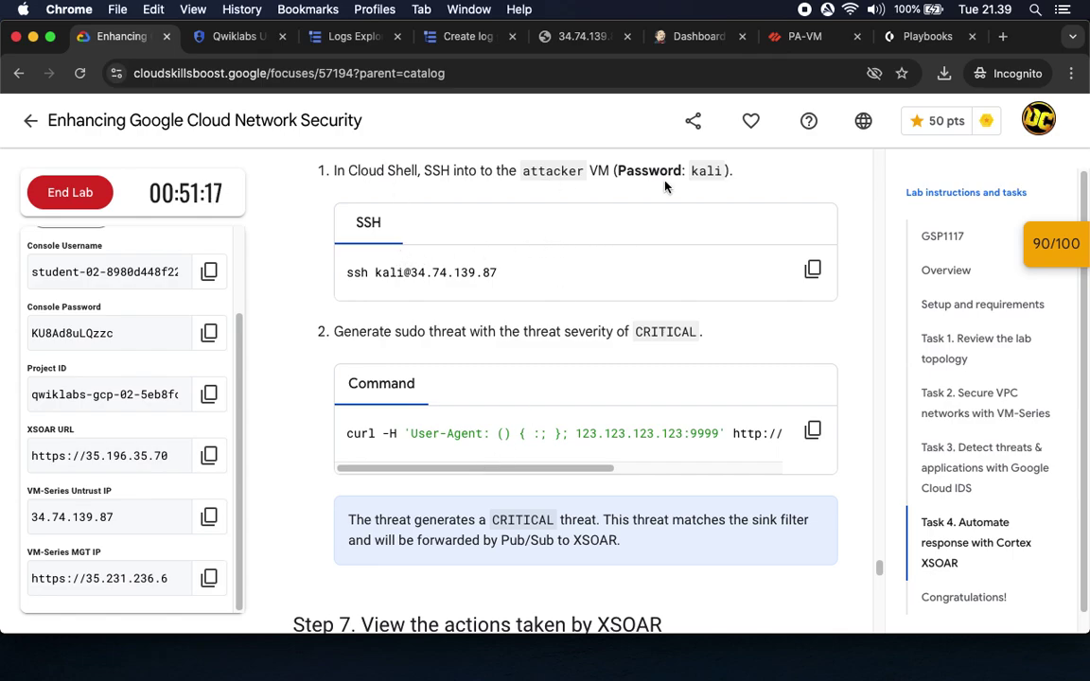
pyautogui.scroll(1, 481, 284)
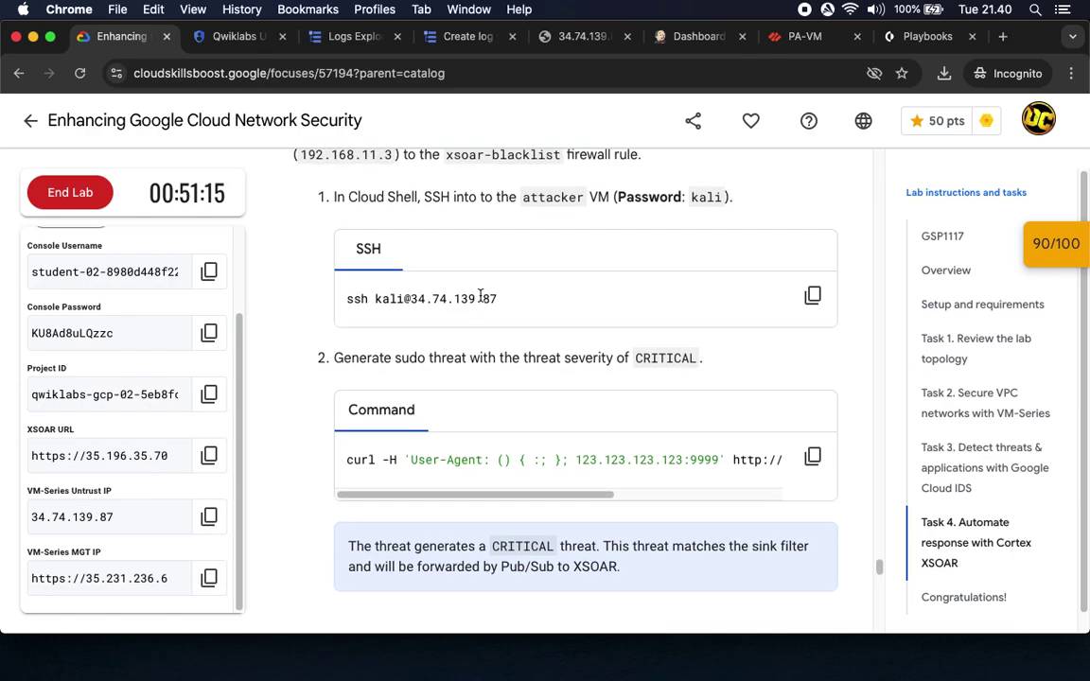
pyautogui.scroll(-4, 480, 370)
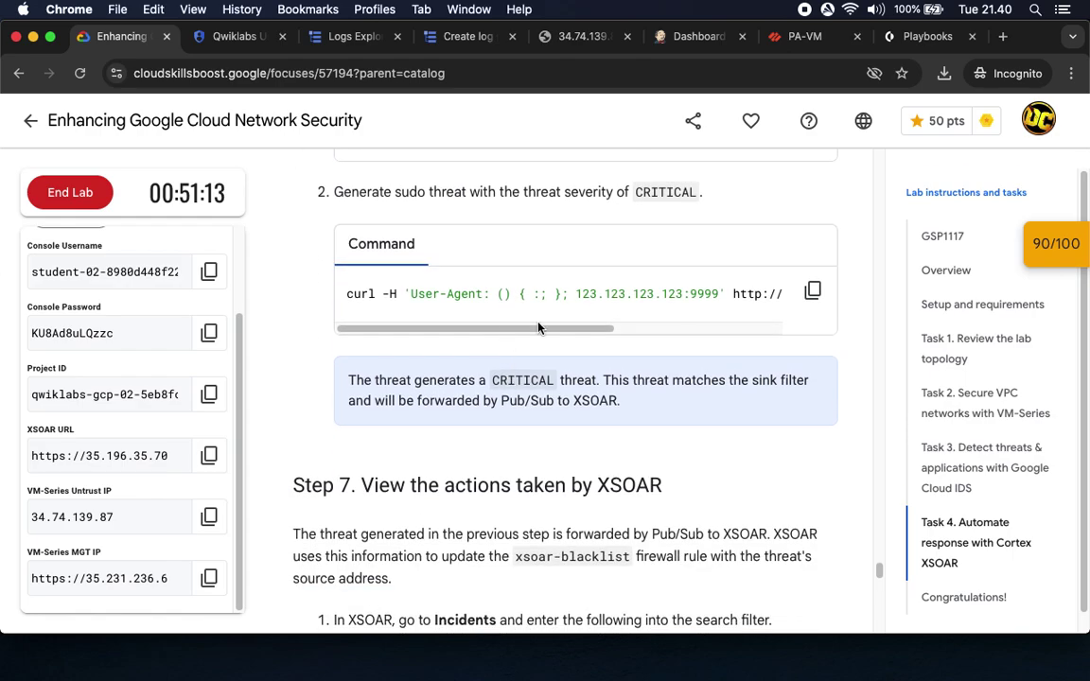
pyautogui.click(812, 291)
# Switch to the Google Cloud console, enlarge the Cloud Shell terminal and reconnect the first shell session
pyautogui.click(217, 36)
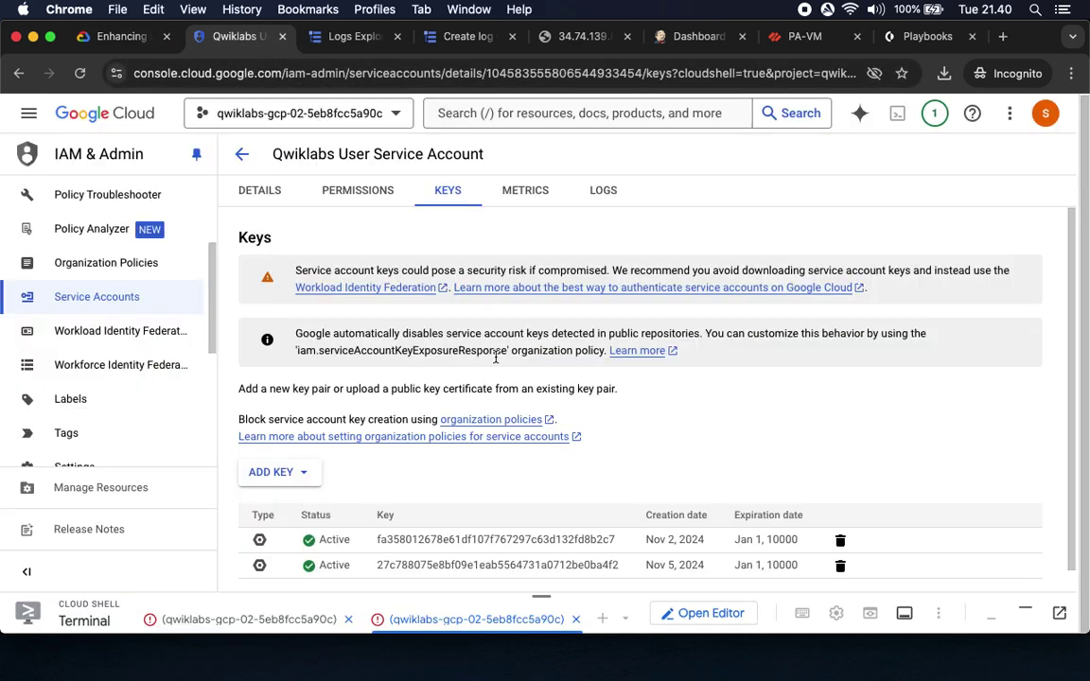
pyautogui.moveTo(548, 596); pyautogui.dragTo(545, 293)
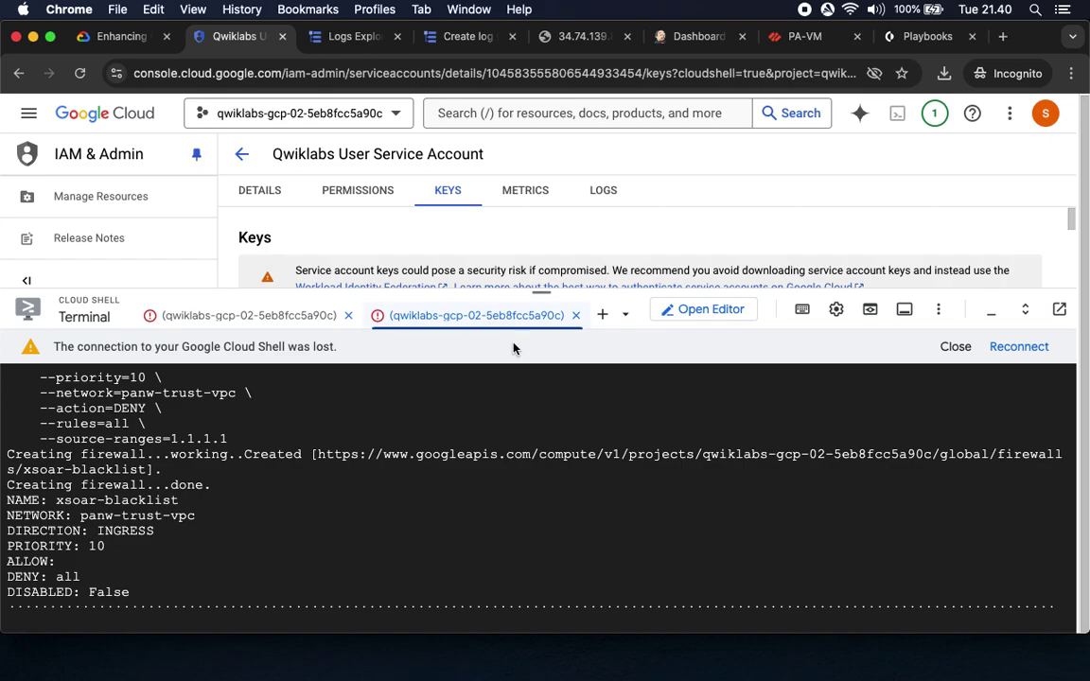
pyautogui.click(193, 316)
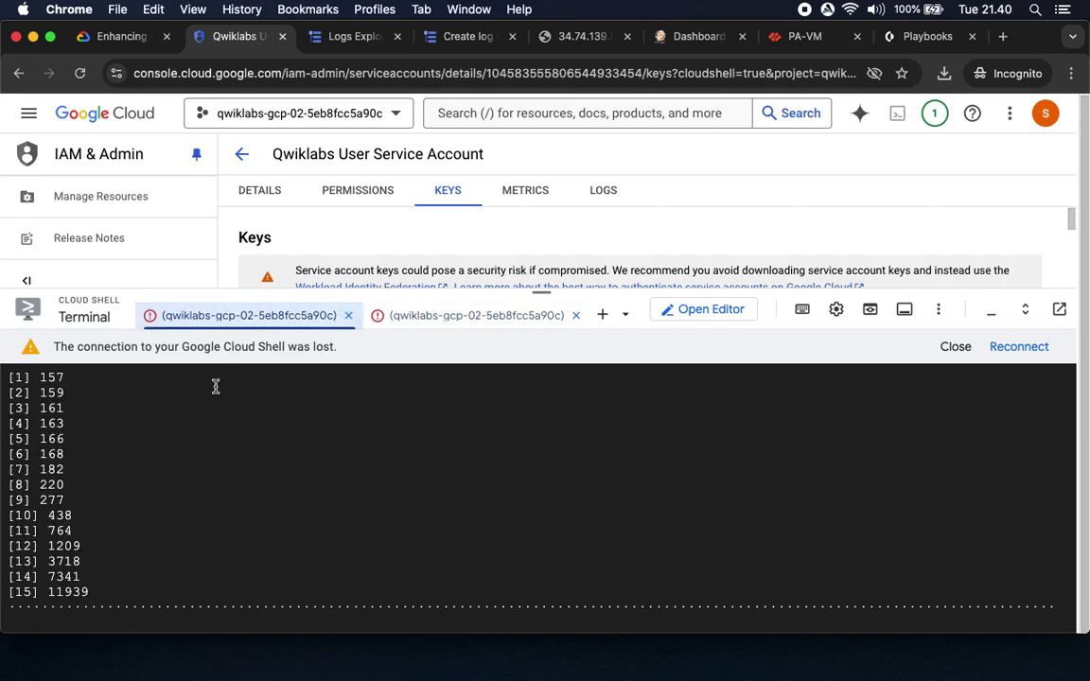
pyautogui.click(1020, 348)
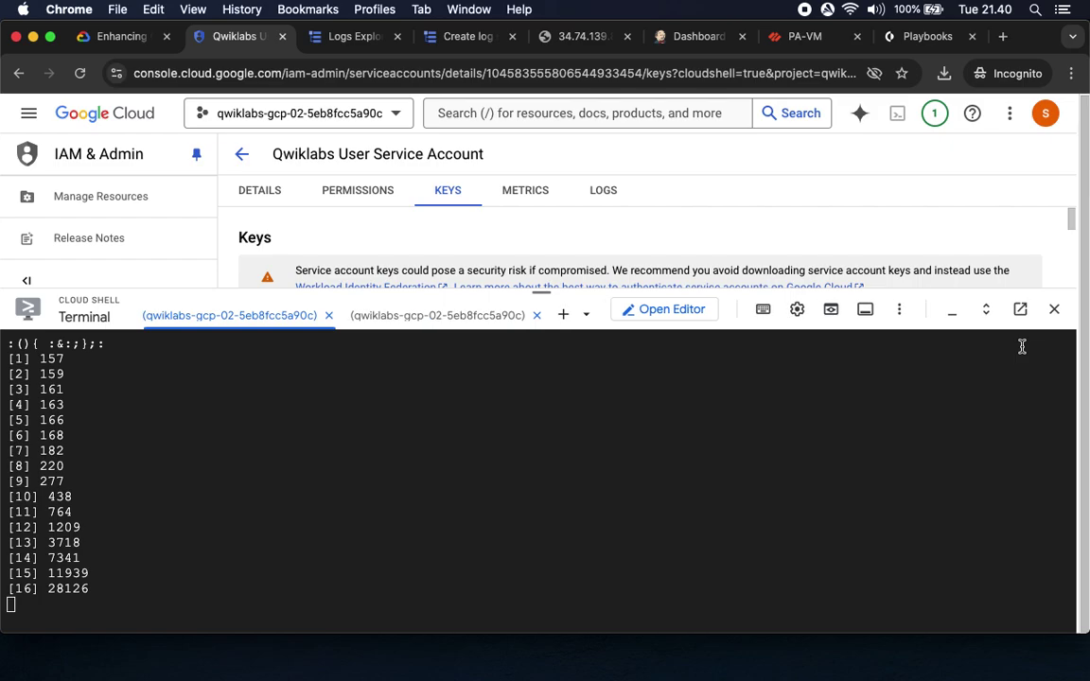
# Copy the lab's SSH command and connect to the attacker VM at 34.74.139.87 from a new Cloud Shell session, entering the account password
pyautogui.click(102, 35)
pyautogui.scroll(5, 473, 250)
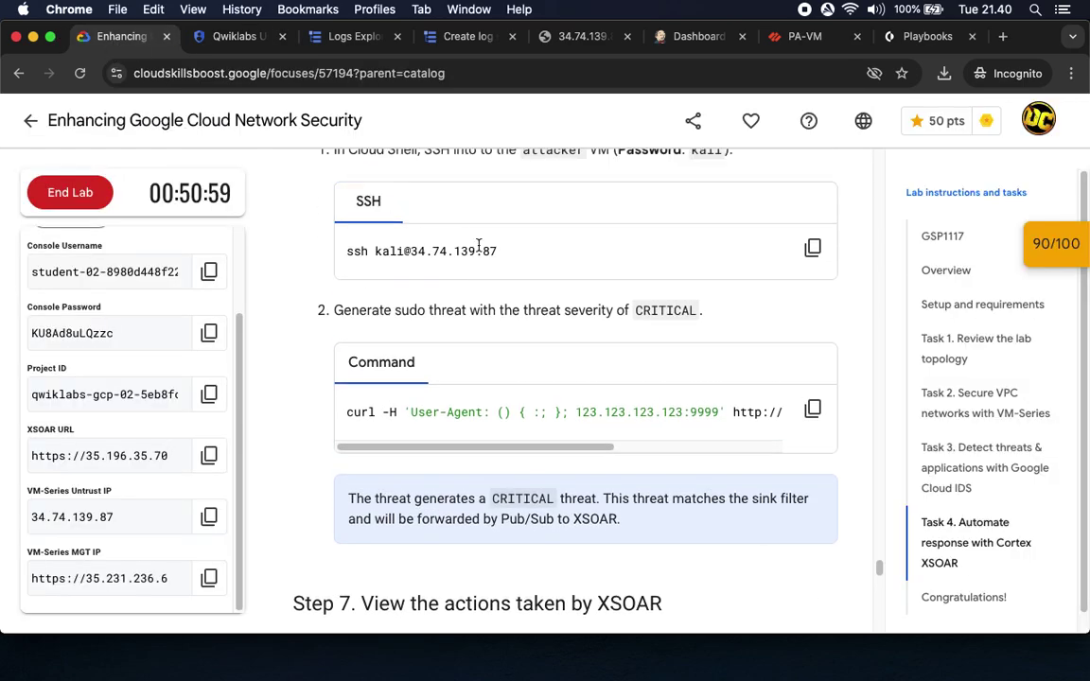
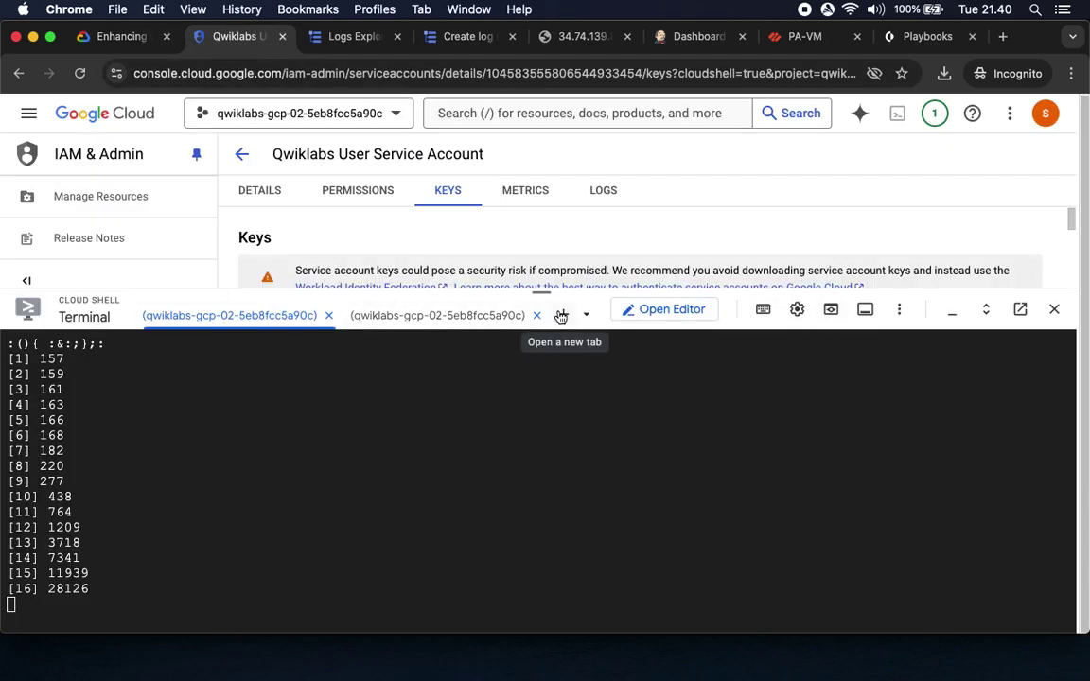
pyautogui.click(561, 316)
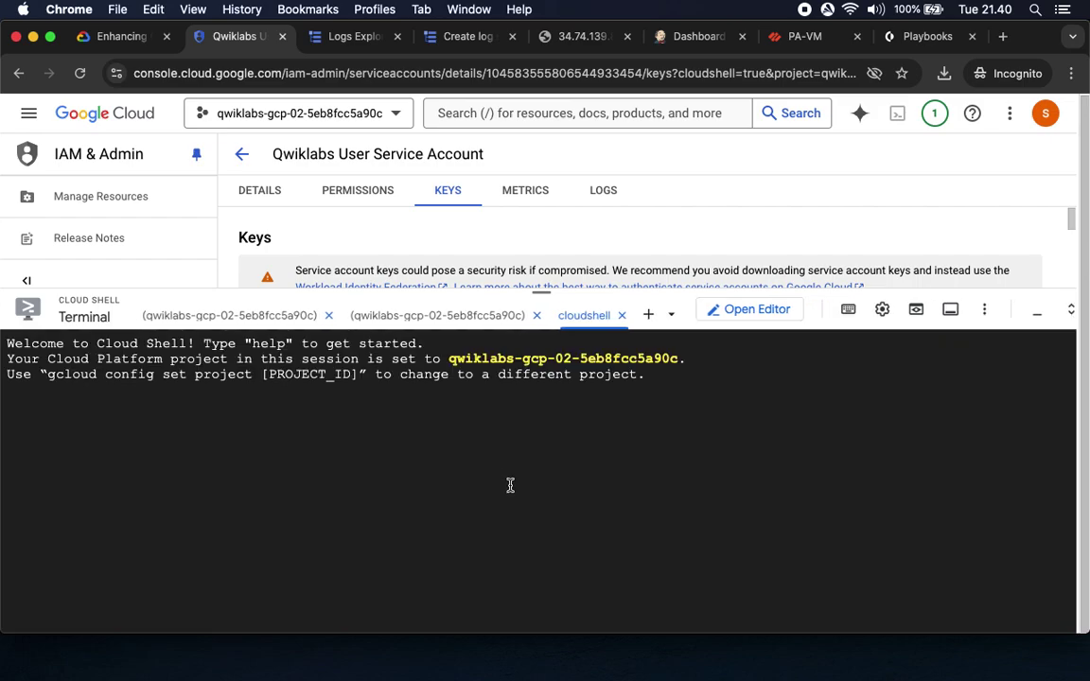
pyautogui.press('super+v')
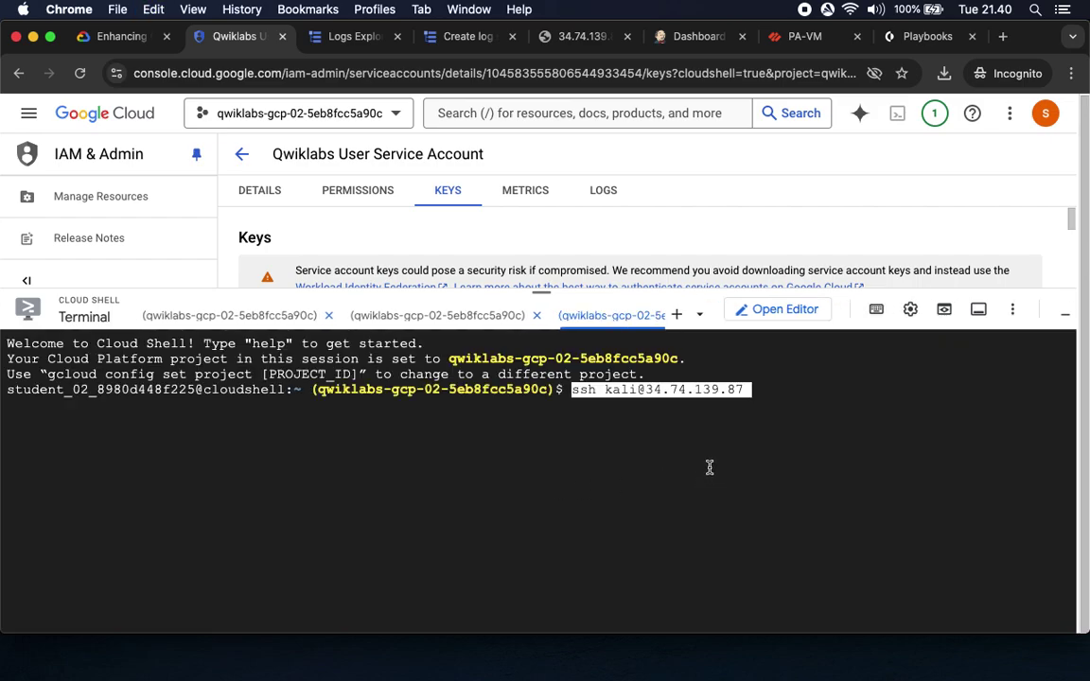
pyautogui.press('Return')
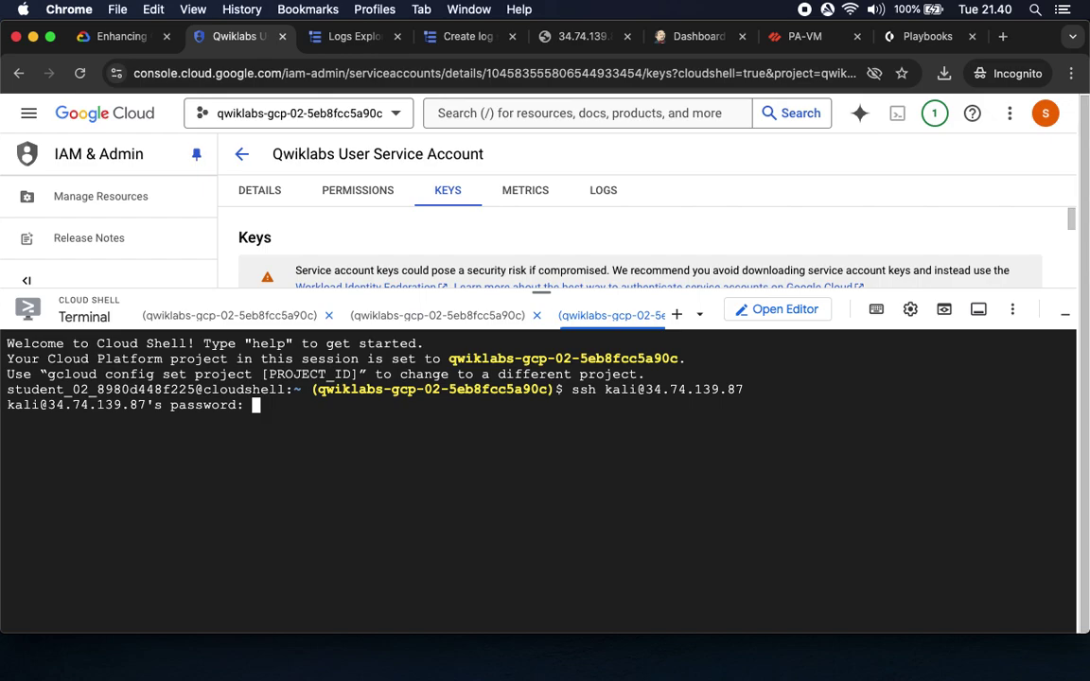
pyautogui.press('Return')
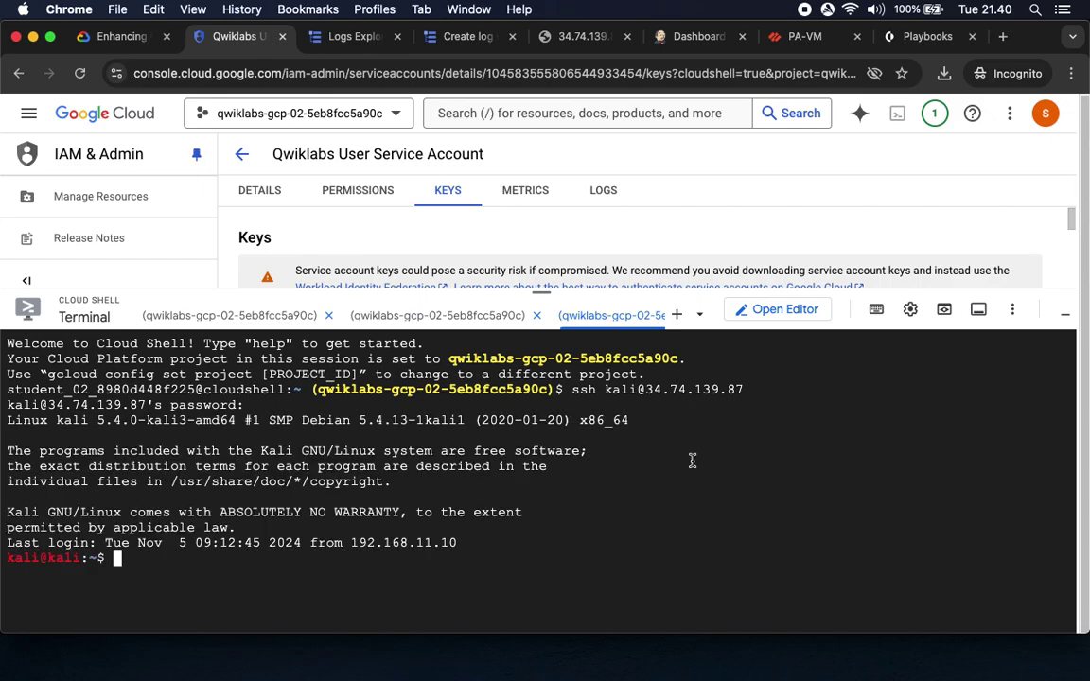
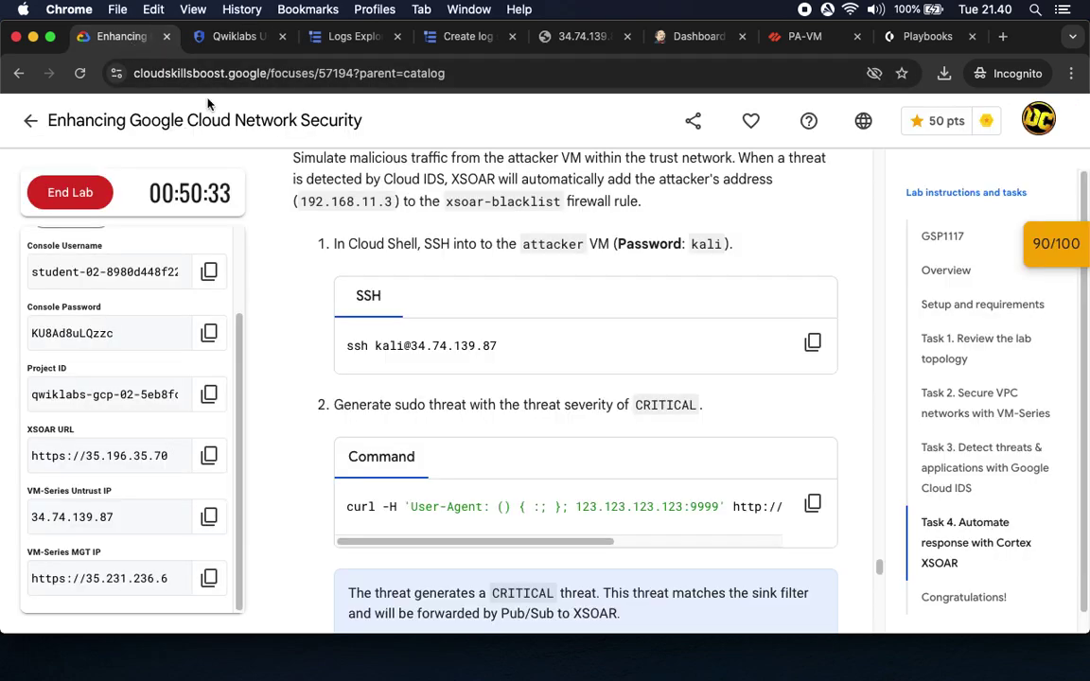
# Read the lab's note on the CRITICAL threat command and the Step 7 instructions for viewing XSOAR's actions
pyautogui.scroll(-3, 457, 478)
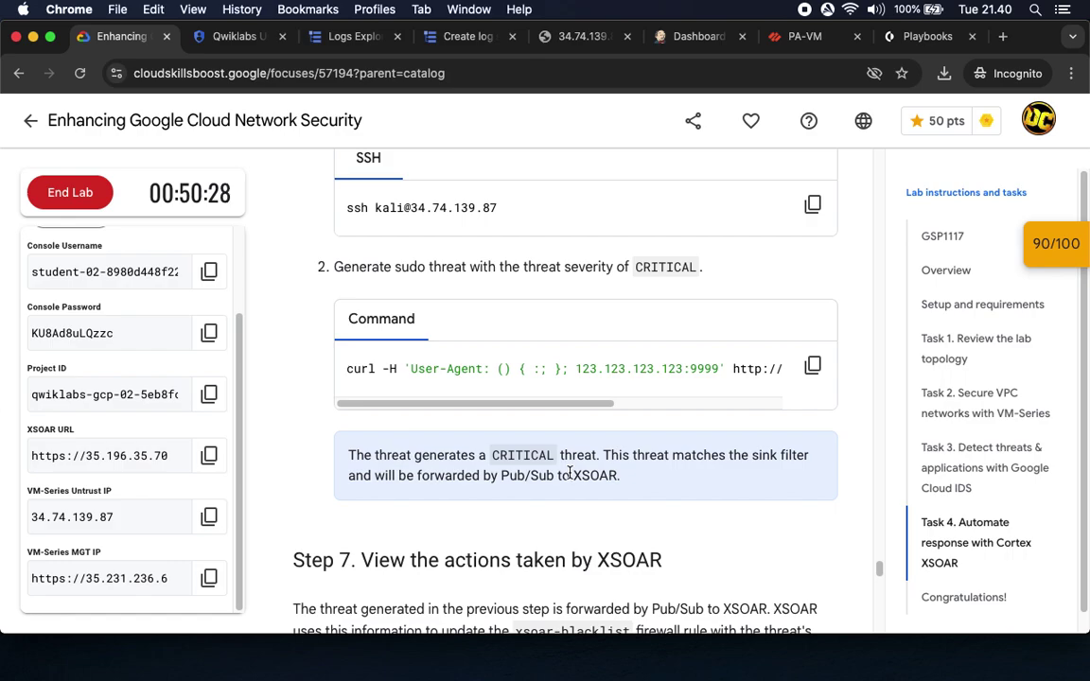
pyautogui.scroll(-2, 570, 473)
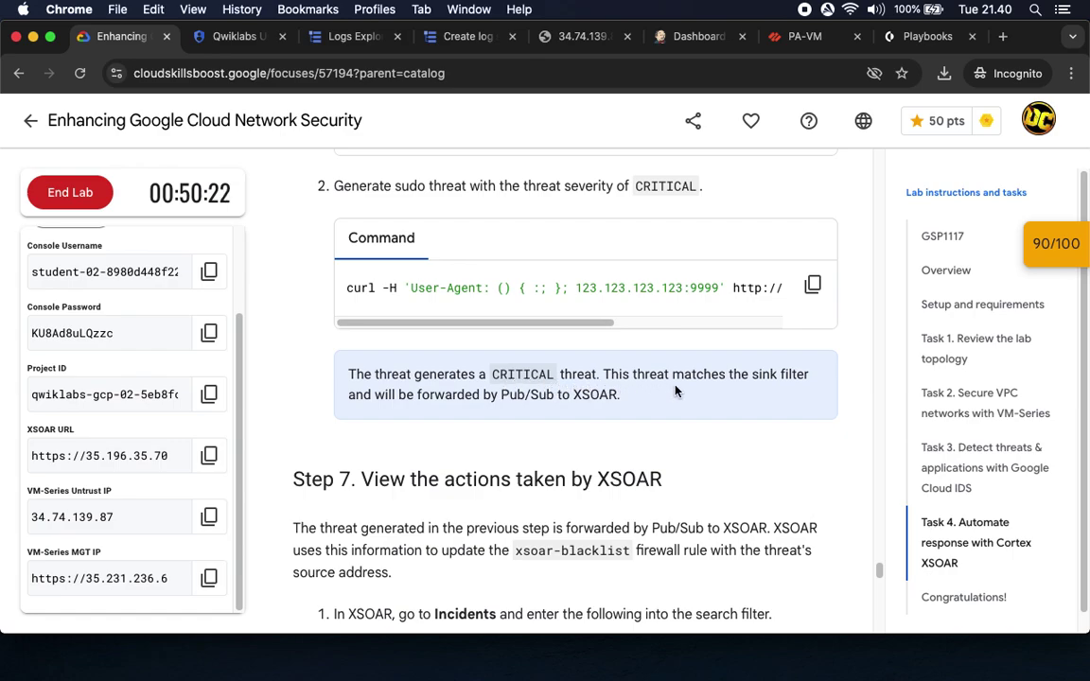
pyautogui.moveTo(605, 324); pyautogui.dragTo(304, 342)
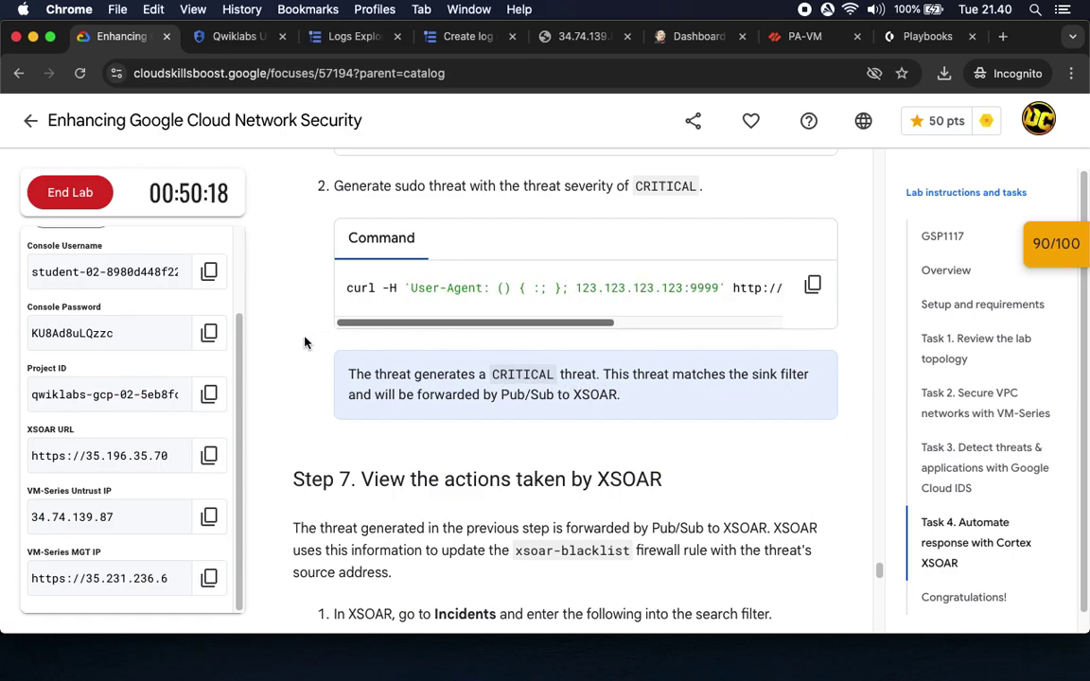
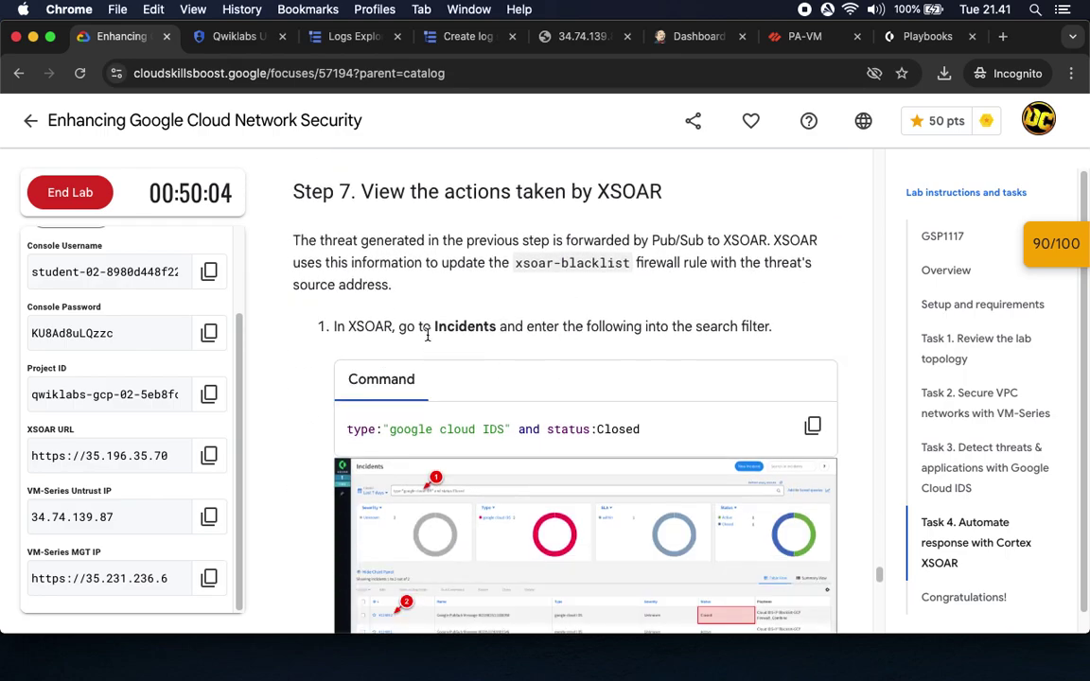
pyautogui.moveTo(434, 327); pyautogui.dragTo(559, 326)
pyautogui.scroll(-1, 686, 376)
pyautogui.scroll(-3, 687, 375)
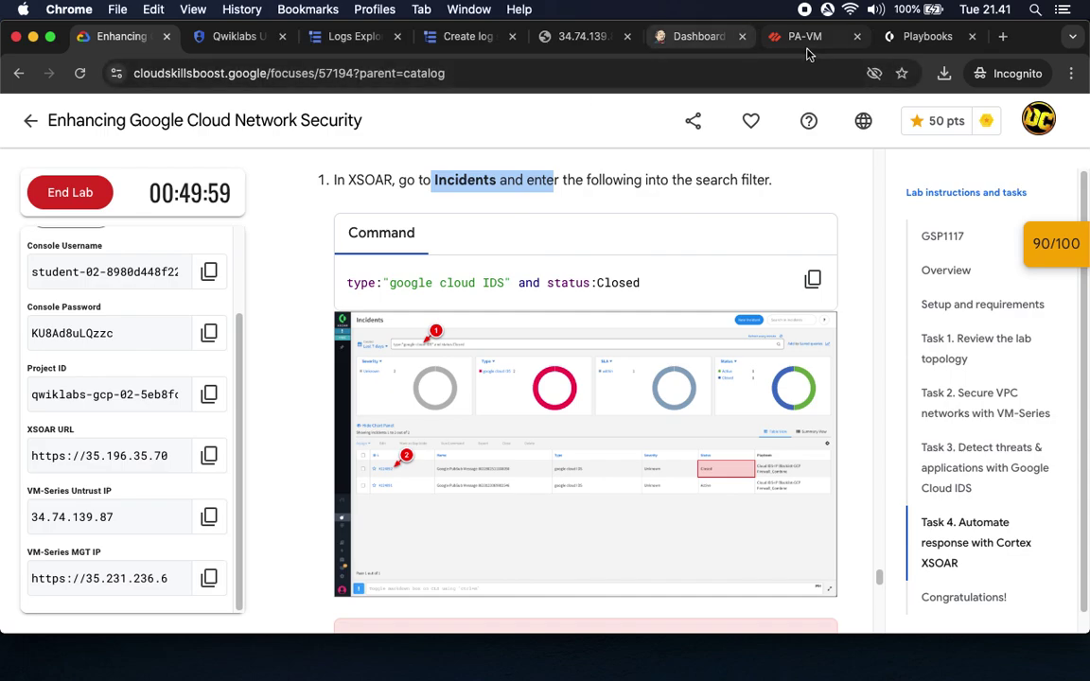
# Switch to Cortex XSOAR and open the Incidents page
pyautogui.click(928, 36)
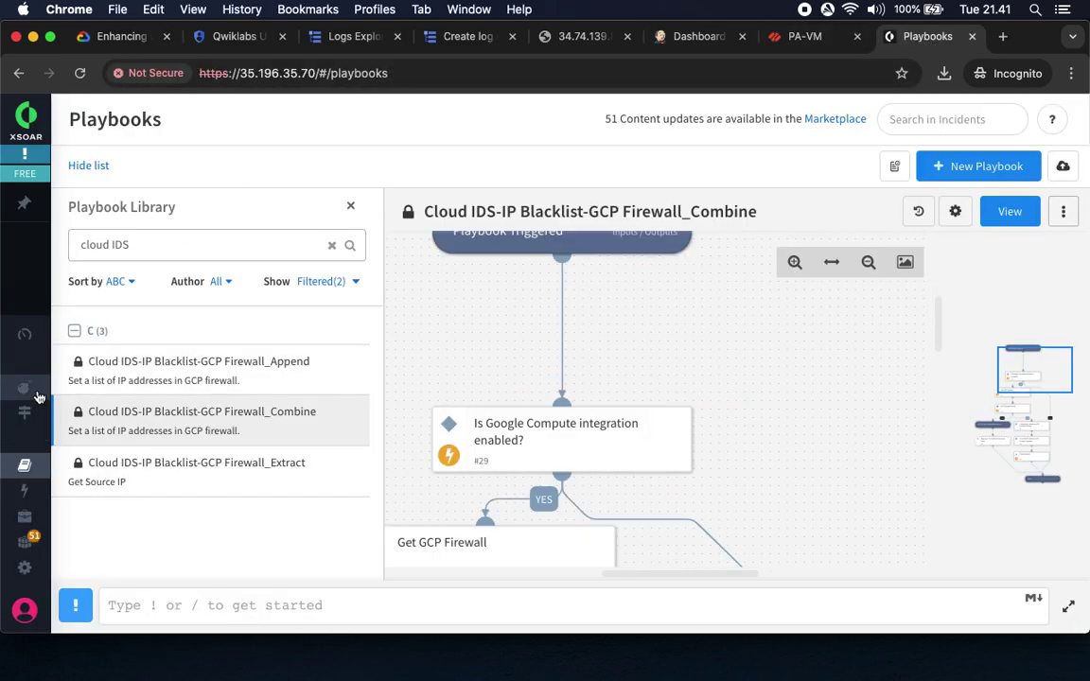
pyautogui.moveTo(23, 388)
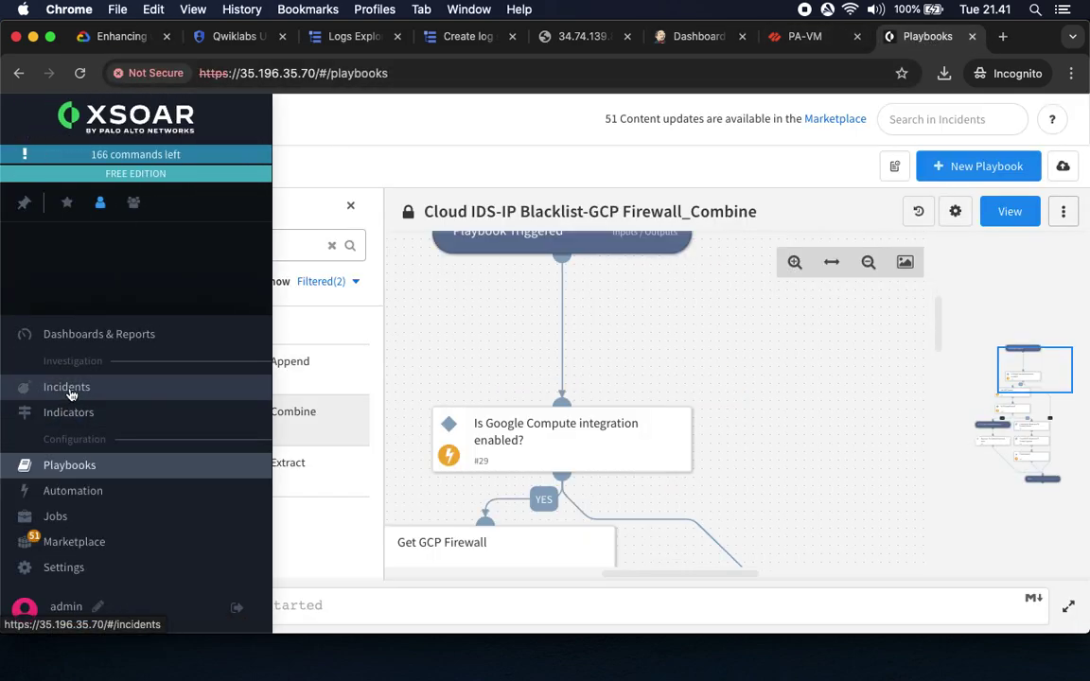
pyautogui.click(70, 391)
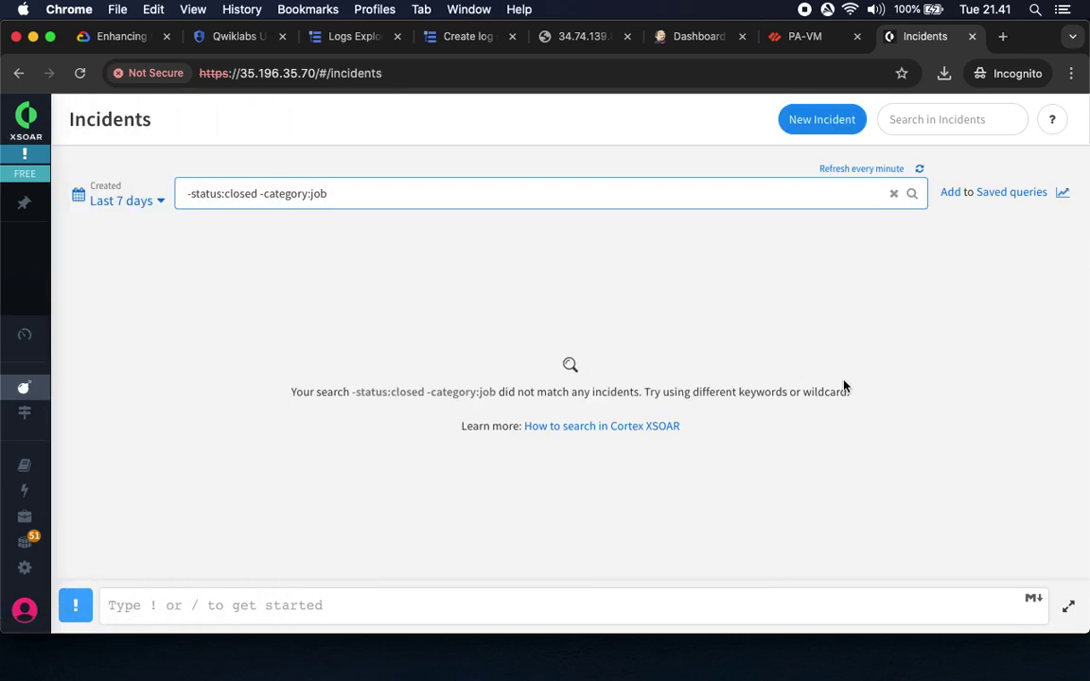
# Copy the incident query from the lab and search the XSOAR incidents for type:"google cloud IDS" and status:Closed
pyautogui.click(120, 38)
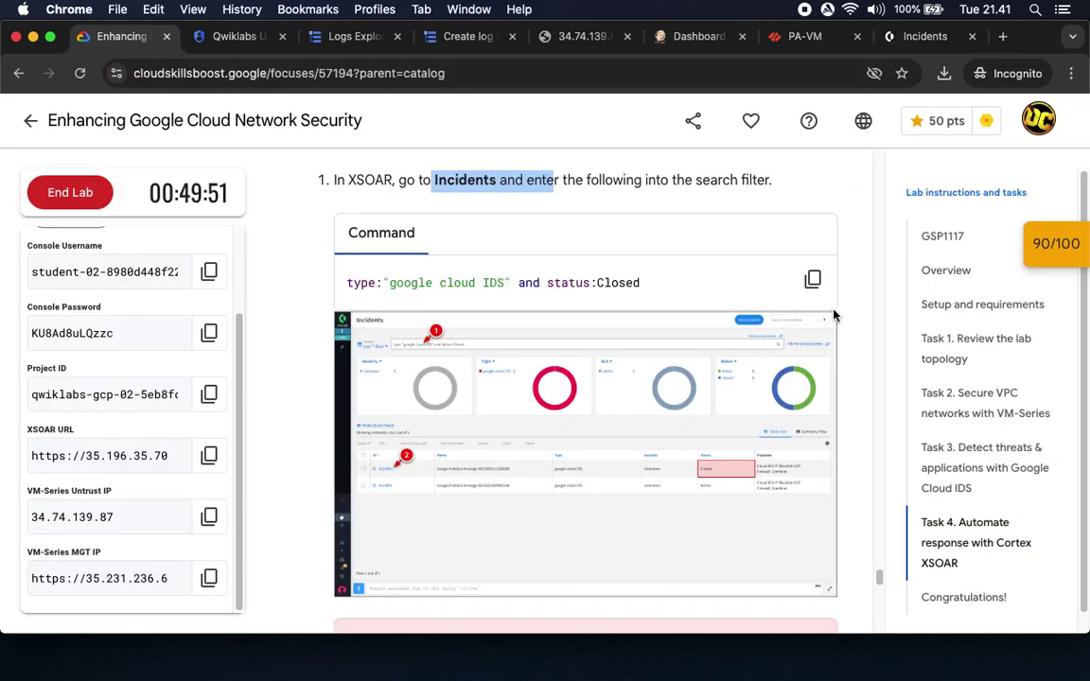
pyautogui.click(812, 280)
pyautogui.click(910, 38)
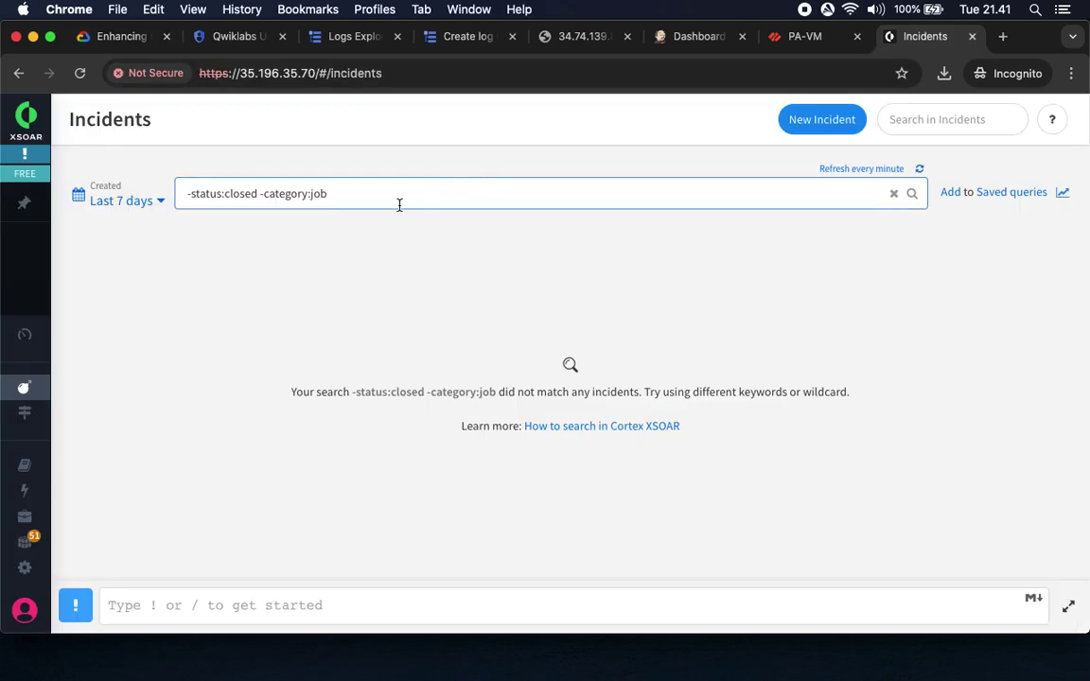
pyautogui.press('super+a')
pyautogui.press('super+v')
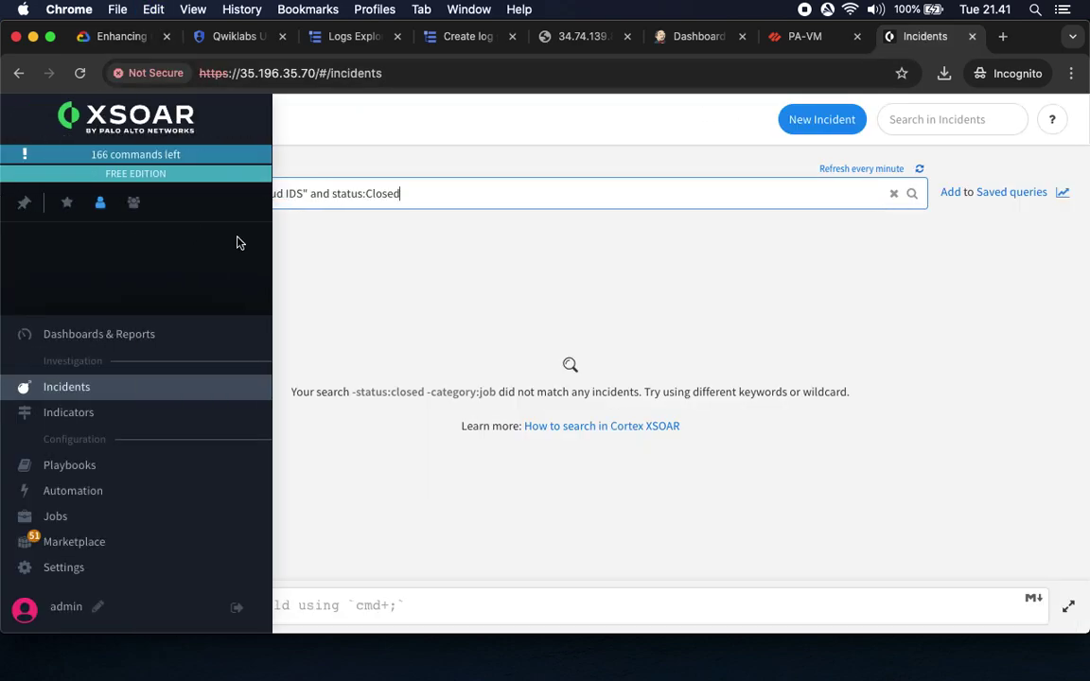
pyautogui.click(912, 194)
# Return to the lab and recheck the Step 6 instructions for simulating malicious traffic from the attacker VM
pyautogui.click(109, 37)
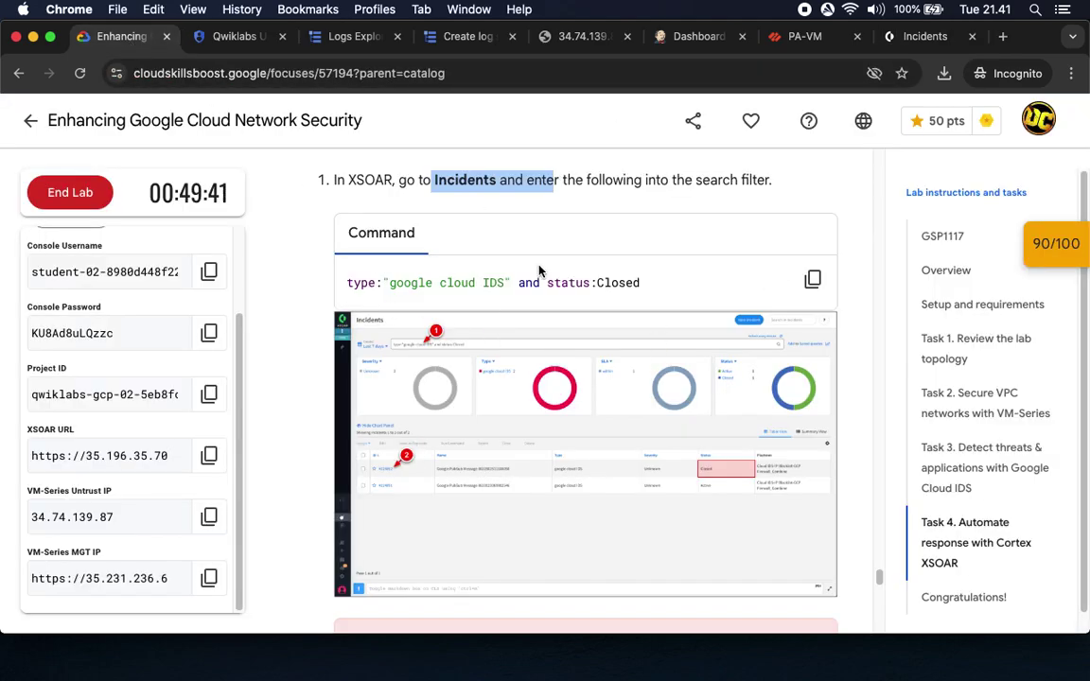
pyautogui.scroll(5, 535, 274)
pyautogui.scroll(2, 532, 275)
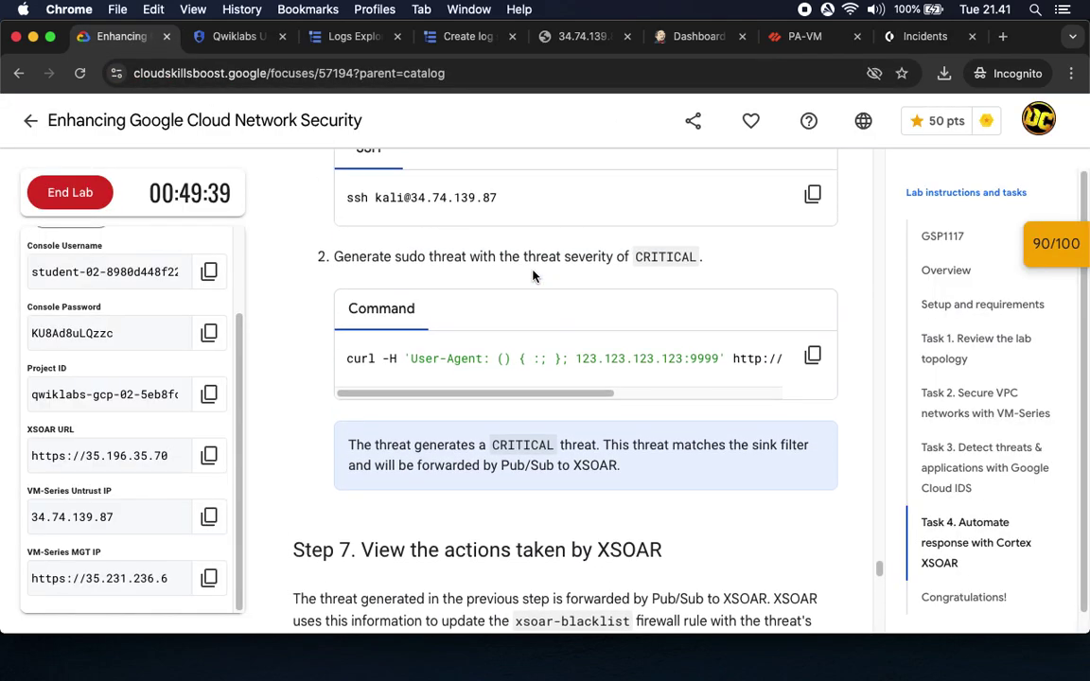
pyautogui.scroll(3, 533, 275)
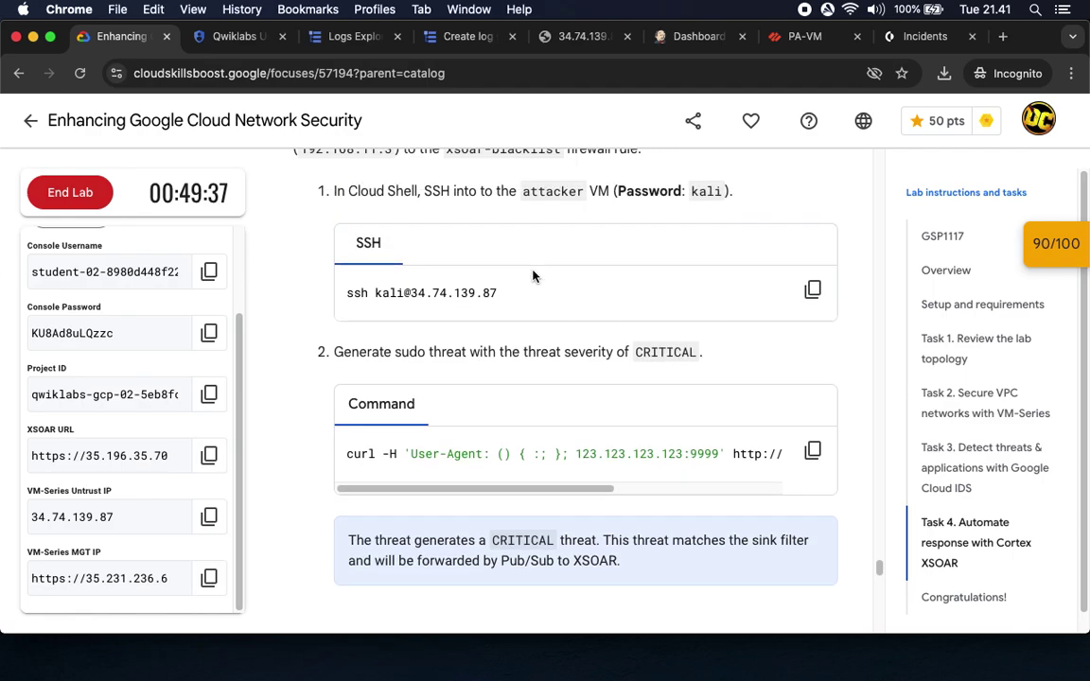
pyautogui.scroll(2, 533, 275)
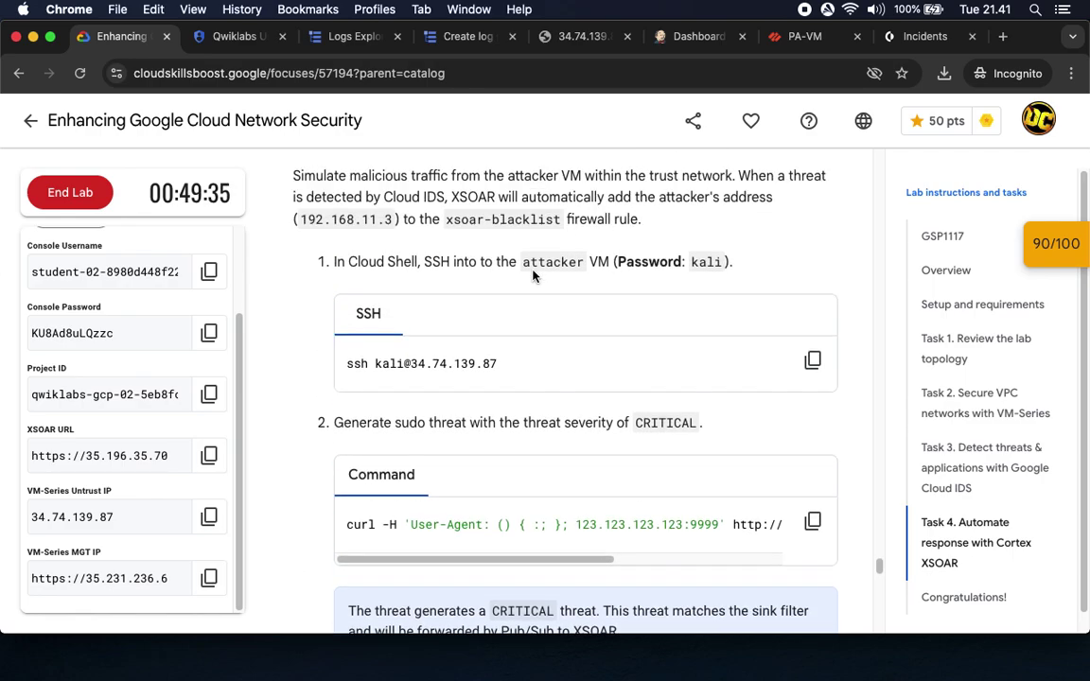
pyautogui.scroll(2, 533, 275)
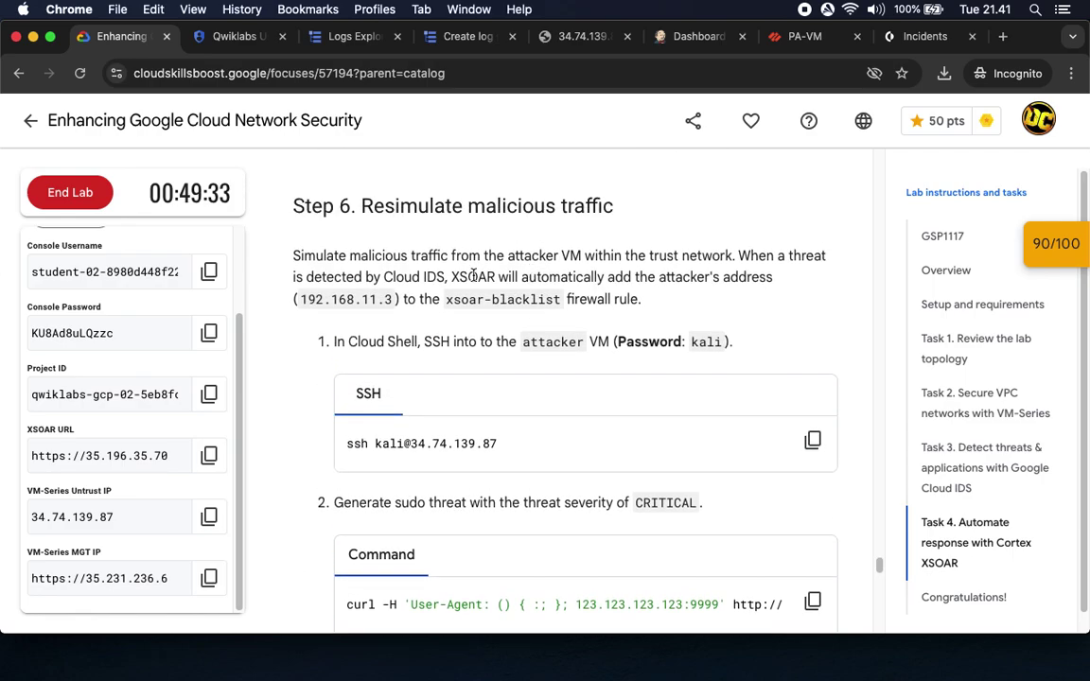